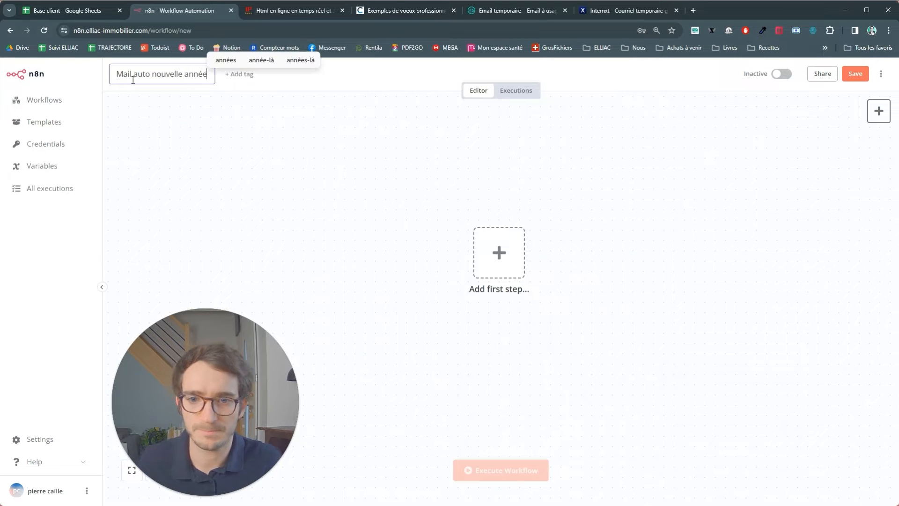
Step: Name the new workflow "Mail auto nouvelle année"
left_click(314, 171)
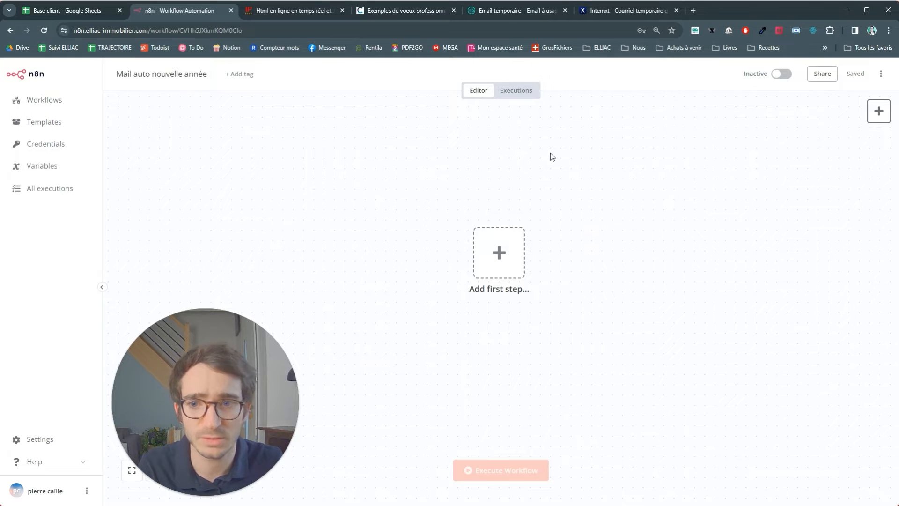
Step: Switch to the Base client spreadsheet and examine the MAIL and Vous / Tu columns, comparing the first contact's address with the temporary mailbox
left_click(50, 12)
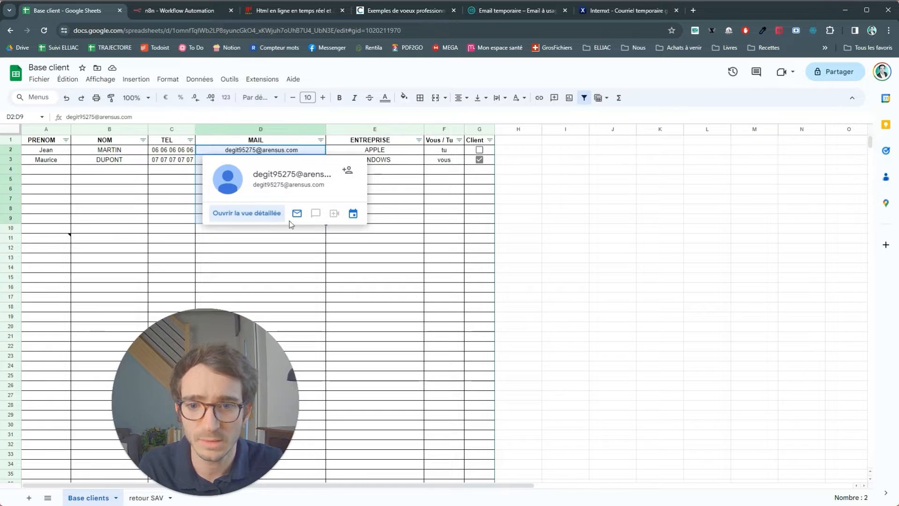
left_click(332, 269)
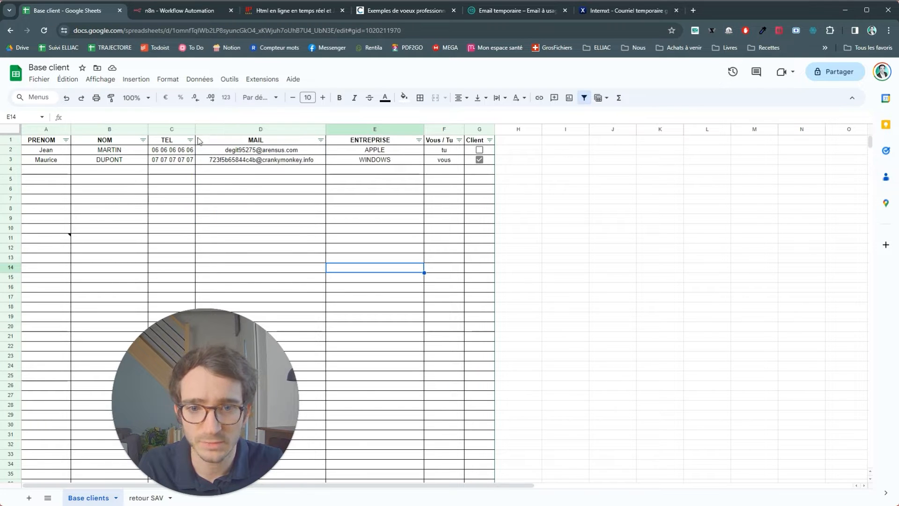
left_click(226, 155)
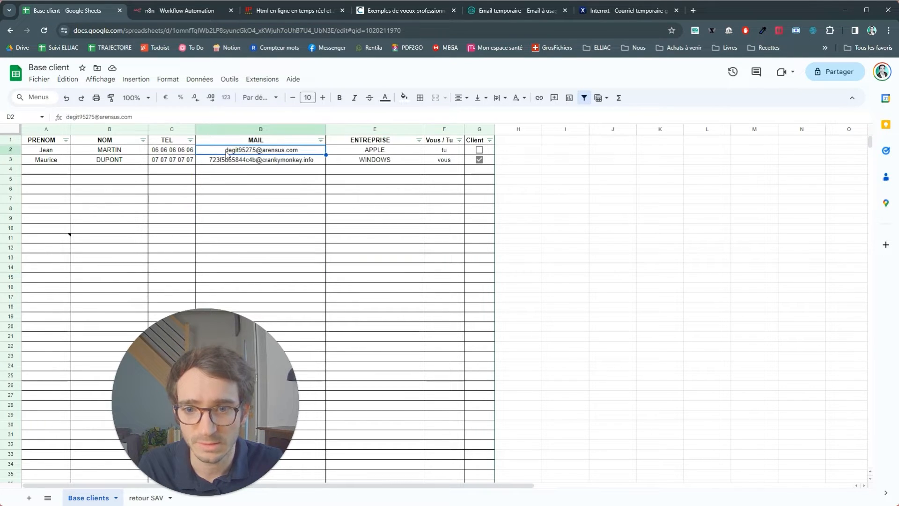
left_click(496, 12)
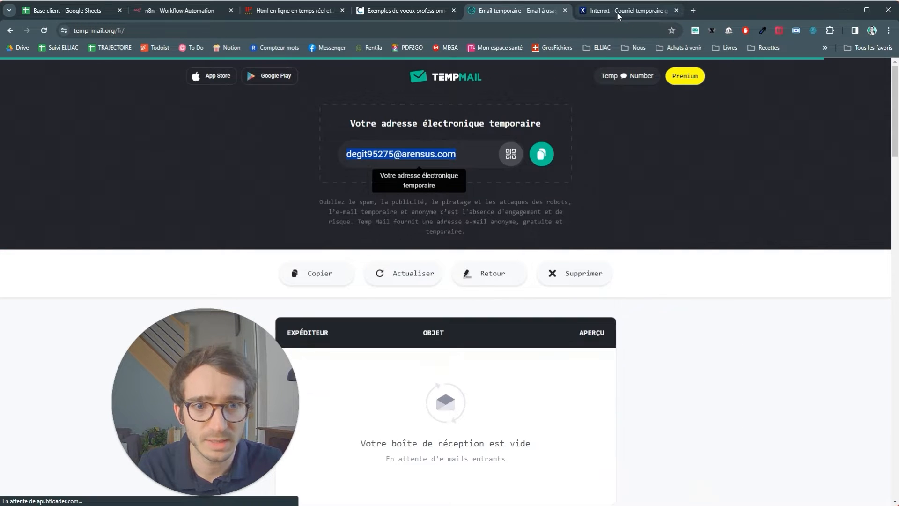
left_click(70, 10)
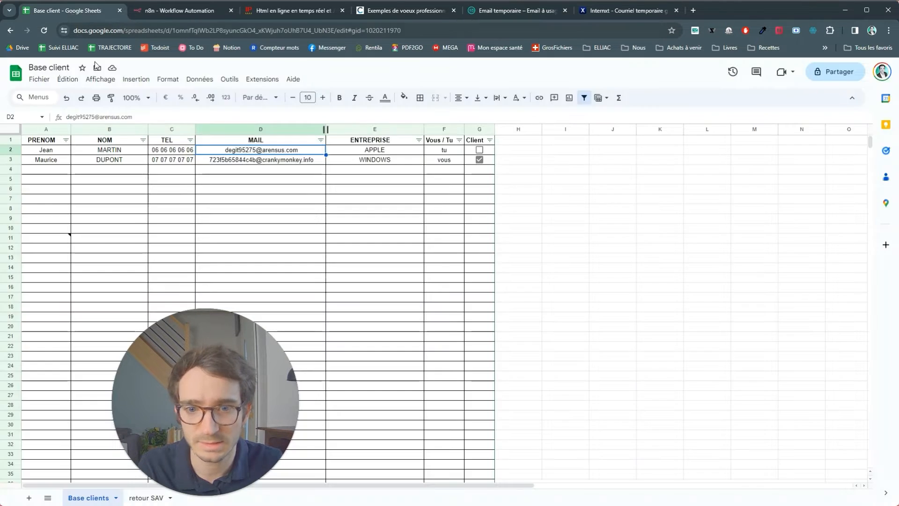
left_click(365, 206)
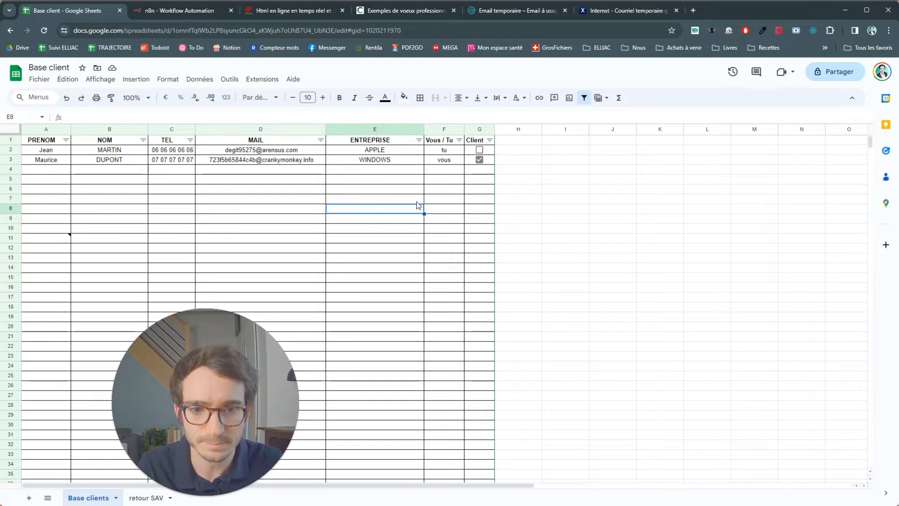
left_click(442, 149)
left_click(428, 161)
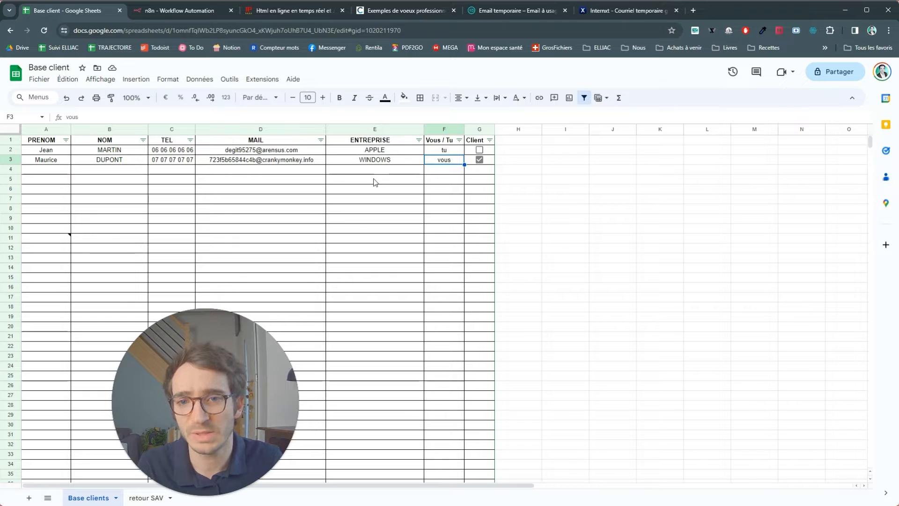
left_click(440, 150)
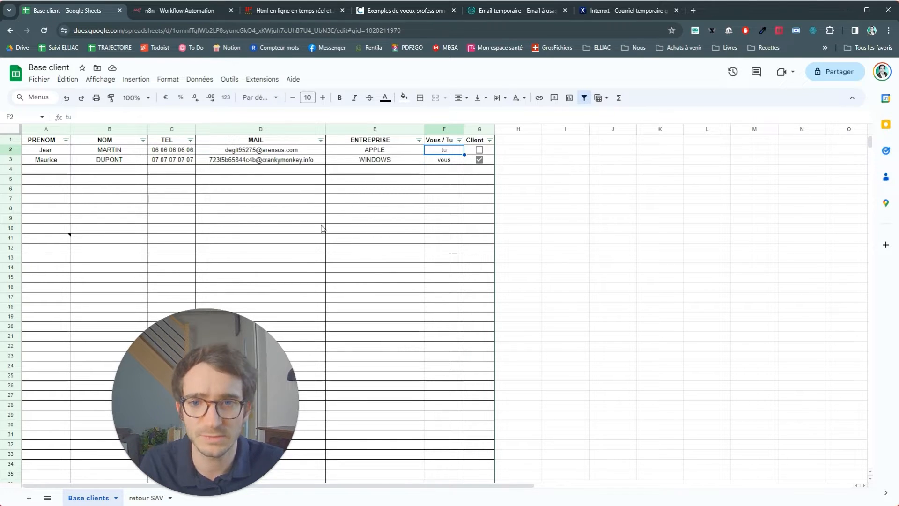
Step: Switch back to the n8n workflow and add a manual trigger as its first step, placed toward the canvas's left side
left_click(147, 12)
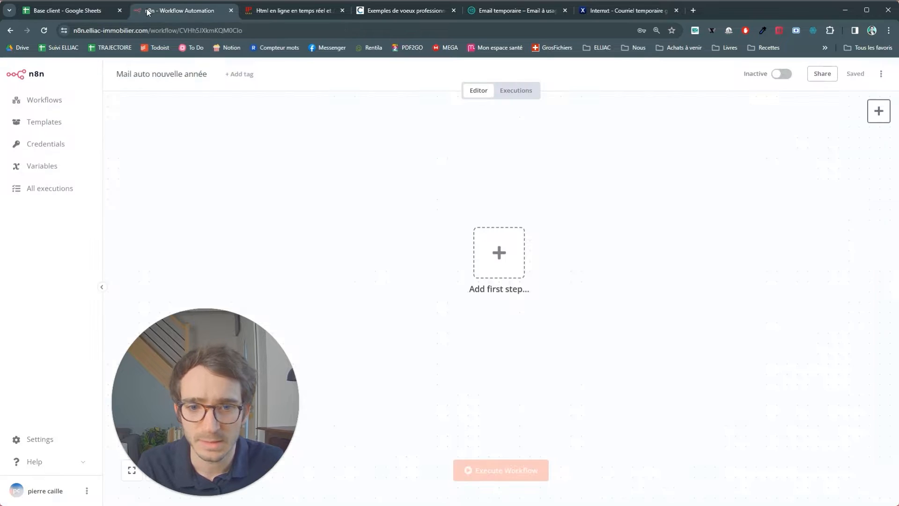
left_click_drag(599, 242, 534, 223)
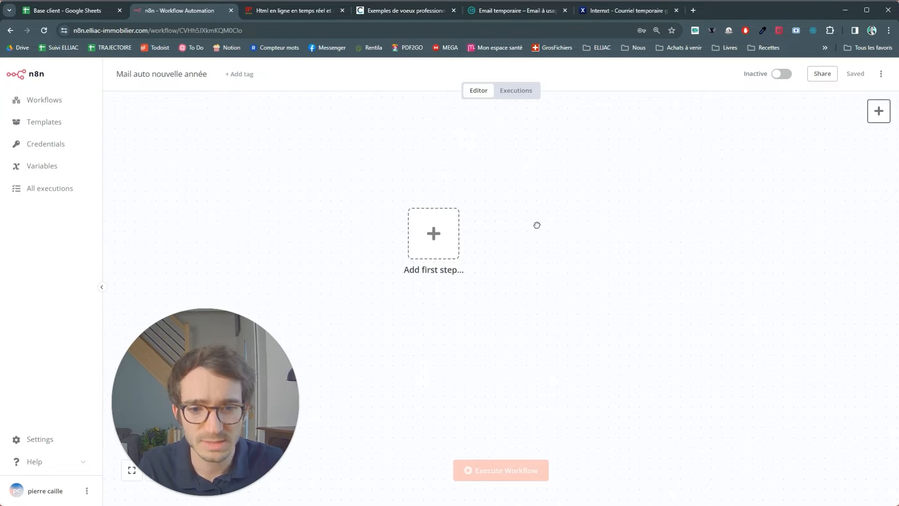
left_click(430, 241)
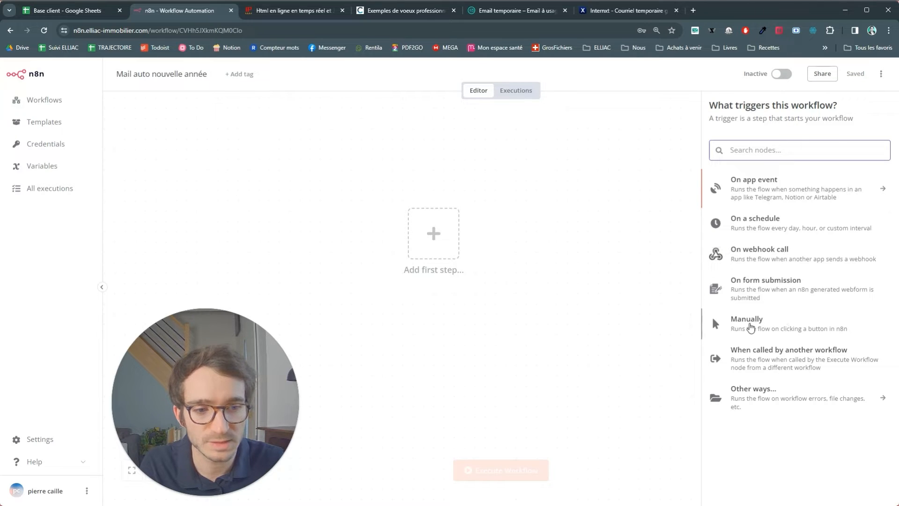
left_click(750, 326)
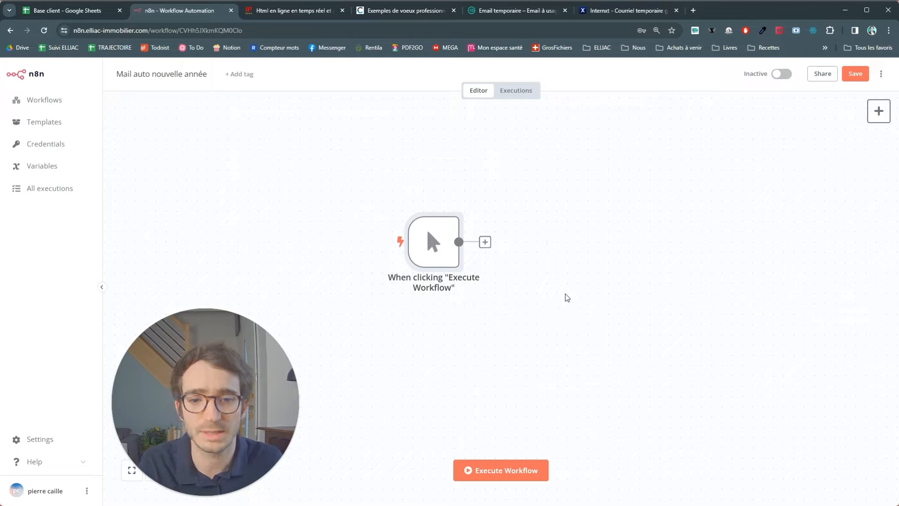
left_click_drag(430, 253, 358, 243)
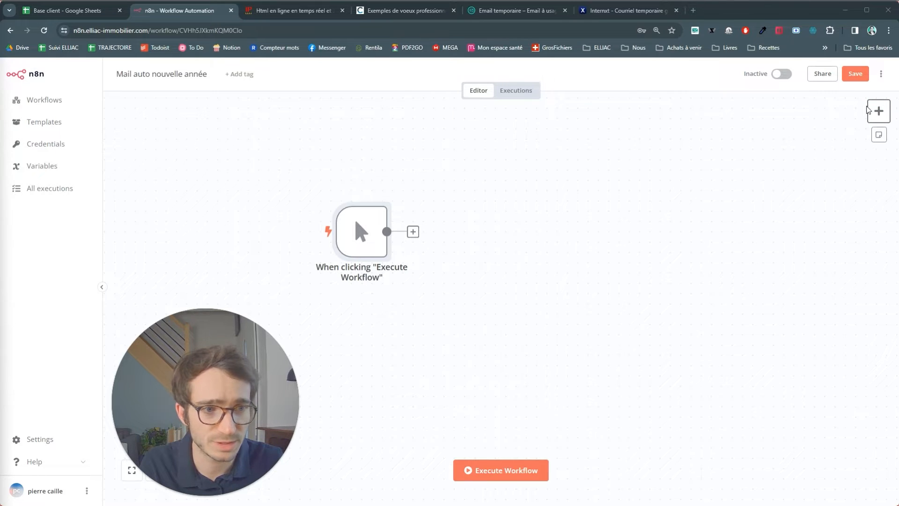
Step: Add a Google Sheets node with the "Get many rows in sheet" action and connect it with the "Google Sheets account 2" credential
left_click(876, 112)
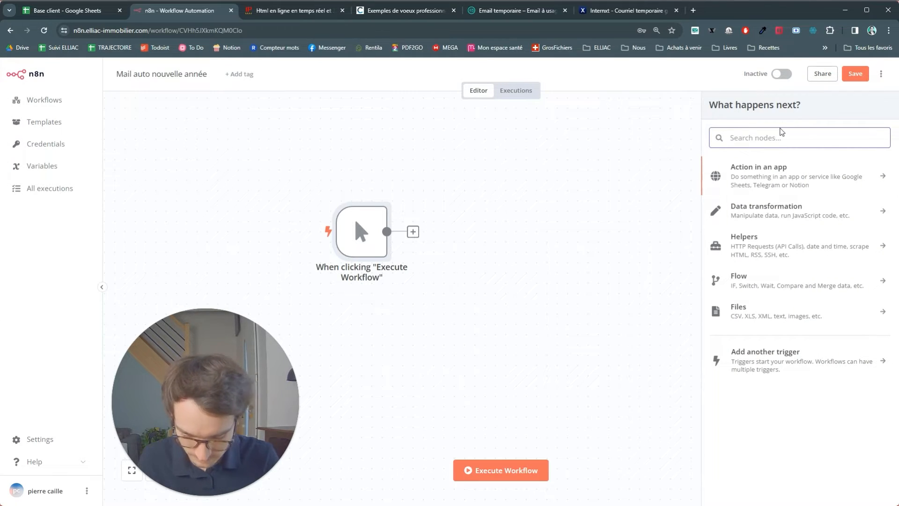
type("google")
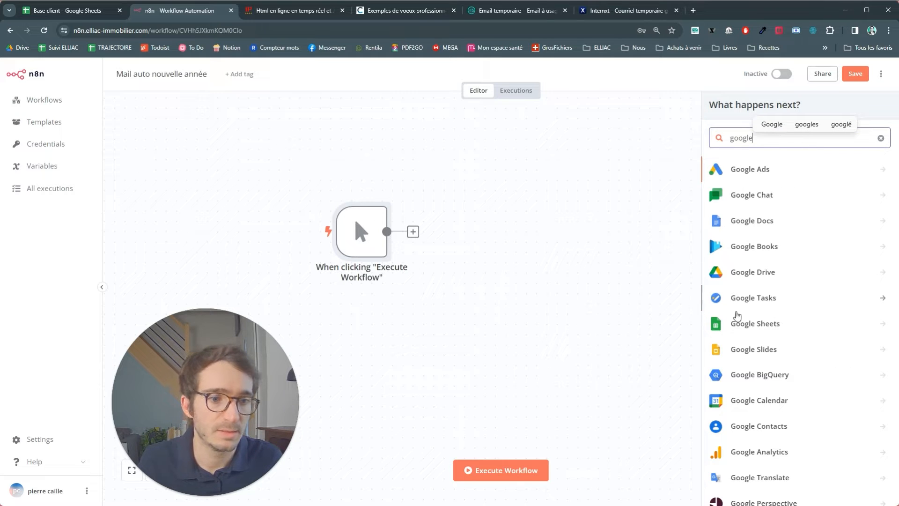
left_click(743, 323)
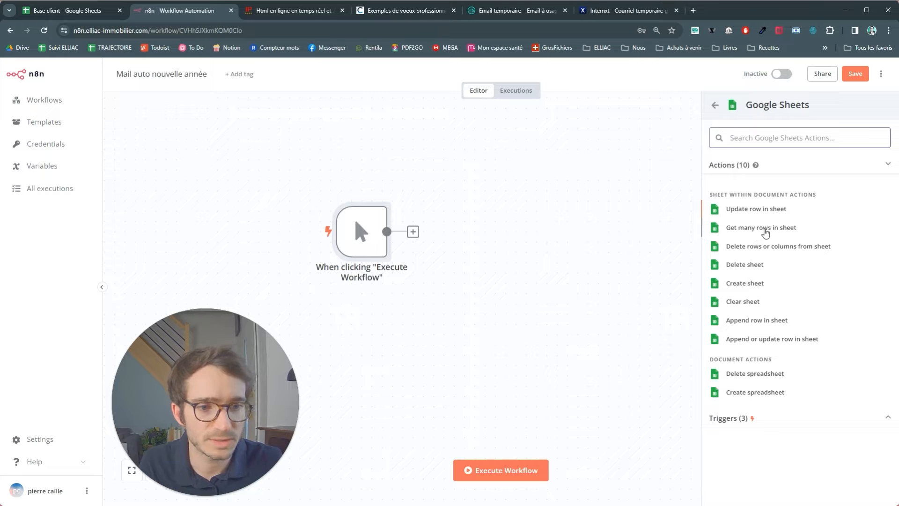
left_click(763, 228)
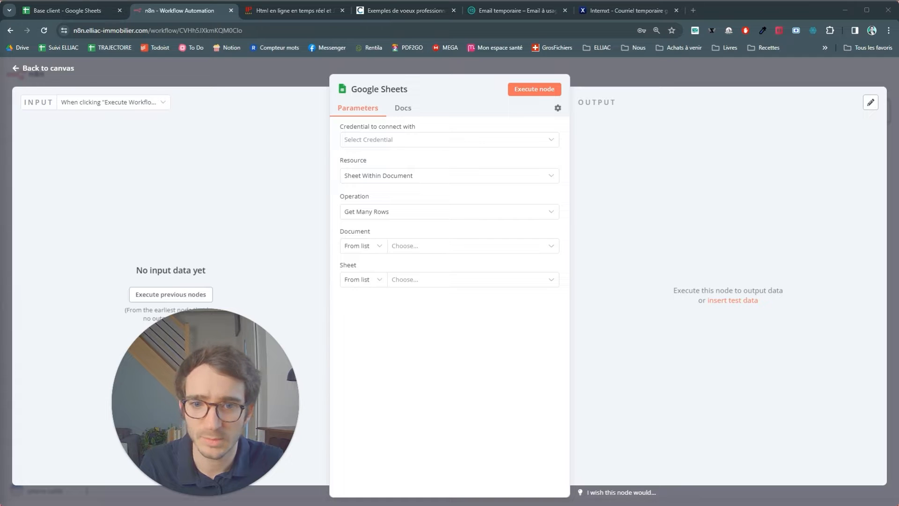
left_click(396, 142)
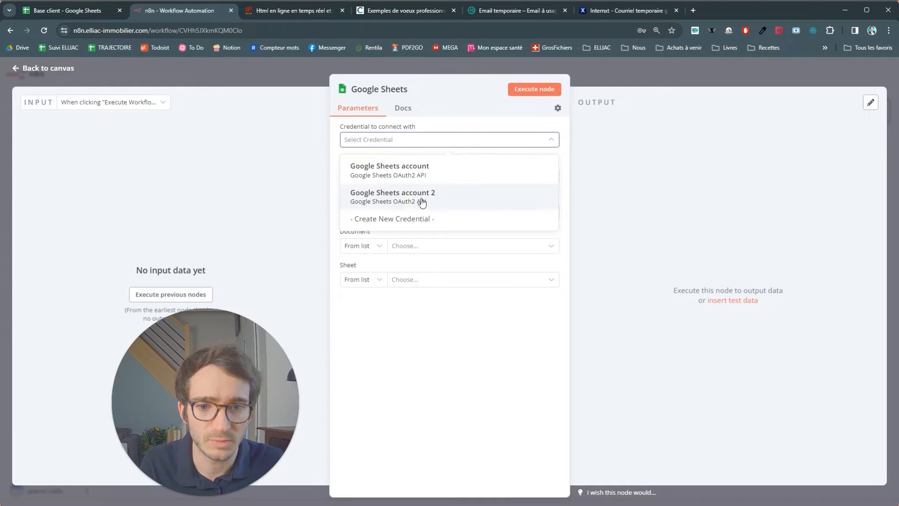
left_click(407, 203)
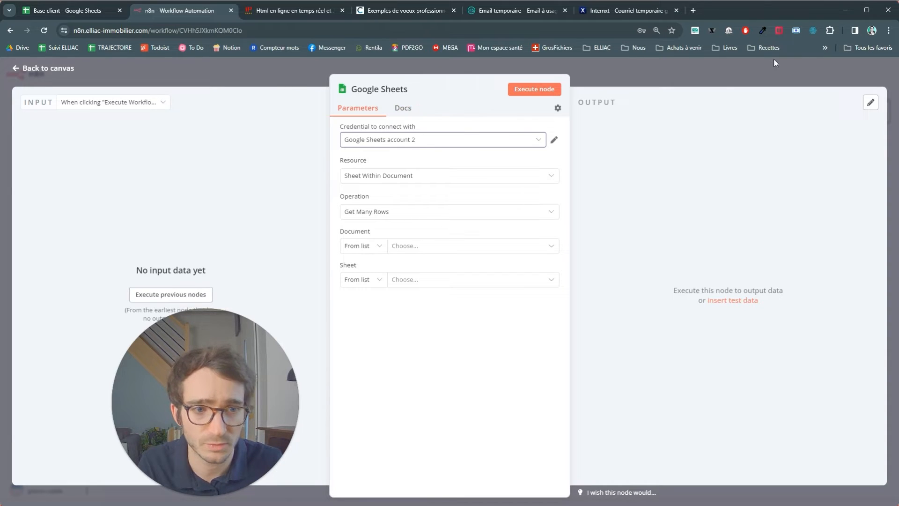
Step: Review the available resources and operations of the Google Sheets node, keeping Sheet Within Document and Get Many Rows
left_click(378, 181)
left_click(395, 220)
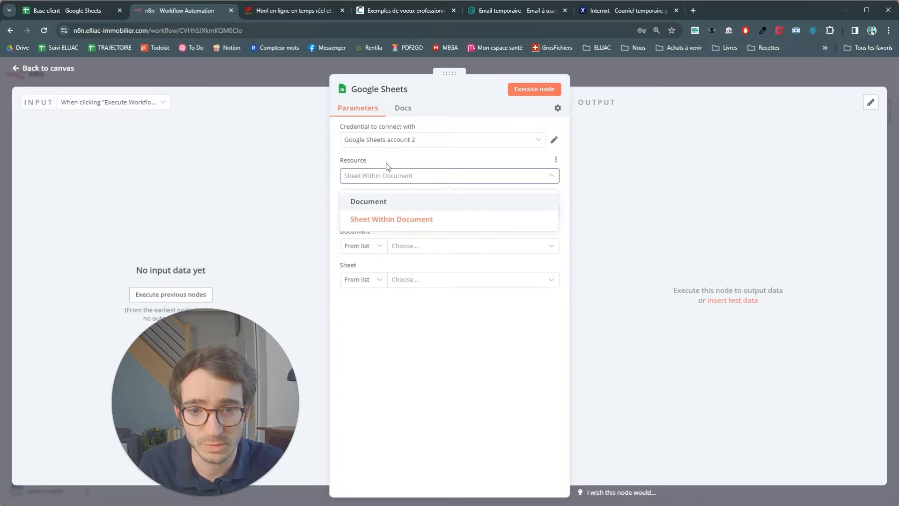
left_click(367, 214)
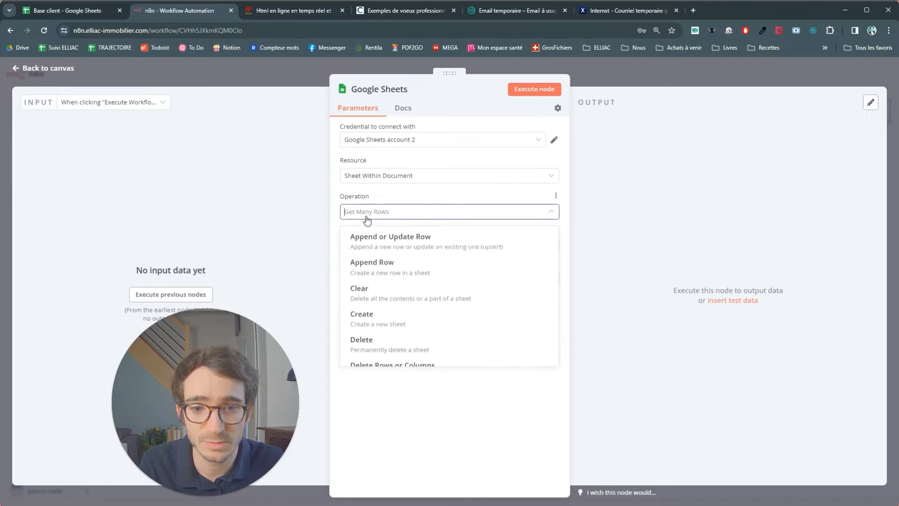
scroll(383, 280, "down", 2)
scroll(426, 272, "up", 1)
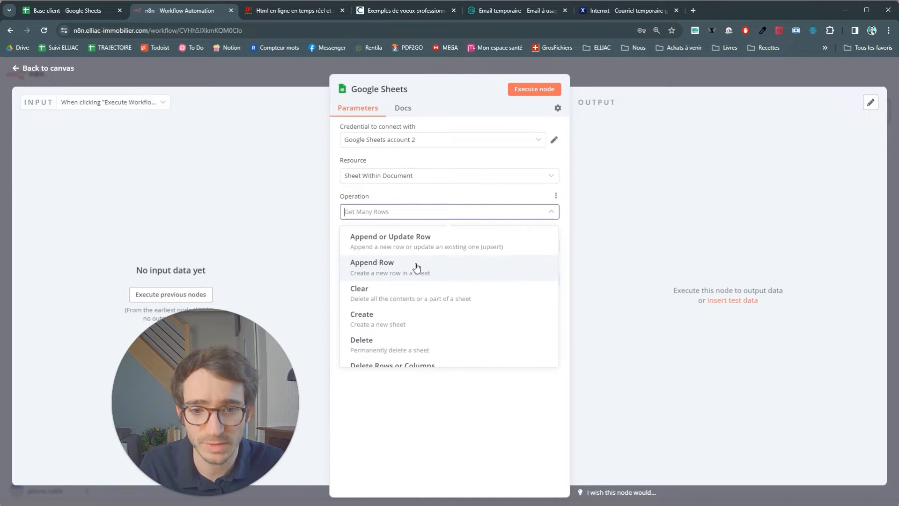
scroll(403, 260, "down", 1)
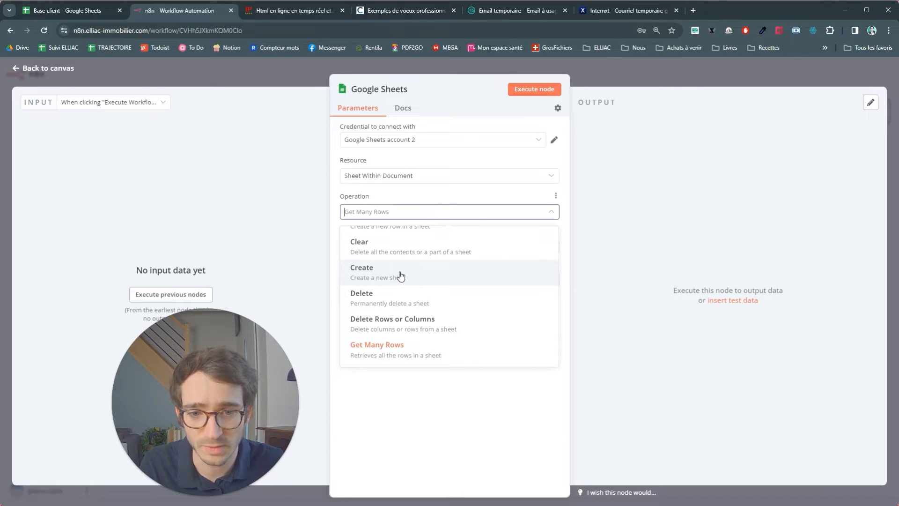
scroll(379, 286, "down", 1)
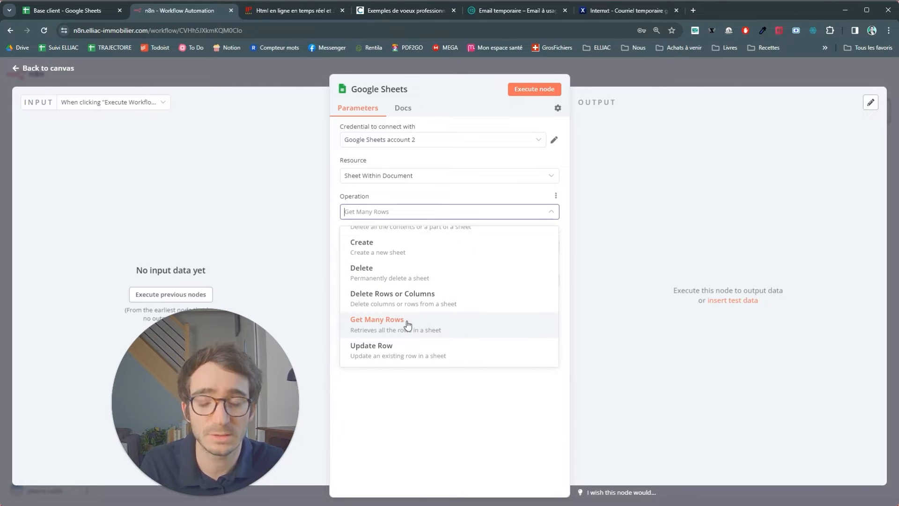
left_click(341, 201)
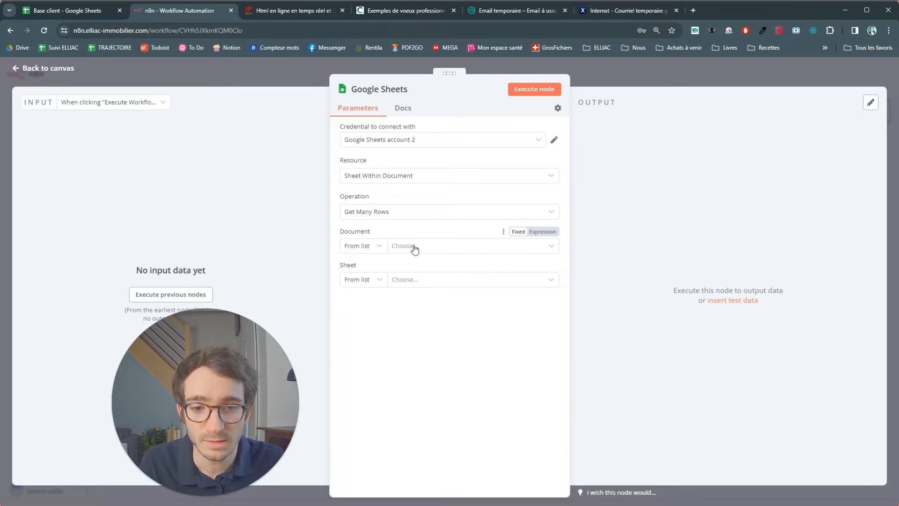
Step: Set the node's document to be identified by URL and enter the Base client spreadsheet's address
left_click(377, 247)
left_click(365, 288)
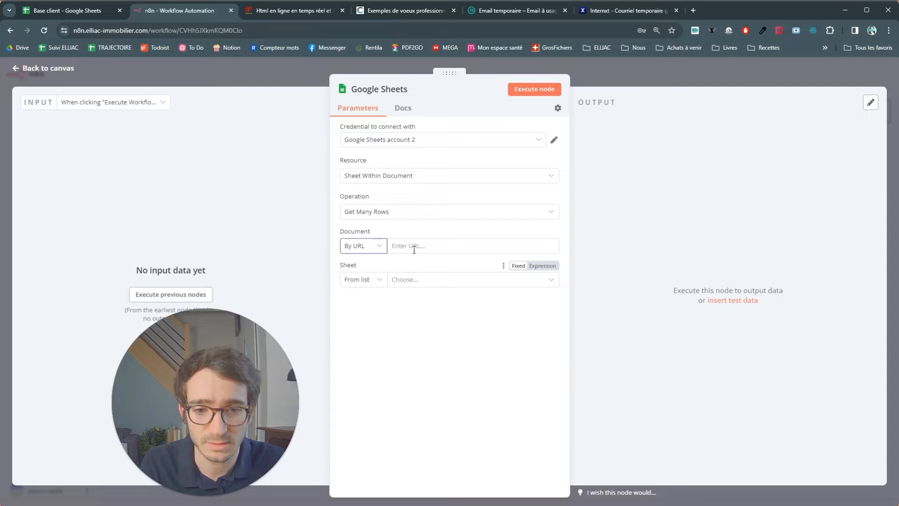
left_click(84, 11)
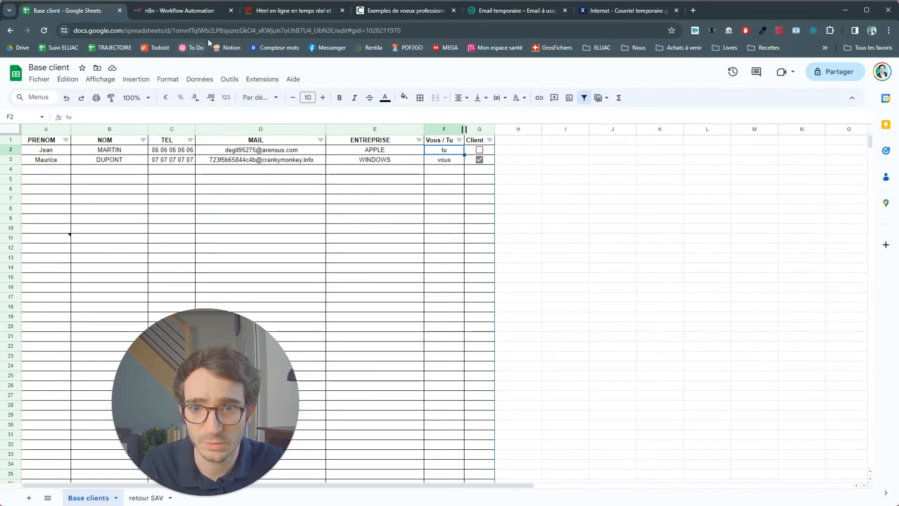
left_click(211, 31)
key("ctrl+c")
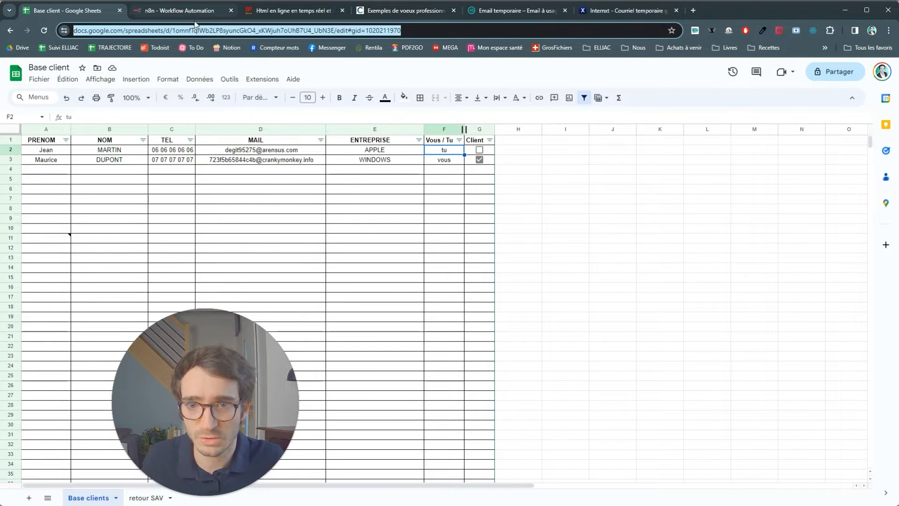
left_click(178, 10)
left_click(421, 245)
key("ctrl+v")
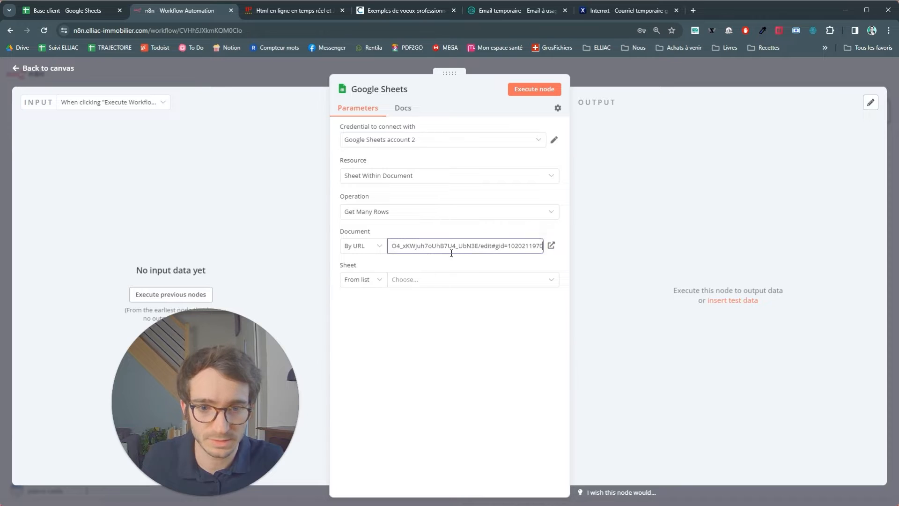
Step: Look at the node's sheet selection options and check the Base clients and retour SAV sheets in the Base client spreadsheet
left_click(370, 281)
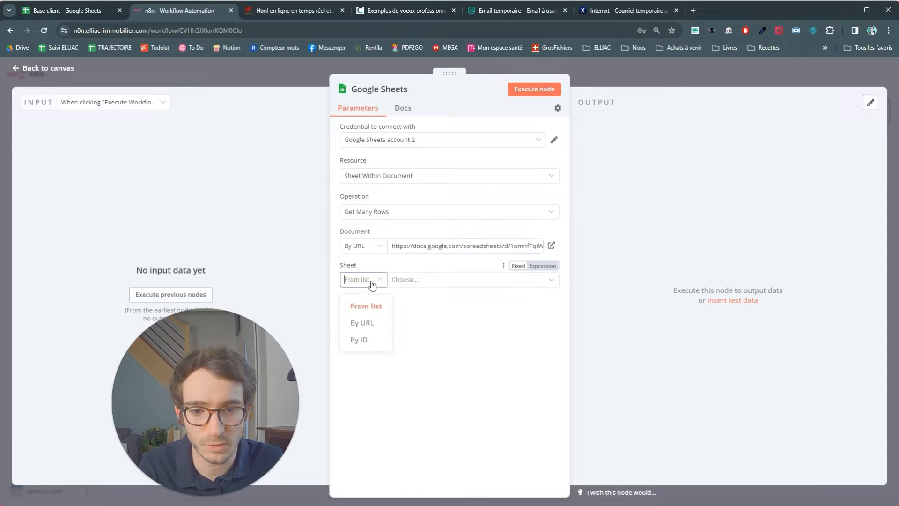
left_click(419, 279)
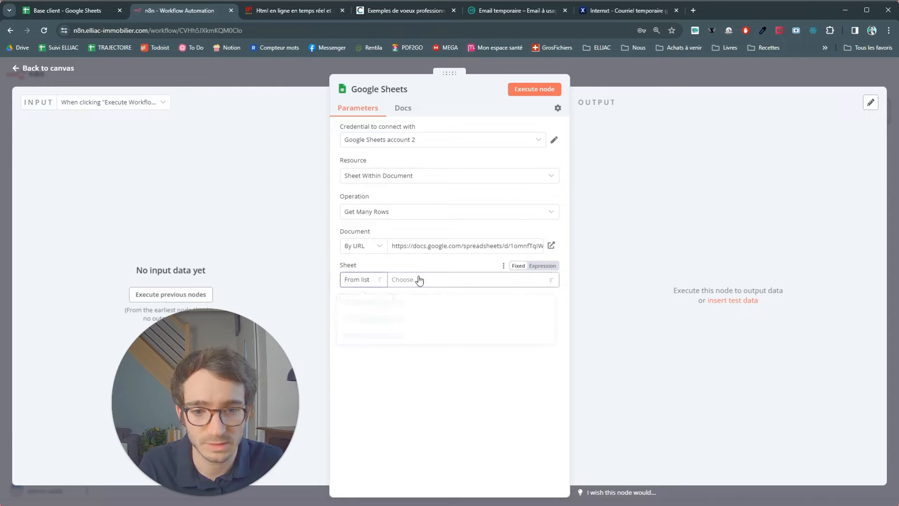
left_click(69, 10)
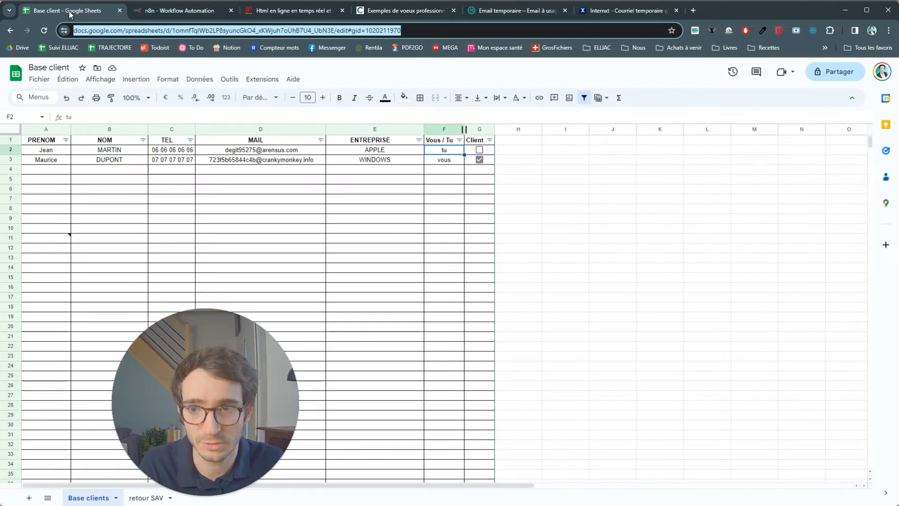
left_click(138, 501)
left_click_drag(212, 378, 269, 347)
left_click(146, 498)
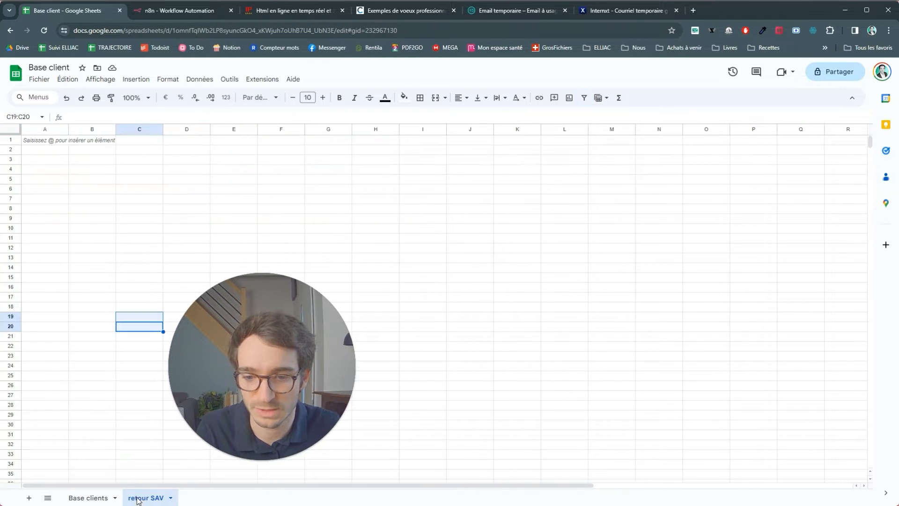
left_click(107, 499)
left_click(176, 10)
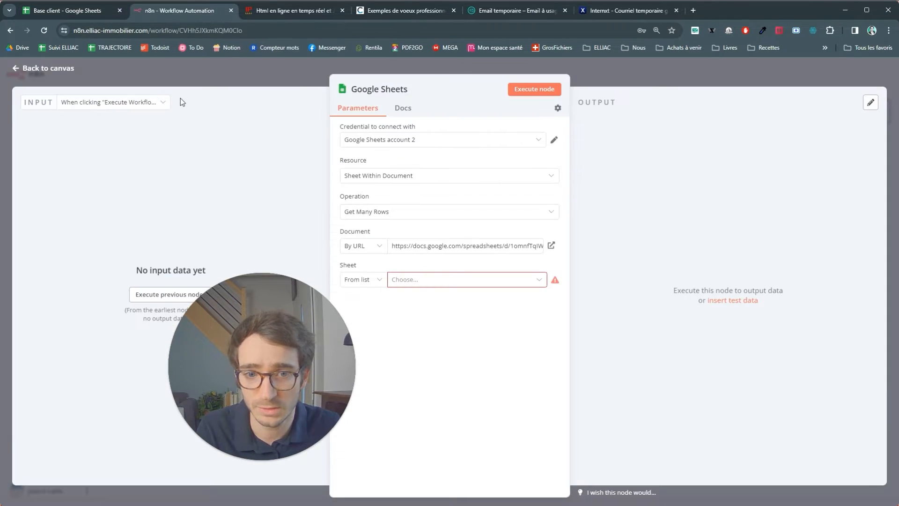
Step: Select the Base clients sheet for the Google Sheets node and return to the workflow canvas
left_click_drag(277, 332, 168, 341)
left_click(426, 280)
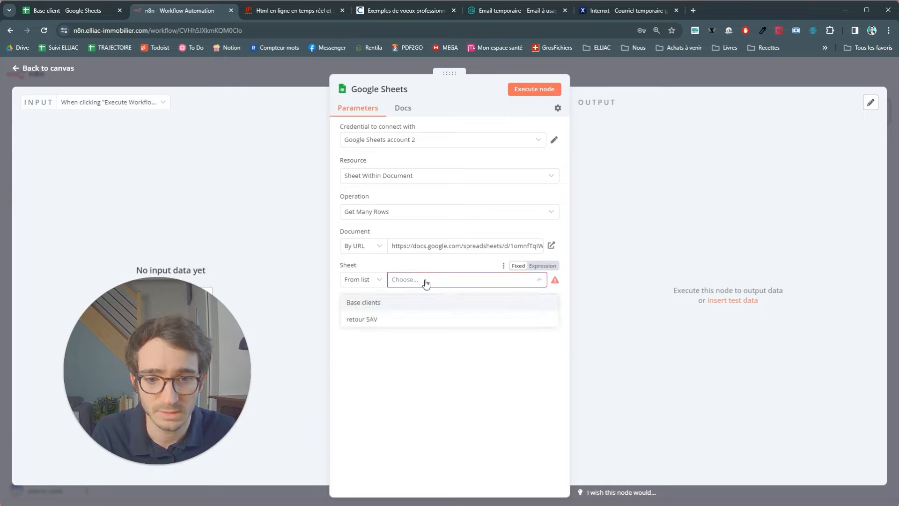
left_click(358, 304)
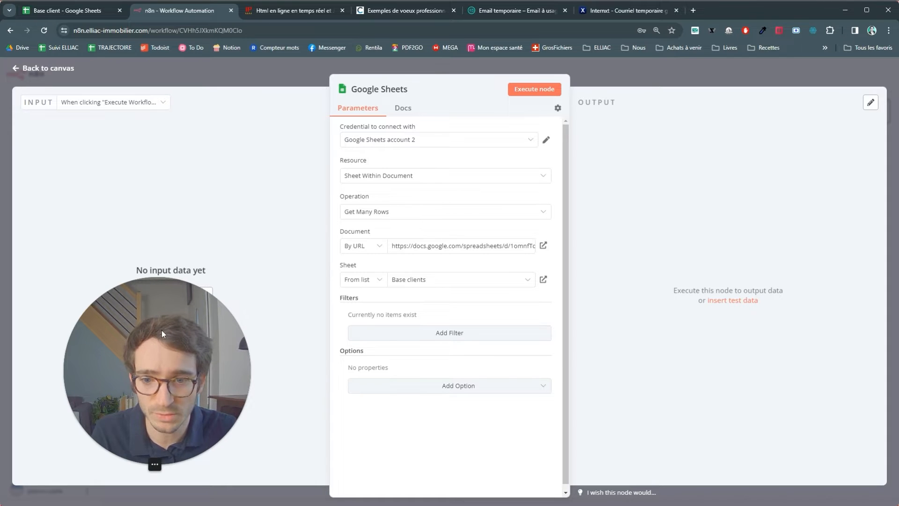
left_click_drag(161, 330, 728, 378)
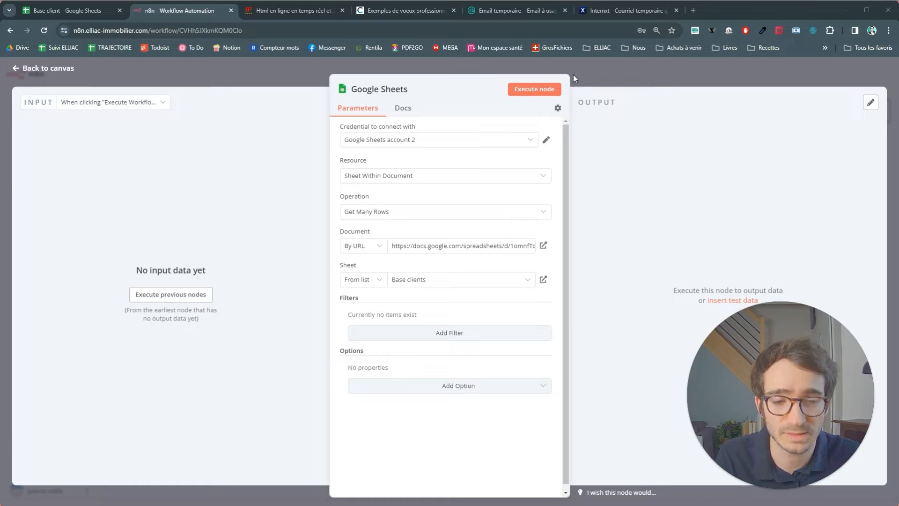
mouse_move(774, 366)
left_mouse_down()
mouse_move(673, 382)
mouse_move(700, 381)
left_mouse_up()
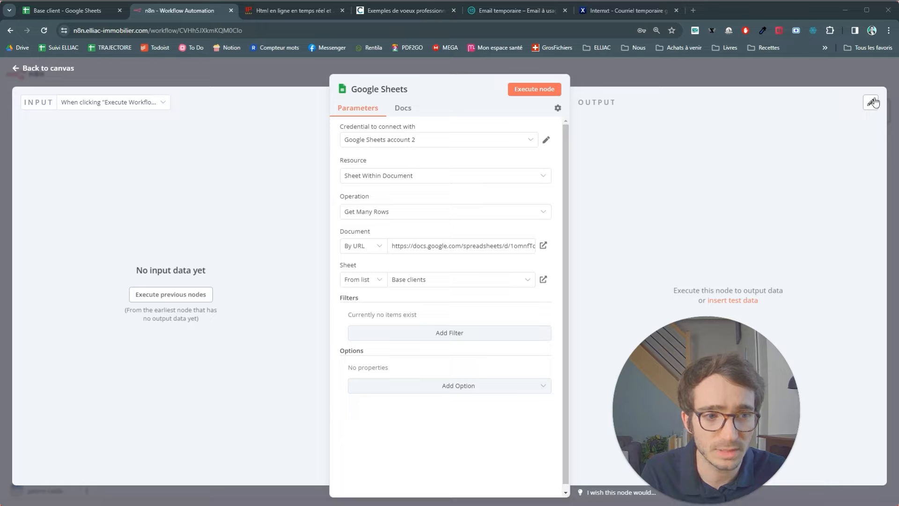
left_click(588, 74)
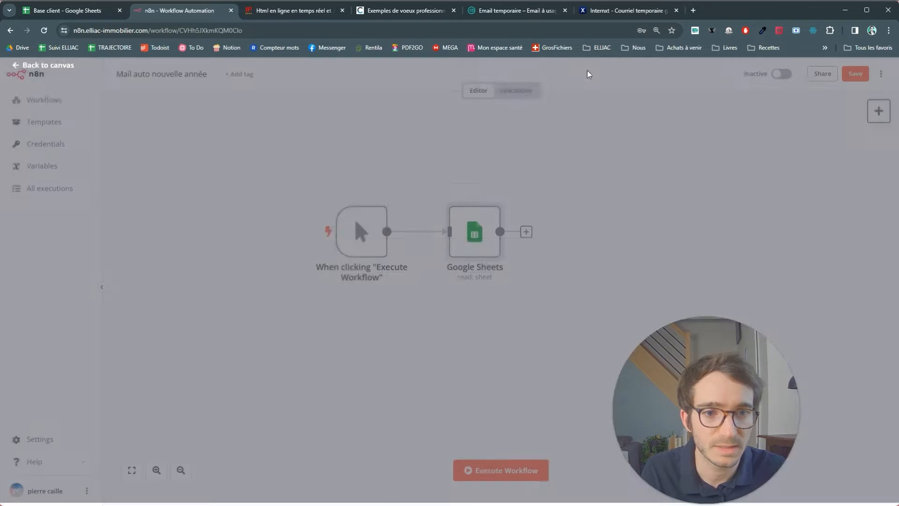
Step: Execute the workflow and examine all columns of the client rows output by the Google Sheets node
left_click_drag(663, 392, 719, 381)
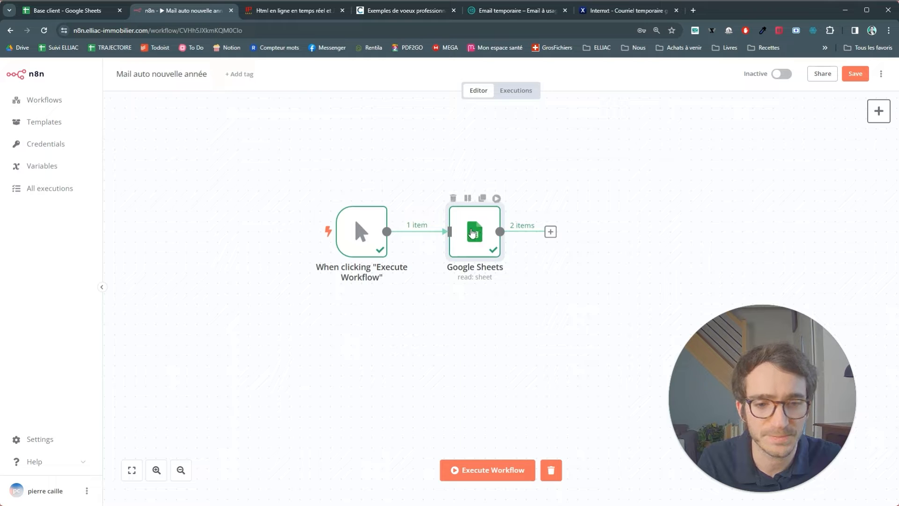
double_click(473, 233)
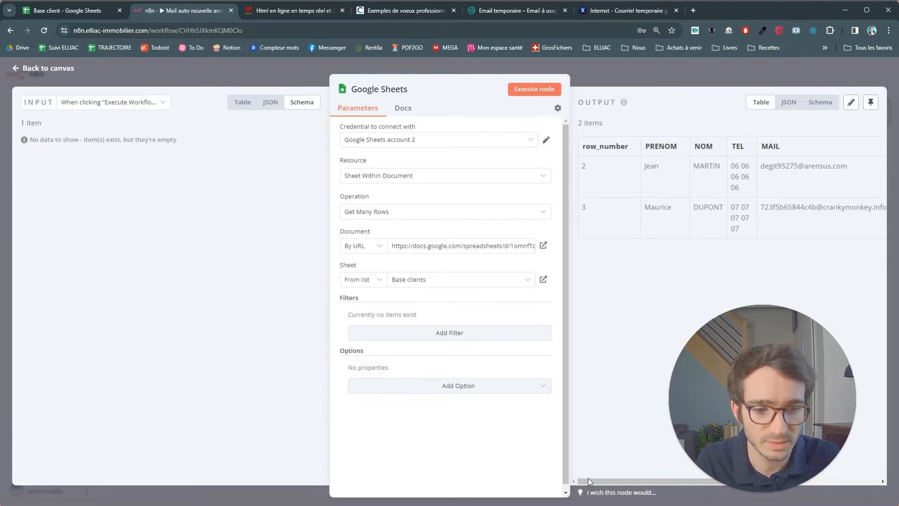
left_click_drag(605, 479, 724, 483)
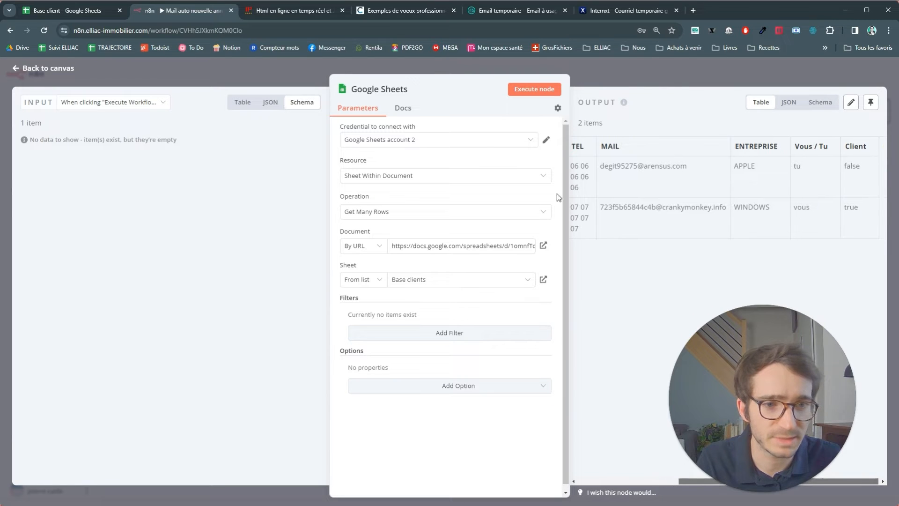
left_click(596, 82)
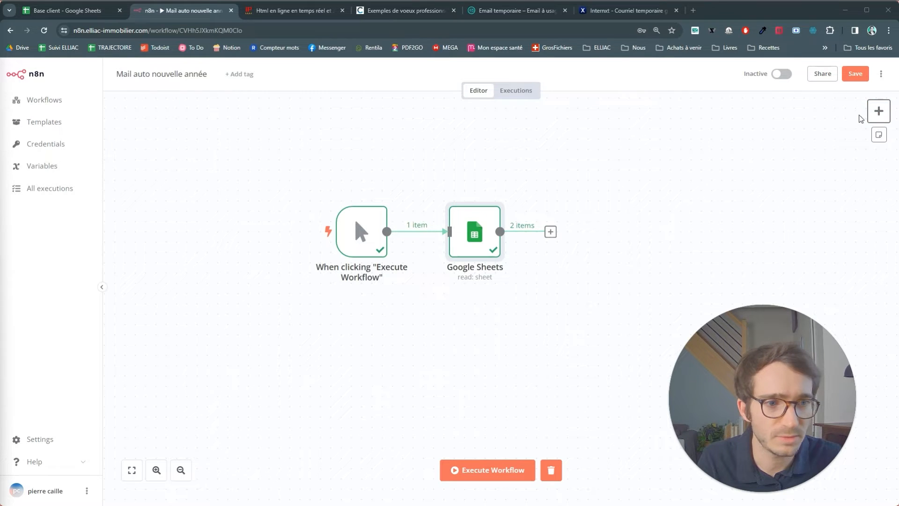
Step: Add a Filter node after Google Sheets and give it a String condition
left_click(878, 111)
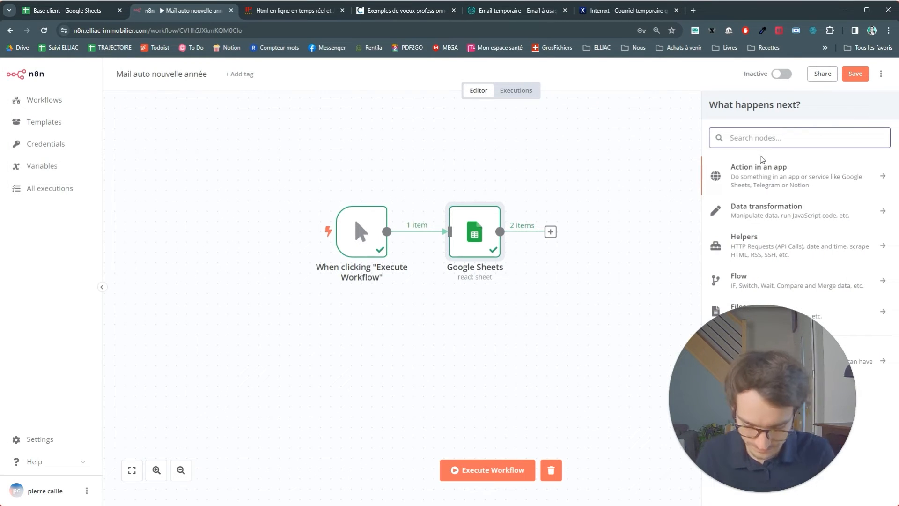
type("filter")
left_click(751, 177)
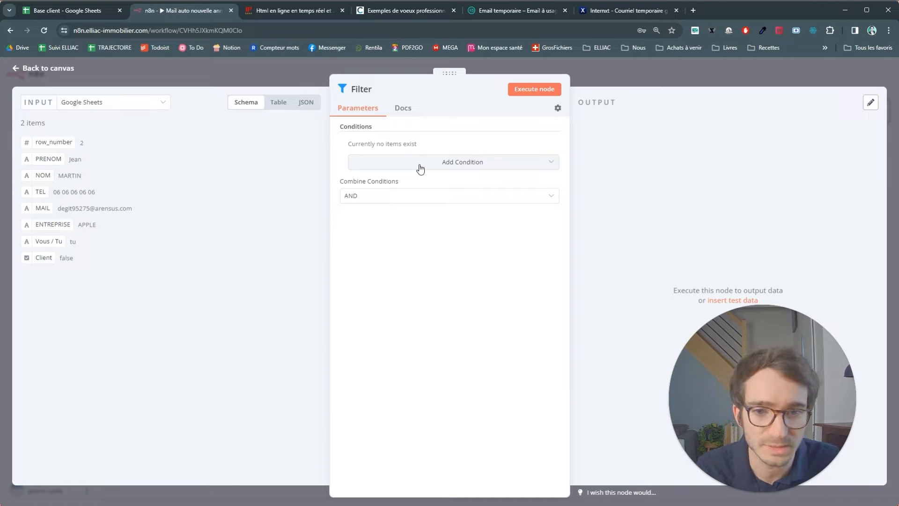
left_click(426, 169)
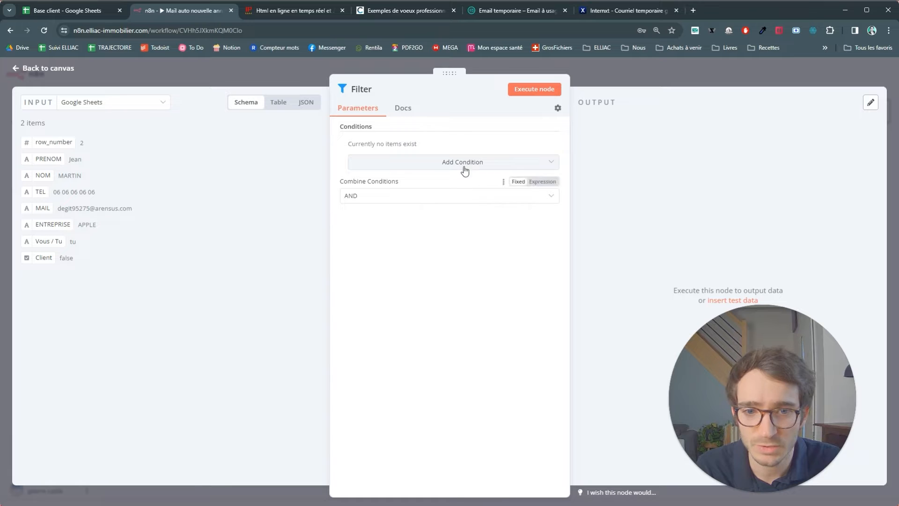
left_click(450, 165)
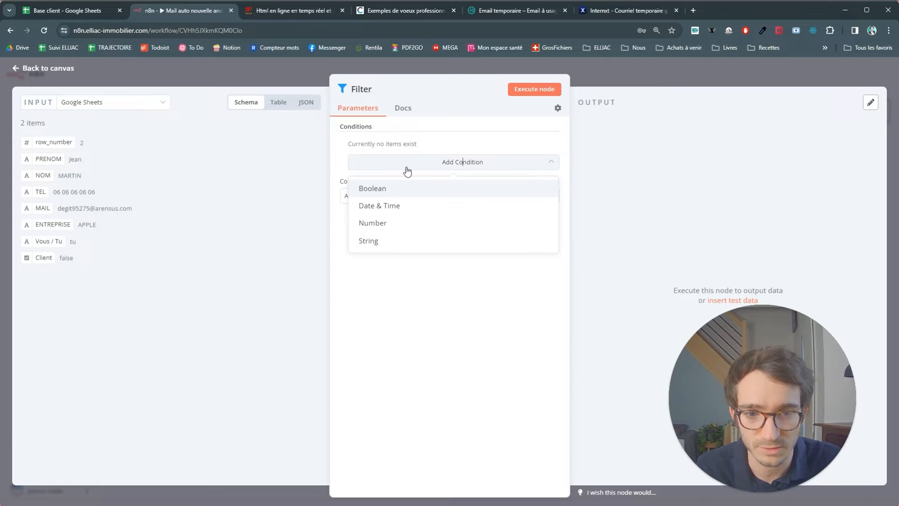
left_click(369, 240)
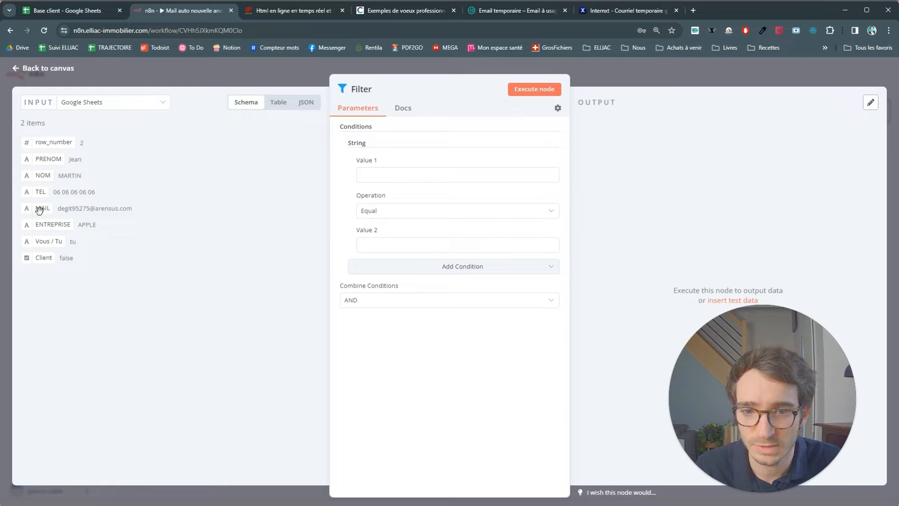
Step: Set the filter condition to keep only rows whose MAIL field is not empty, and return to the canvas
left_click_drag(39, 209, 372, 175)
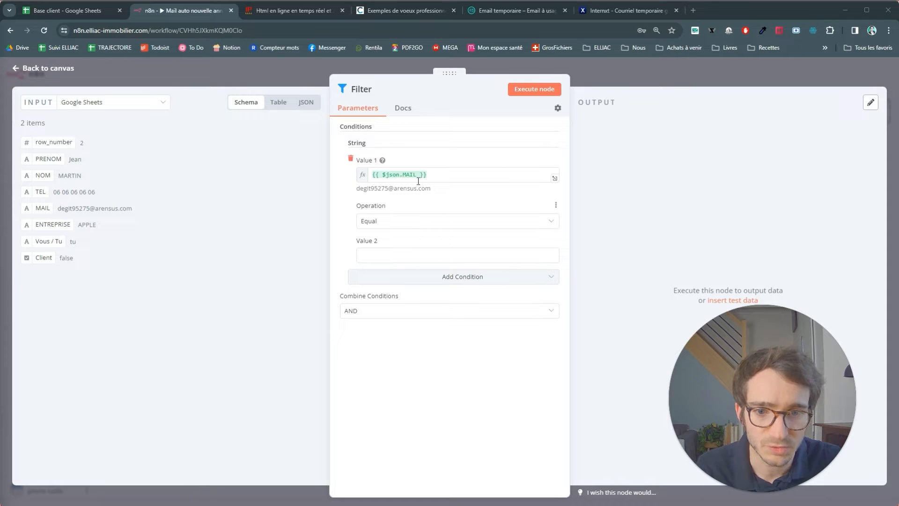
left_click(394, 229)
scroll(405, 295, "down", 2)
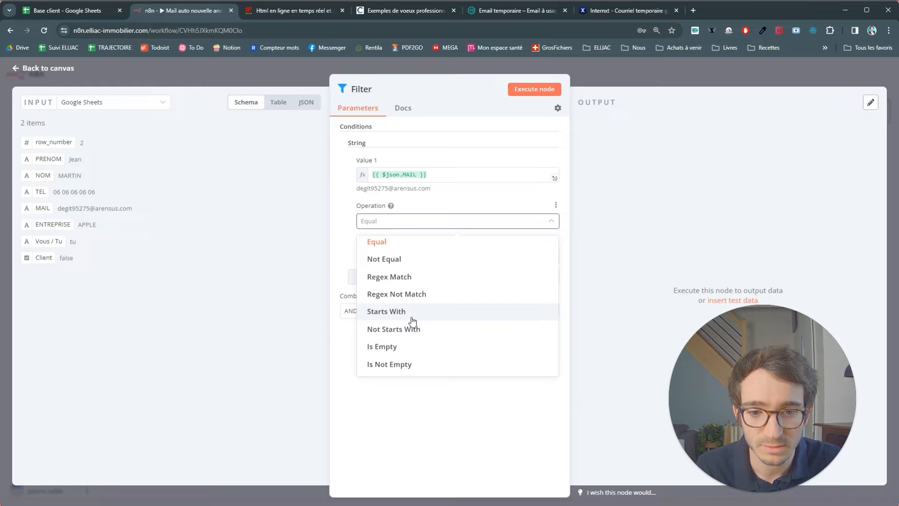
left_click(386, 365)
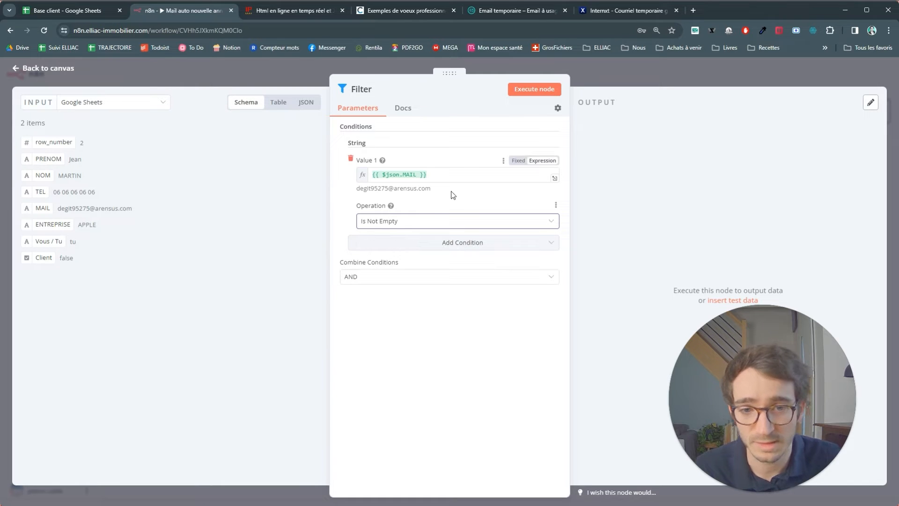
left_click(611, 78)
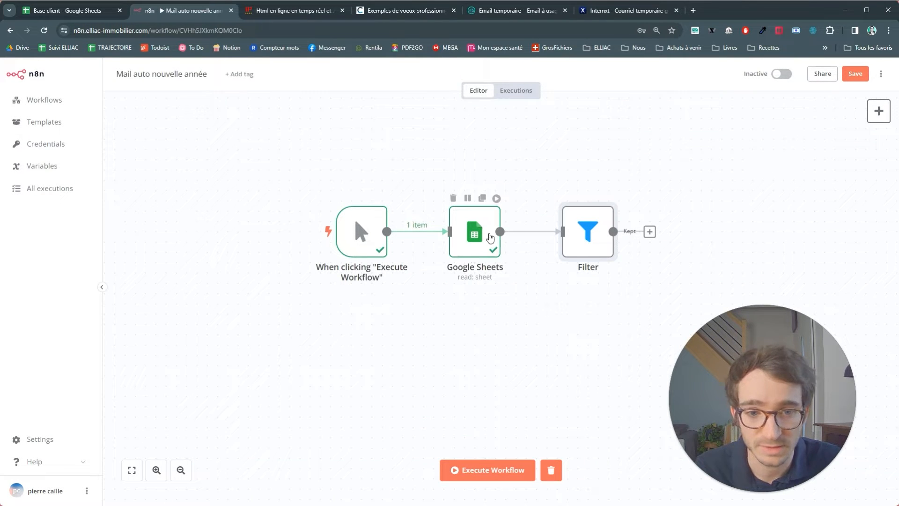
Step: Switch to the Base client spreadsheet, copy the e-mail address in cell D3 and clear the cell to test the filter
left_click(82, 10)
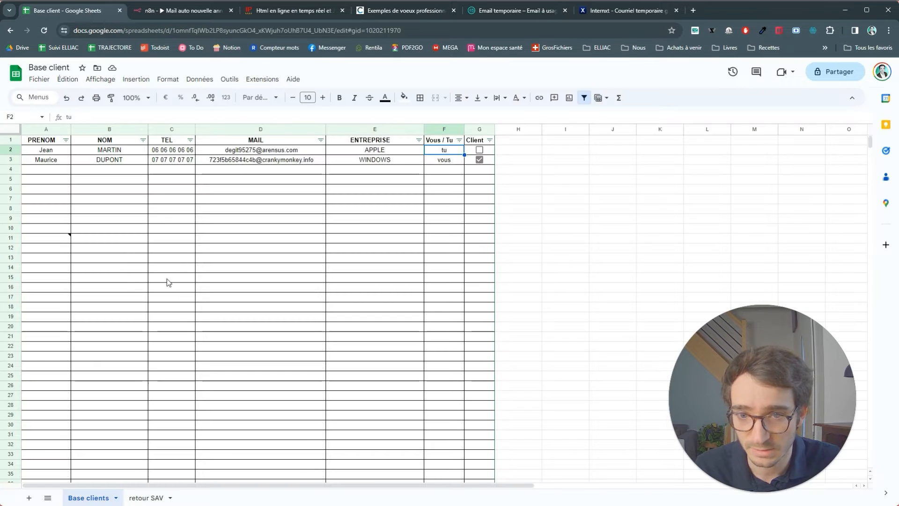
left_click(253, 163)
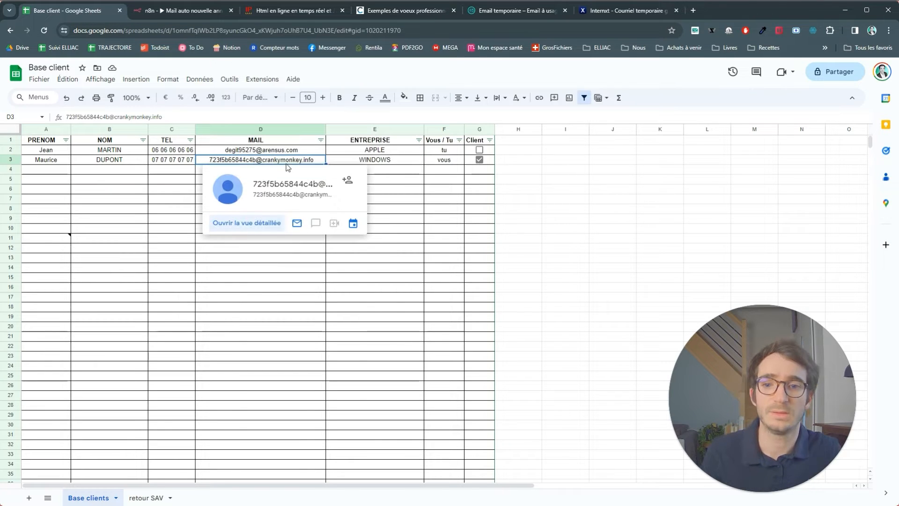
key("Return")
key("ctrl+a")
key("ctrl+c")
key("BackSpace")
left_click(267, 230)
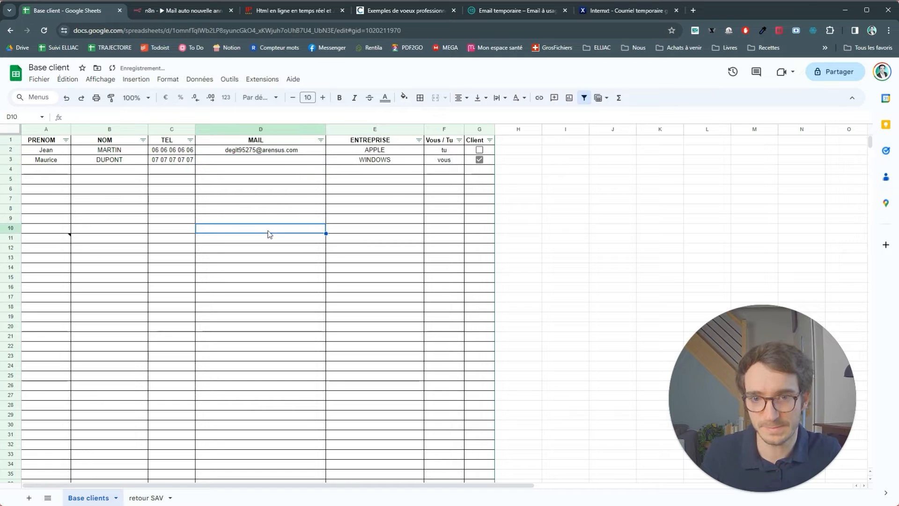
Step: Switch back to the n8n workflow, execute it and check the MAIL column in the Google Sheets node's output
left_click(142, 13)
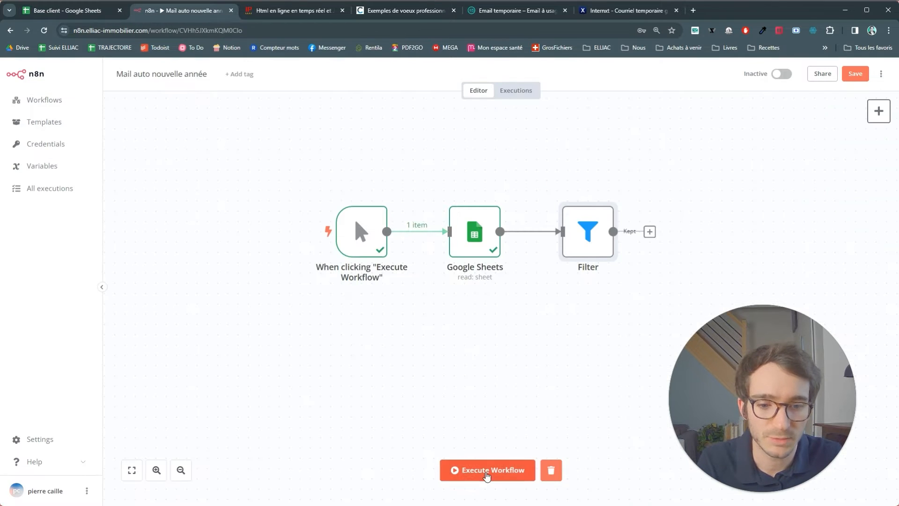
left_click(486, 473)
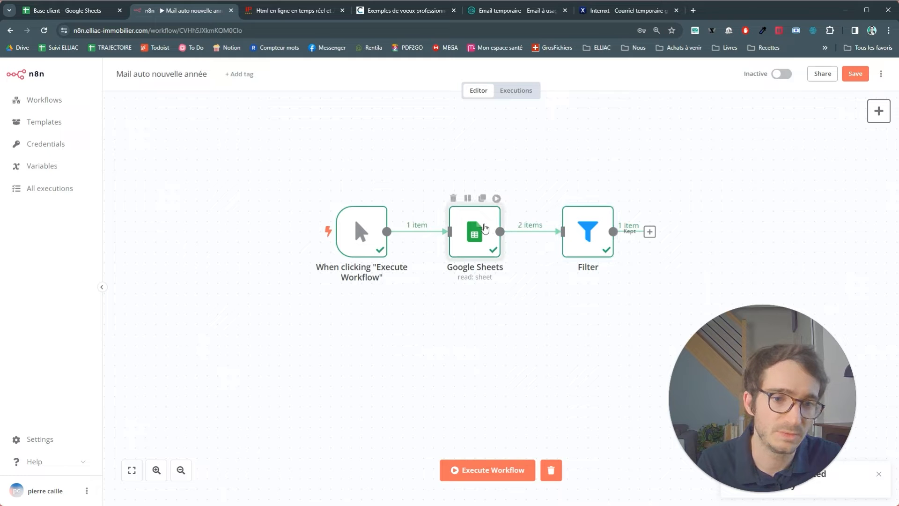
double_click(484, 228)
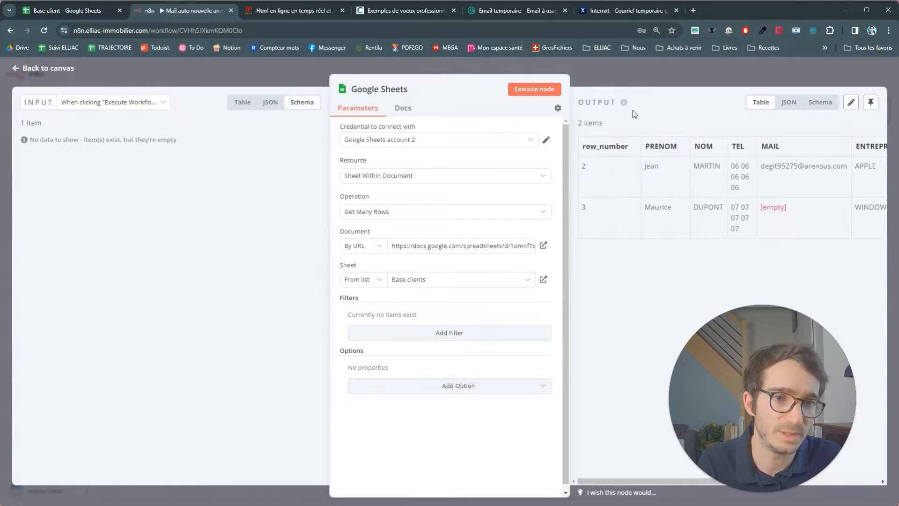
left_click(629, 78)
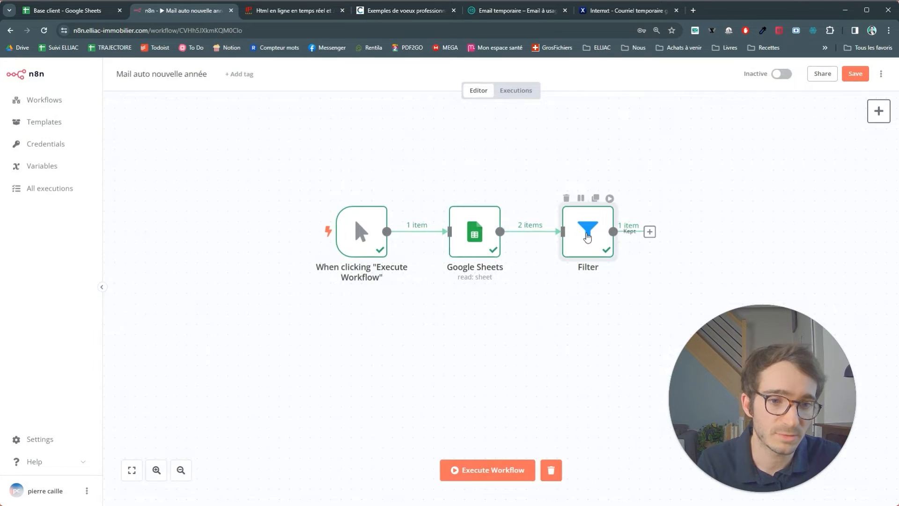
Step: Examine the Filter node's input as a table and as JSON, and compare its kept and discarded items
double_click(587, 237)
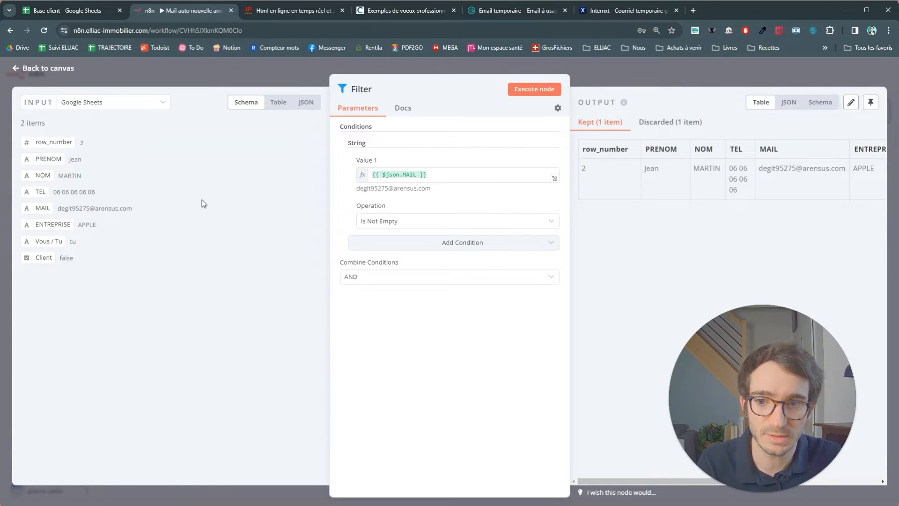
left_click(276, 104)
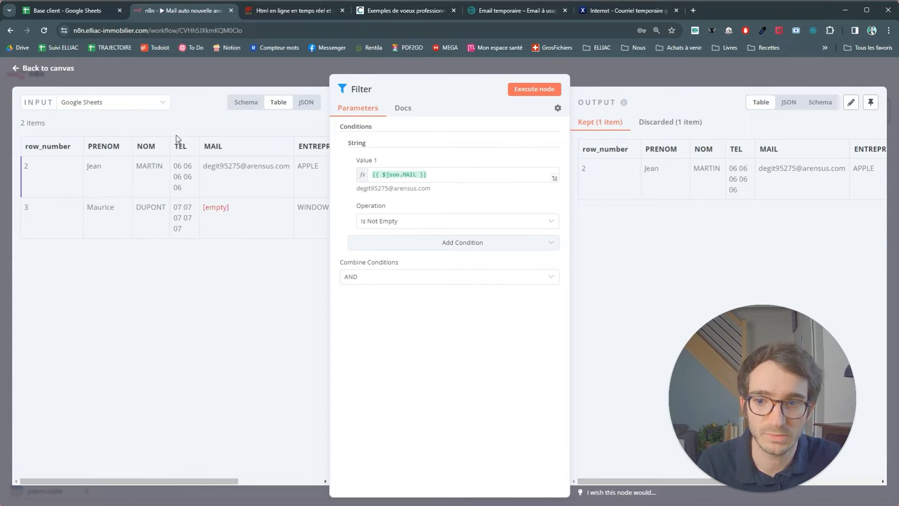
left_click(307, 103)
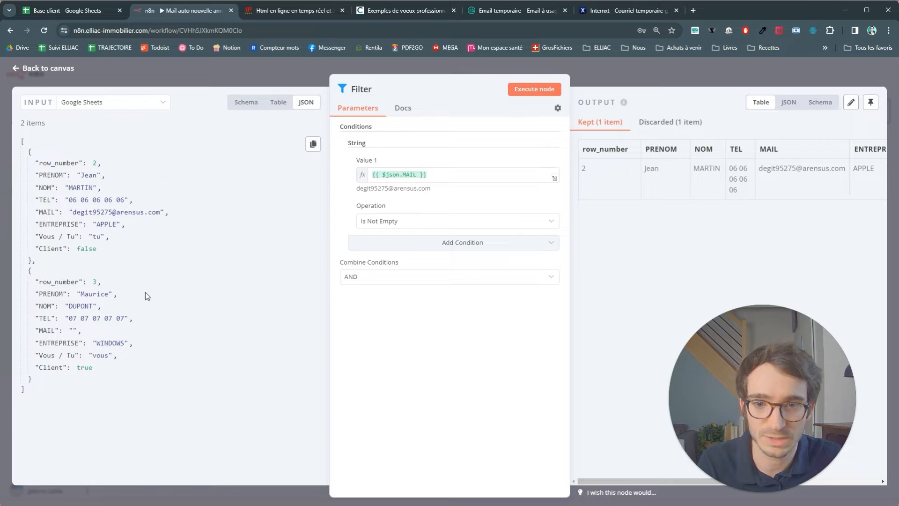
left_click(279, 103)
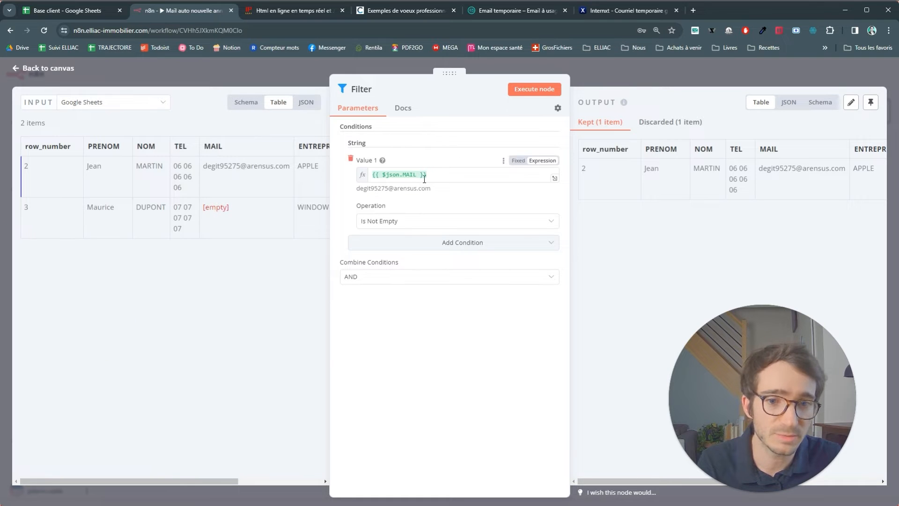
left_click(665, 124)
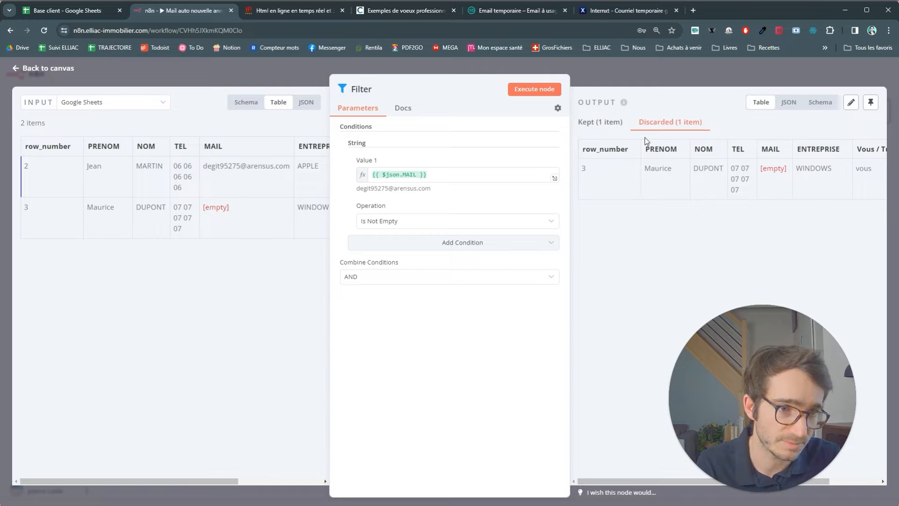
left_click(604, 127)
left_click(667, 82)
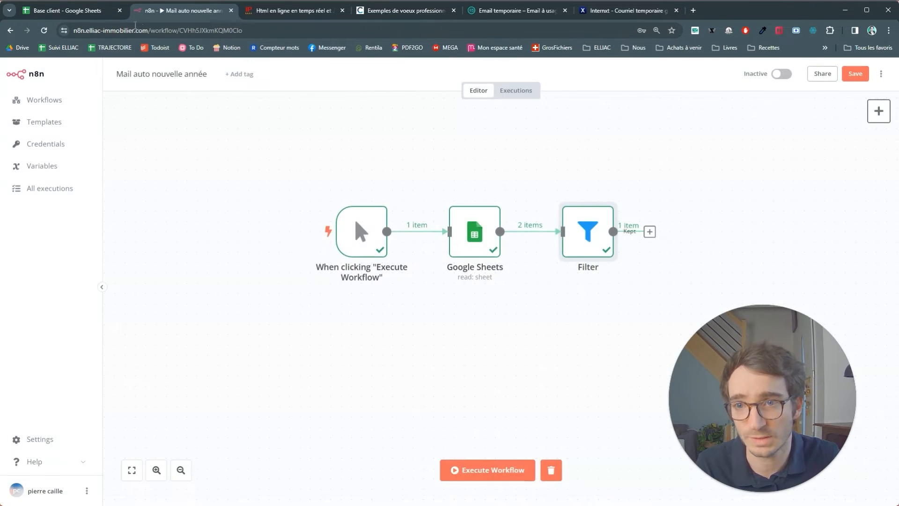
Step: Switch to the Base client spreadsheet and paste the copied e-mail address back into cell D3
left_click(71, 10)
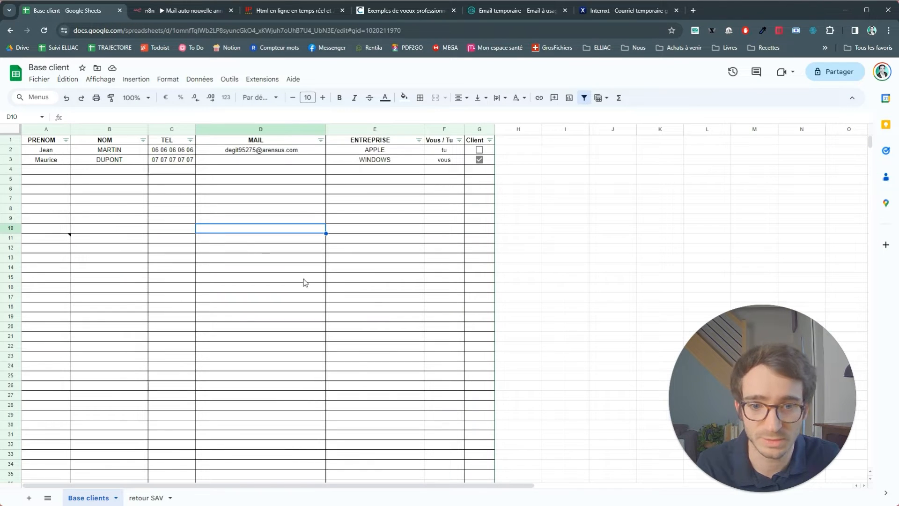
left_click(289, 158)
double_click(284, 158)
key("ctrl+v")
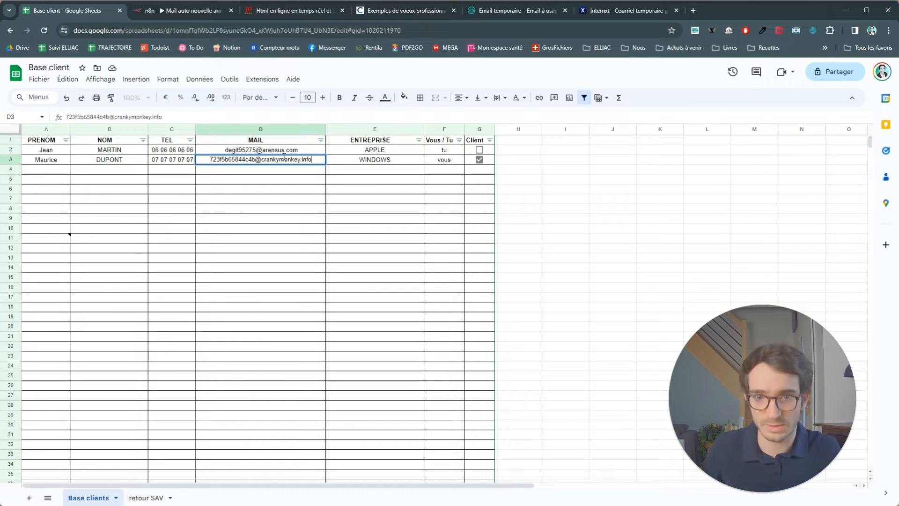
key("Return")
Step: Switch back to the n8n workflow, search the nodes for "mail" and add a Gmail node with the Send a message action
left_click(193, 11)
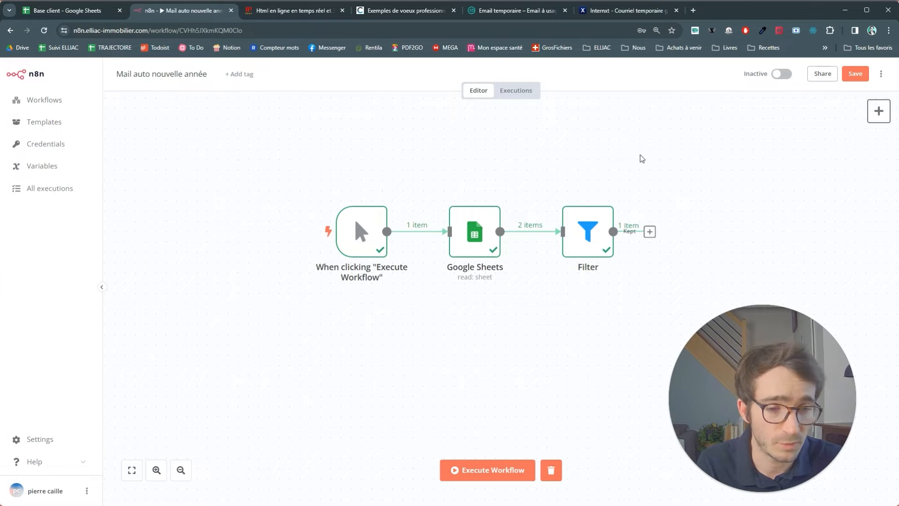
left_click_drag(640, 156, 510, 152)
left_click(873, 114)
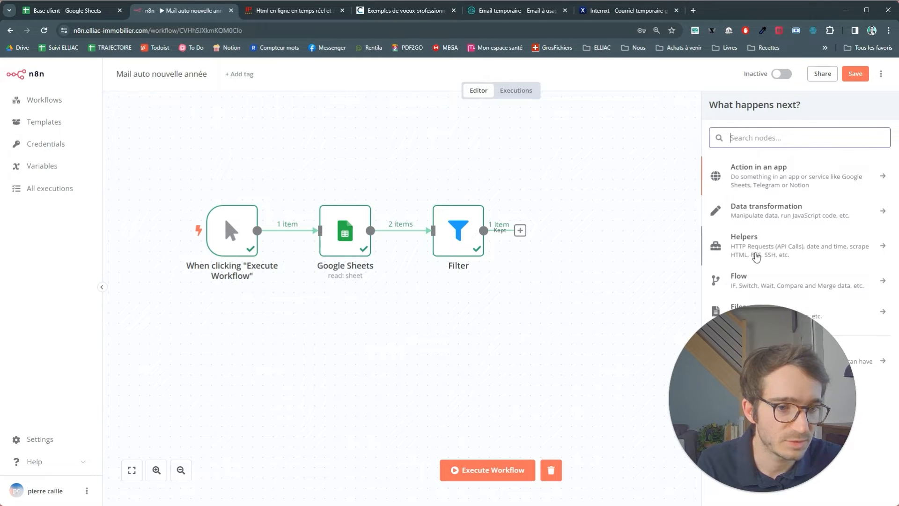
type("m")
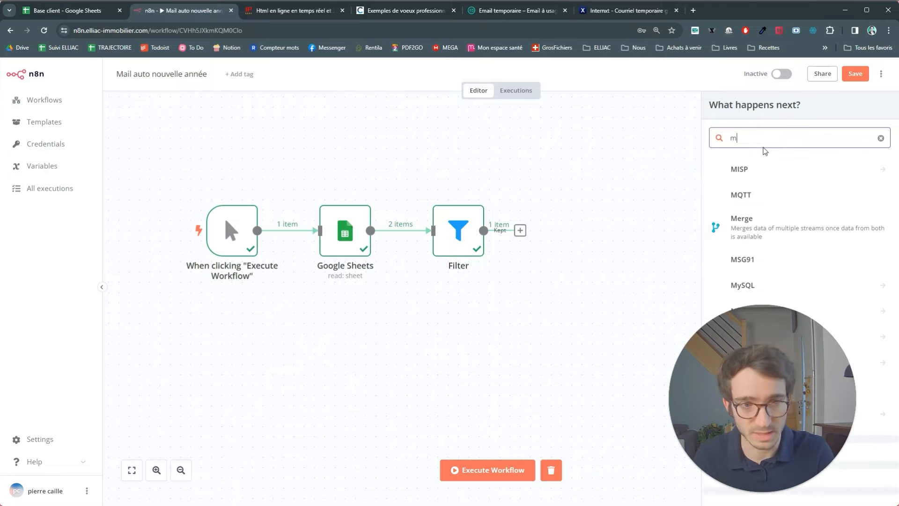
type("ail")
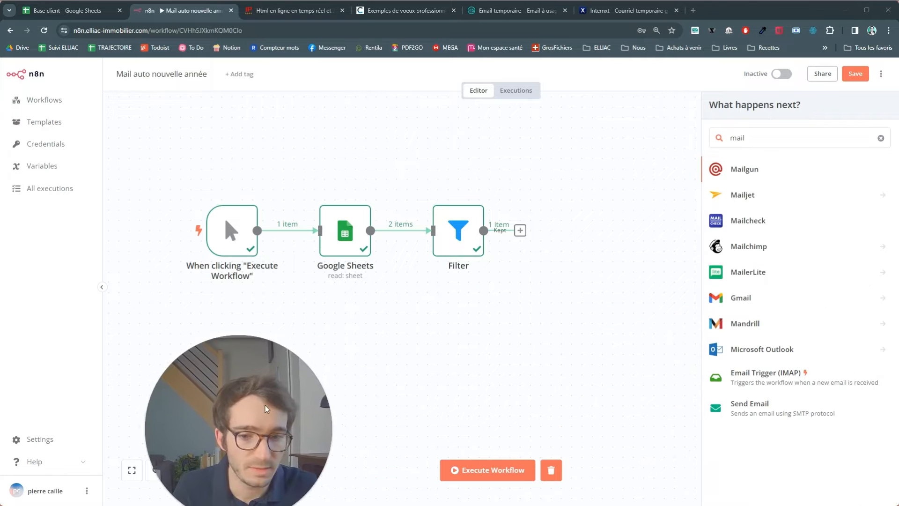
left_click_drag(267, 409, 240, 369)
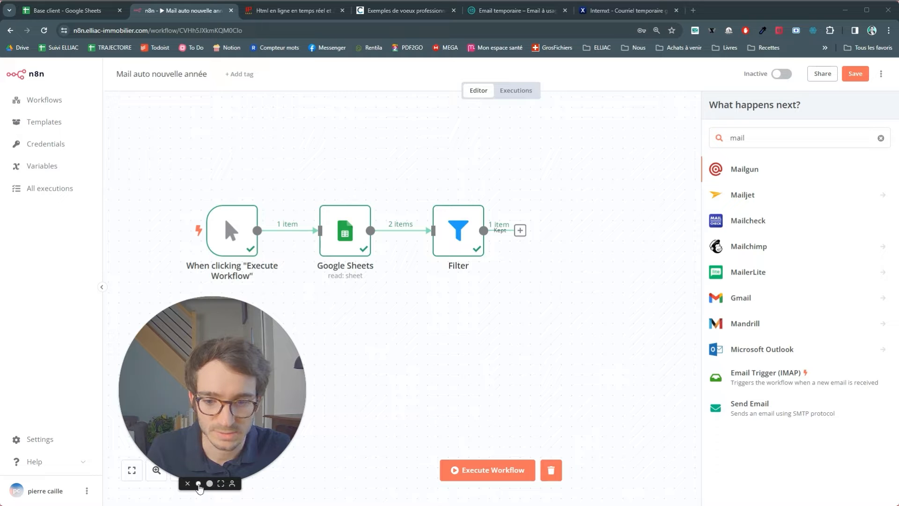
left_click(198, 483)
left_click_drag(188, 455, 184, 382)
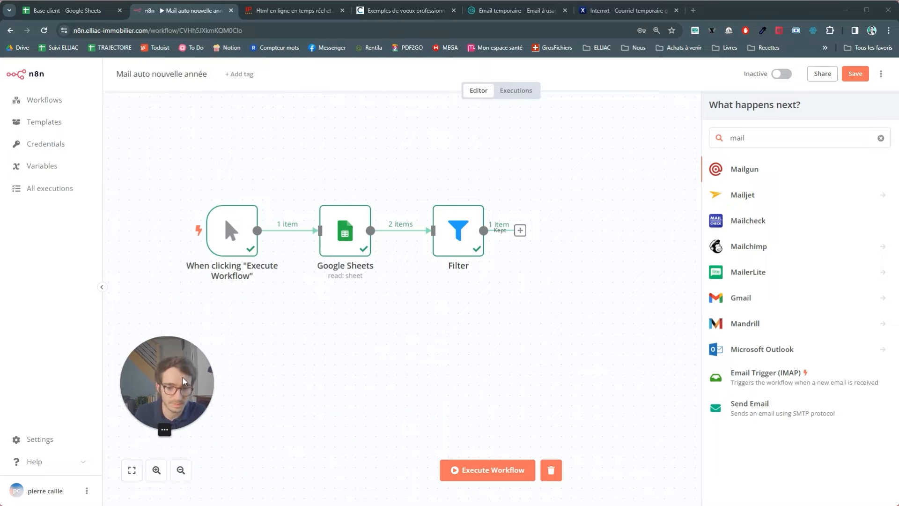
left_click(740, 298)
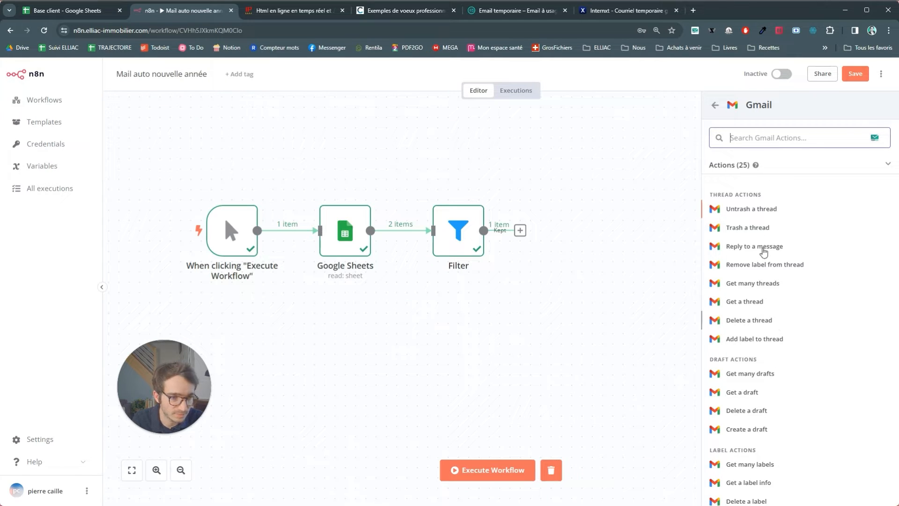
scroll(730, 298, "down", 5)
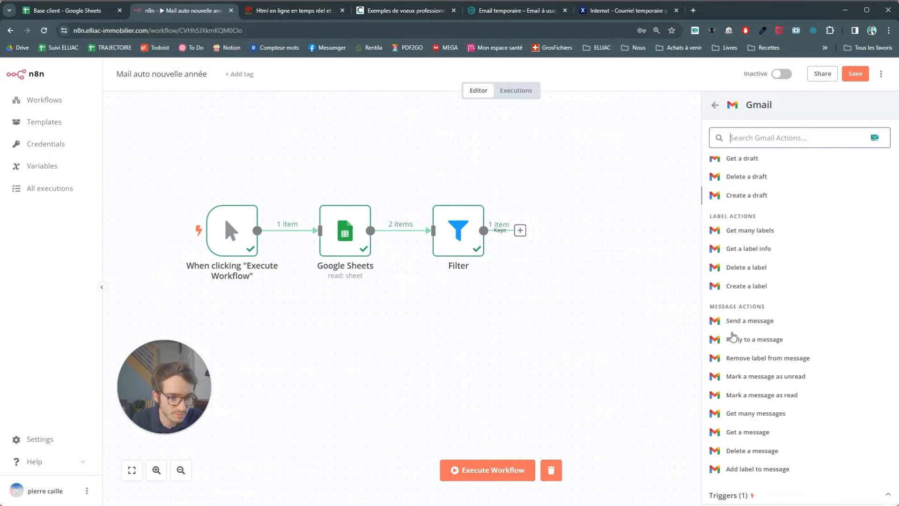
left_click(741, 323)
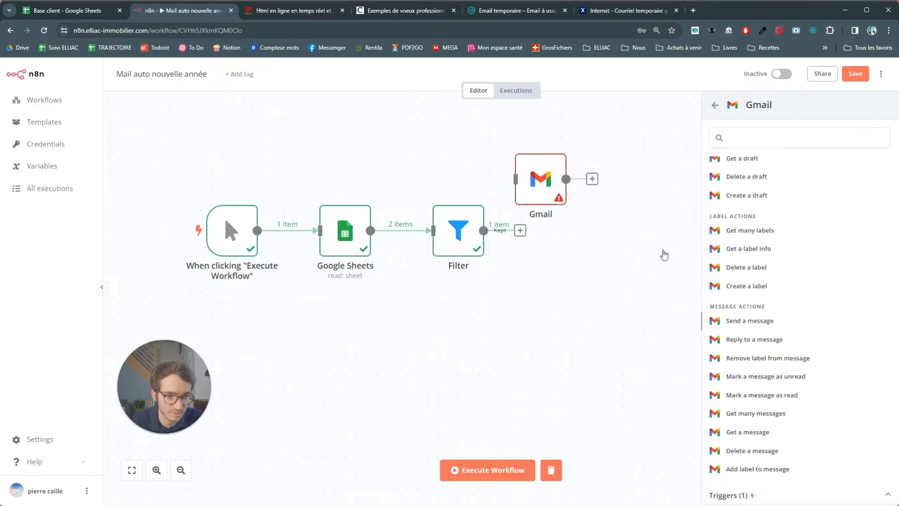
Step: Check which credentials the Gmail node offers, return to the canvas and save the workflow
left_click(397, 143)
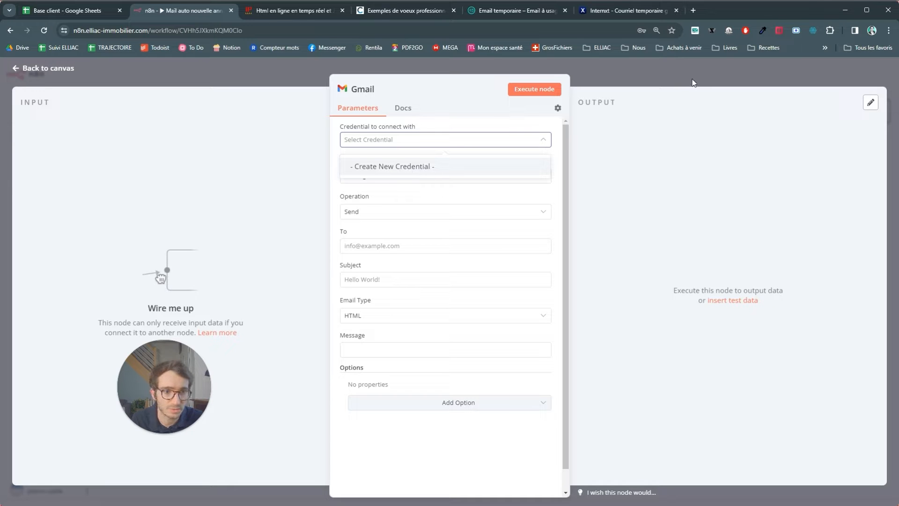
left_click(861, 80)
left_click(861, 80)
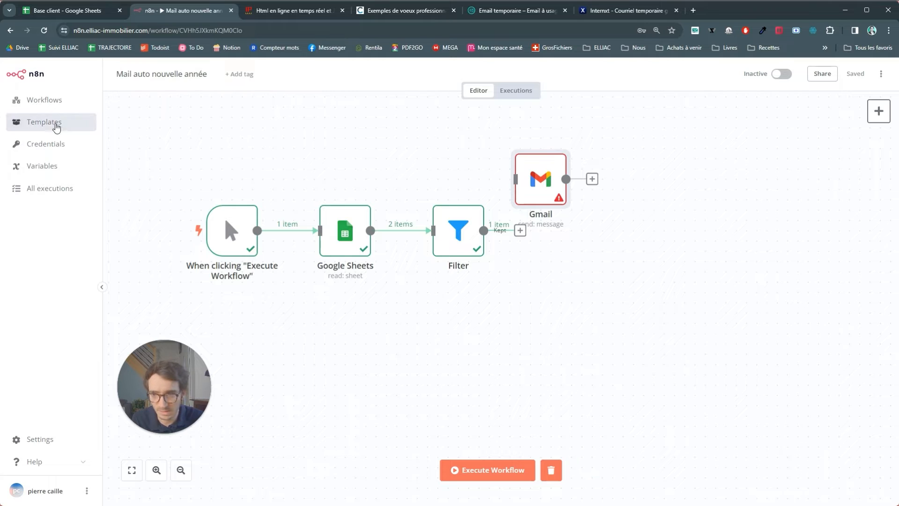
Step: Add a new credential of the type Gmail OAuth2 API from n8n's credentials page
left_click(47, 144)
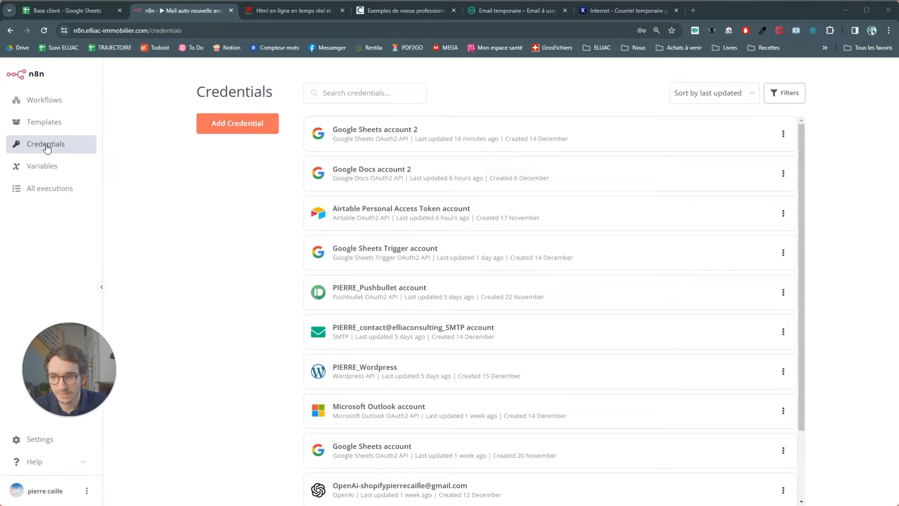
left_click(237, 125)
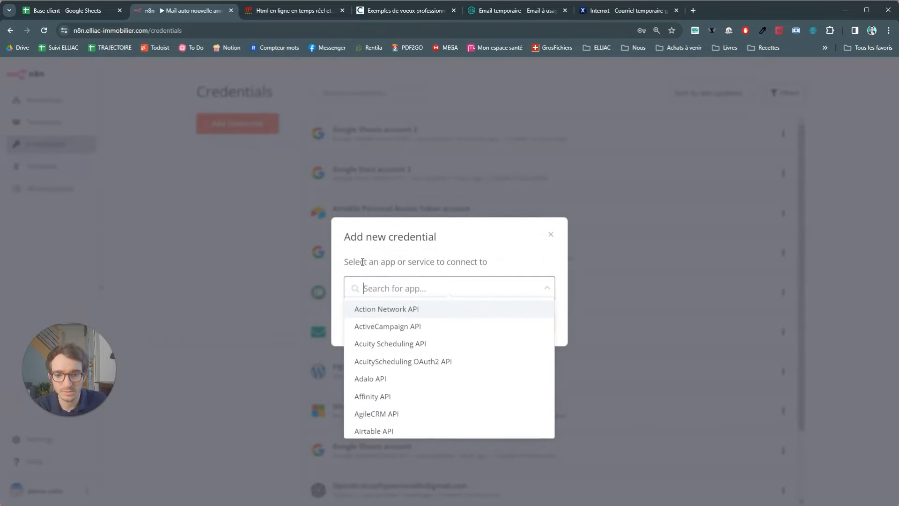
type("gmail")
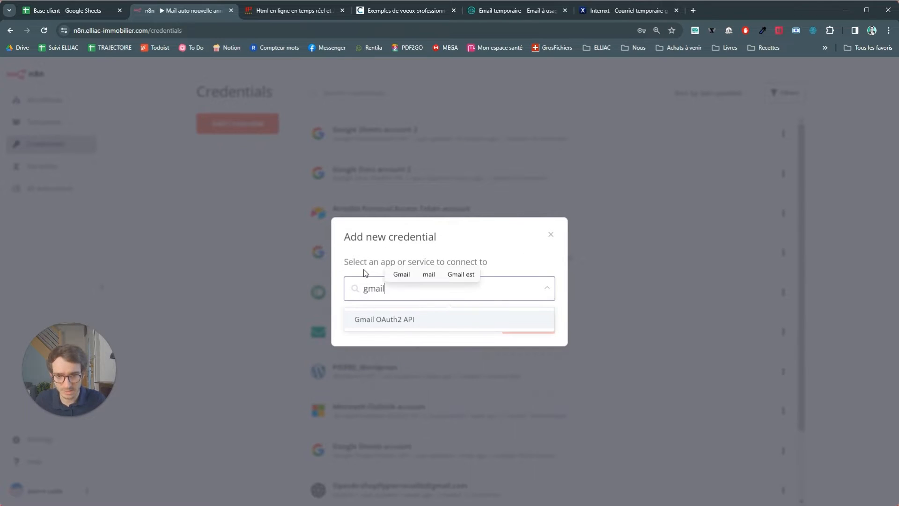
left_click(377, 321)
left_click(528, 323)
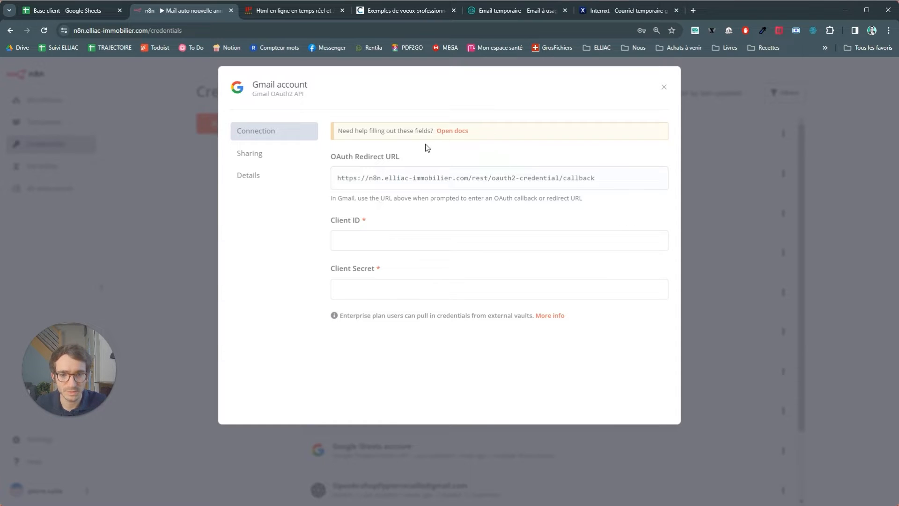
Step: Open the credential's n8n documentation and, from its first setup step, the Google Cloud Console page for APIs and services credentials
left_click(452, 132)
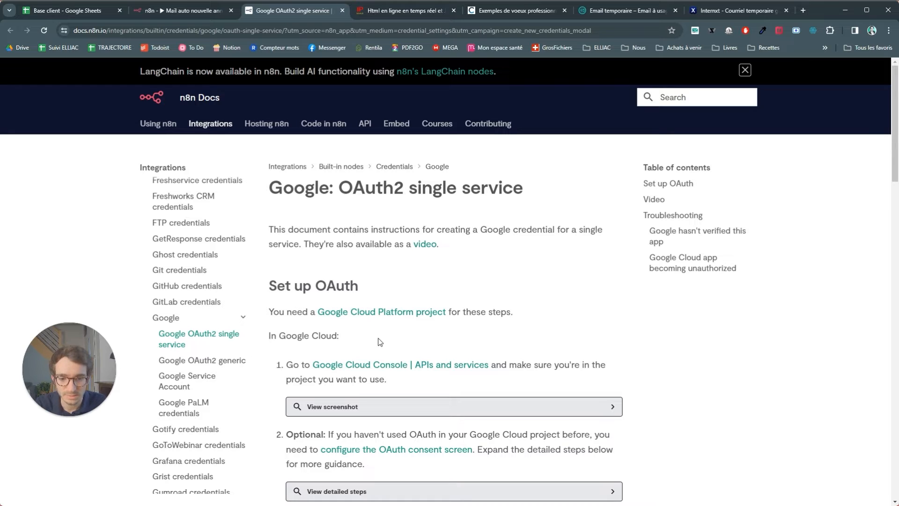
scroll(370, 220, "down", 4)
left_click(370, 220)
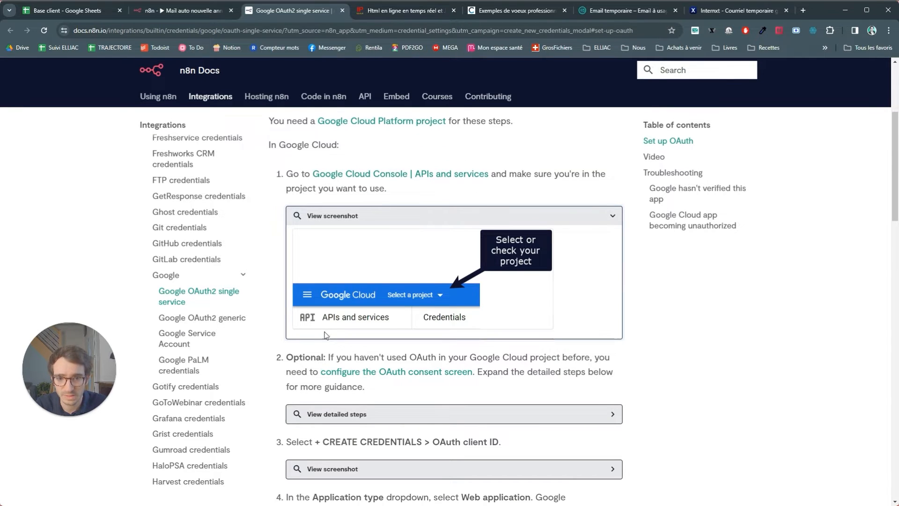
scroll(325, 169, "up", 1)
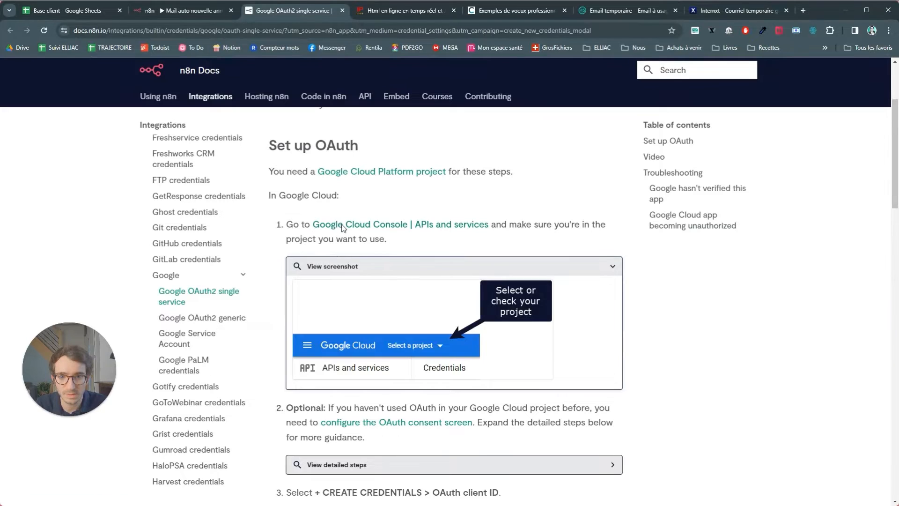
left_click(342, 227)
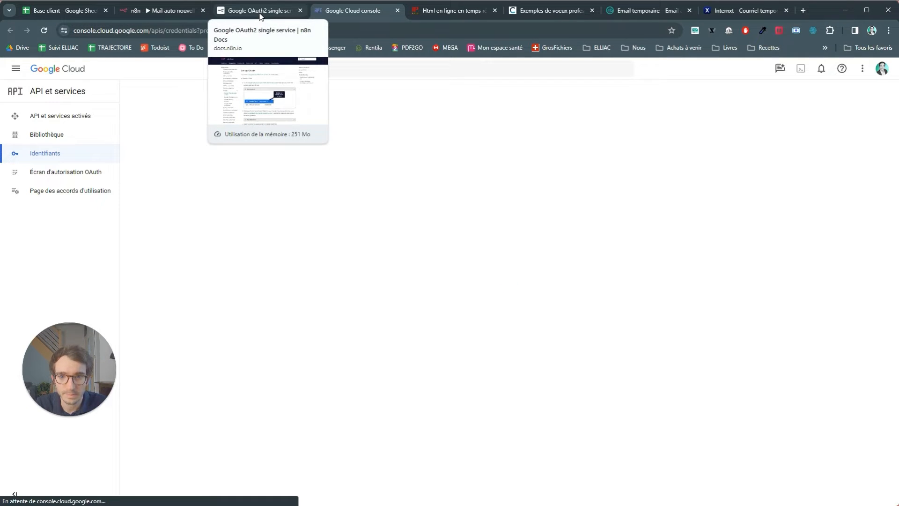
left_click(260, 12)
left_click(358, 12)
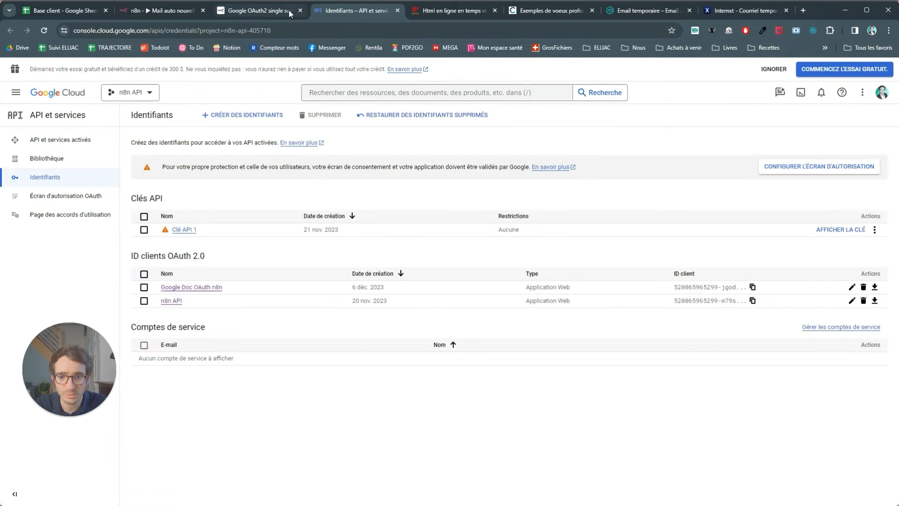
Step: Examine the OAuth setup instructions in the n8n documentation, covering project selection, the consent screen and creating an OAuth client ID
left_click(289, 13)
scroll(364, 248, "down", 3)
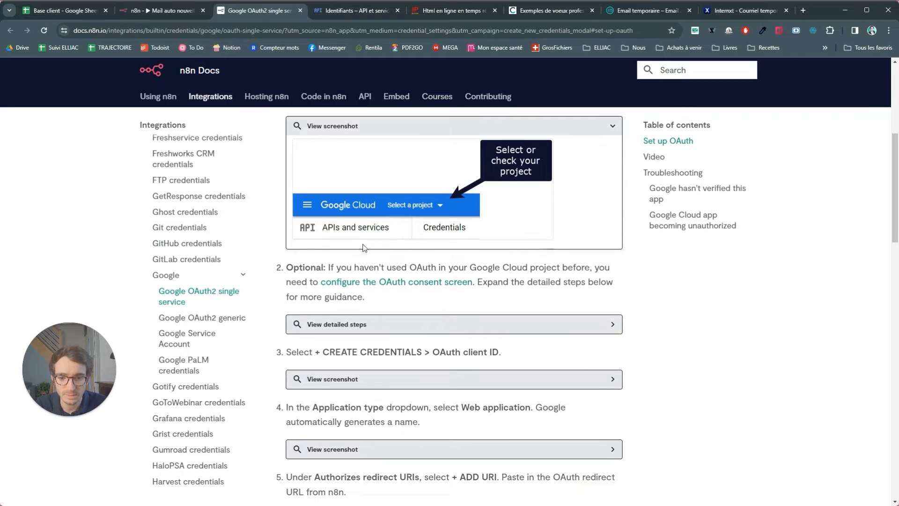
scroll(365, 280, "up", 3)
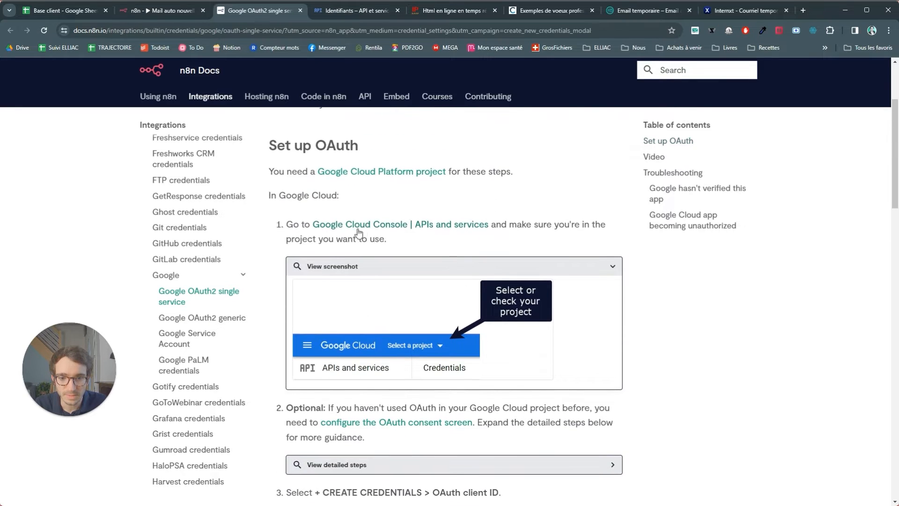
scroll(388, 336, "down", 3)
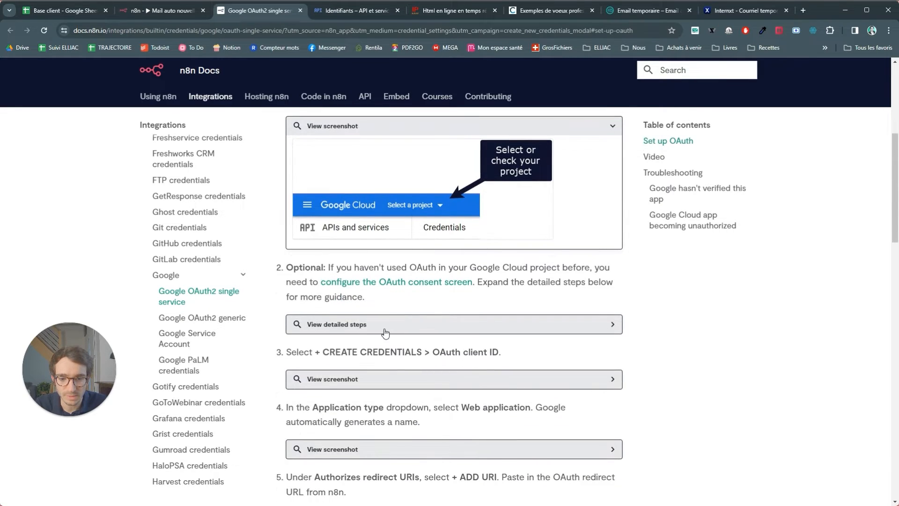
left_click(385, 331)
left_click(370, 281)
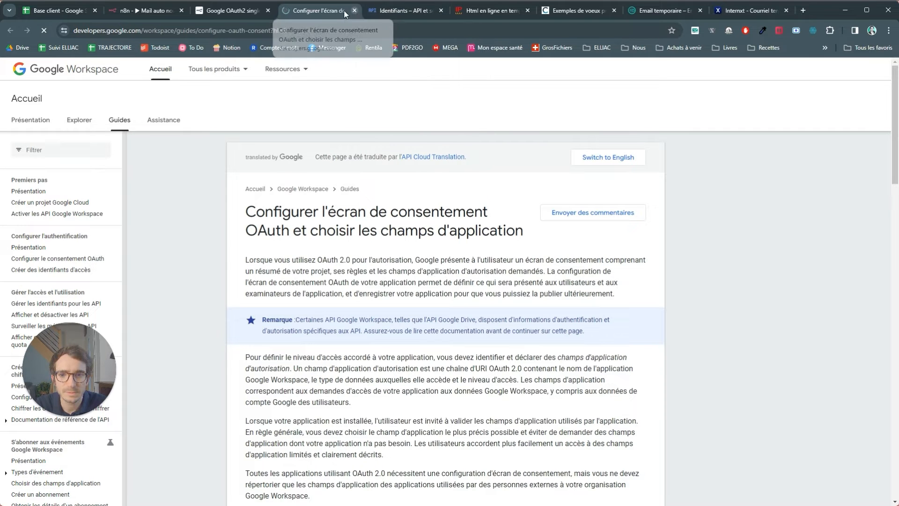
left_click(354, 10)
scroll(368, 235, "down", 5)
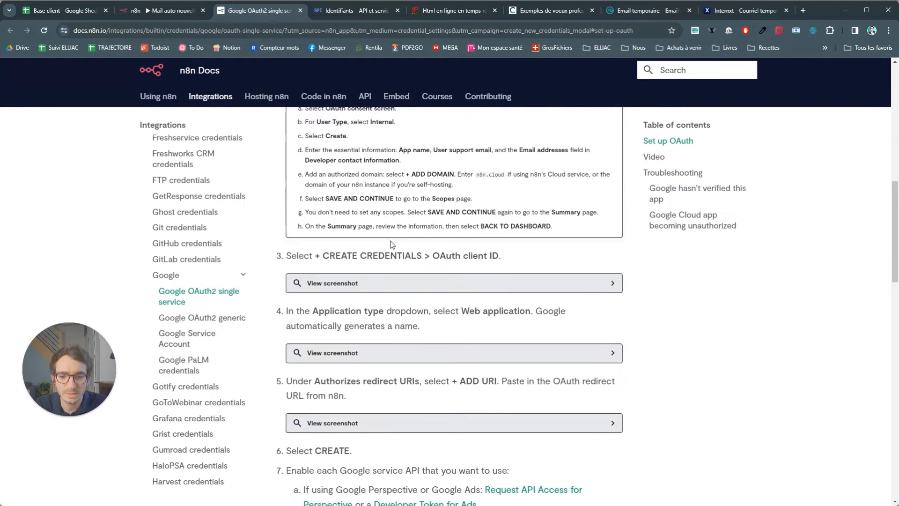
left_click(369, 285)
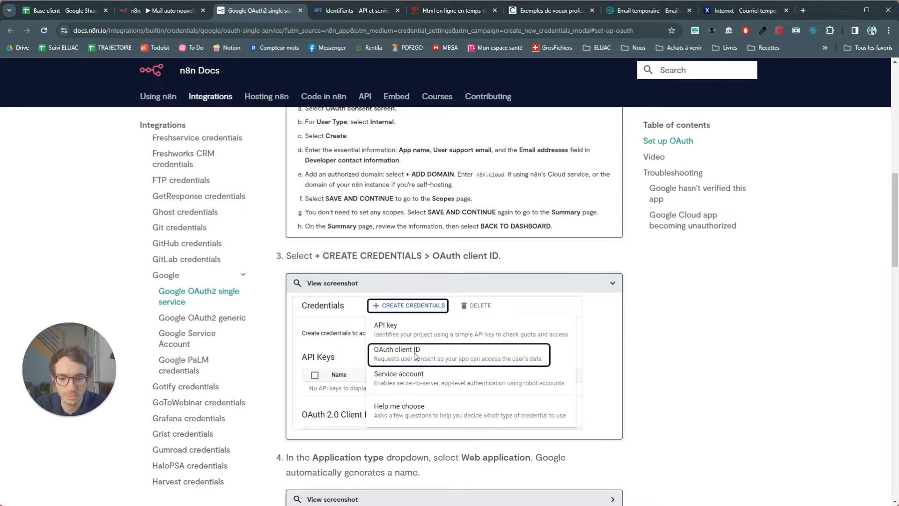
Step: Switch to Google Cloud Console and start creating a new OAuth client ID in the n8n API project
left_click(341, 11)
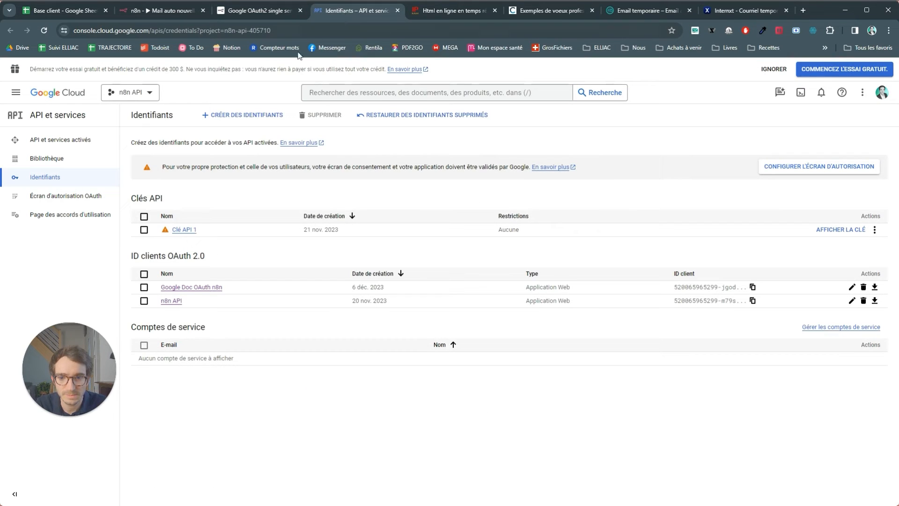
left_click(236, 116)
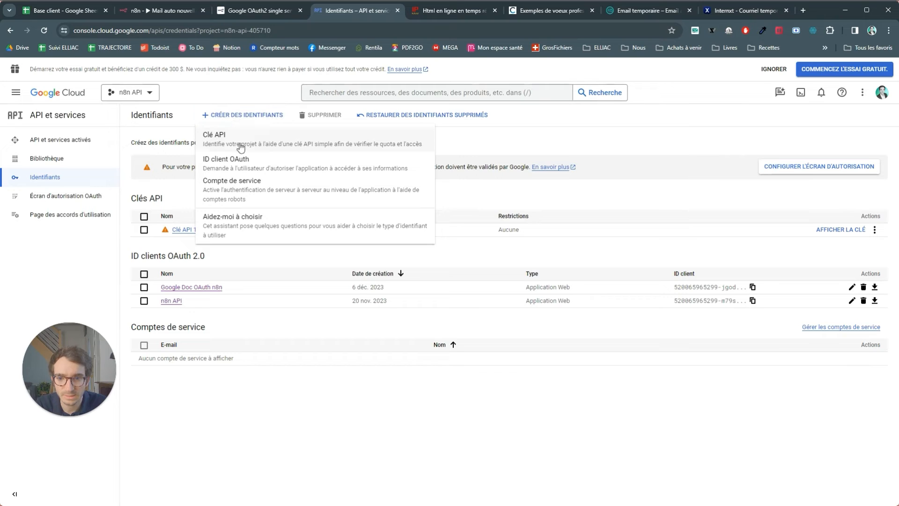
left_click(221, 167)
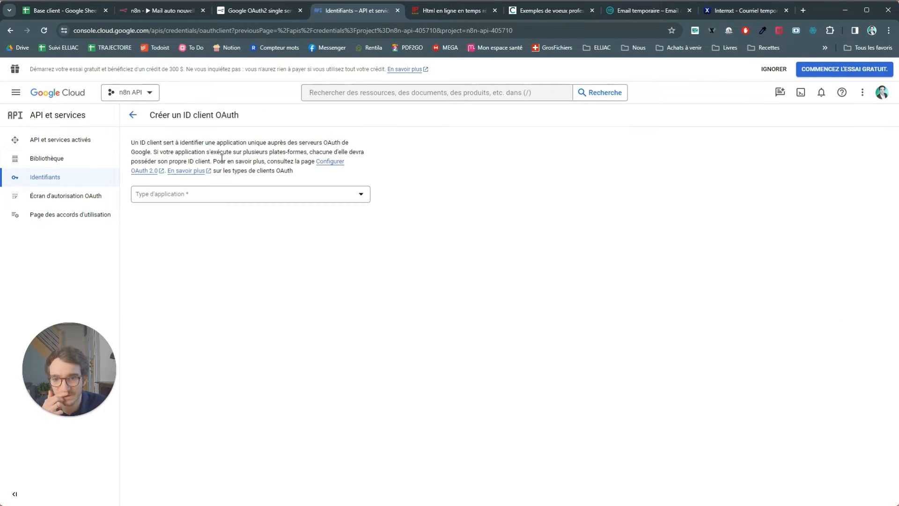
Step: Consult the application type instruction in the n8n documentation and set the new OAuth client's application type to Application Web
left_click(269, 14)
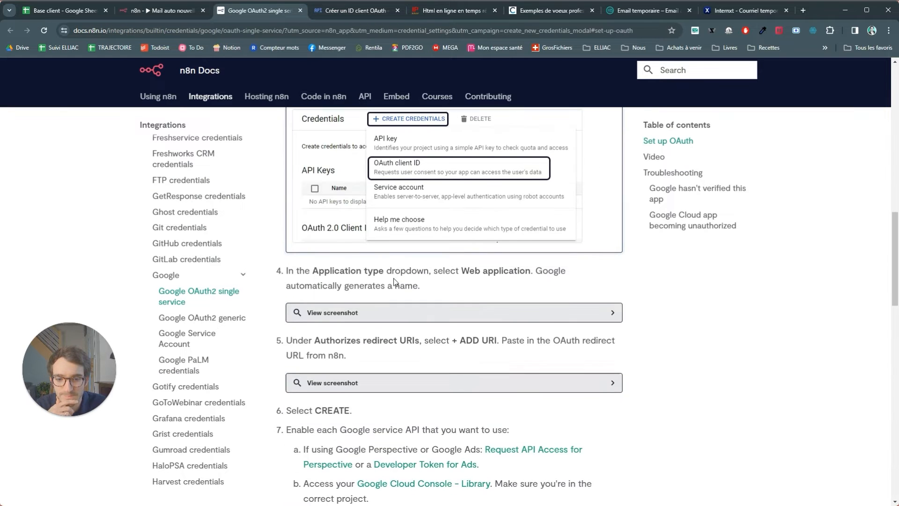
left_click(363, 316)
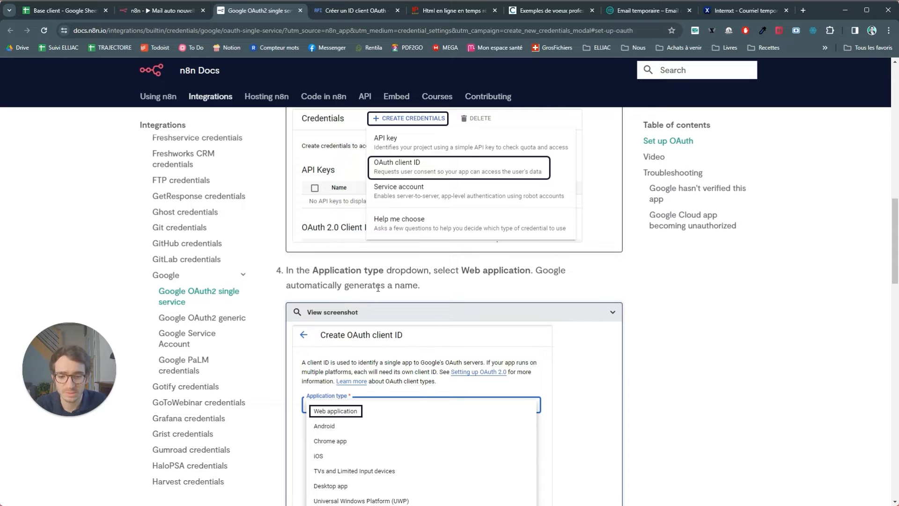
scroll(378, 287, "down", 1)
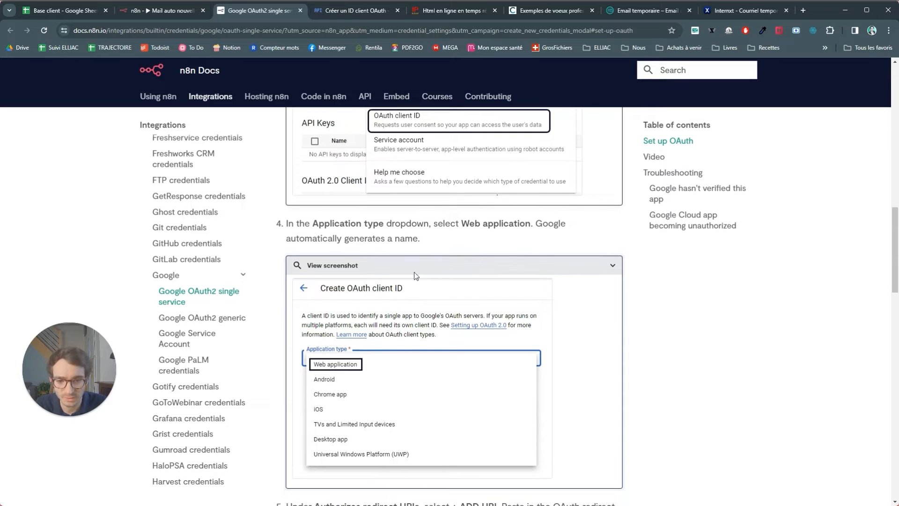
left_click(344, 11)
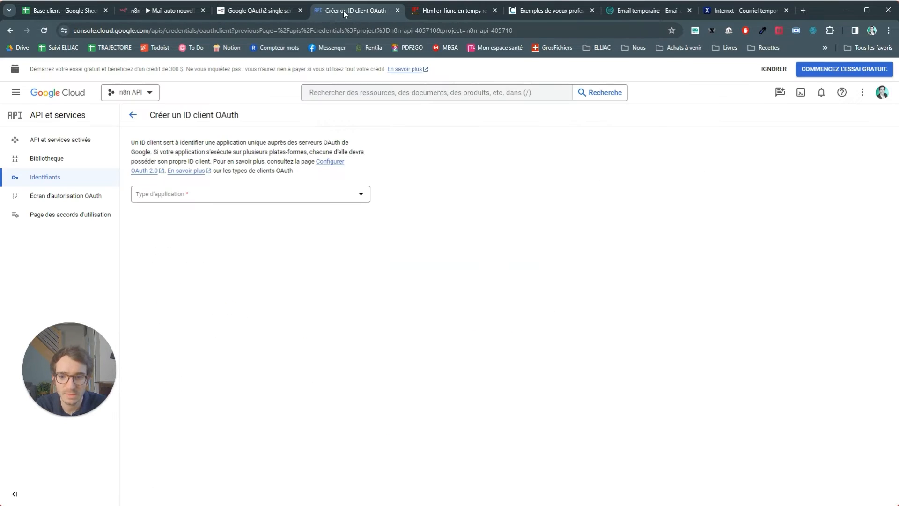
left_click(165, 192)
left_click(175, 205)
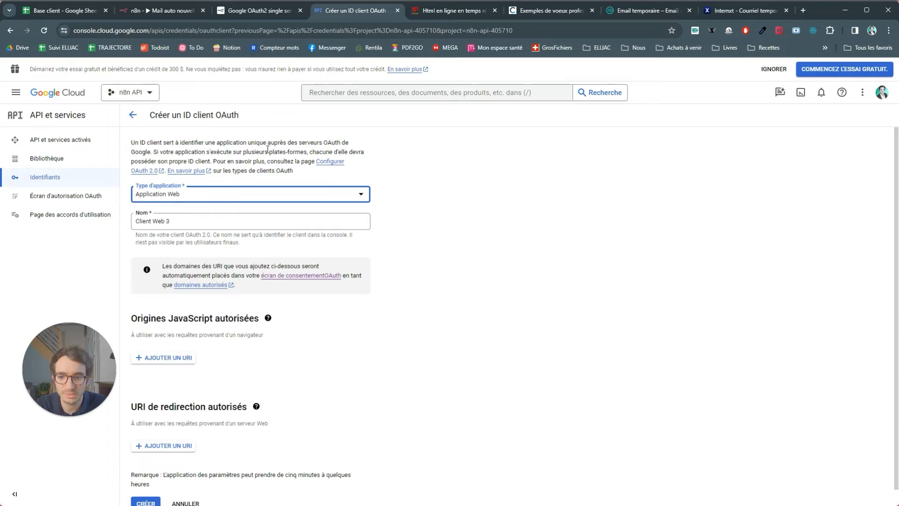
Step: Consult the redirect URI instruction in the n8n documentation and add an authorized redirect URI entry to the new OAuth client
left_click(263, 11)
scroll(374, 299, "down", 5)
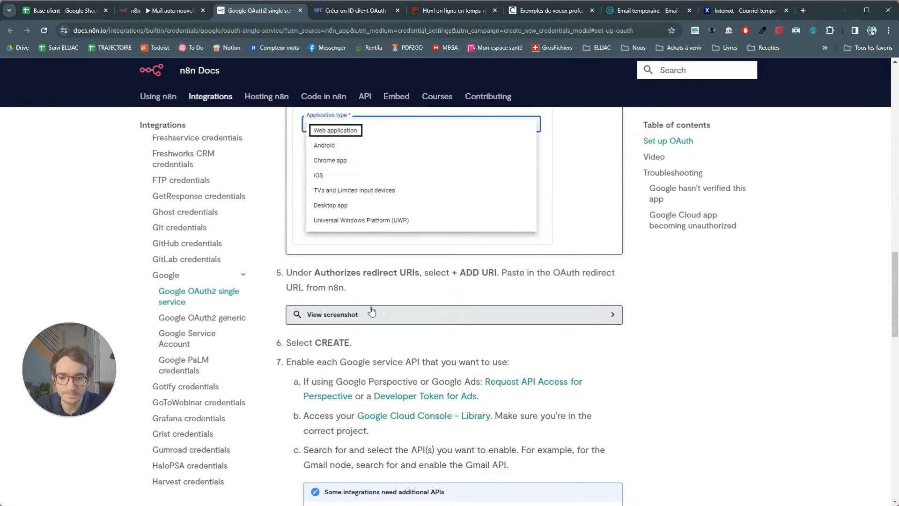
scroll(371, 313, "down", 3)
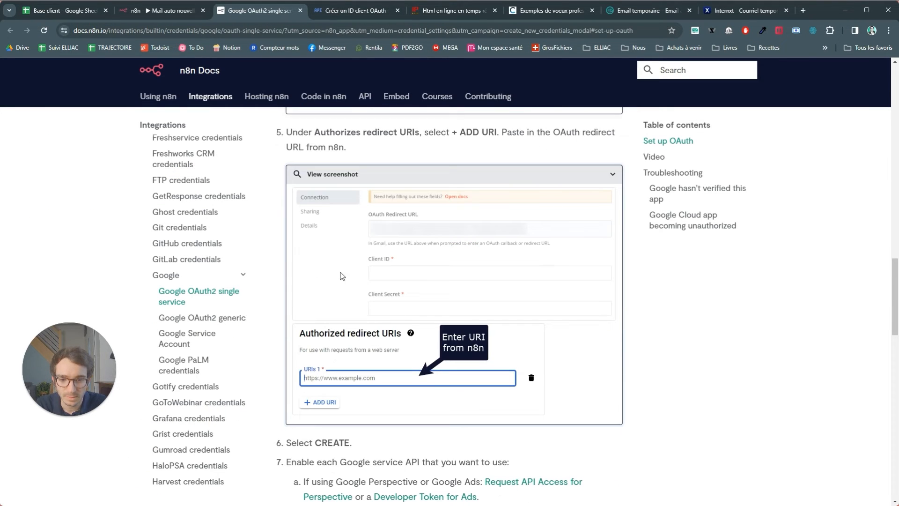
scroll(338, 256, "up", 1)
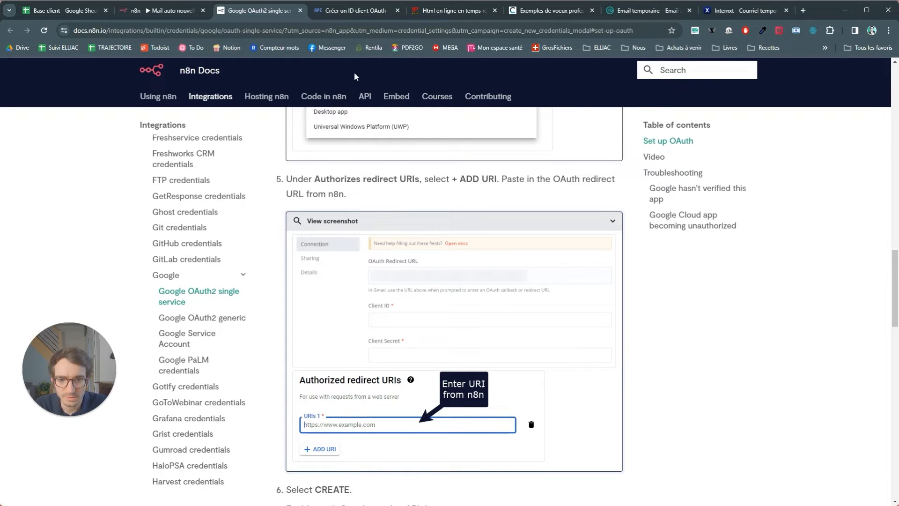
left_click(355, 11)
scroll(223, 234, "down", 1)
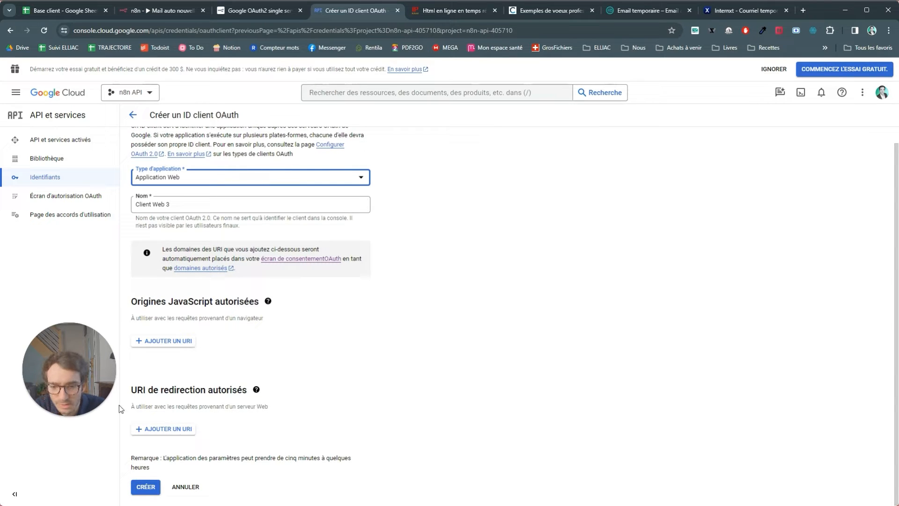
left_click(165, 432)
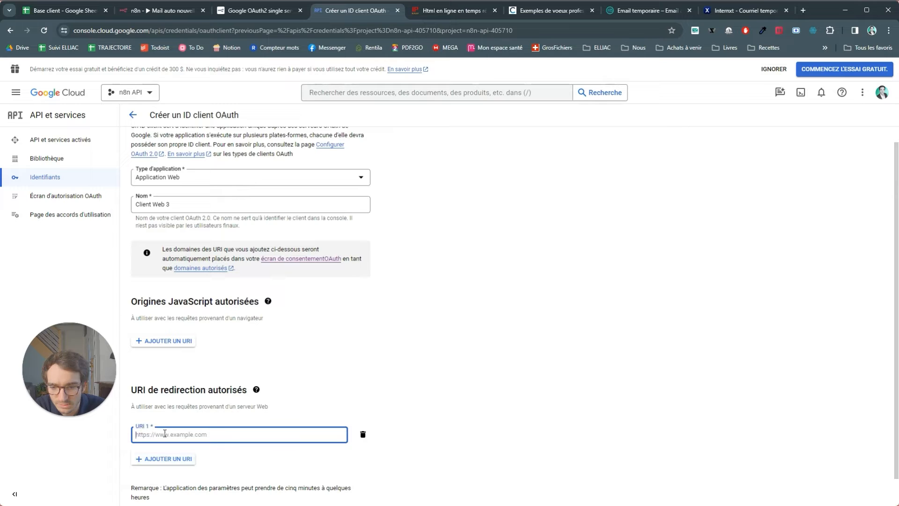
Step: Copy the OAuth Redirect URL from the n8n Gmail credential and enter it as the OAuth client's authorized redirect URI
left_click(259, 15)
scroll(394, 185, "down", 3)
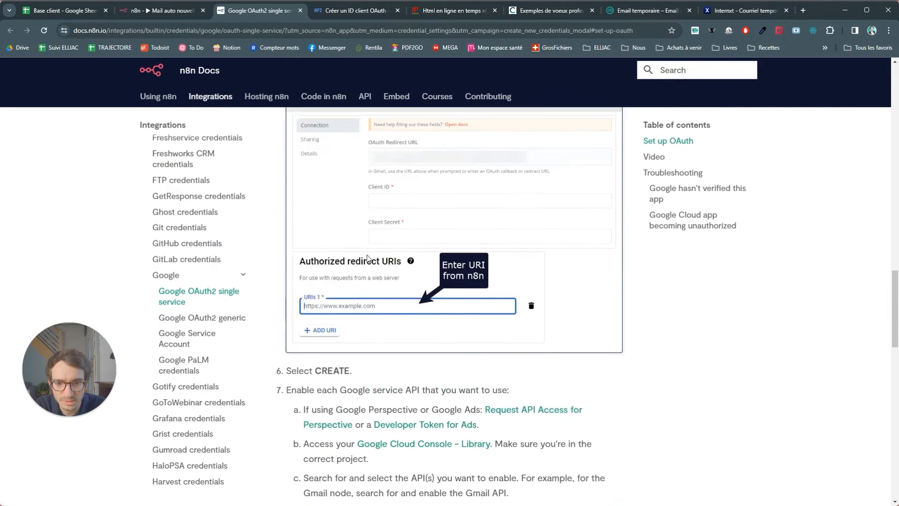
left_click(440, 12)
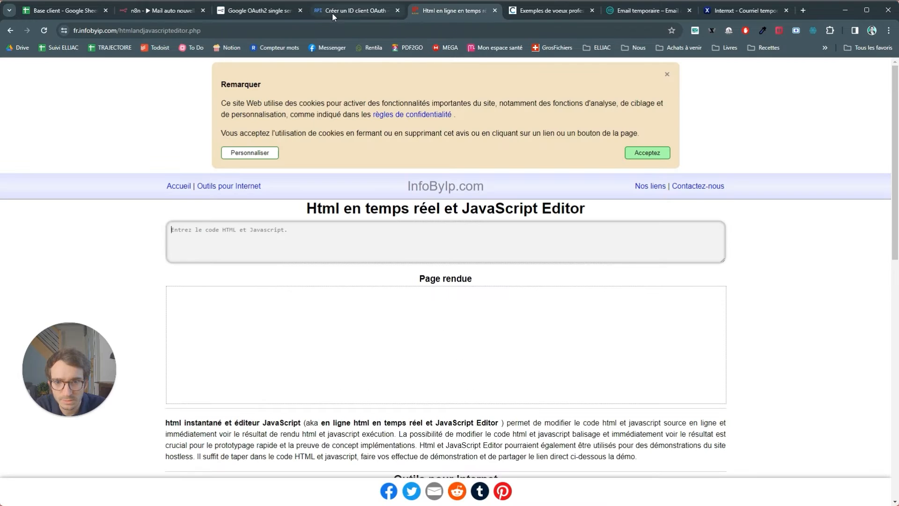
left_click(334, 12)
left_click(142, 12)
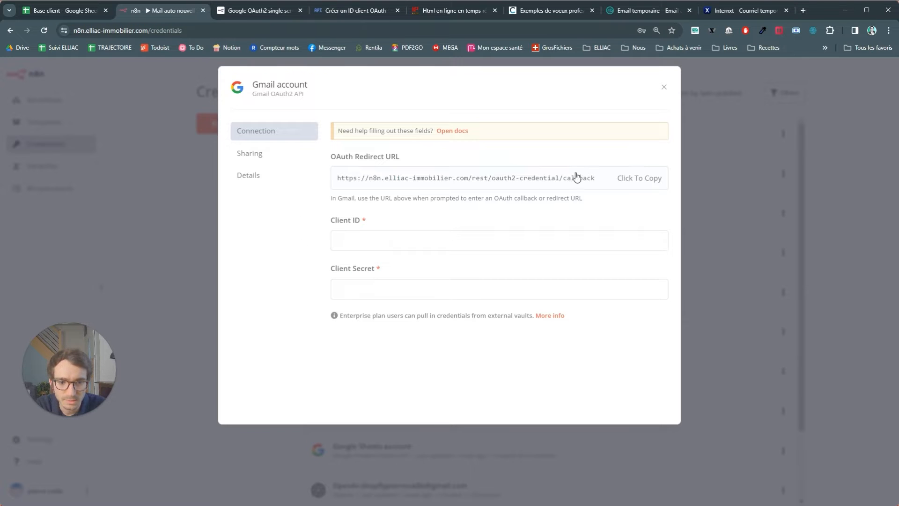
left_click(637, 180)
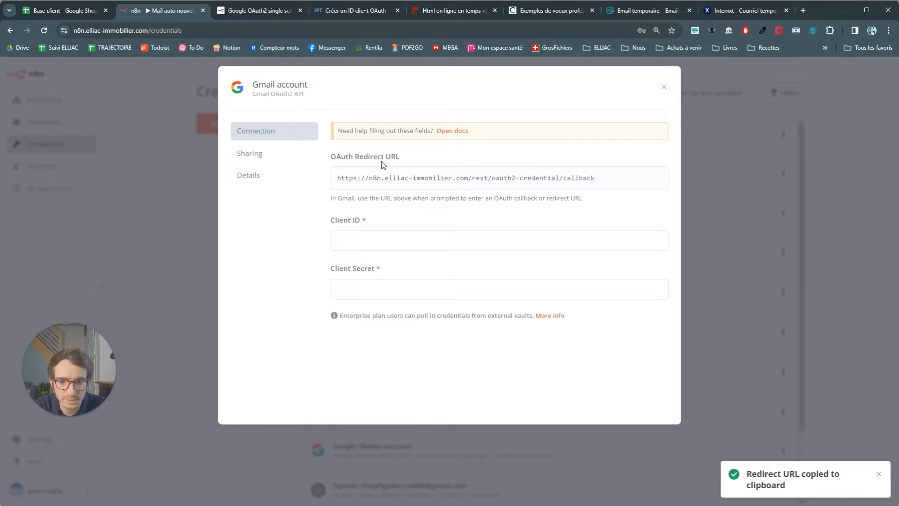
left_click(351, 10)
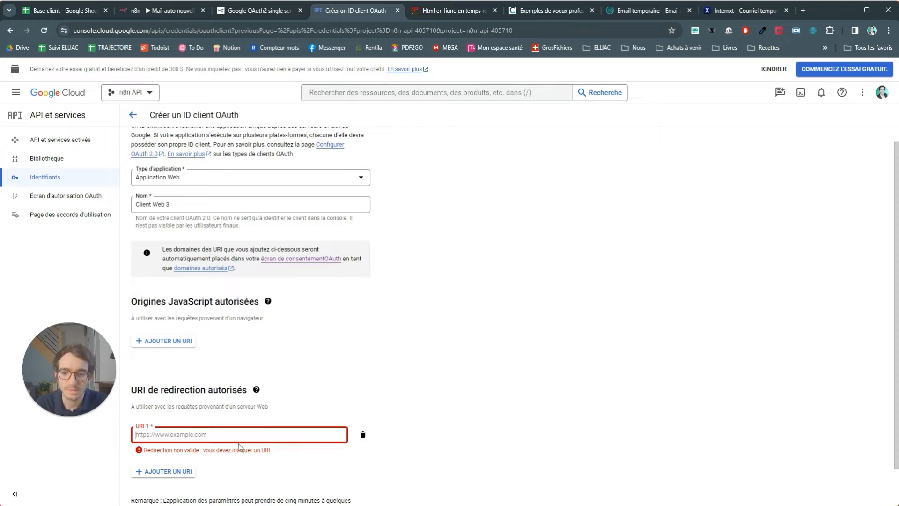
key("ctrl+v")
scroll(201, 433, "down", 1)
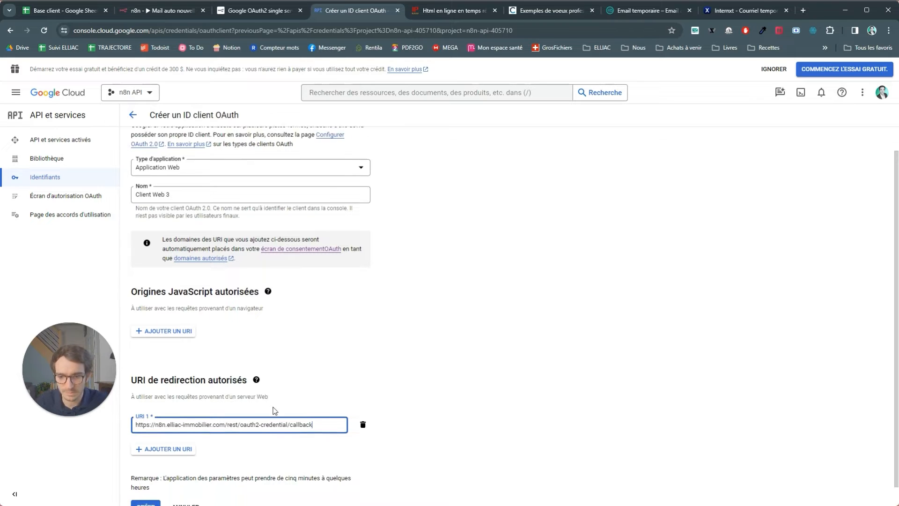
Step: Check the next instruction in the n8n documentation and create the OAuth client in Google Cloud Console
left_click(260, 10)
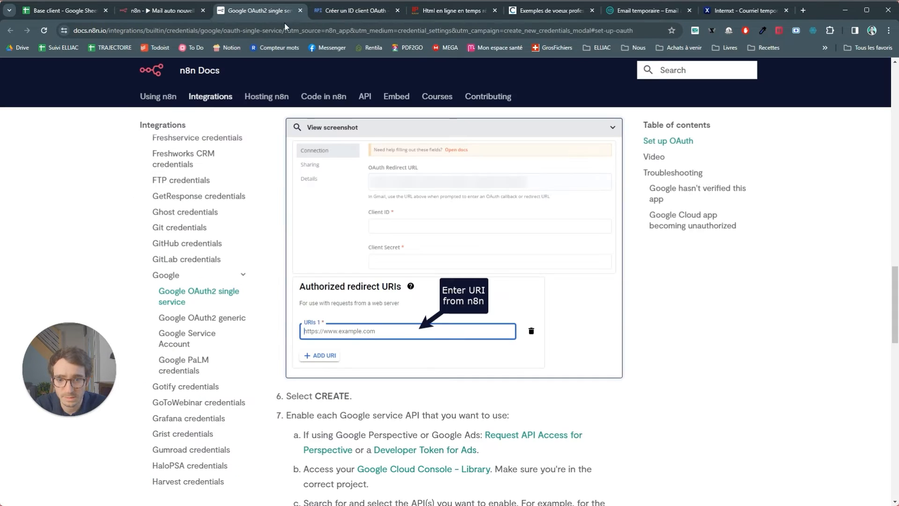
scroll(314, 304, "down", 2)
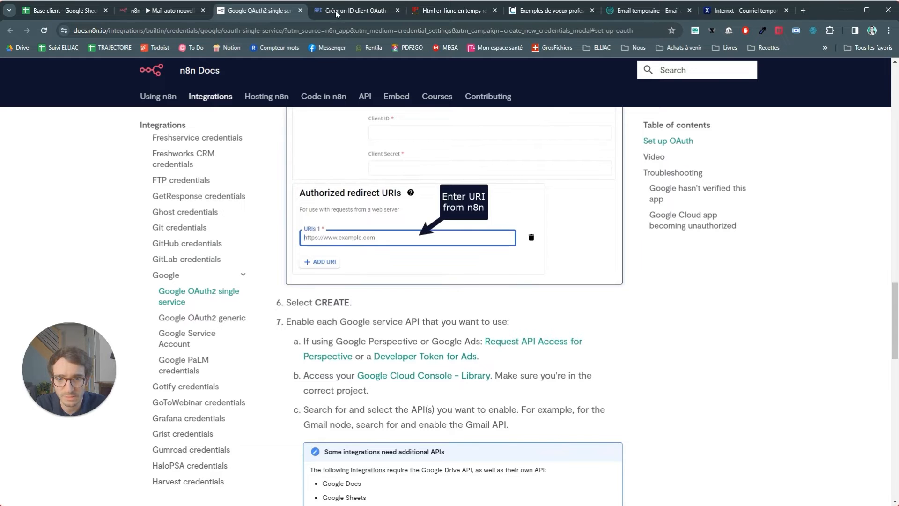
left_click(336, 11)
left_click(136, 491)
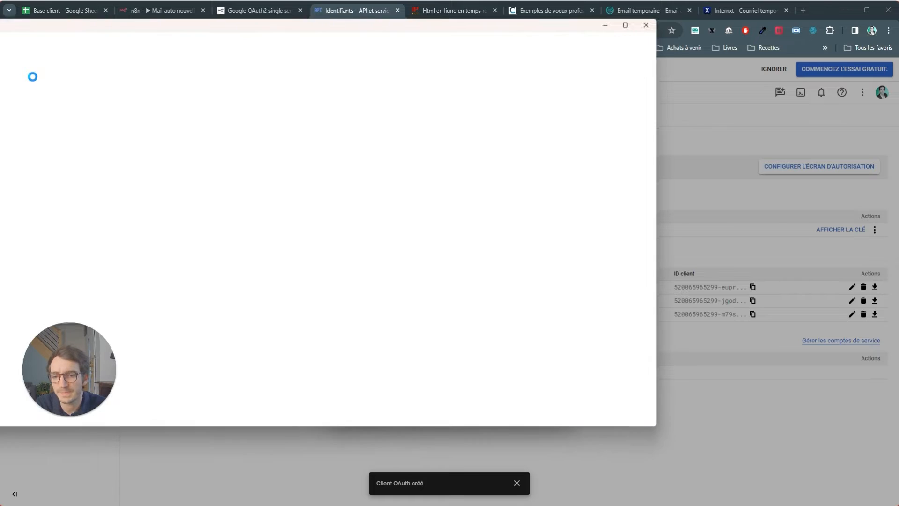
Step: Start a blank text document beside the browser for the new OAuth client's details and copy its client ID
key("alt+f")
key("ctrl+n")
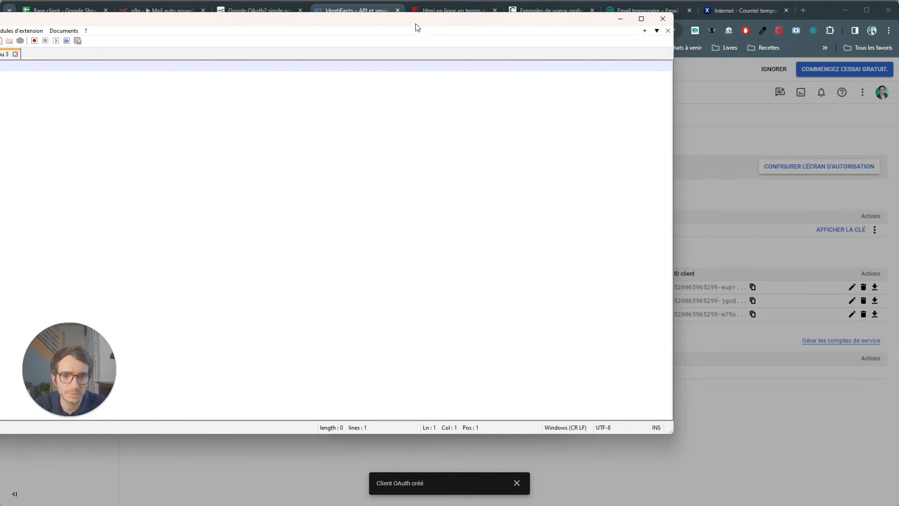
left_click_drag(416, 27, 23, 49)
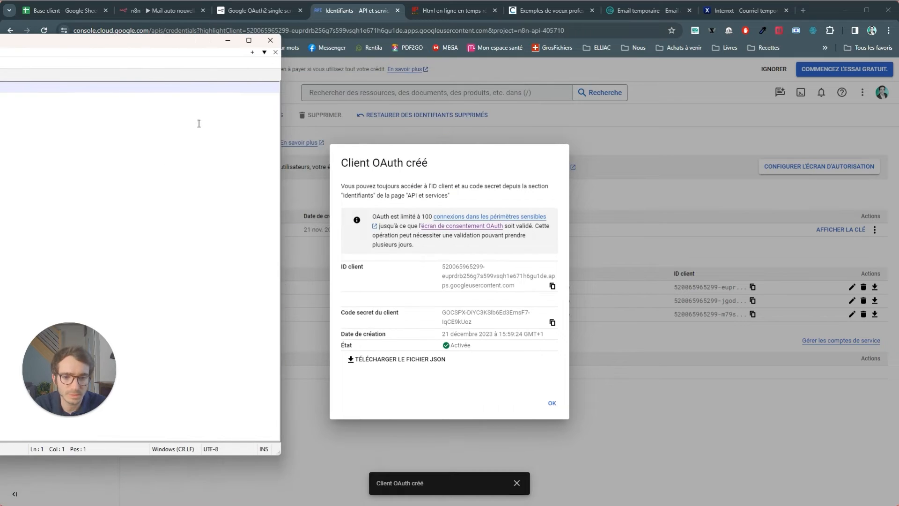
left_click(553, 286)
key("alt+Tab")
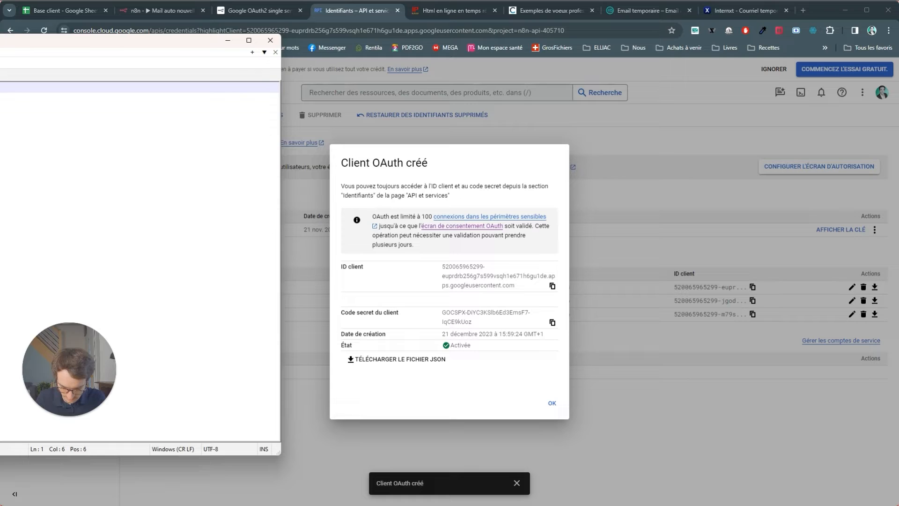
key("Return")
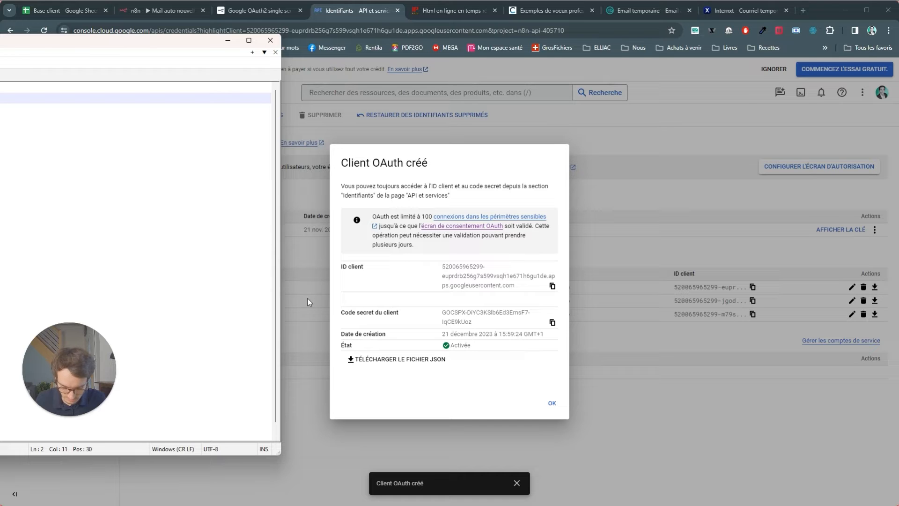
key("Return")
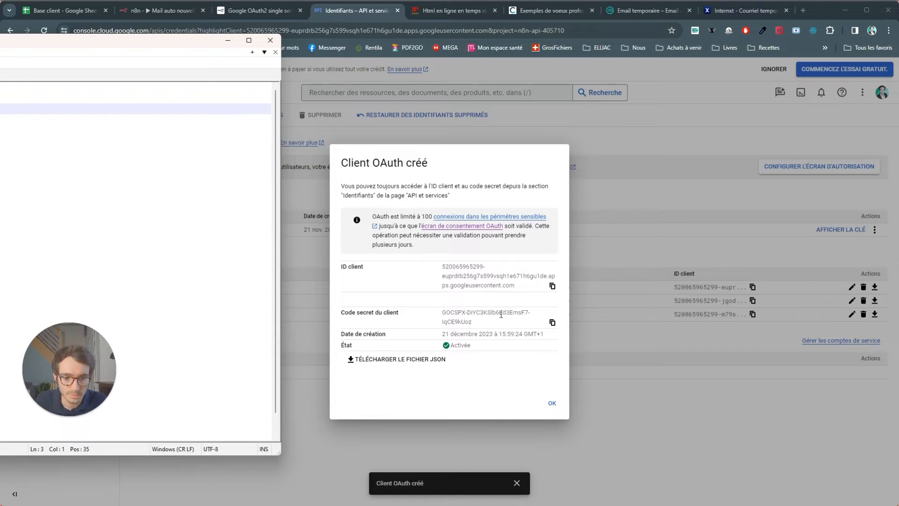
Step: Copy the new OAuth client's secret into the text document and dismiss the client creation dialog
left_click(553, 322)
key("alt+Tab")
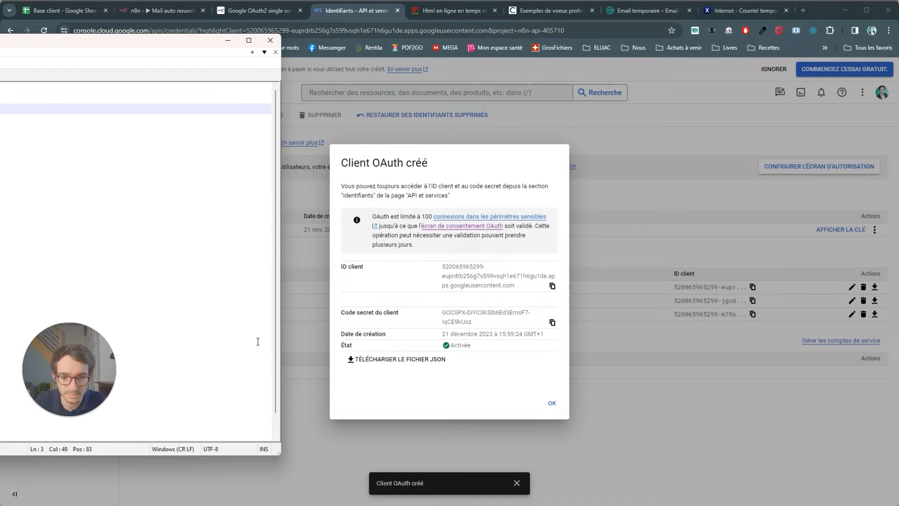
left_click(400, 103)
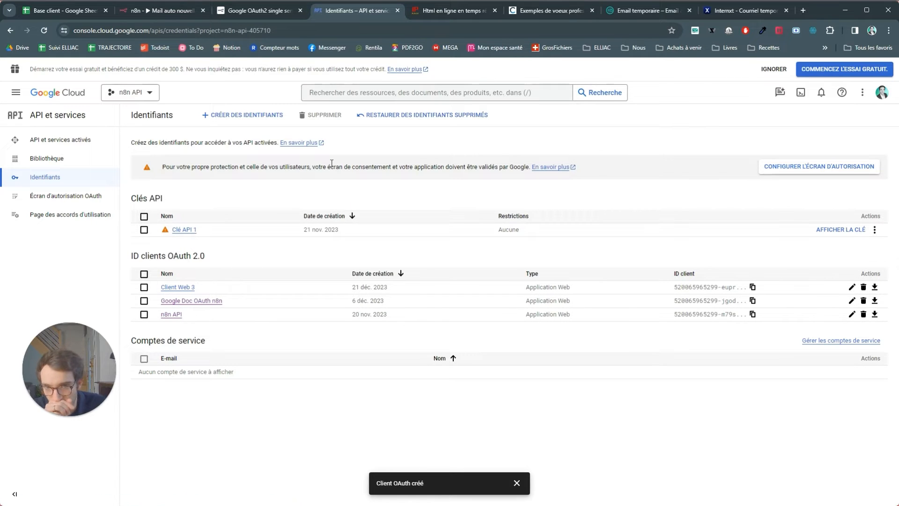
Step: Open the Client Web 3 OAuth client and change its name to n8n_Gmail_credential
left_click(183, 289)
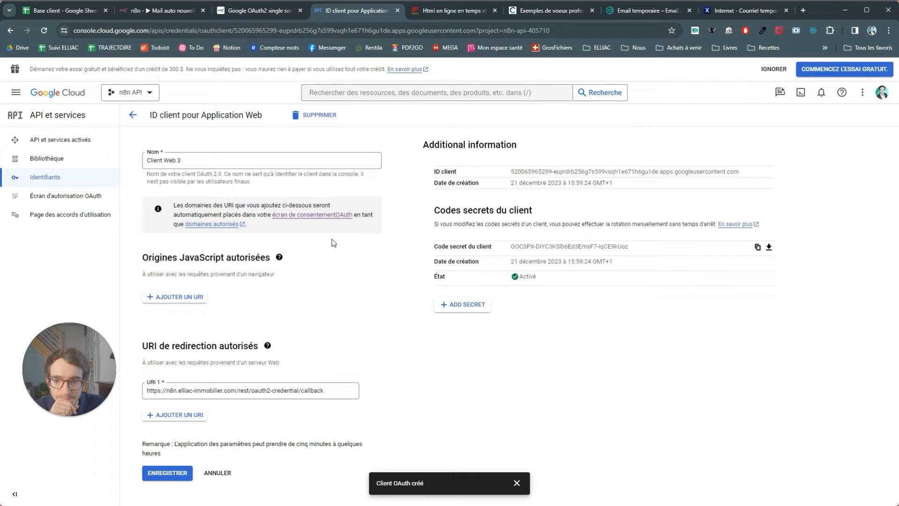
left_click_drag(219, 159, 143, 164)
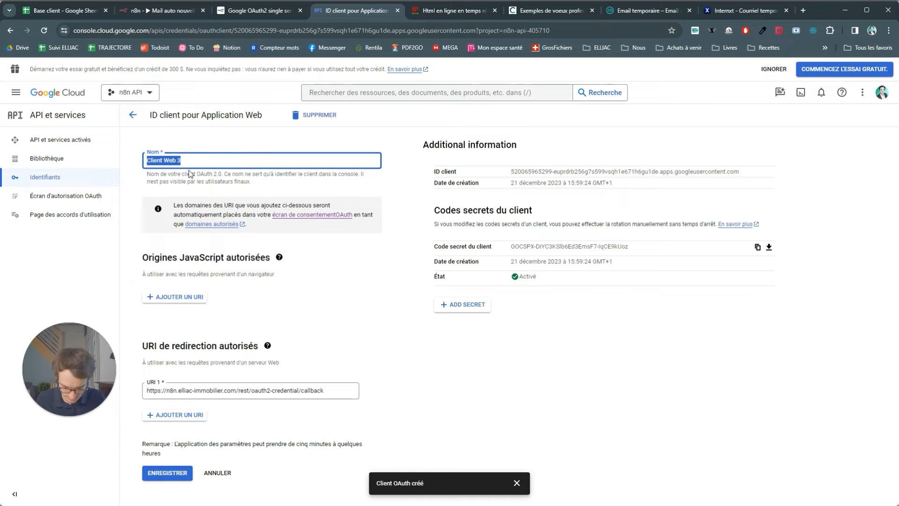
type("n8n_")
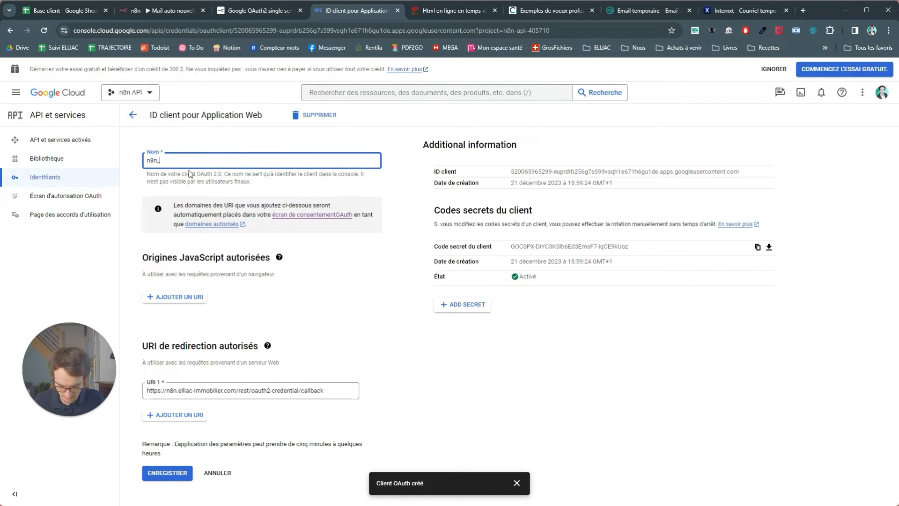
type("Gmail_credeti")
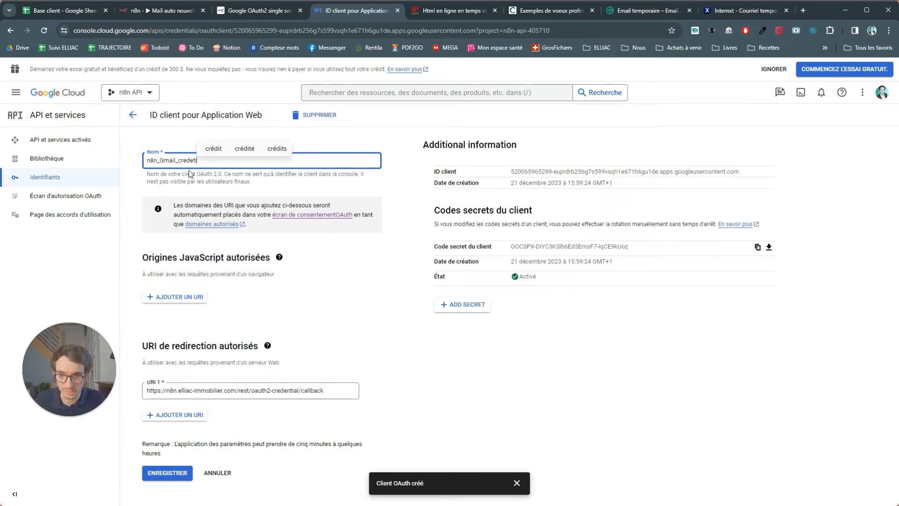
key("BackSpace")
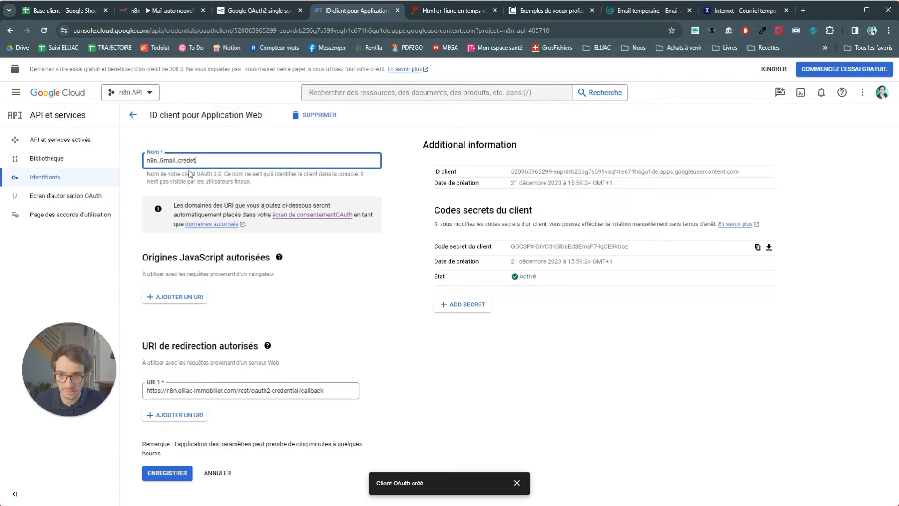
type("tial")
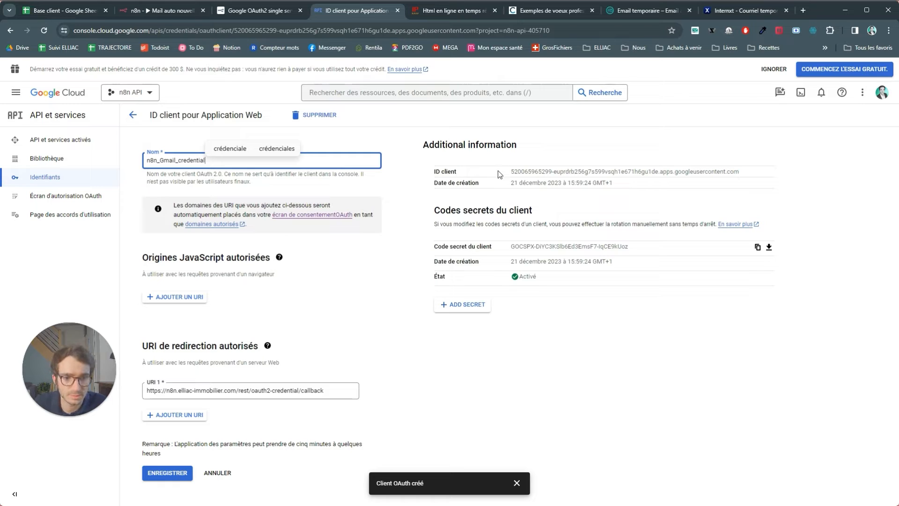
Step: Copy the client secret from the OAuth client's details
left_click_drag(510, 171, 553, 171)
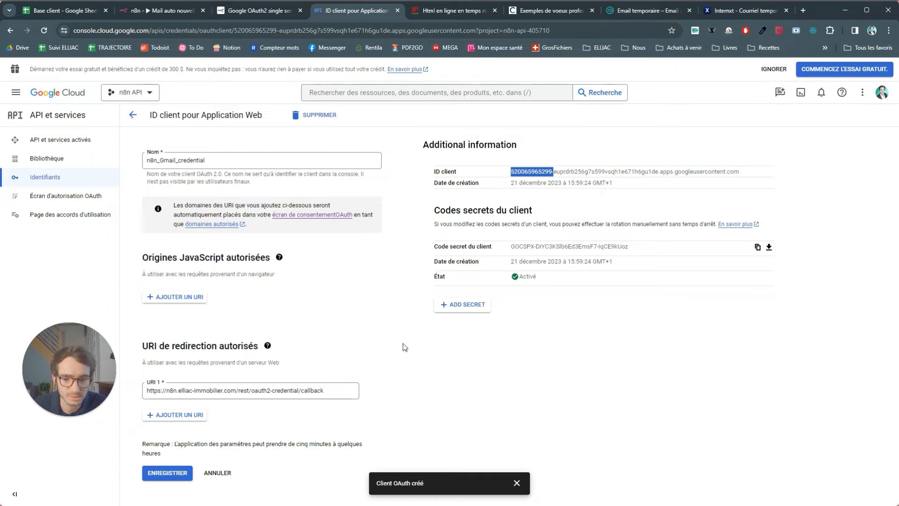
left_click(331, 347)
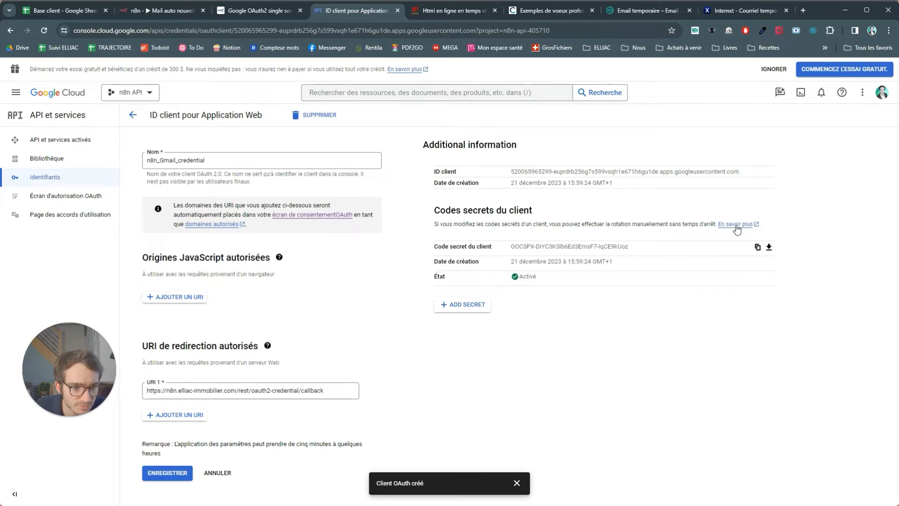
left_click(756, 246)
Step: Examine the n8n documentation's instructions on enabling Google service APIs and entering the Client ID and Client Secret
left_click(236, 11)
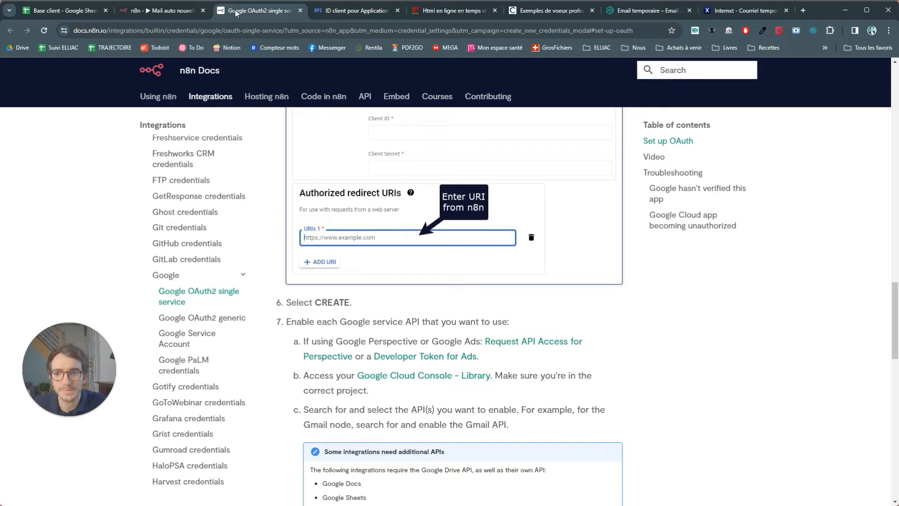
left_click(159, 10)
left_click(270, 10)
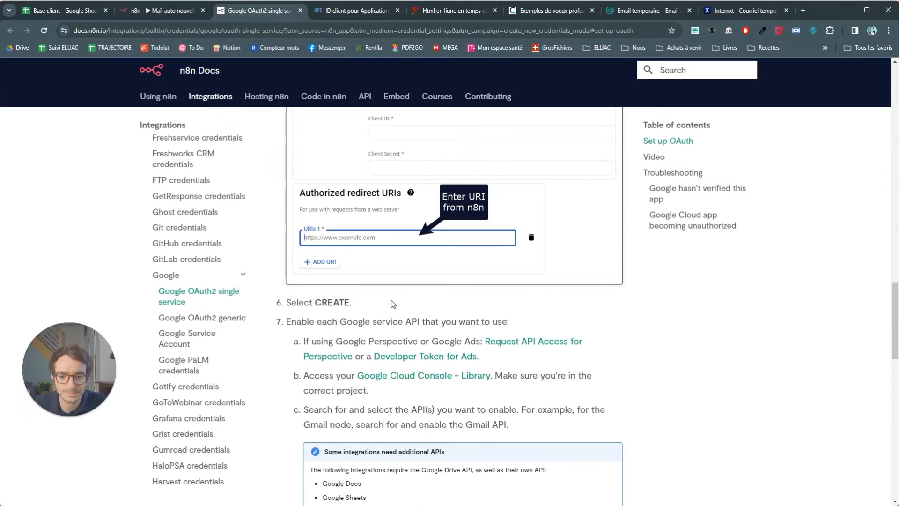
scroll(330, 258, "down", 5)
scroll(330, 257, "up", 3)
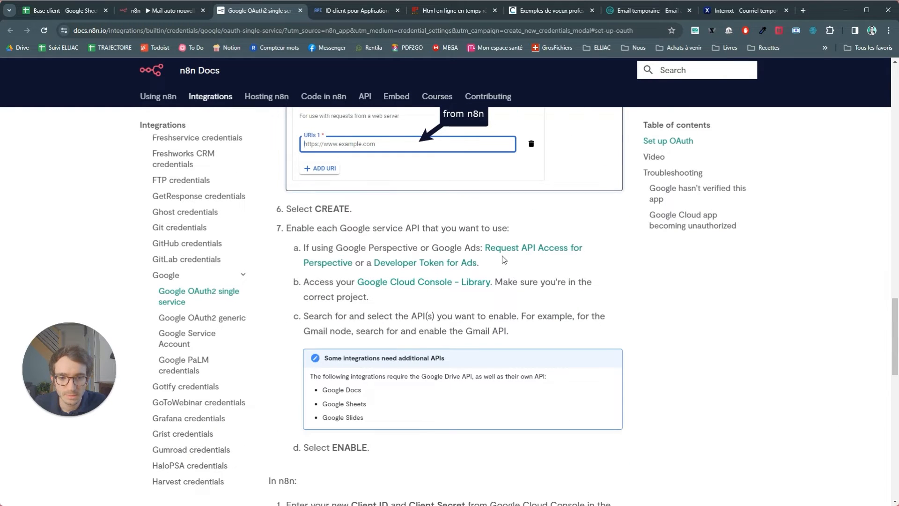
scroll(489, 230, "down", 3)
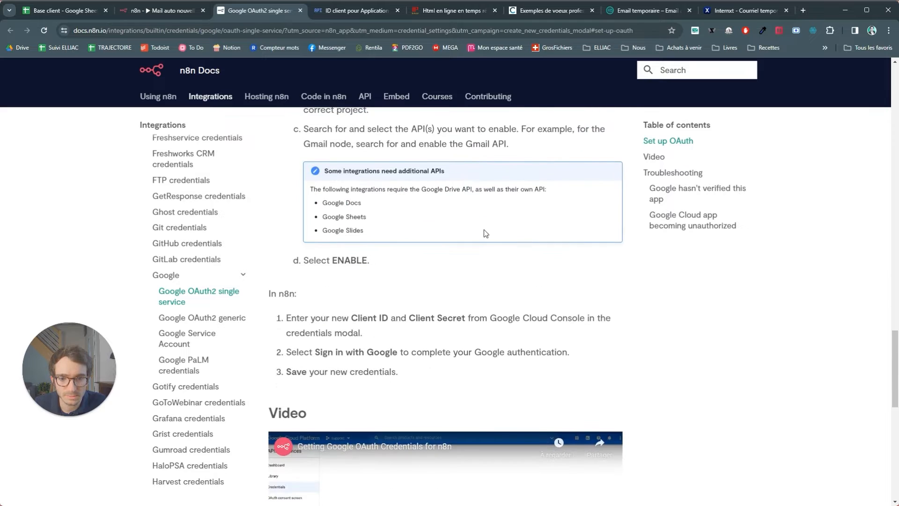
scroll(470, 229, "up", 3)
Step: Paste the client secret into the Client Secret field of the n8n Gmail credential and return to the documentation
left_click(162, 10)
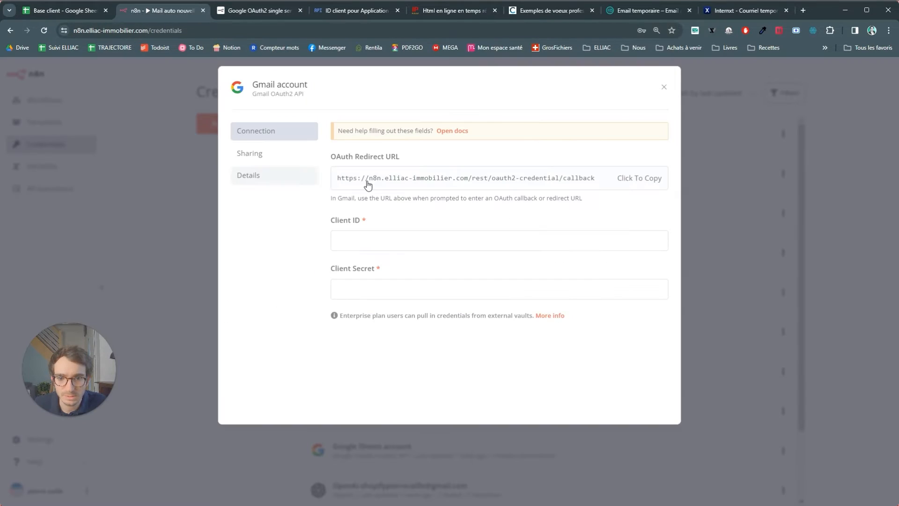
left_click(365, 289)
key("ctrl+v")
left_click(267, 13)
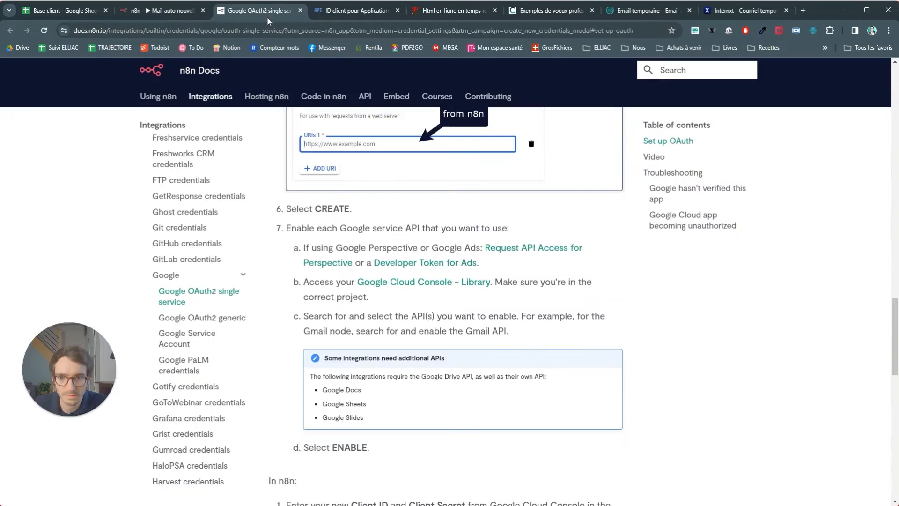
Step: Copy the client ID from the Google Cloud OAuth client into the n8n Gmail credential's Client ID field and save the credential
scroll(543, 219, "up", 4)
scroll(543, 219, "up", 2)
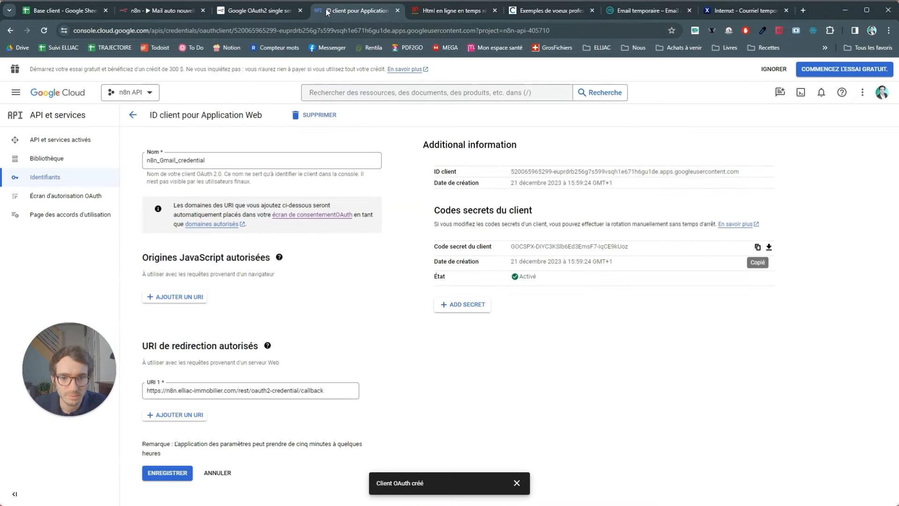
left_click(353, 10)
left_click_drag(510, 171, 740, 171)
key("ctrl+c")
left_click(162, 10)
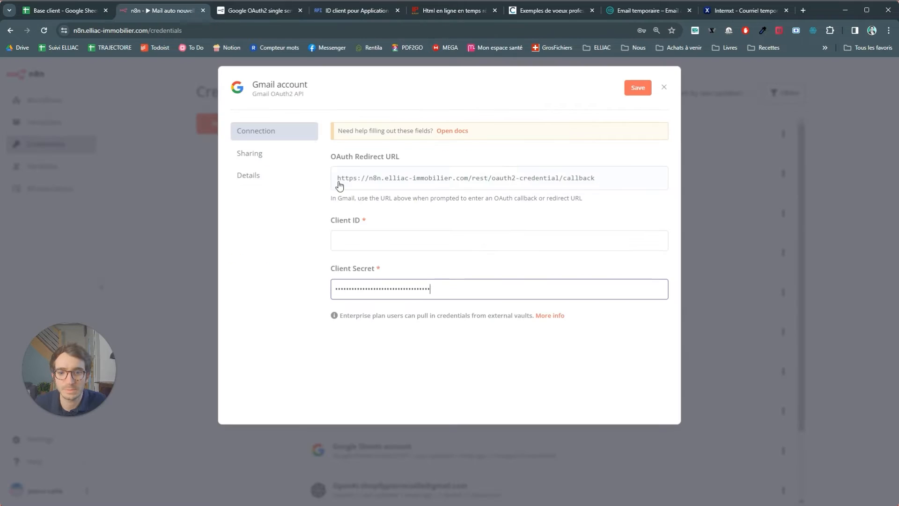
left_click(395, 237)
key("ctrl+v")
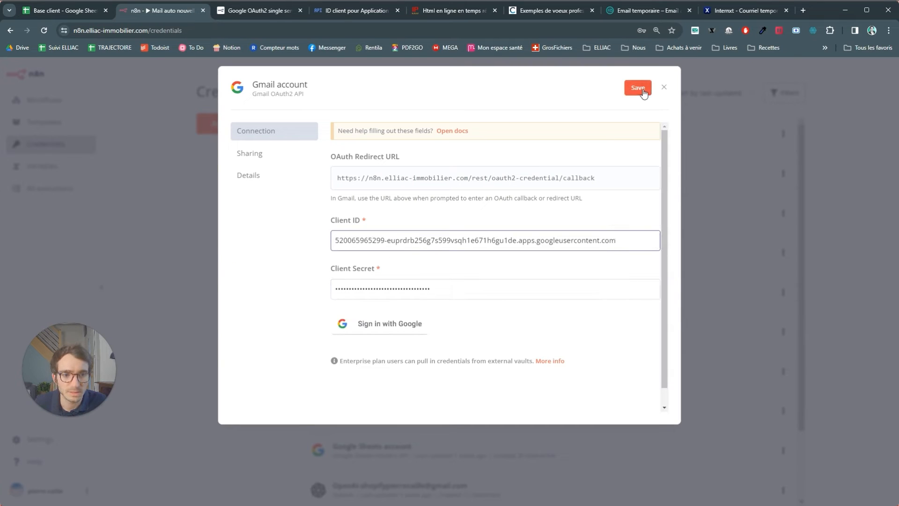
left_click(643, 88)
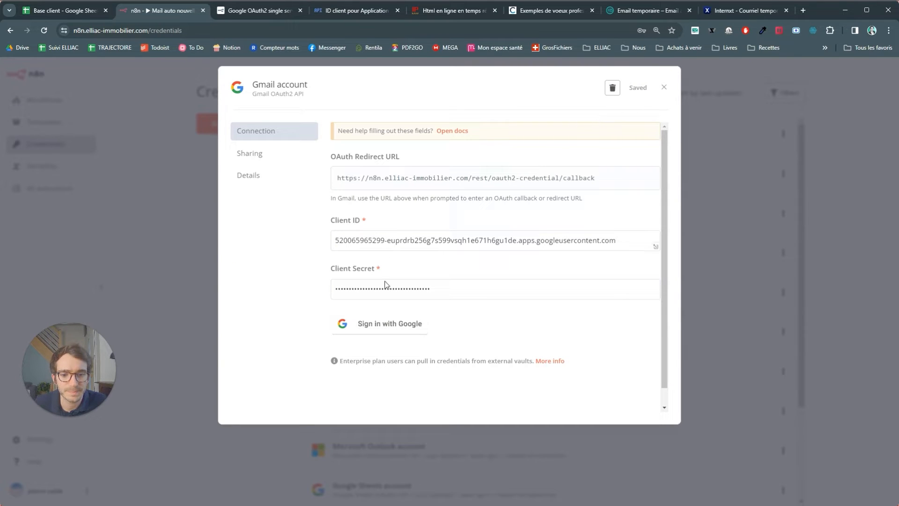
Step: Sign in with Google from the Gmail credential, choose the owner's account and proceed past the unverified-app warning to elliac-immobilier.com
left_click(377, 329)
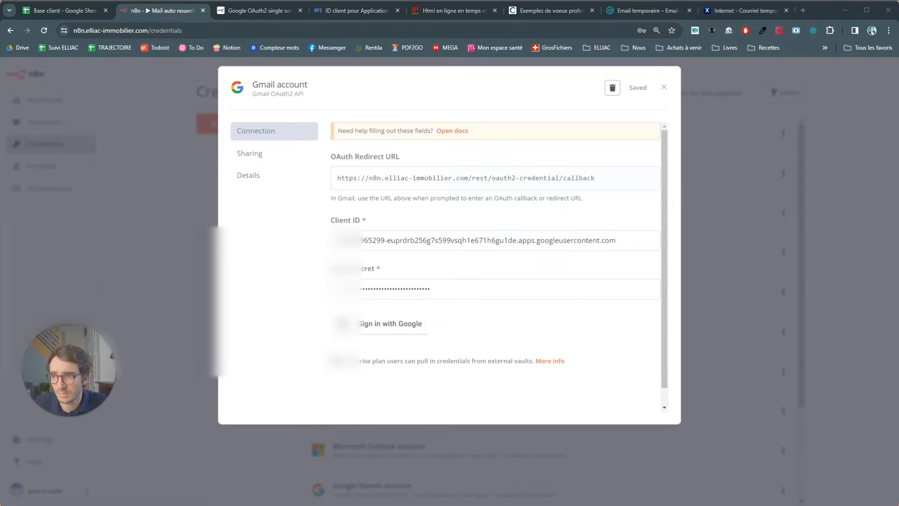
left_click_drag(203, 75, 288, 94)
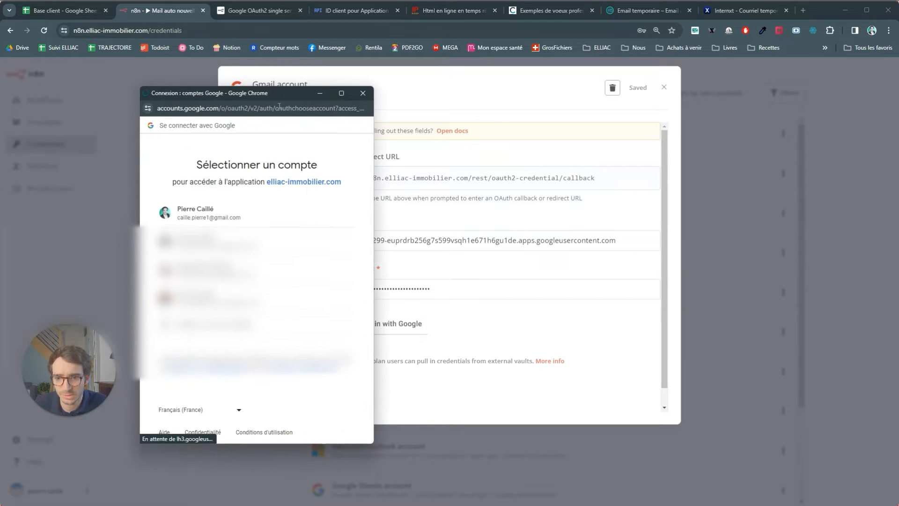
left_click(204, 208)
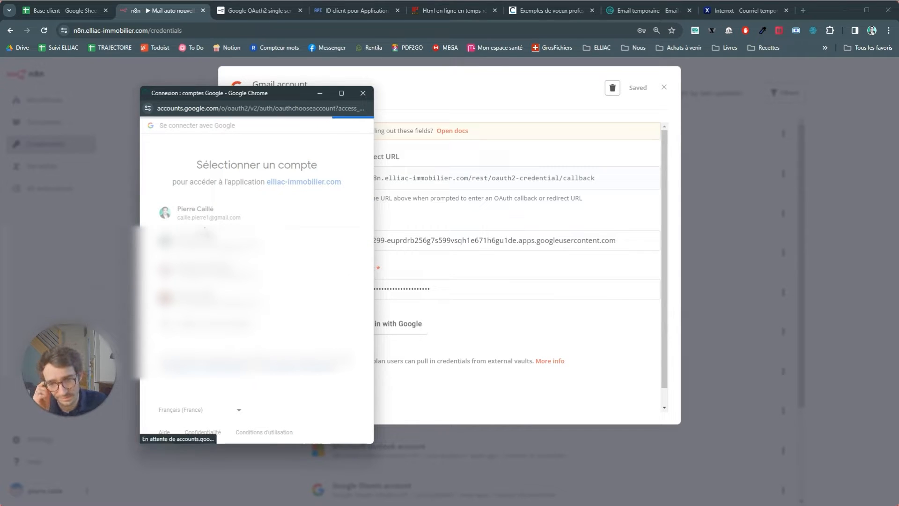
left_click(201, 319)
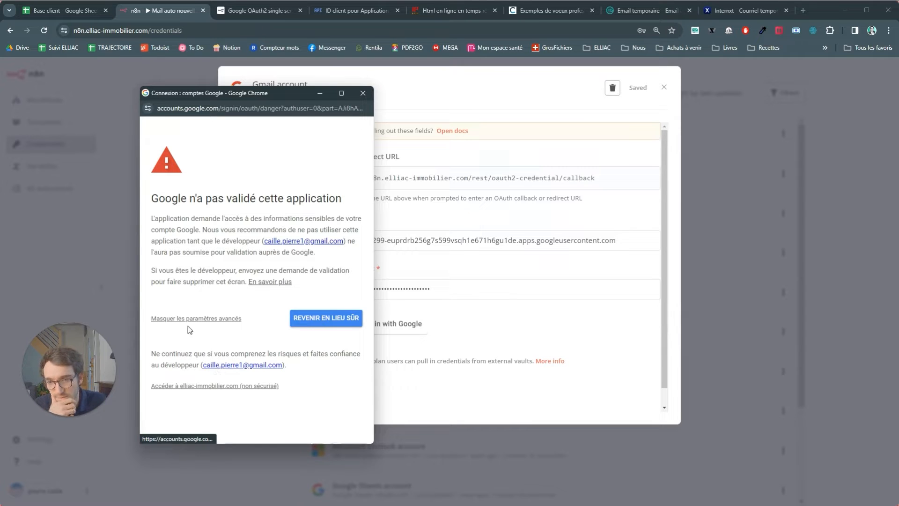
left_click(183, 320)
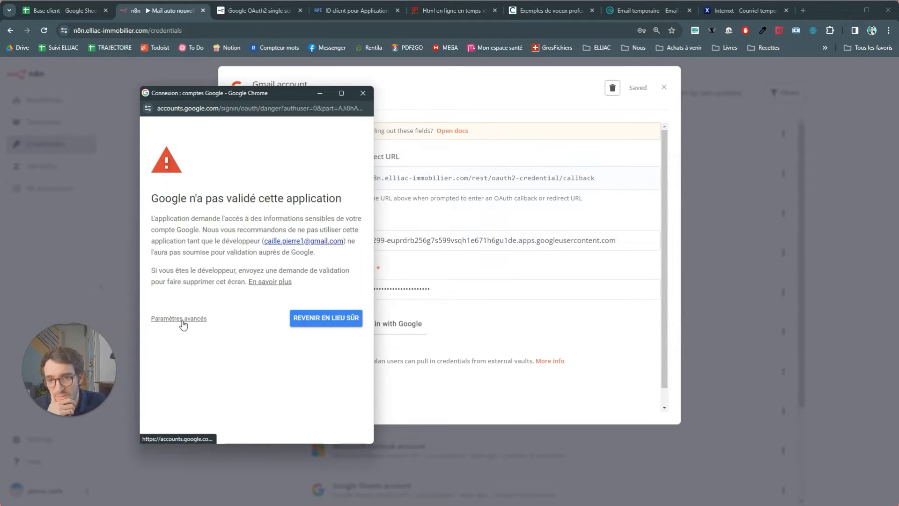
left_click(182, 321)
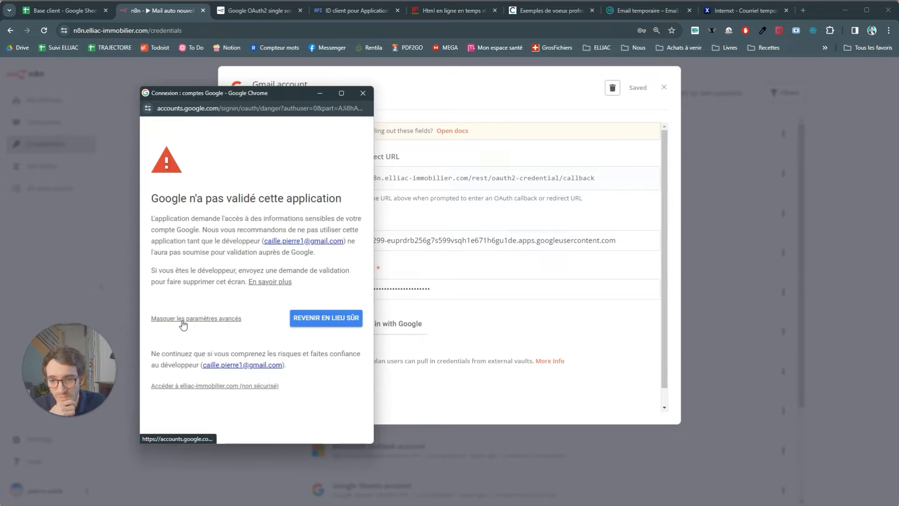
left_click(192, 388)
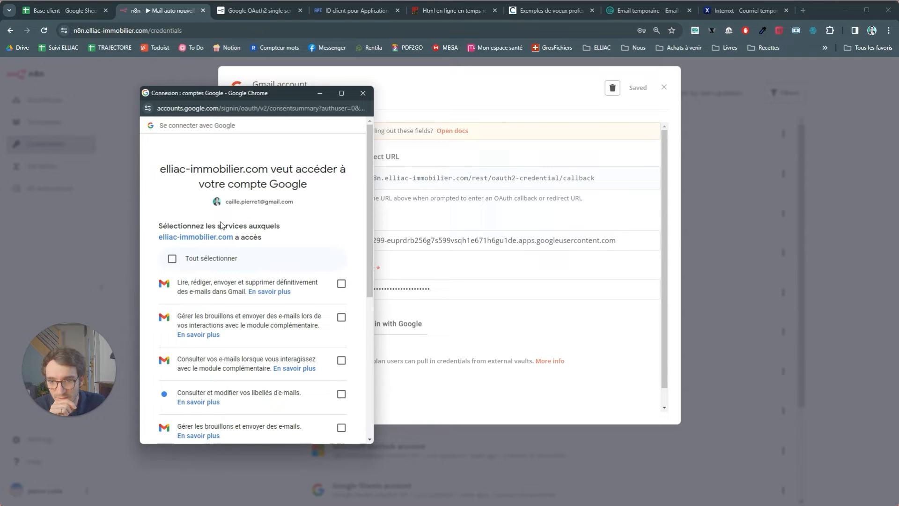
Step: Grant elliac-immobilier.com all the requested Gmail permissions, and close the credential without updating the browser's saved password
left_click(185, 260)
scroll(285, 281, "down", 5)
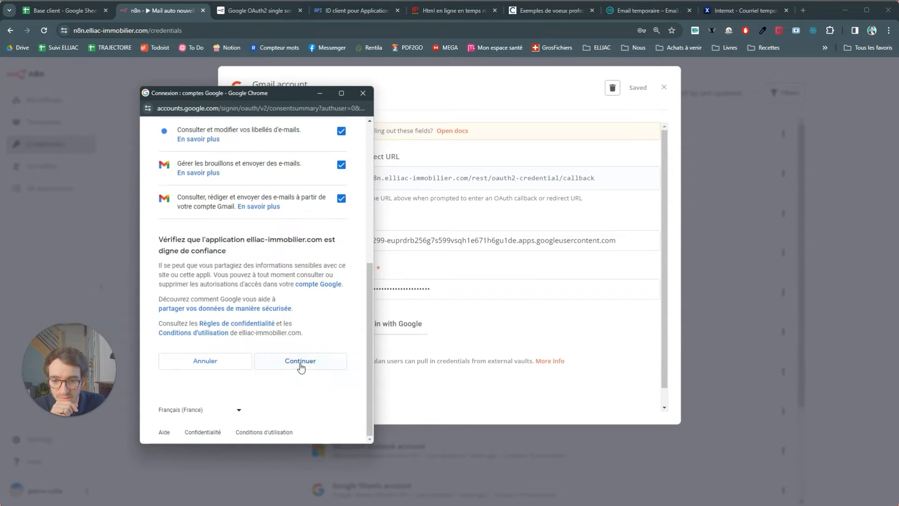
left_click(300, 364)
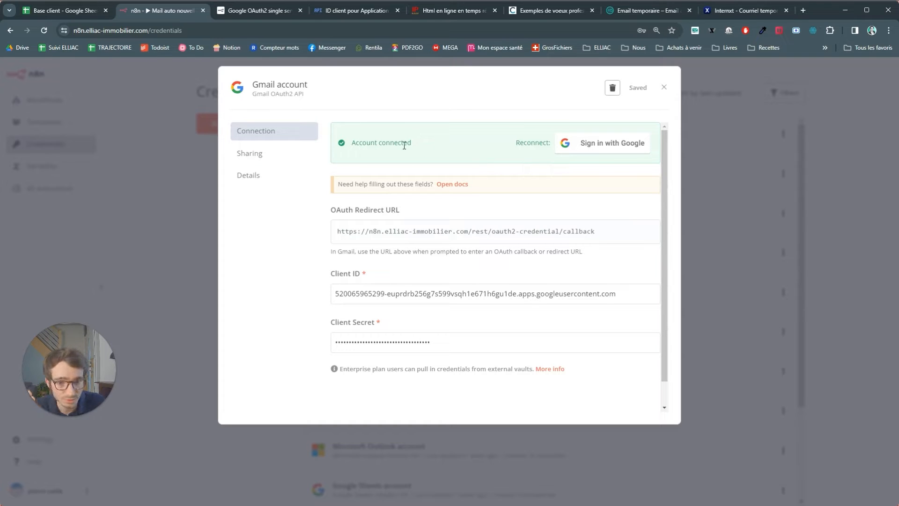
left_click(664, 88)
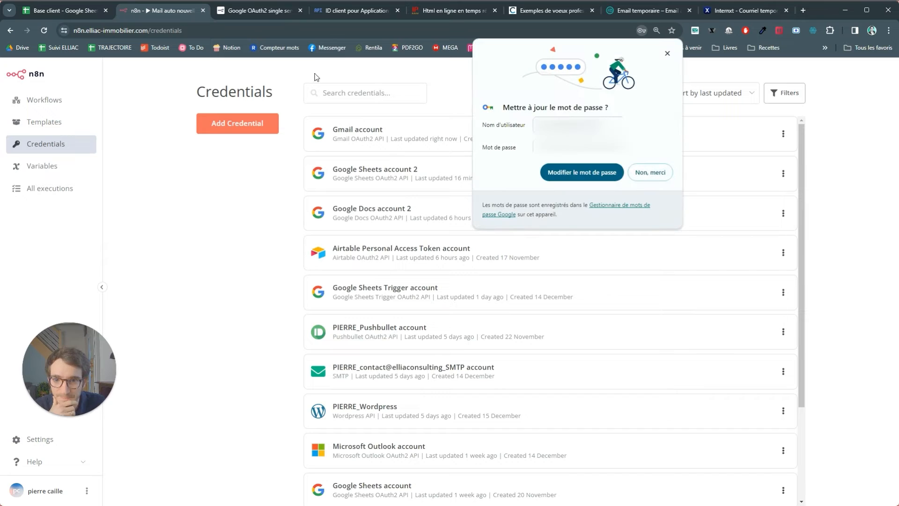
left_click(667, 53)
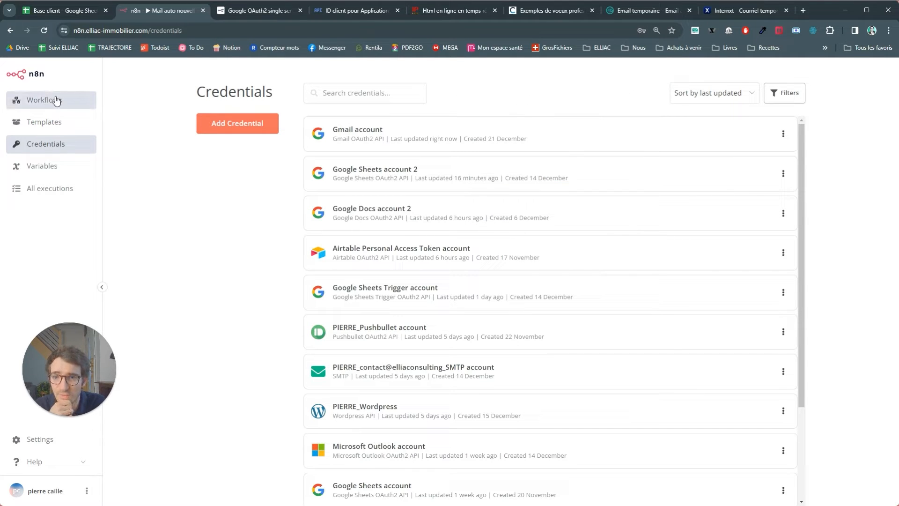
Step: Open the Mail auto nouvelle année workflow and connect the Gmail node after the Filter node's Kept output
left_click(40, 100)
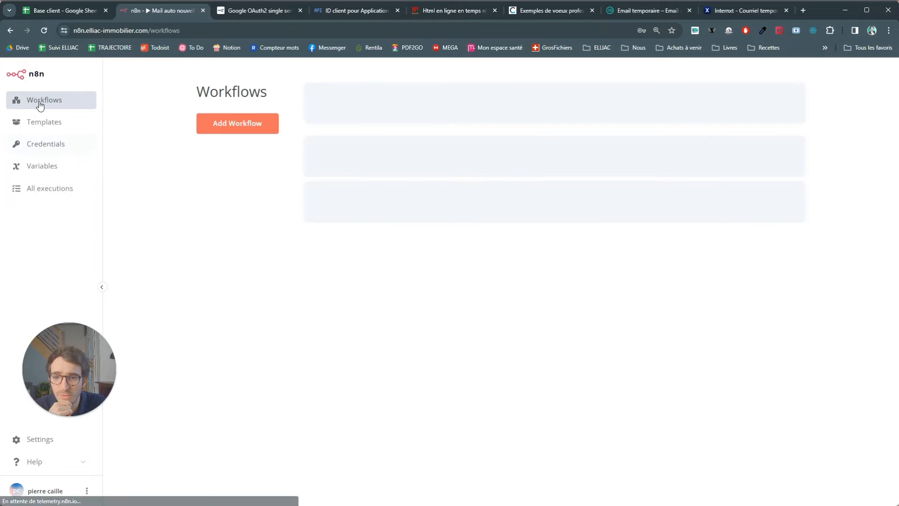
left_click(355, 133)
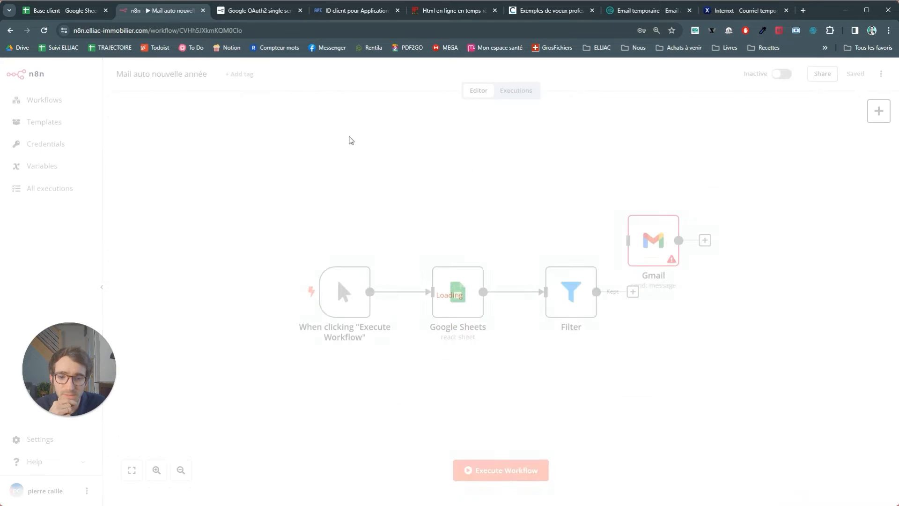
left_click_drag(660, 248, 650, 295)
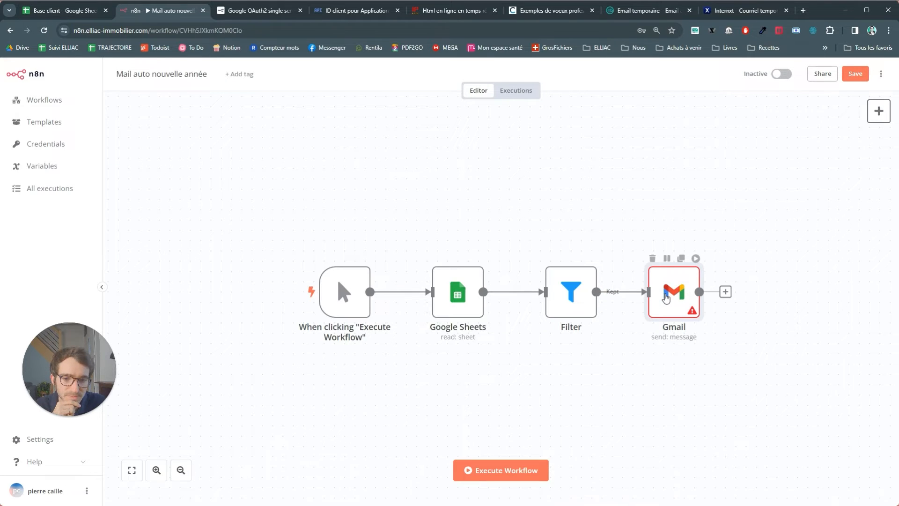
Step: Select the Gmail account credential in the Gmail node, keeping Message as the resource and Send as the operation
double_click(665, 297)
left_click(361, 147)
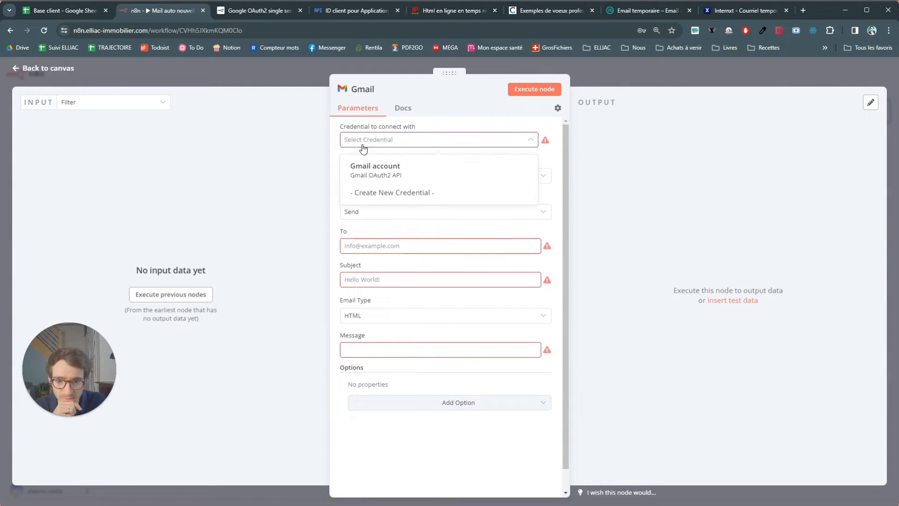
left_click(387, 175)
left_click(395, 180)
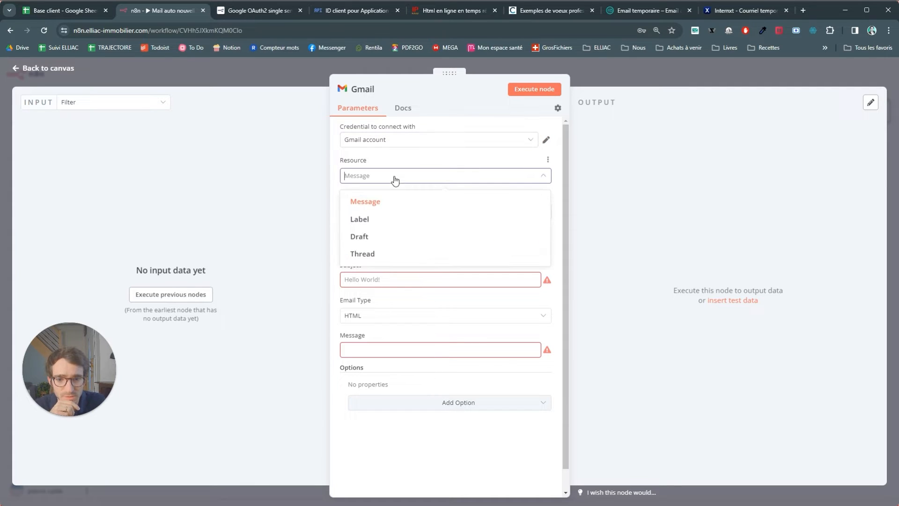
left_click(395, 180)
left_click(366, 216)
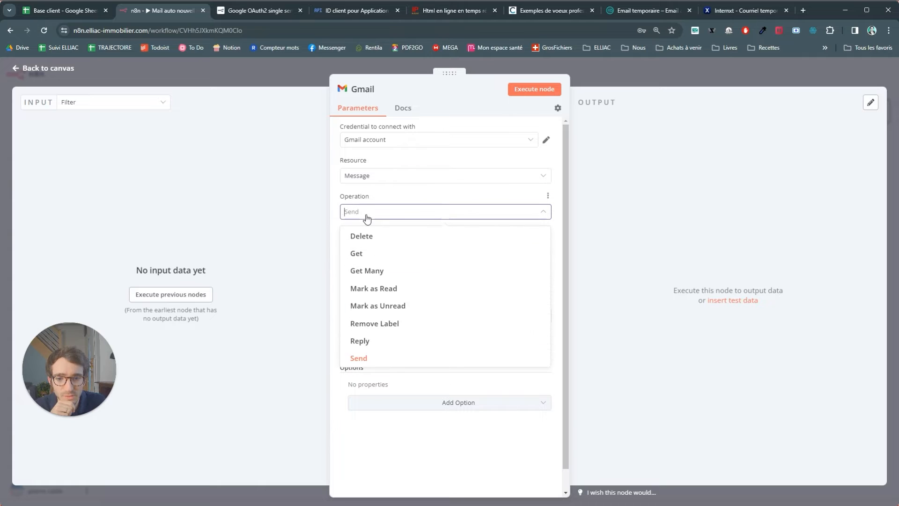
left_click(383, 212)
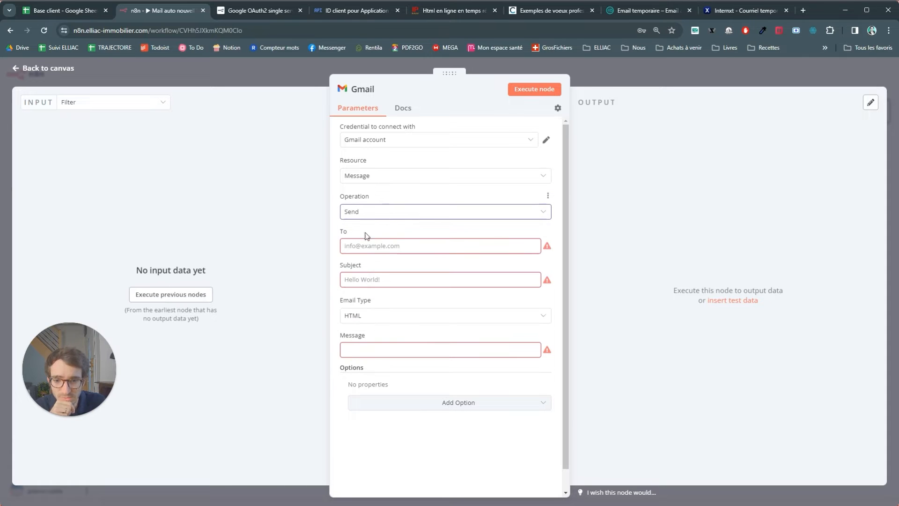
Step: Keep Filter as the Gmail node's input source and try to execute the workflow with the message fields empty
left_click(365, 248)
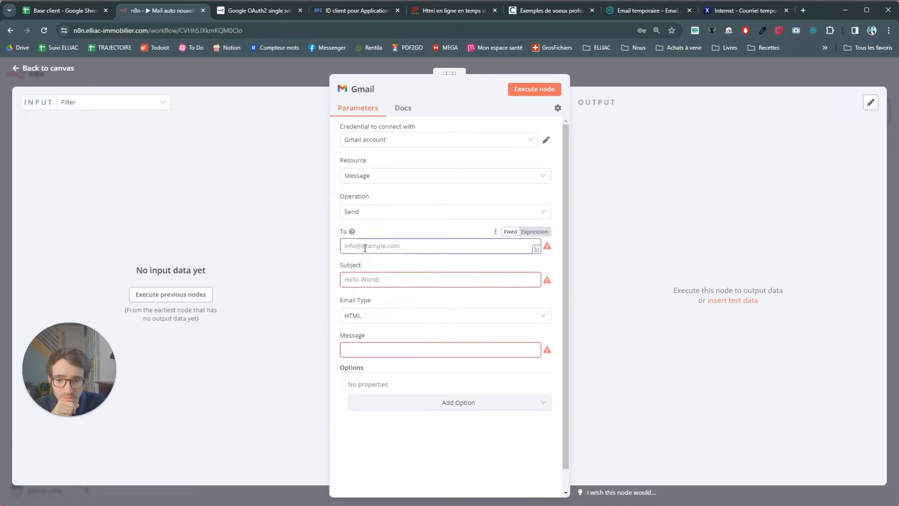
left_click(88, 104)
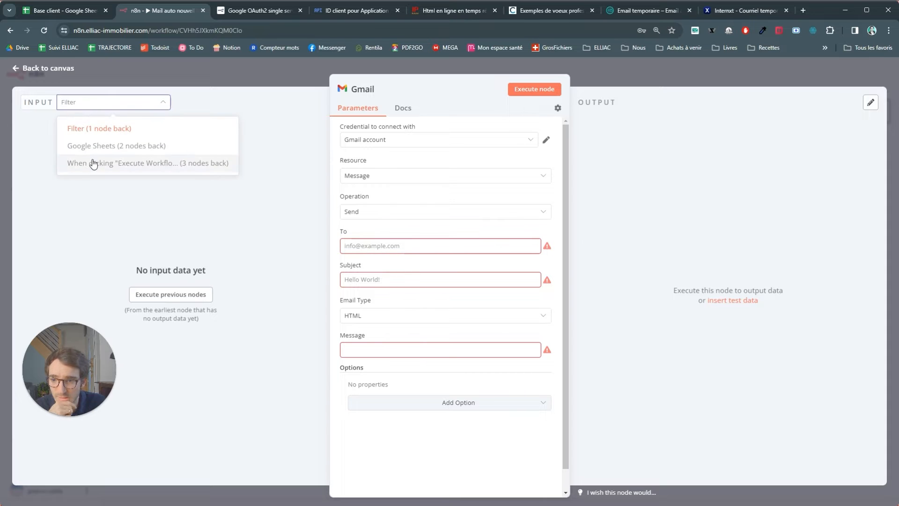
left_click(89, 136)
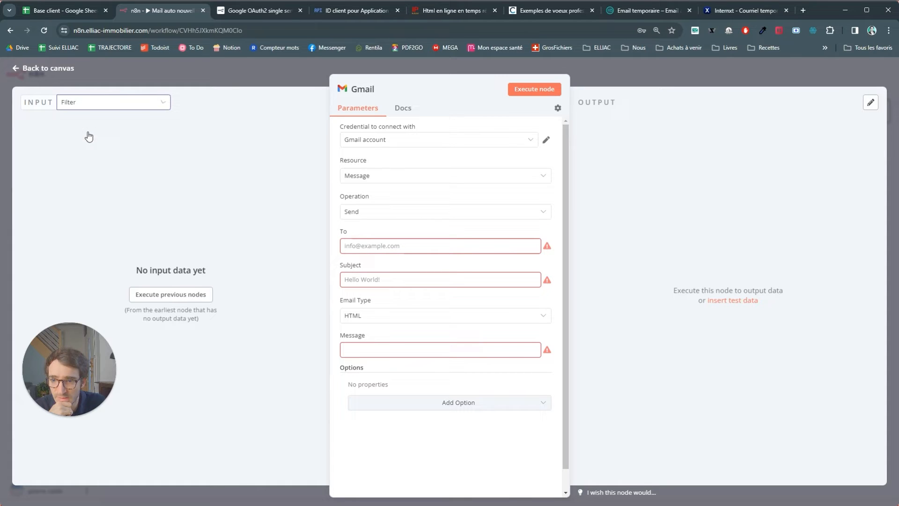
left_click(230, 84)
left_click(494, 466)
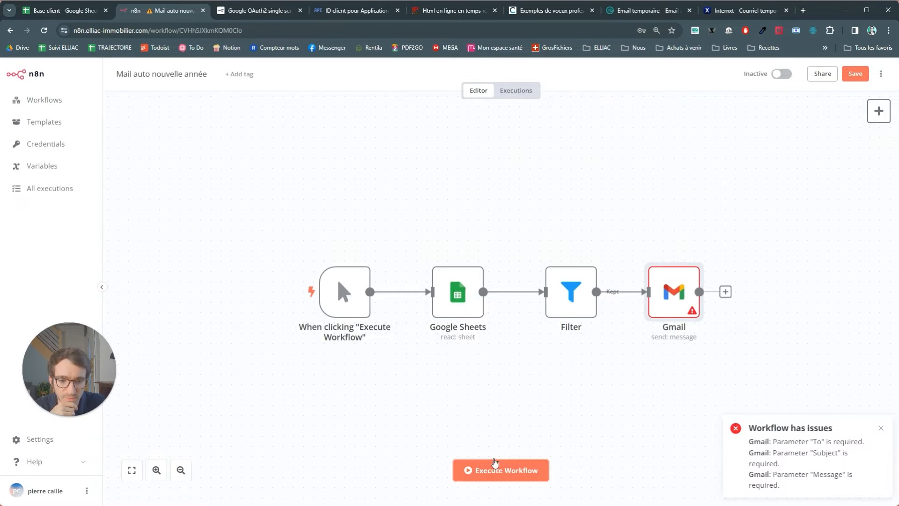
Step: Fill the Gmail node with placeholders, To "try", Subject "rty" and Message "yt", and execute the workflow to load its input data
double_click(685, 304)
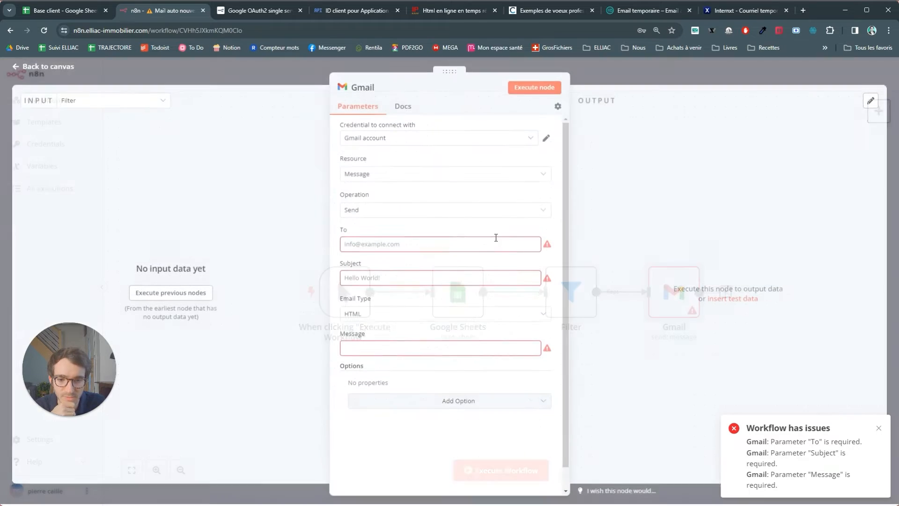
left_click(496, 242)
type("try")
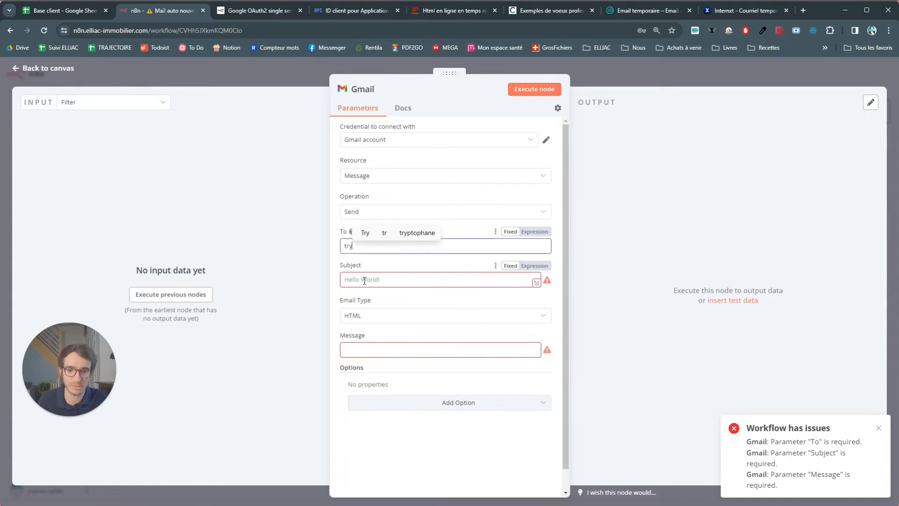
left_click(365, 281)
type("rty")
left_click(367, 349)
type("yt")
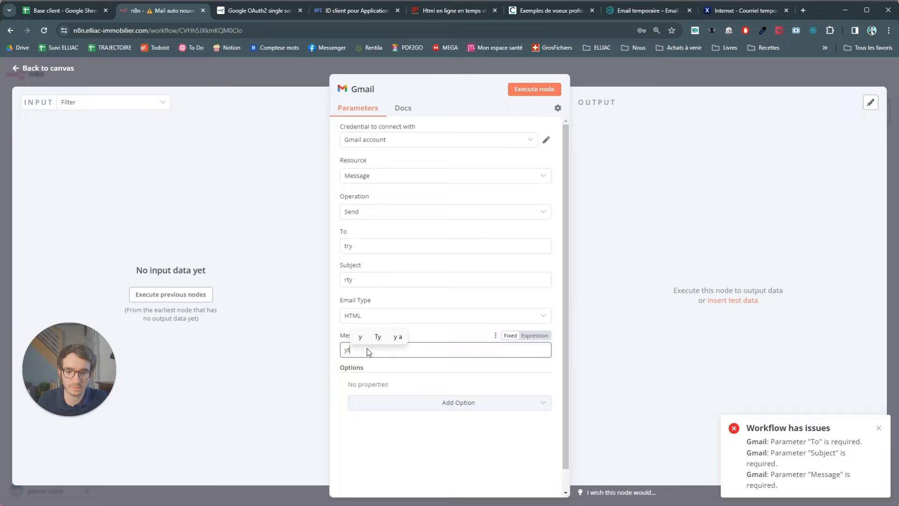
left_click(285, 83)
left_click(479, 472)
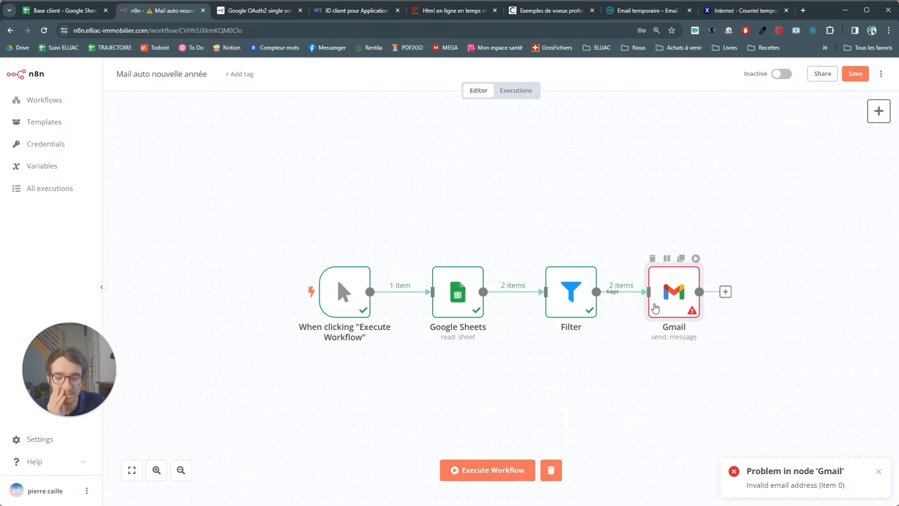
Step: Examine the Gmail node's input data from the Google Sheets, manual trigger and Filter nodes, ending on Filter
double_click(654, 307)
left_click(77, 103)
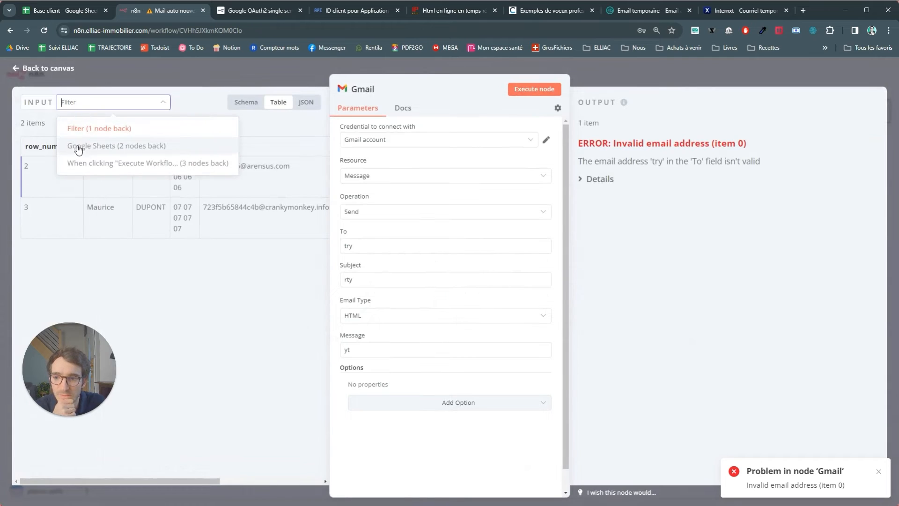
left_click(78, 146)
left_click(79, 103)
left_click(84, 163)
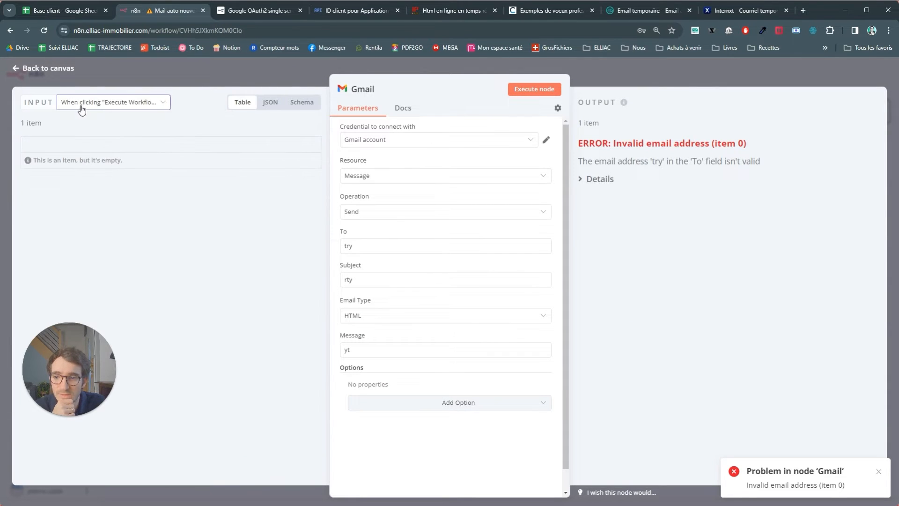
left_click(81, 105)
left_click(77, 125)
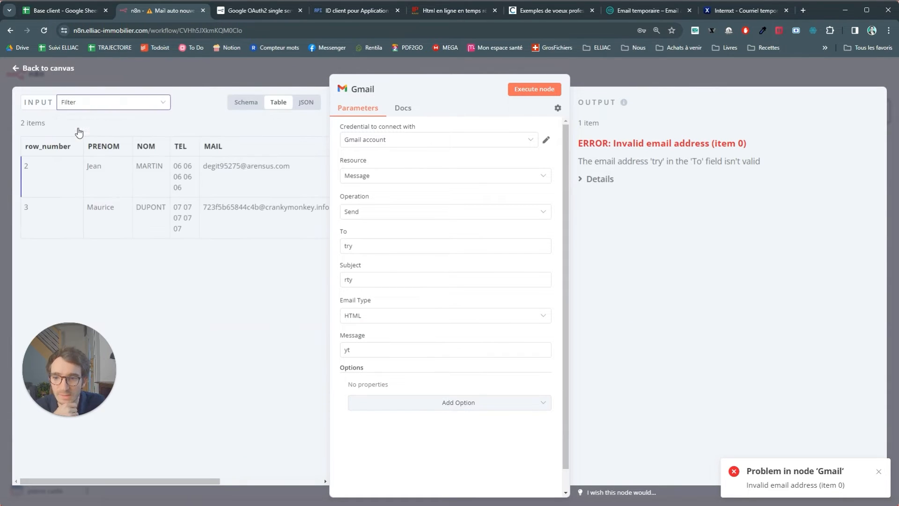
Step: Replace the Gmail node's To placeholder with the MAIL field from the Filter input schema, giving {{ $json.MAIL }}
left_click_drag(373, 245, 331, 245)
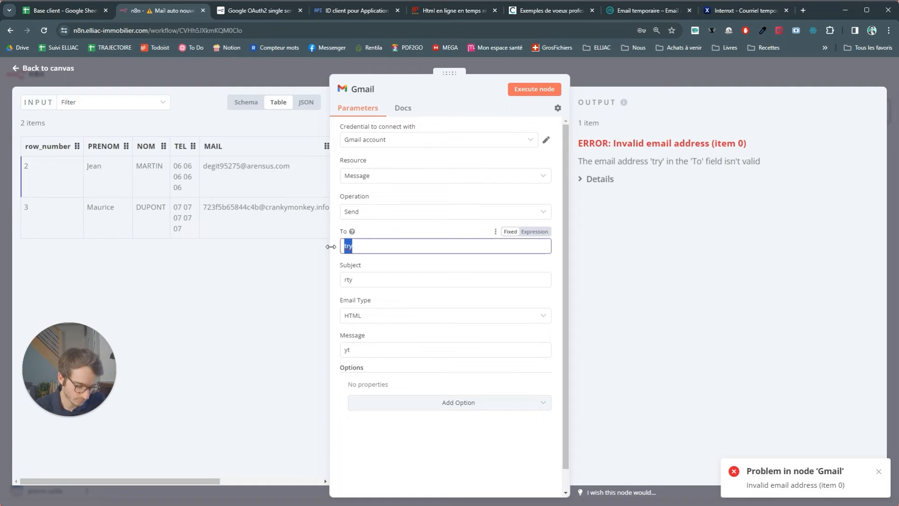
key("BackSpace")
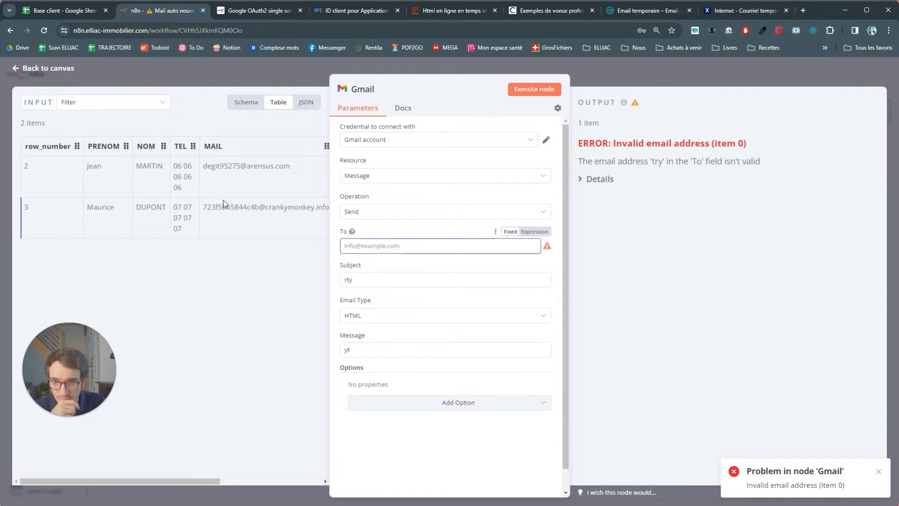
left_click(240, 104)
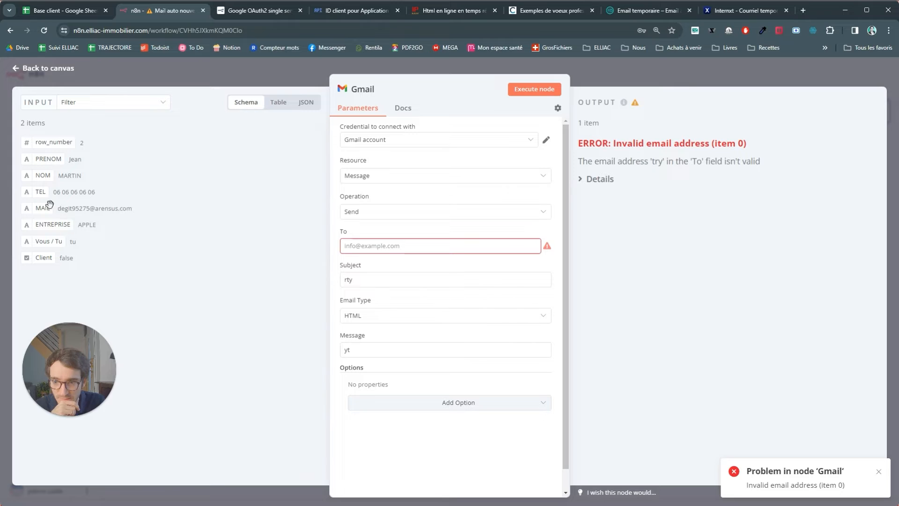
left_click_drag(43, 208, 418, 249)
Step: Switch the Gmail node's Subject to an expression and replace its placeholder text with "Bonne année !"
left_click(352, 291)
left_click_drag(352, 290, 341, 291)
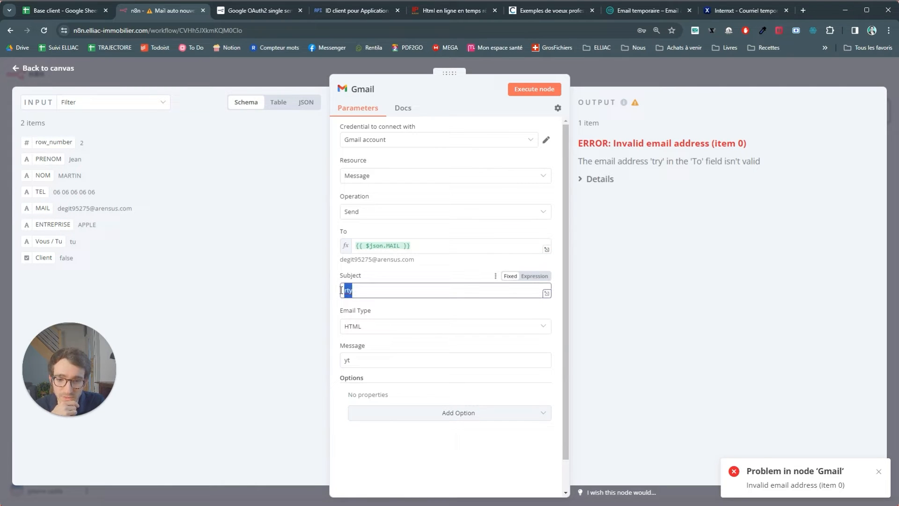
left_click(534, 277)
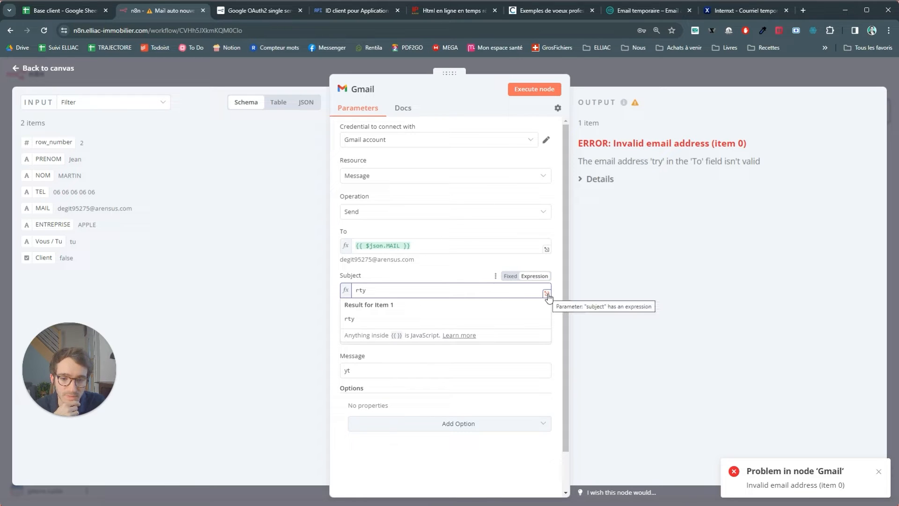
left_click_drag(379, 290, 352, 291)
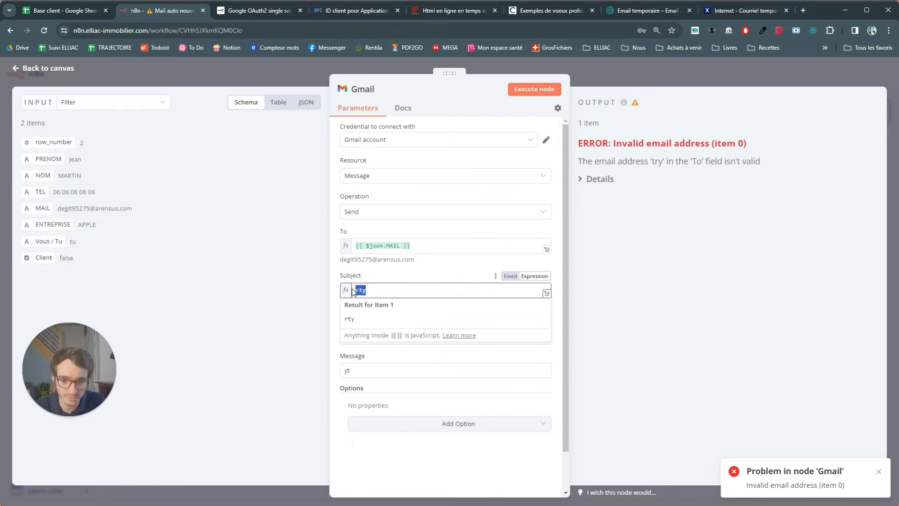
key("BackSpace")
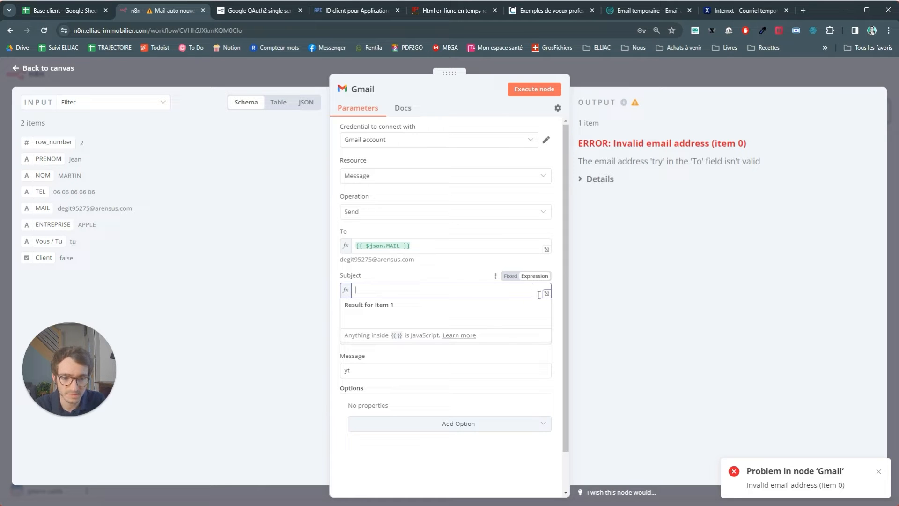
type("Test")
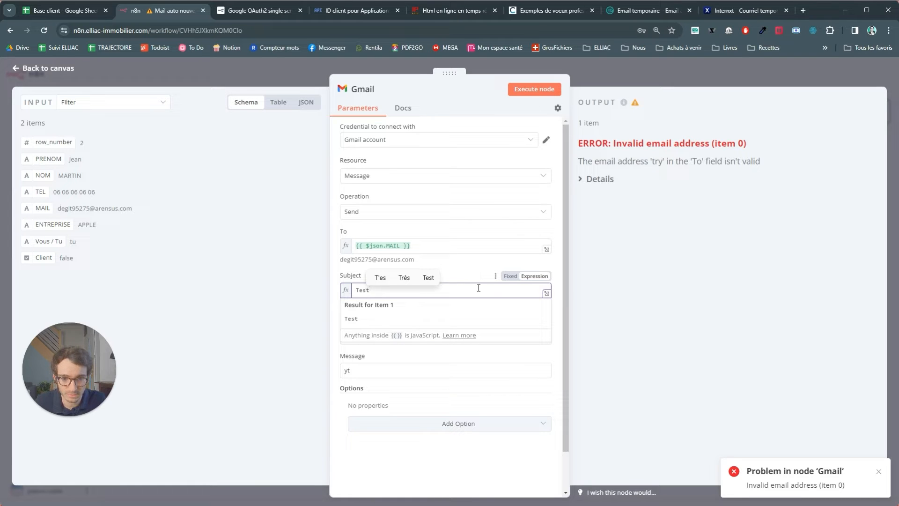
double_click(369, 285)
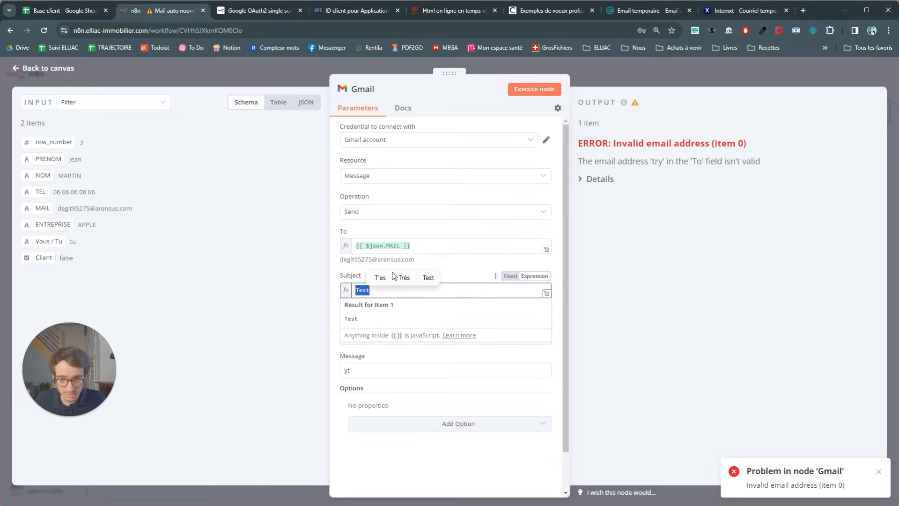
type("Bonne ")
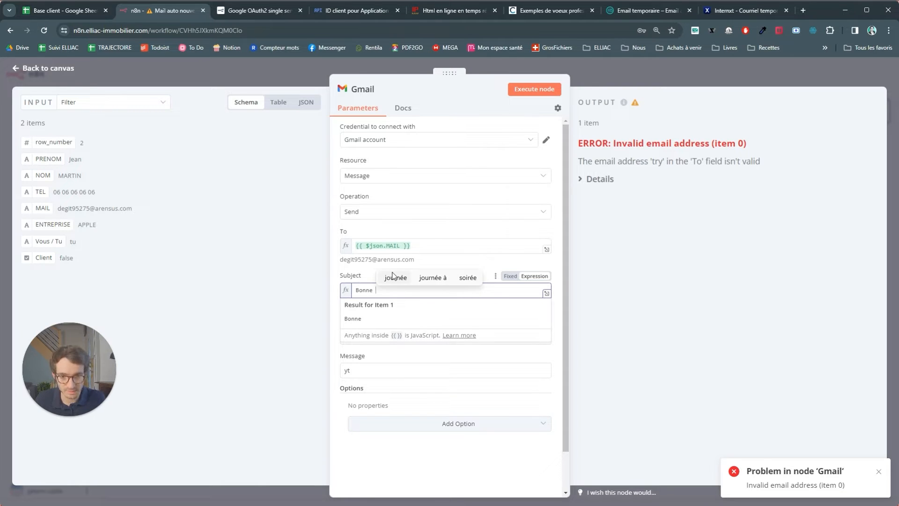
type("année !")
Step: Switch the Gmail node's Message to an expression, replace its placeholder with "Test" and return to the canvas
left_click(374, 370)
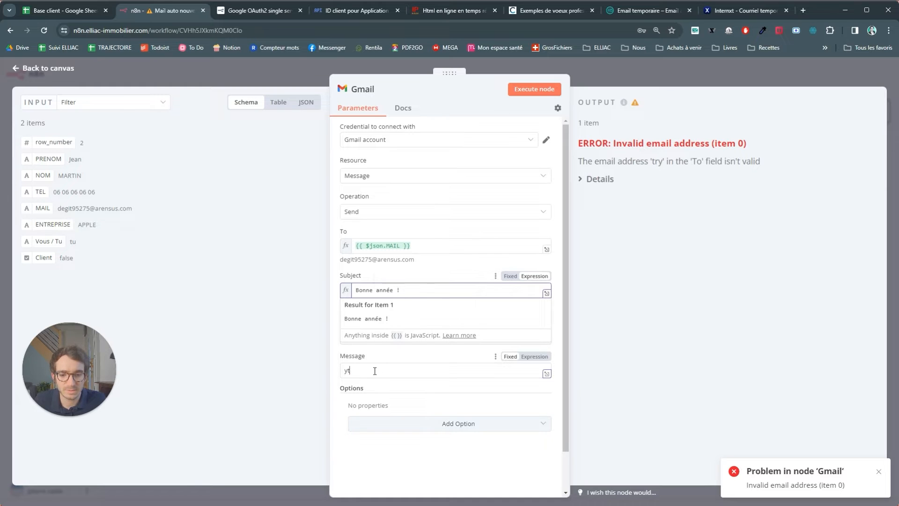
left_click_drag(363, 371, 345, 369)
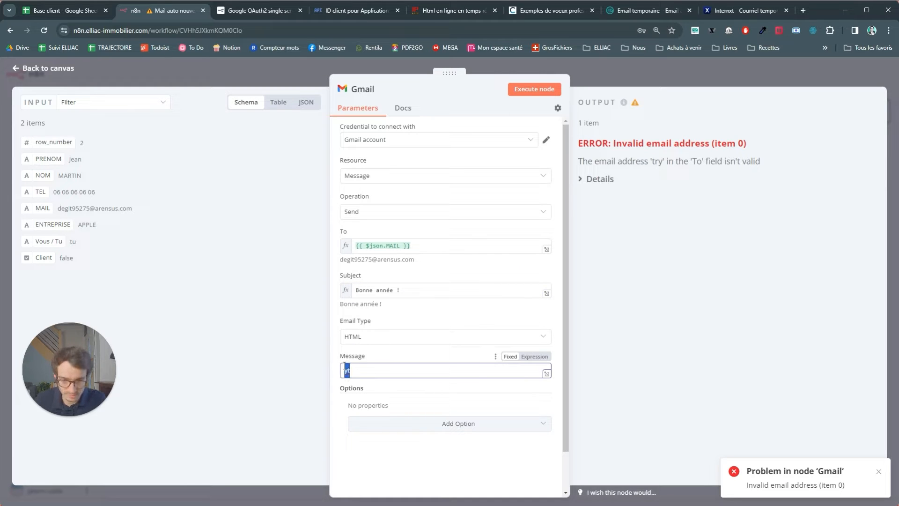
key("BackSpace")
left_click(401, 379)
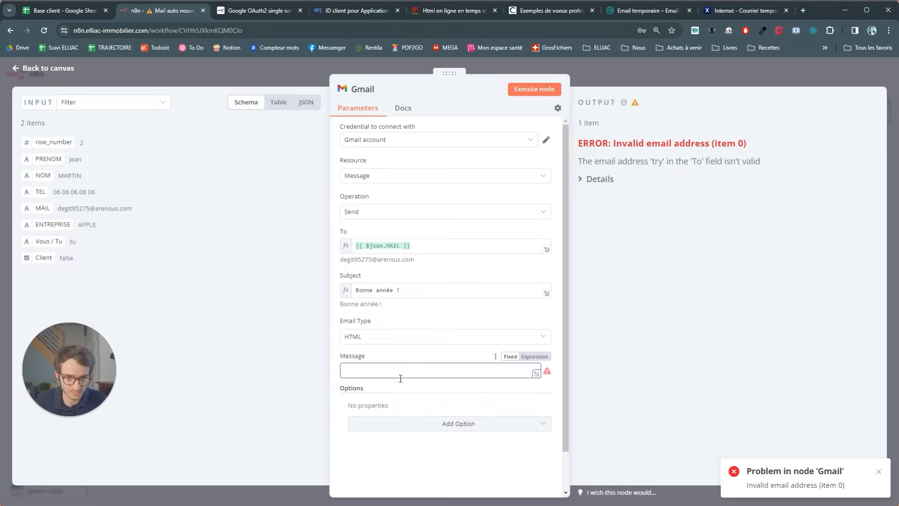
left_click(531, 357)
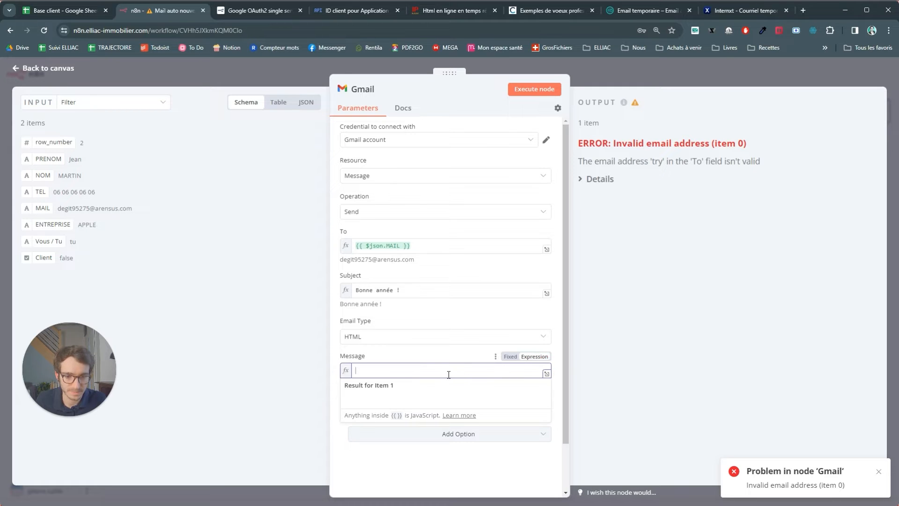
type("Test")
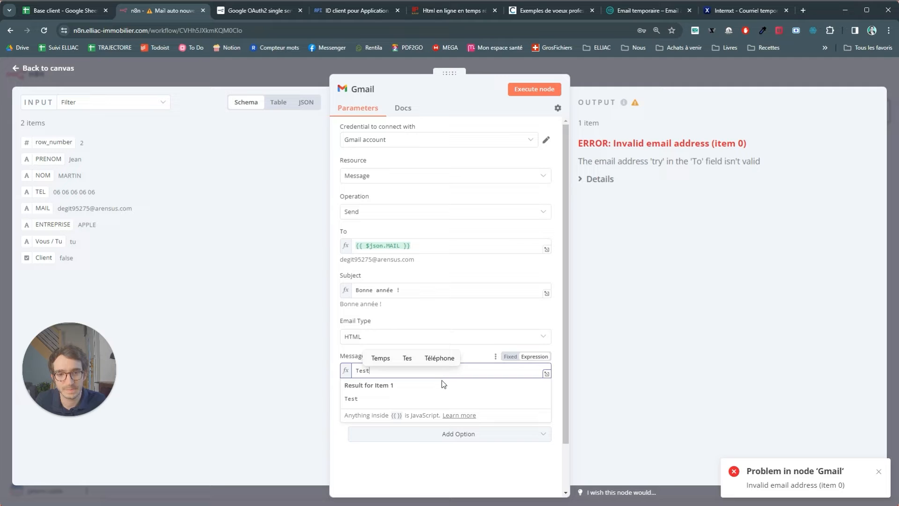
left_click(597, 78)
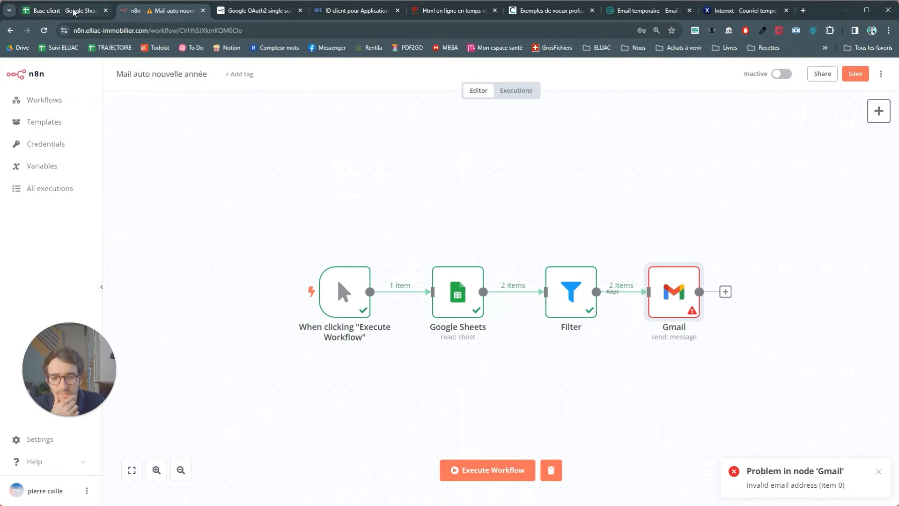
Step: Check the first client's e-mail address in the Base client spreadsheet
mouse_move(73, 12)
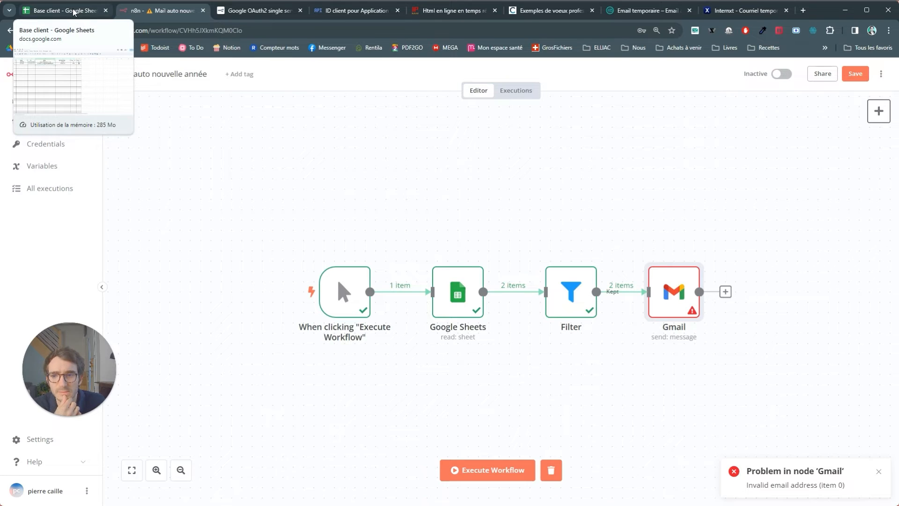
left_click(73, 12)
left_click(223, 151)
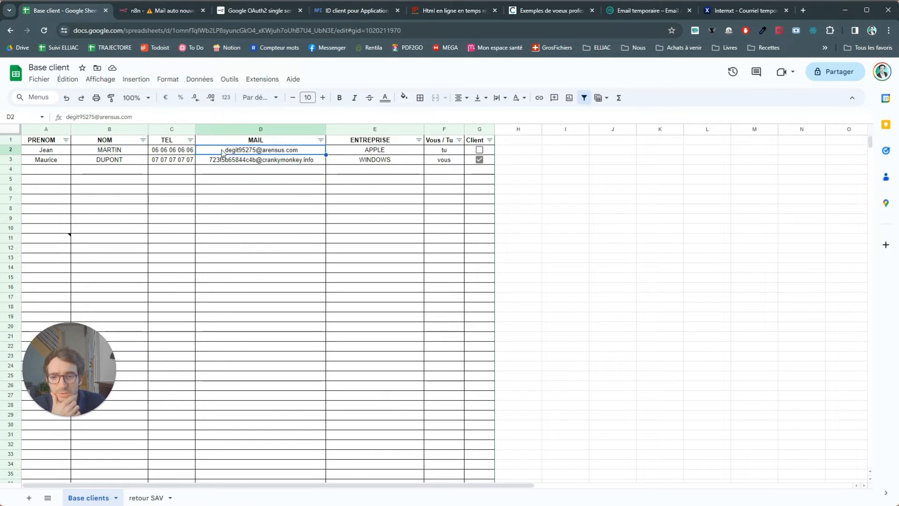
Step: Switch back to n8n, execute the whole workflow and inspect the Gmail node's output
left_click(165, 12)
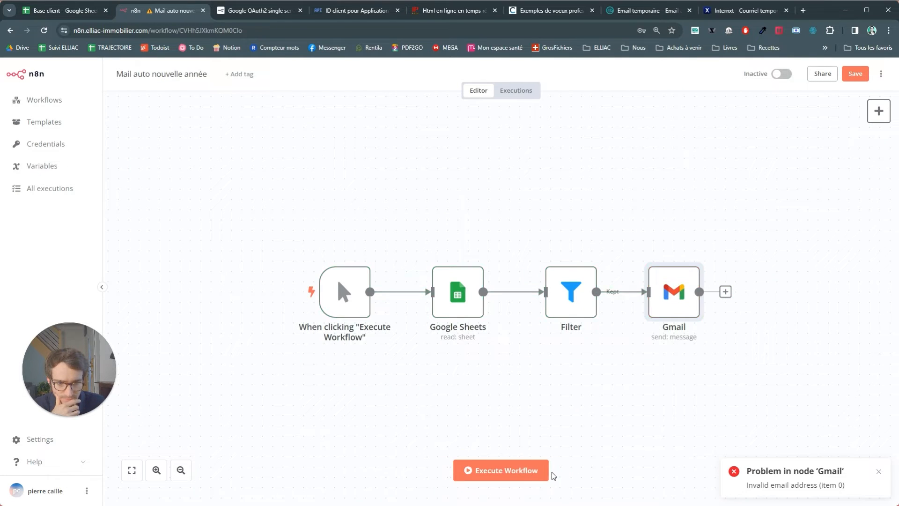
left_click(507, 469)
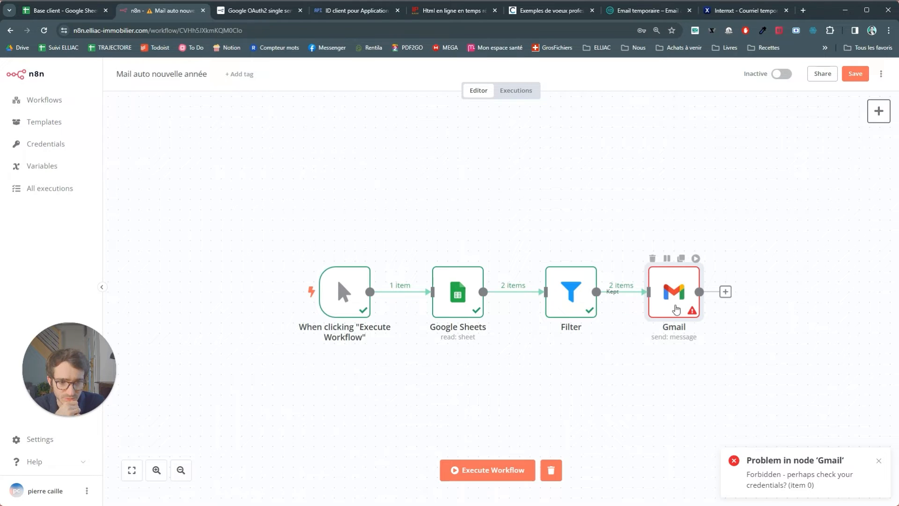
double_click(676, 309)
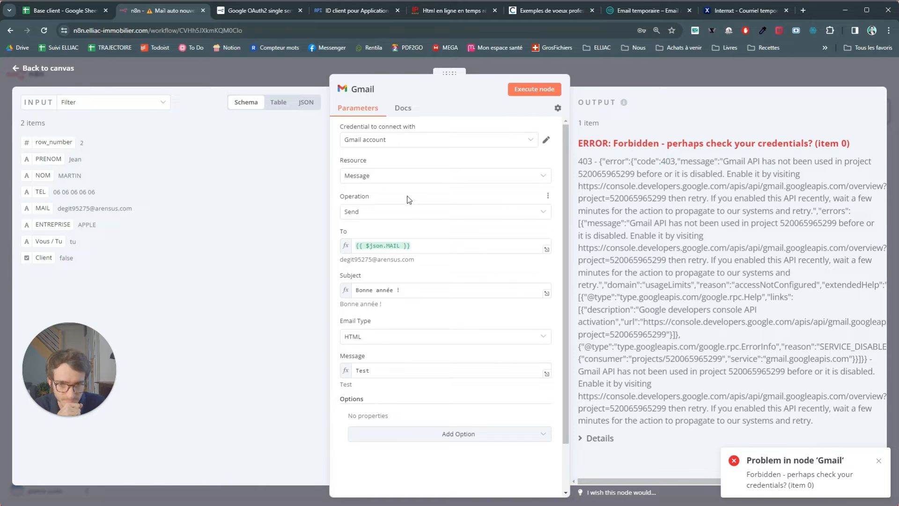
left_click(300, 74)
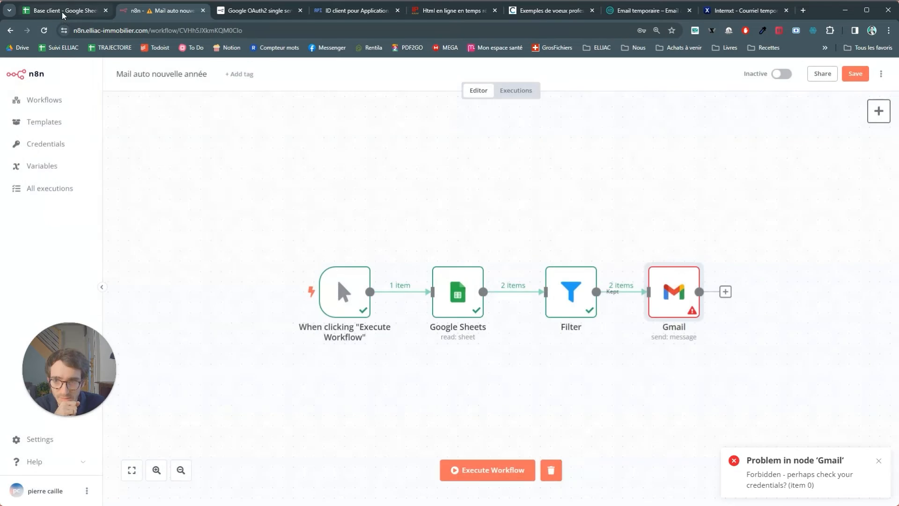
Step: Save the workflow changes while moving to the credentials list, and check the Gmail account credential's connection settings
left_click(61, 12)
left_click(159, 10)
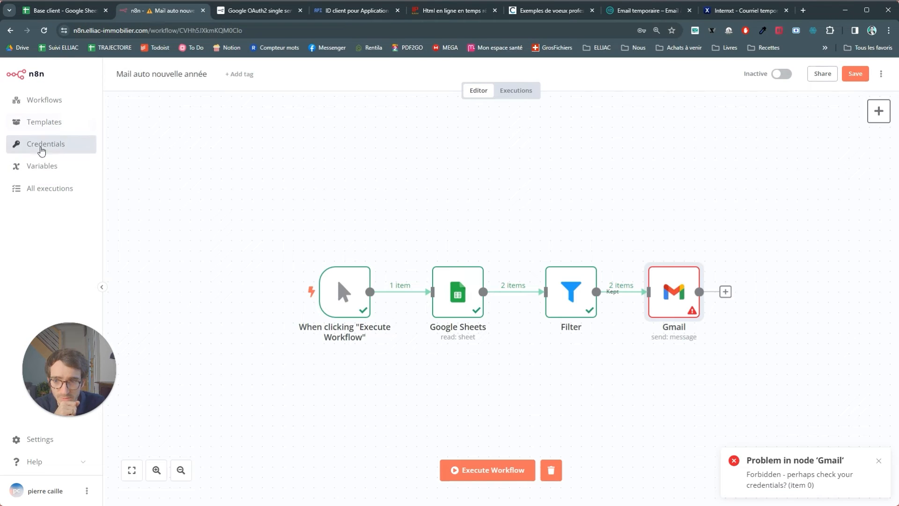
left_click(41, 148)
left_click(531, 304)
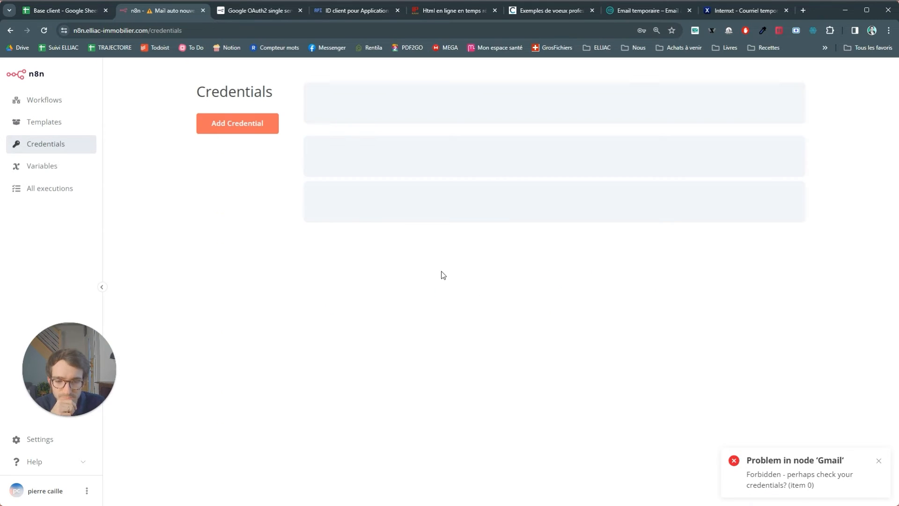
left_click(360, 140)
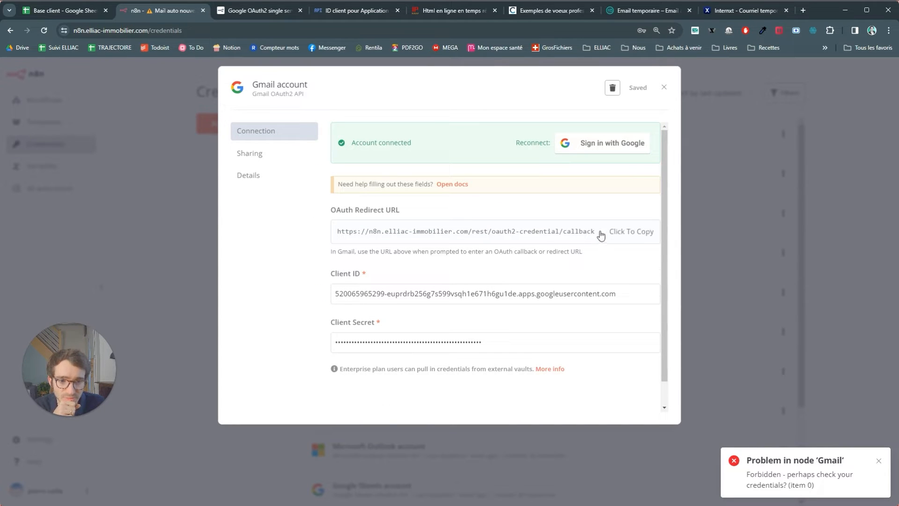
left_click(145, 98)
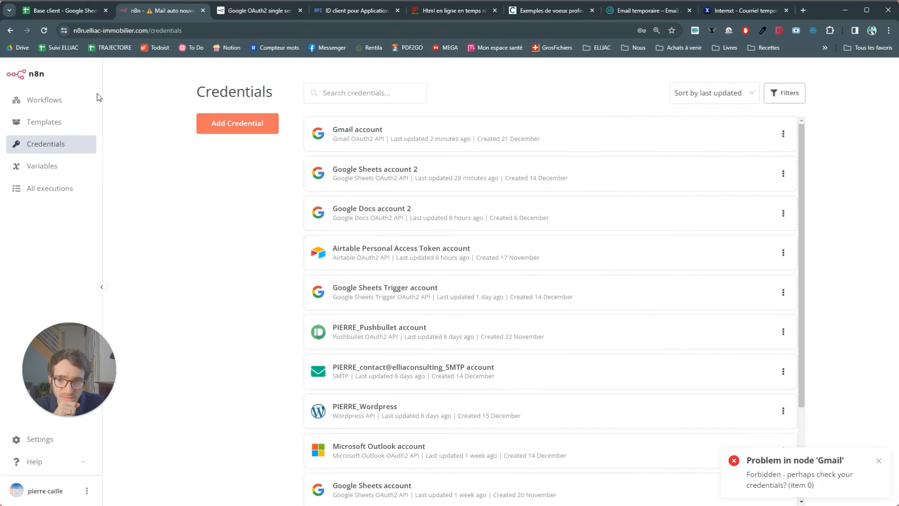
Step: Reopen the Mail auto nouvelle année workflow and review the Gmail node's parameters
left_click(56, 101)
left_click(369, 136)
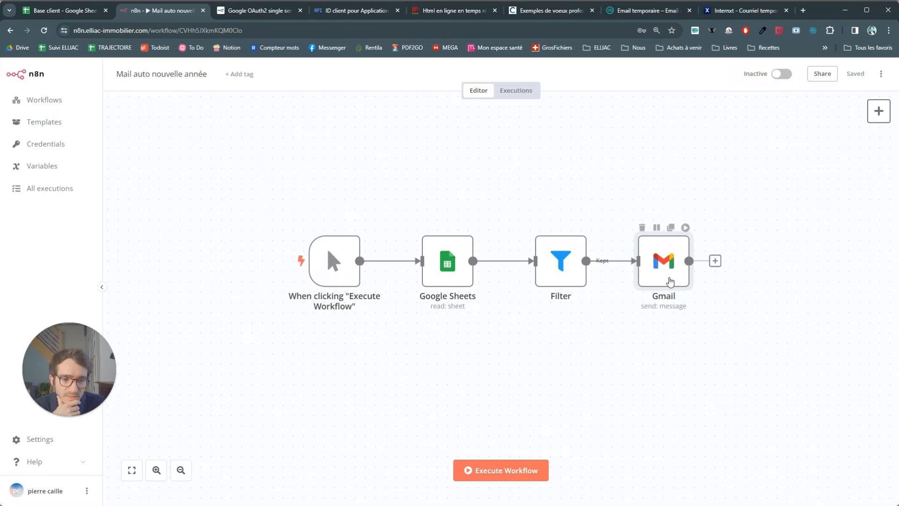
double_click(670, 281)
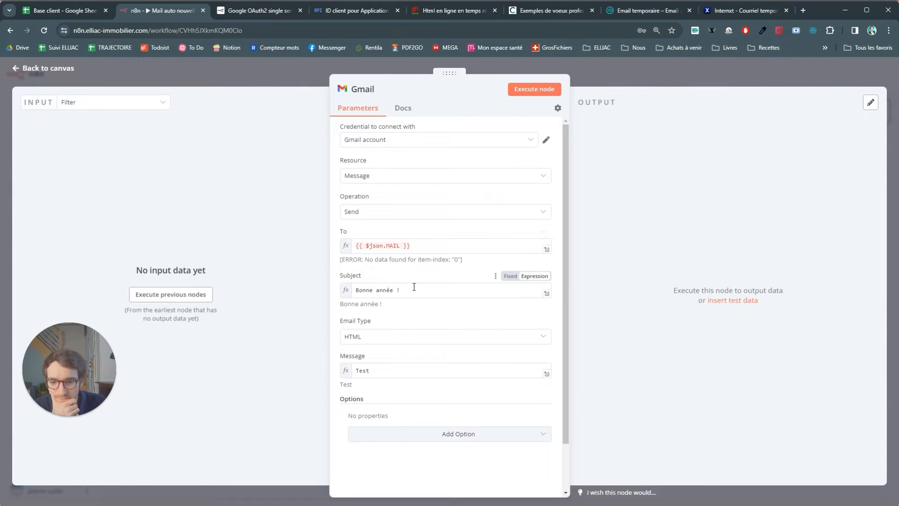
key("alt+Tab")
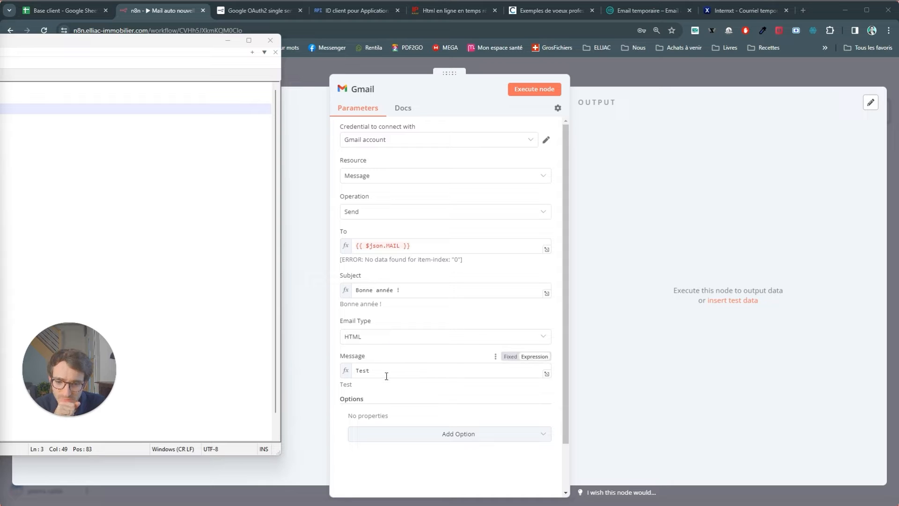
left_click(286, 63)
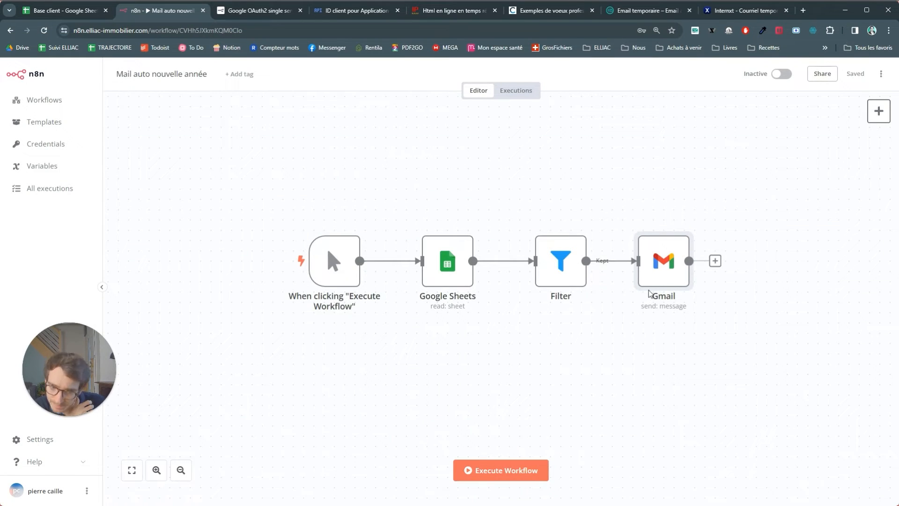
Step: Execute the Gmail node again and open the Gmail API activation link from its error output in a new browser tab
left_click(685, 226)
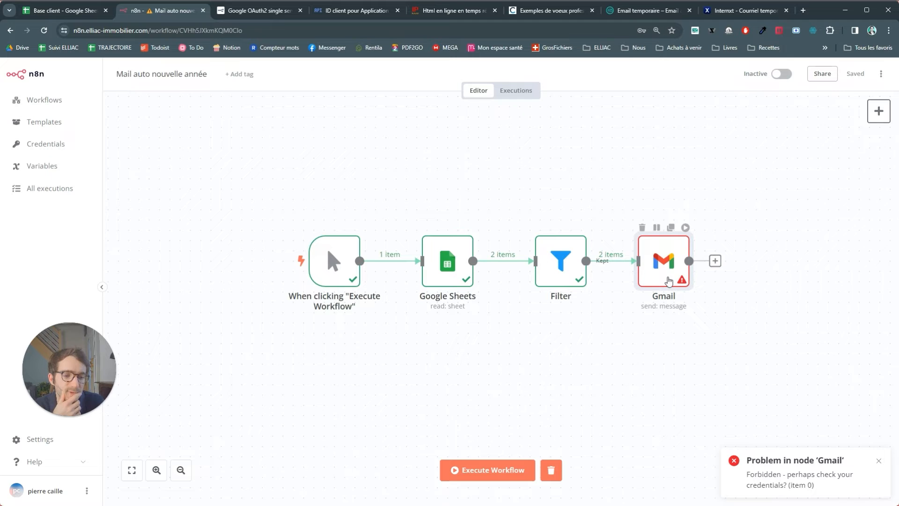
double_click(669, 280)
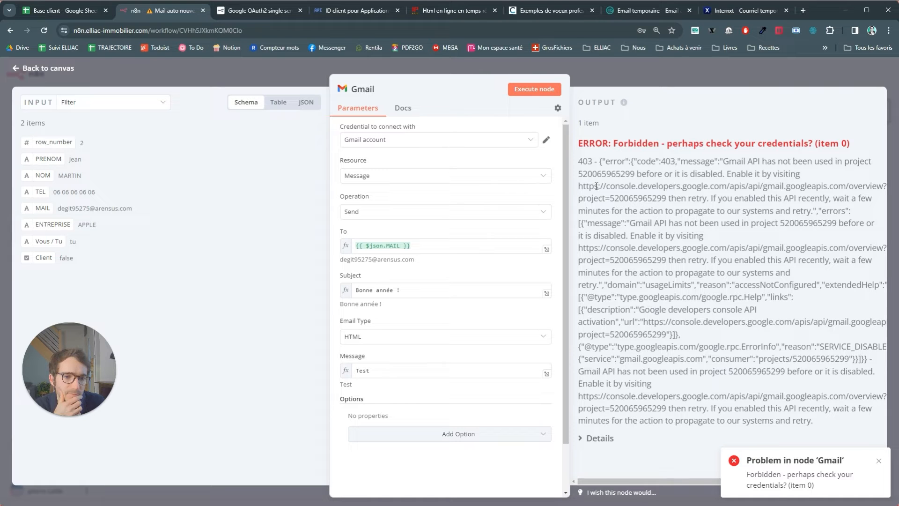
left_click_drag(579, 188, 558, 189)
mouse_move(677, 191)
left_mouse_down()
mouse_move(698, 198)
mouse_move(668, 202)
left_mouse_up()
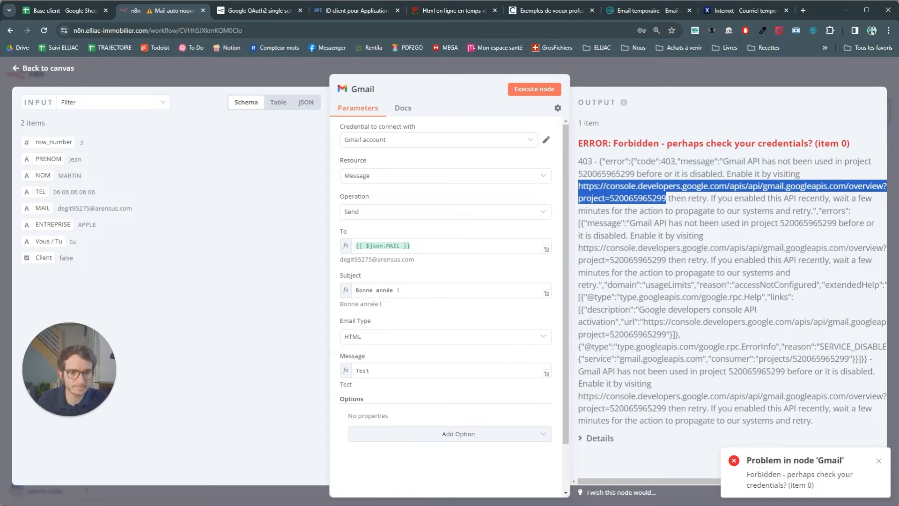
left_click(804, 12)
key("ctrl+v")
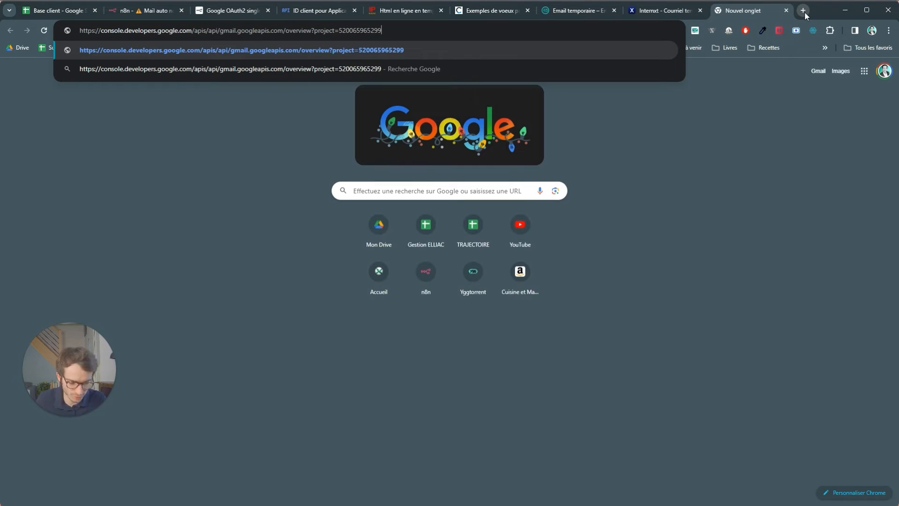
key("Return")
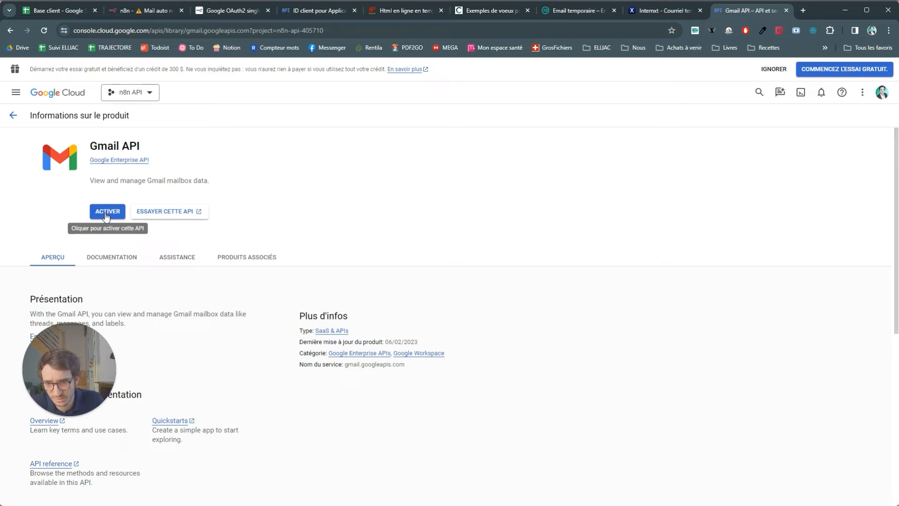
Step: Recheck the Gmail node's error details in n8n, and enable the Gmail API for the n8n API project in Google Cloud
left_click(125, 11)
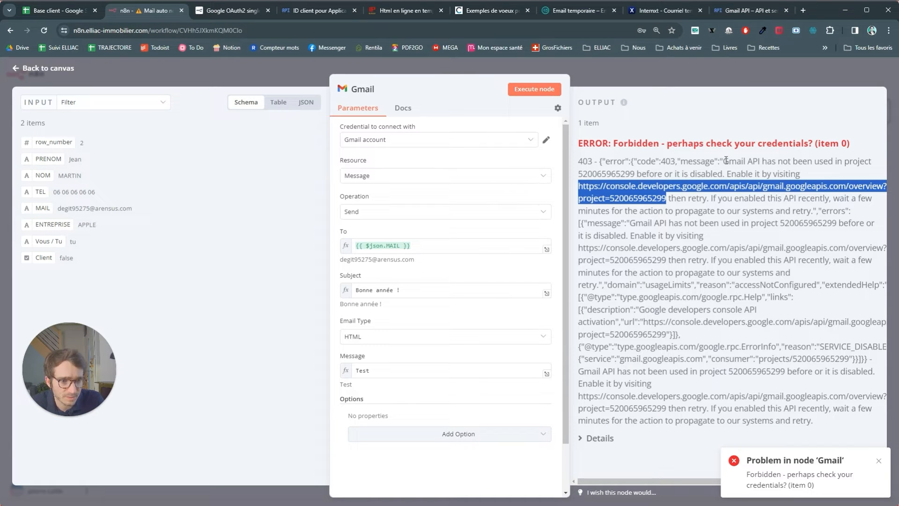
left_click_drag(767, 161, 753, 185)
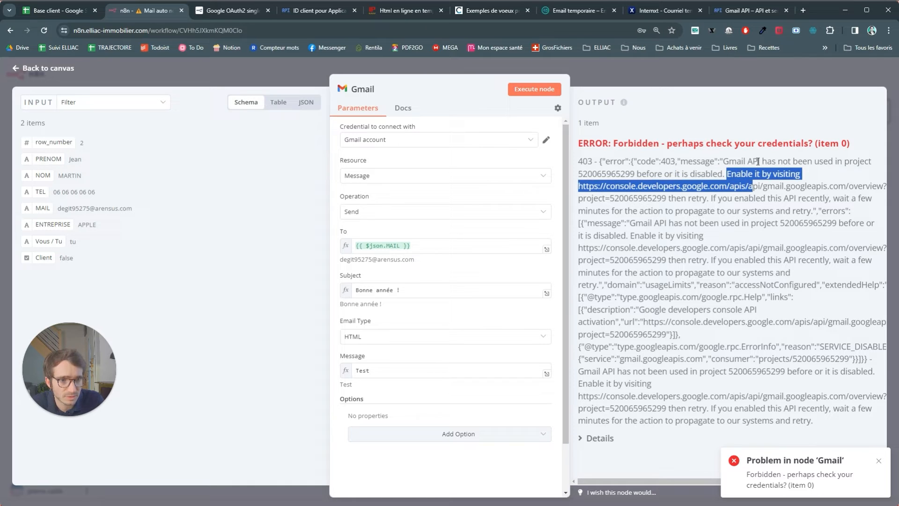
left_click(741, 14)
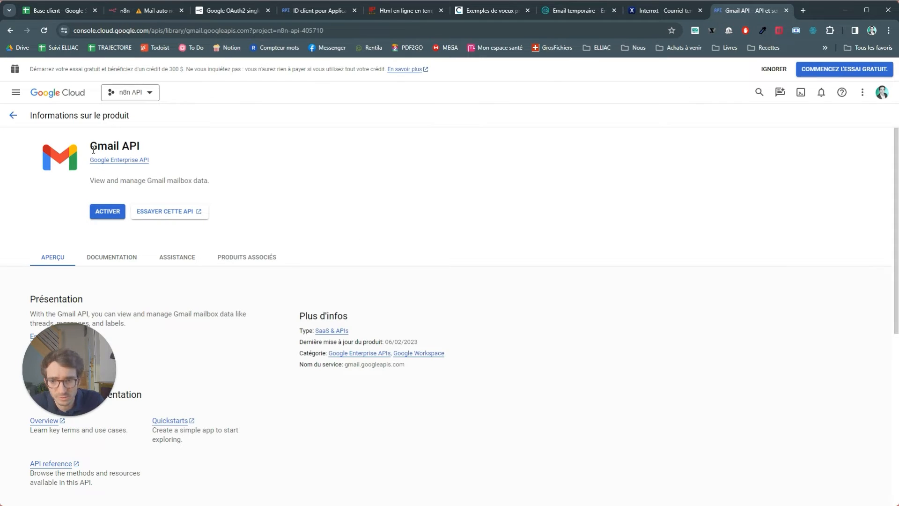
left_click(103, 213)
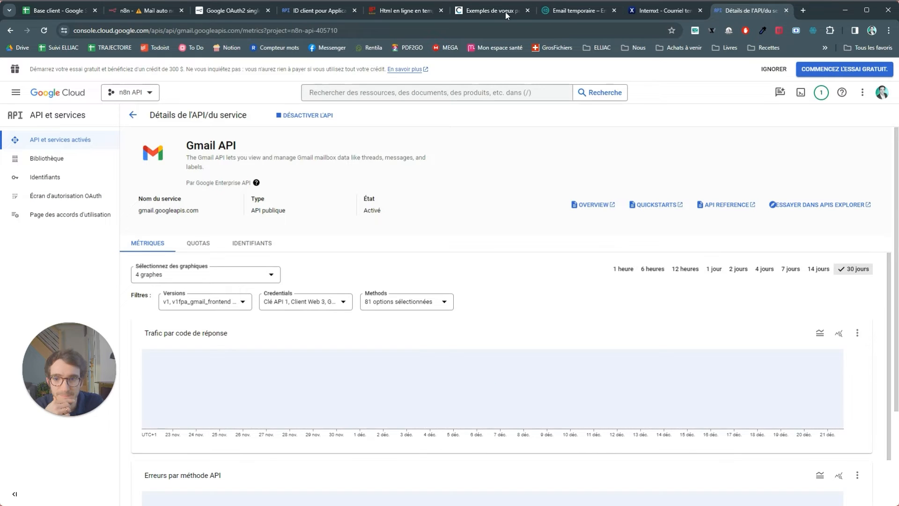
Step: Switch back to n8n, close the Gmail node's details and execute the Gmail node from the canvas
left_click(146, 13)
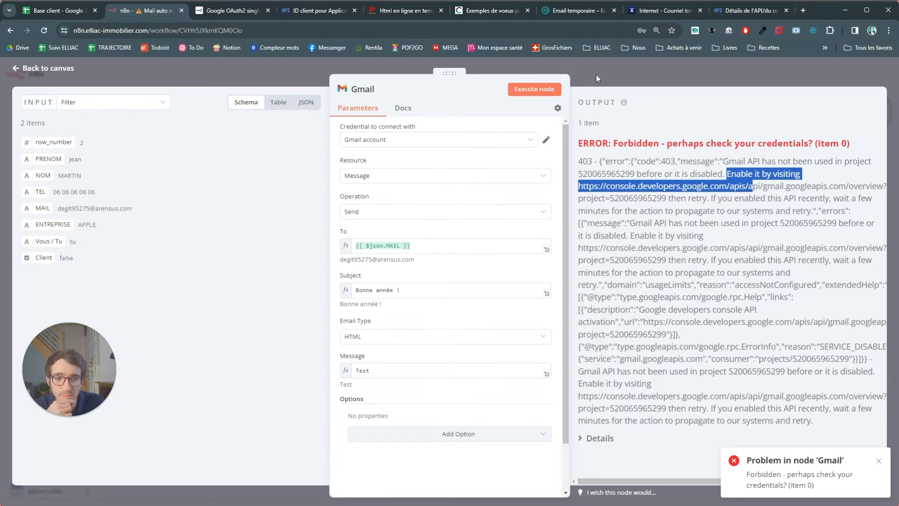
left_click(614, 279)
key("Escape")
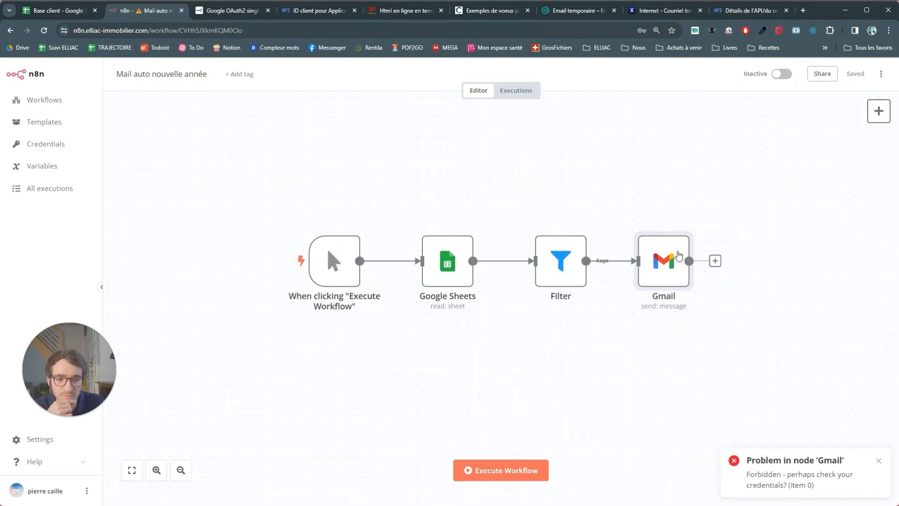
left_click(686, 229)
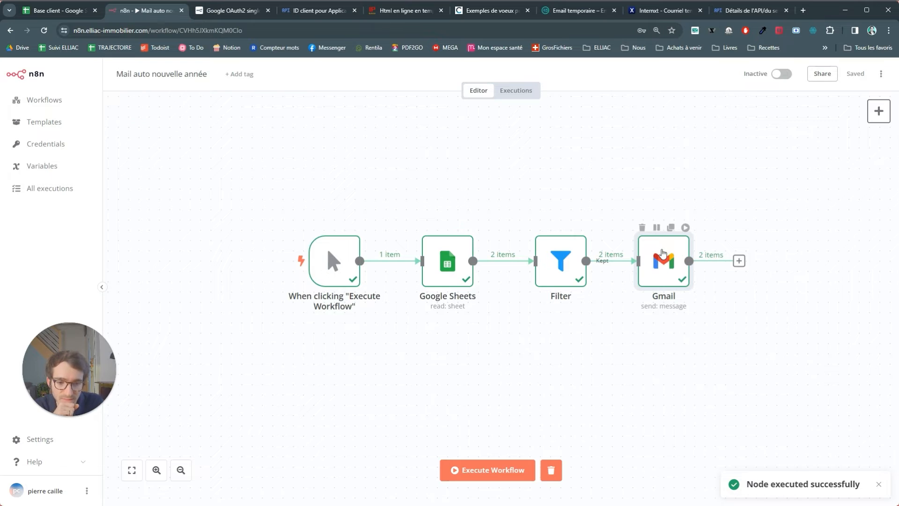
mouse_move(565, 257)
mouse_move(661, 248)
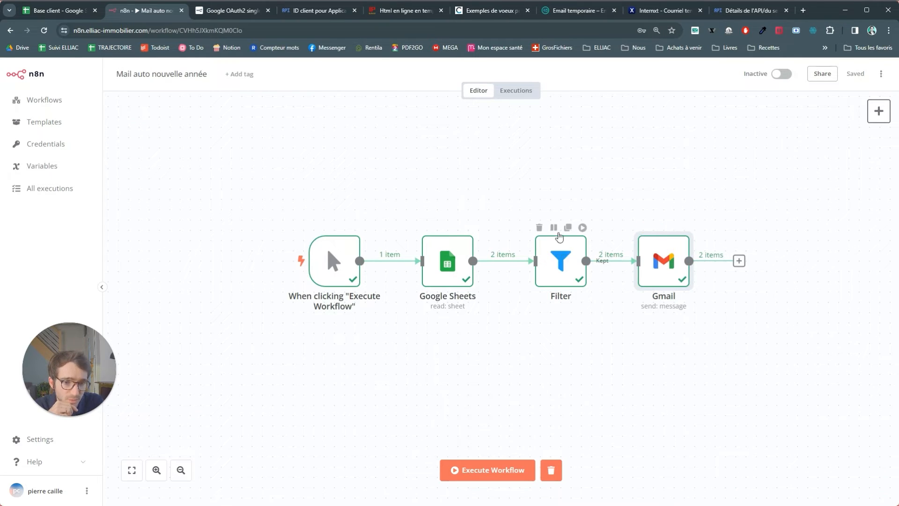
Step: Deactivate the Filter node and activate it again
left_click(553, 228)
mouse_move(354, 277)
mouse_move(556, 235)
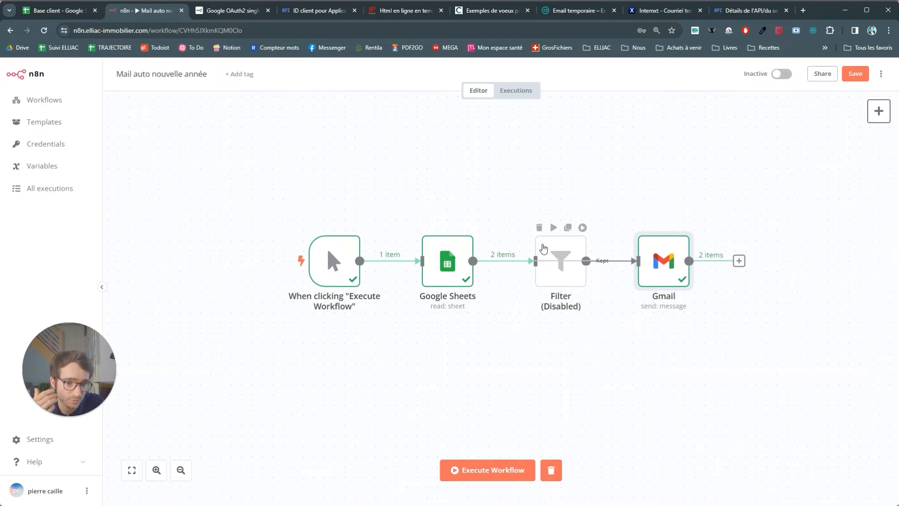
left_click(552, 228)
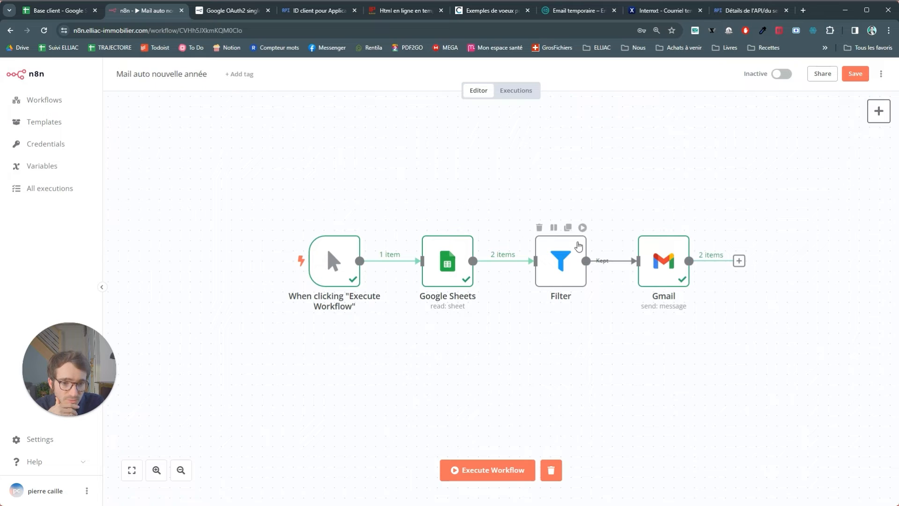
Step: Inspect the Gmail node's output in the JSON and table views, and return to the canvas
mouse_move(673, 262)
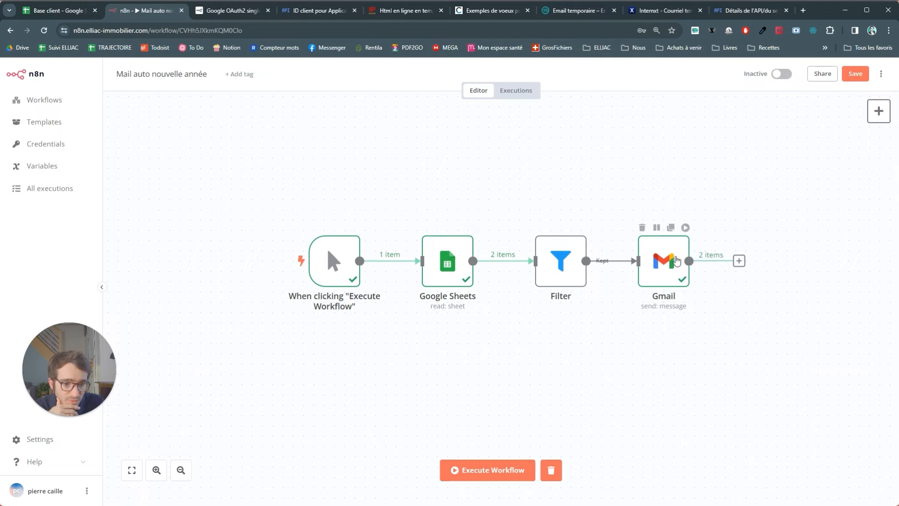
double_click(673, 262)
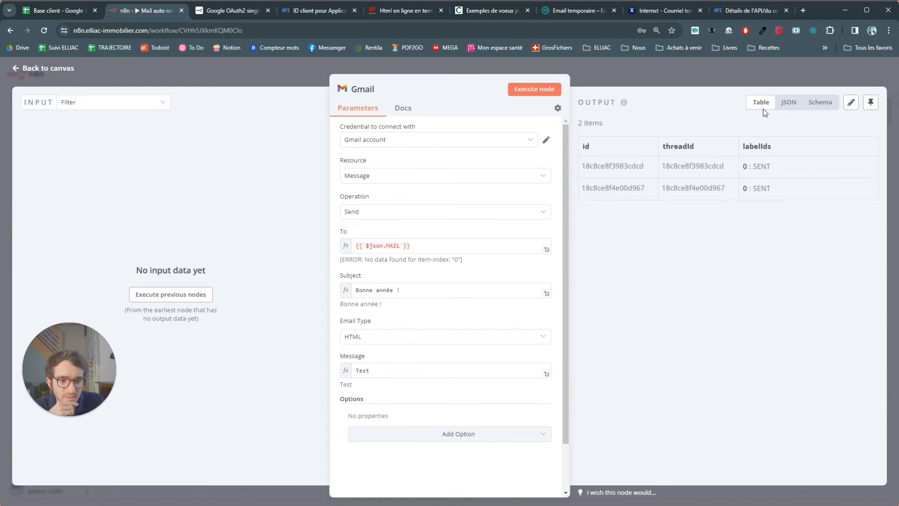
left_click(782, 104)
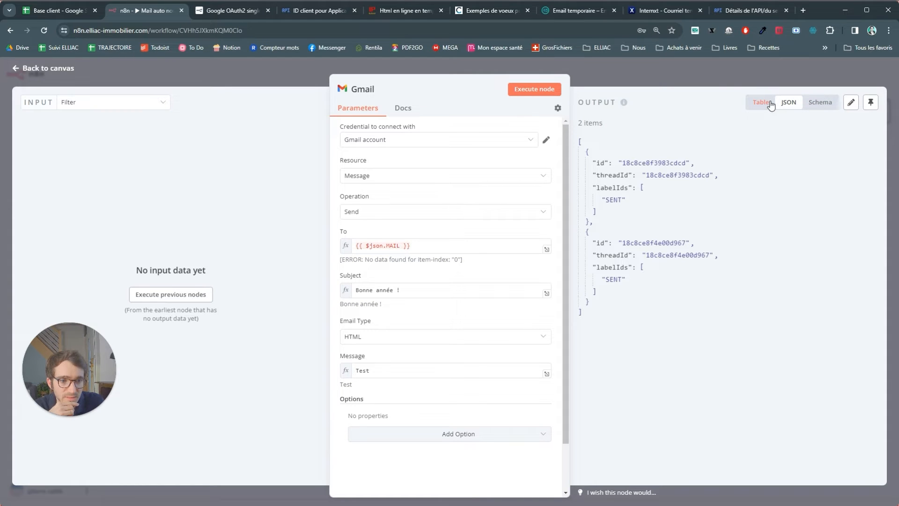
left_click(767, 103)
left_click(709, 80)
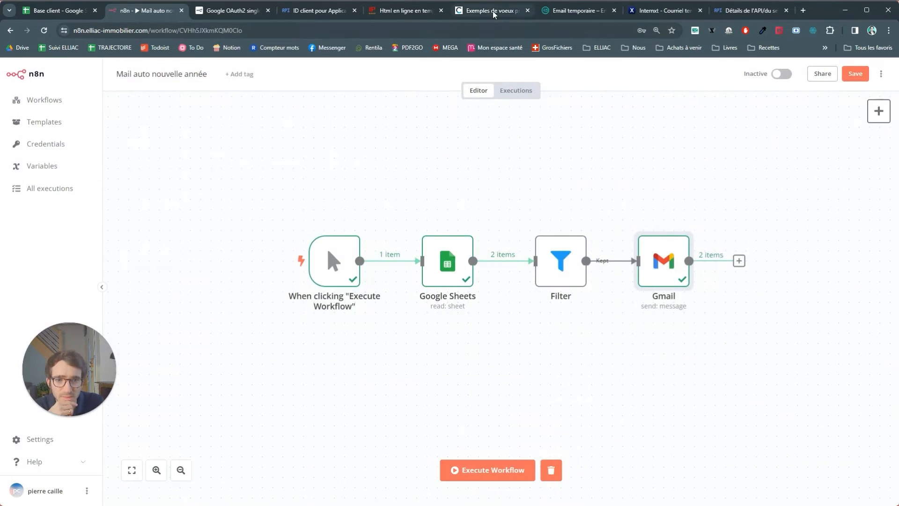
Step: Read the Bonne année ! message in the Temp Mail inbox and check the refreshed Internxt inbox for new mail
left_click(551, 11)
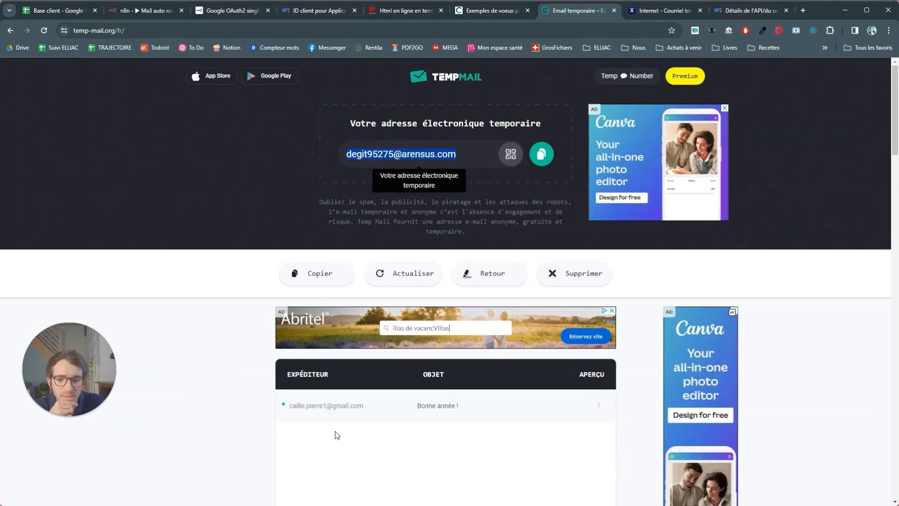
left_click(320, 406)
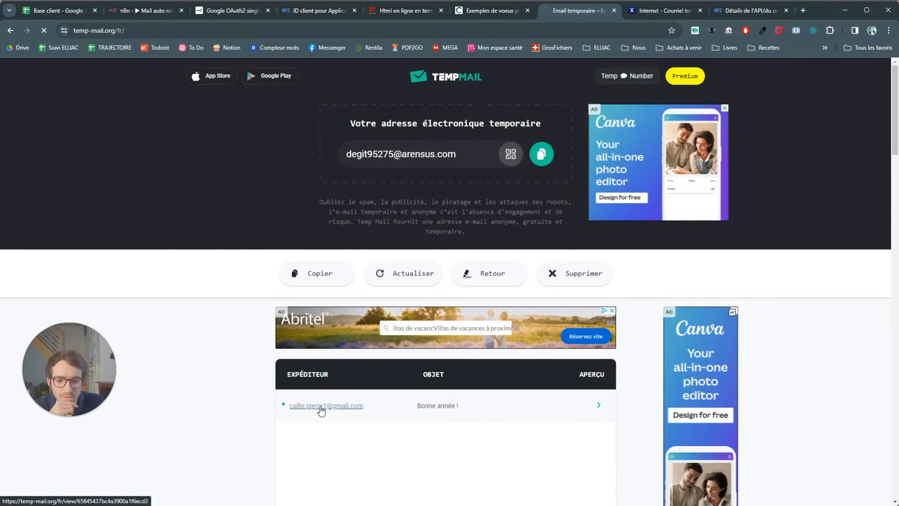
scroll(316, 349, "down", 1)
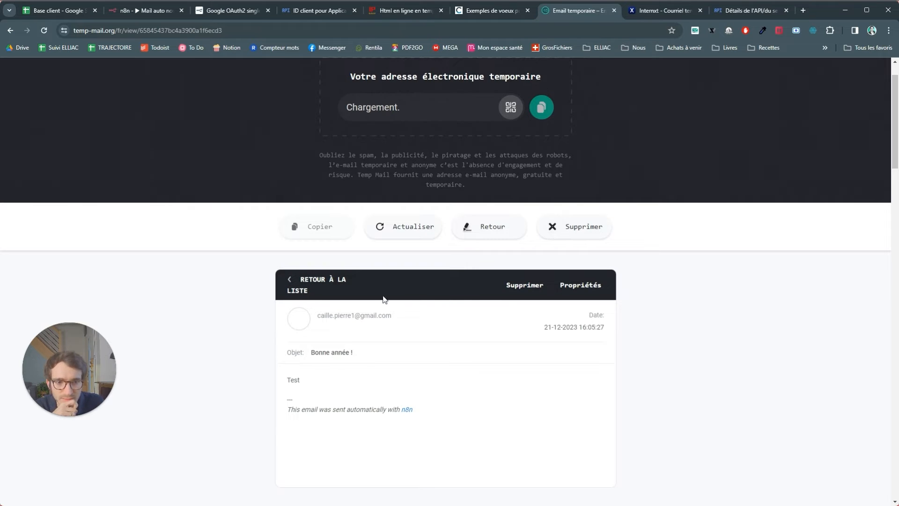
left_click(648, 14)
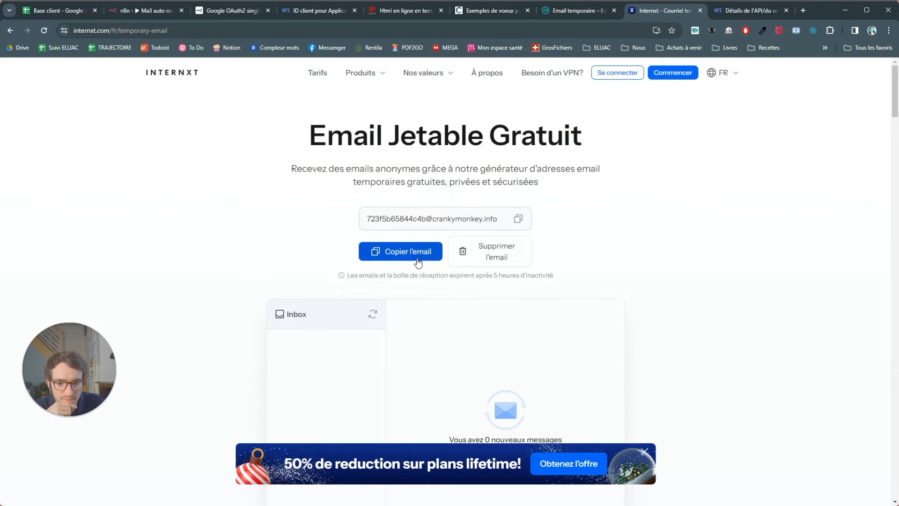
left_click(374, 315)
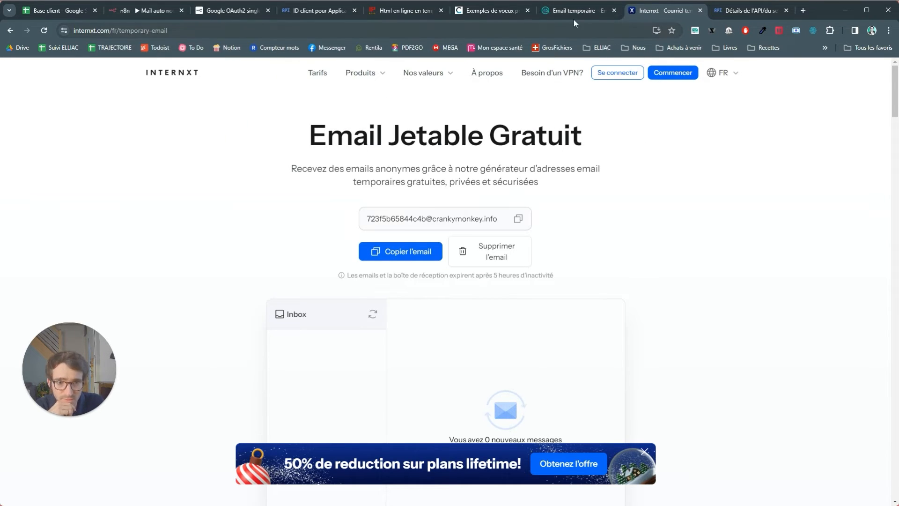
left_click(586, 14)
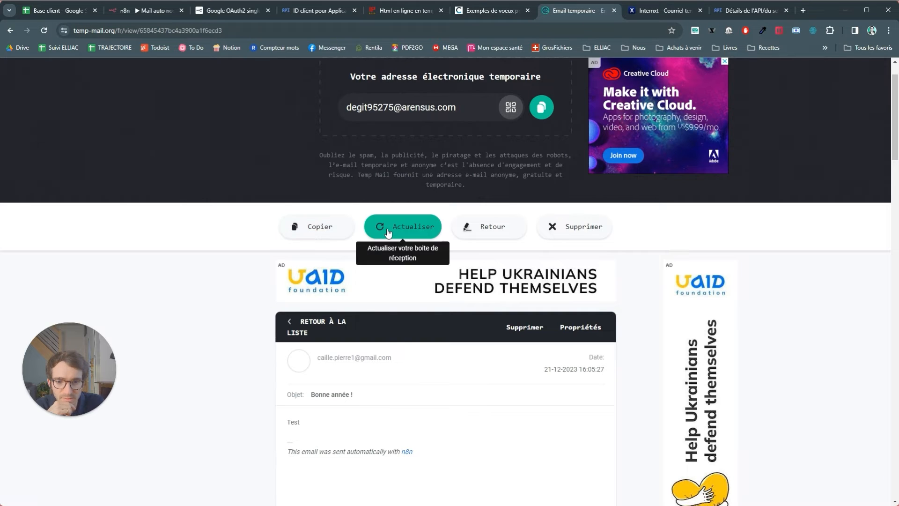
Step: Return to n8n, remove the connection between Filter and Gmail, and move the Gmail node farther from the Filter node
left_click(152, 13)
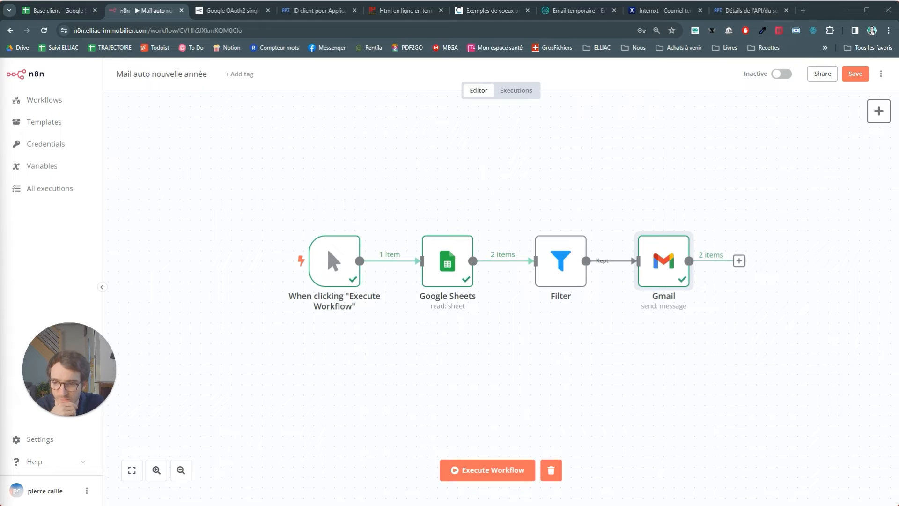
left_click_drag(521, 361, 212, 350)
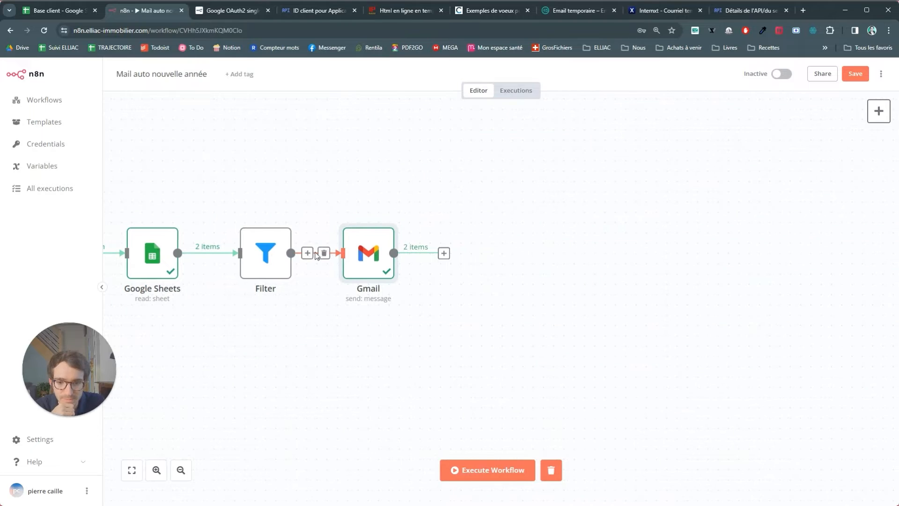
left_click(324, 256)
left_click_drag(367, 265, 572, 266)
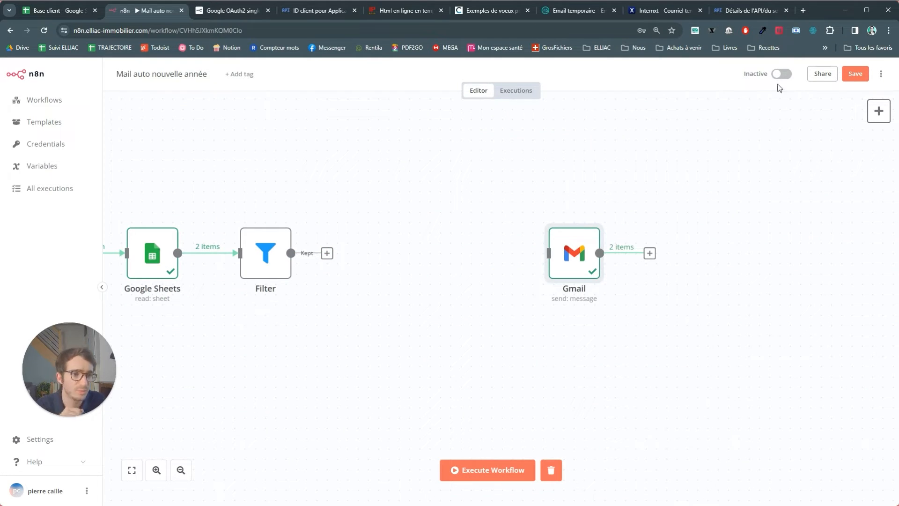
Step: Add a Loop Over Items (Split in Batches) node with its batch size left at 1
left_click(869, 115)
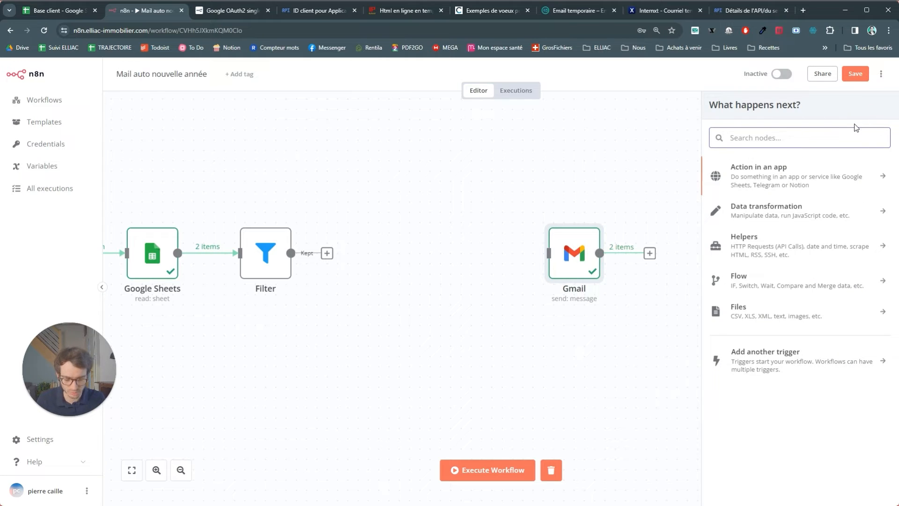
type("loo")
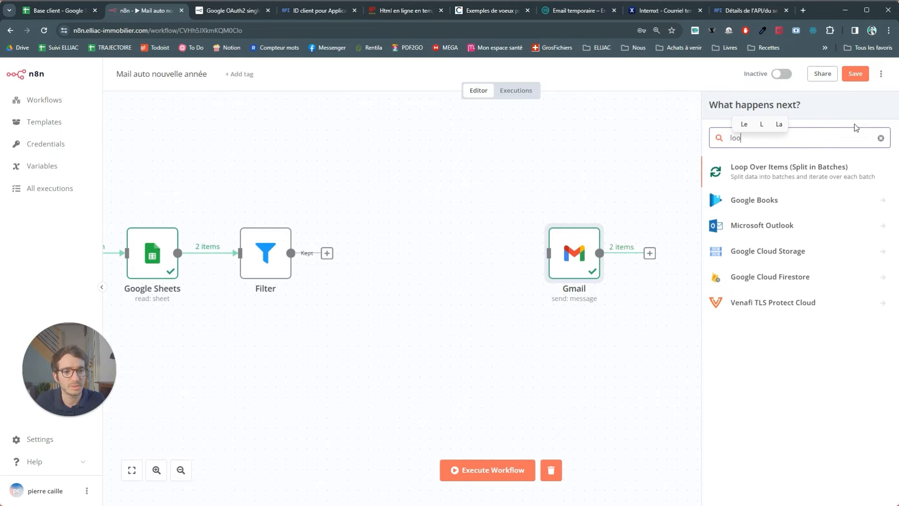
left_click(805, 173)
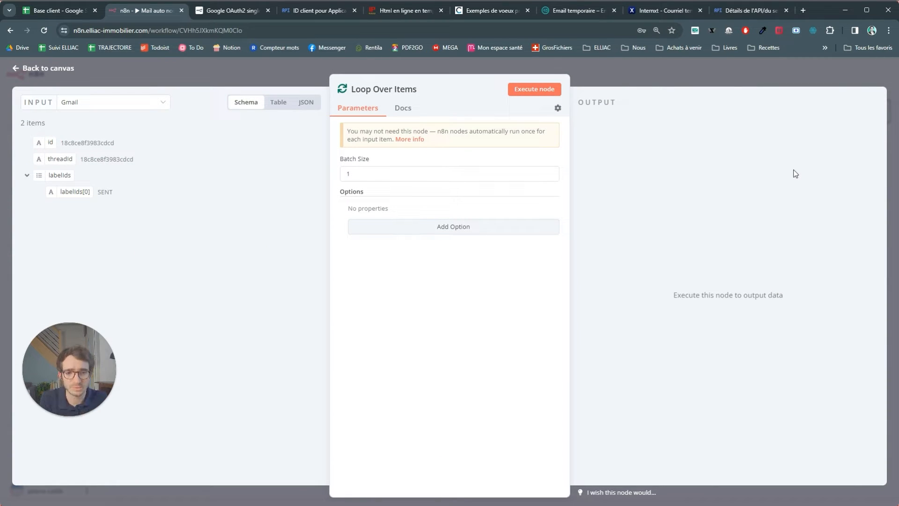
left_click(732, 85)
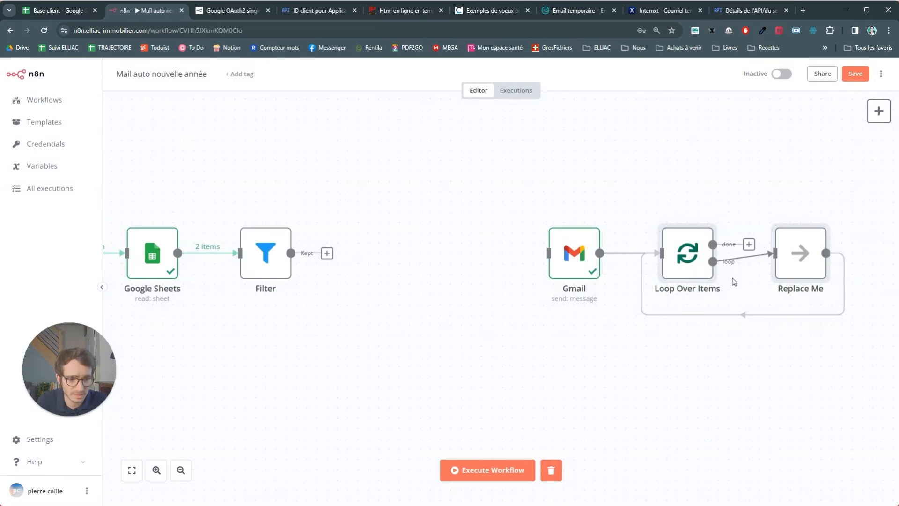
Step: Delete the Replace Me placeholder node and remove the connections leading into the Loop Over Items node
mouse_move(629, 255)
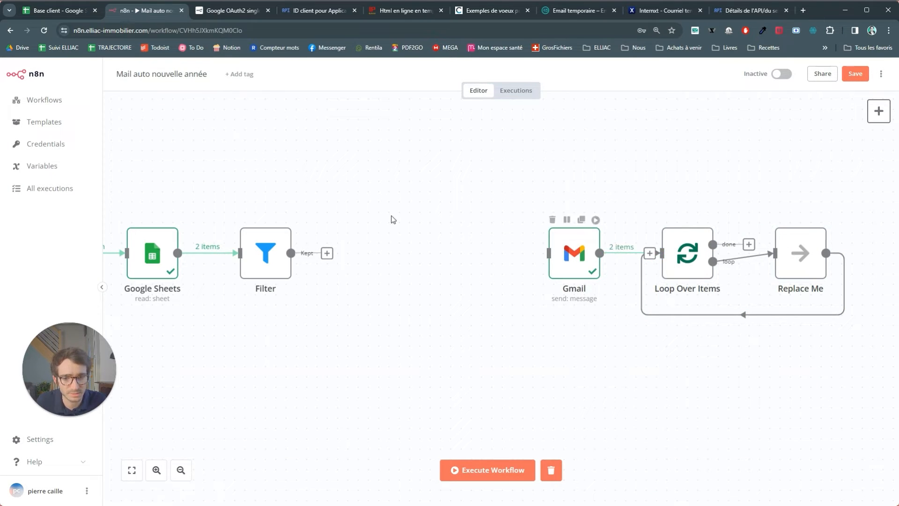
mouse_move(687, 243)
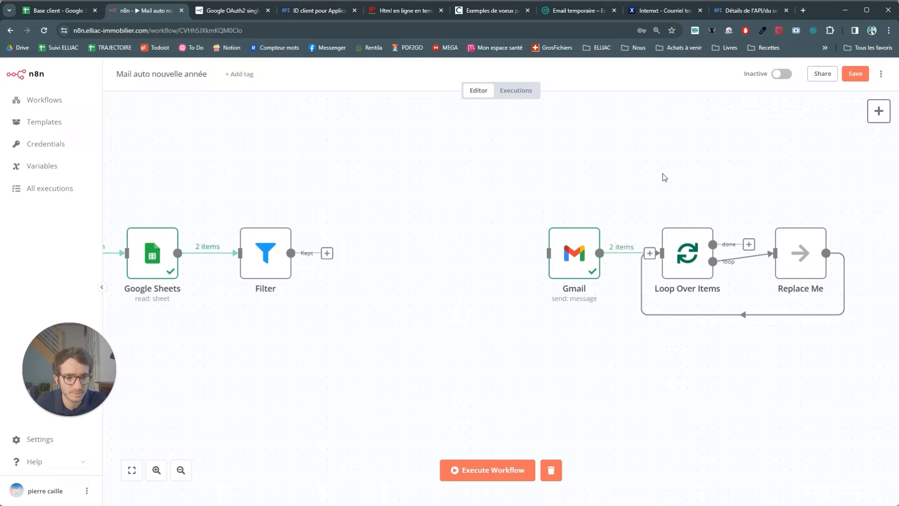
left_click(588, 259)
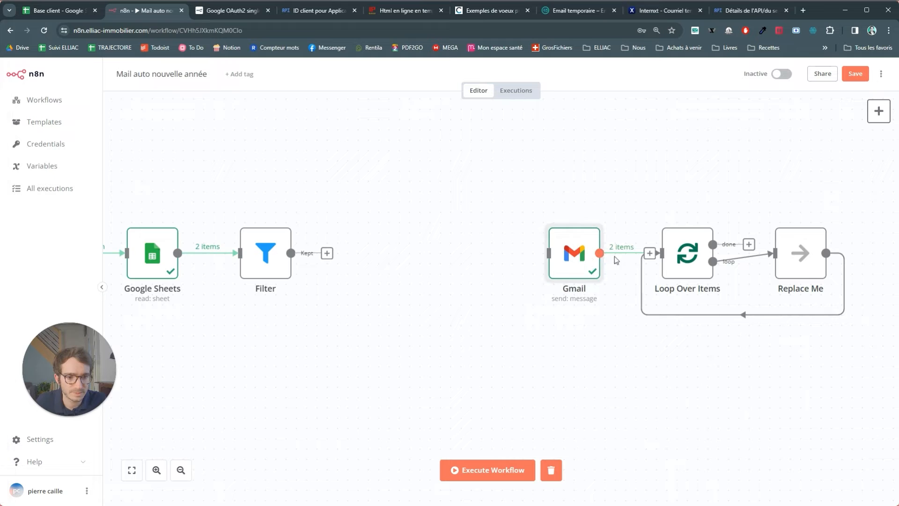
left_click(626, 251)
left_click_drag(823, 196, 678, 323)
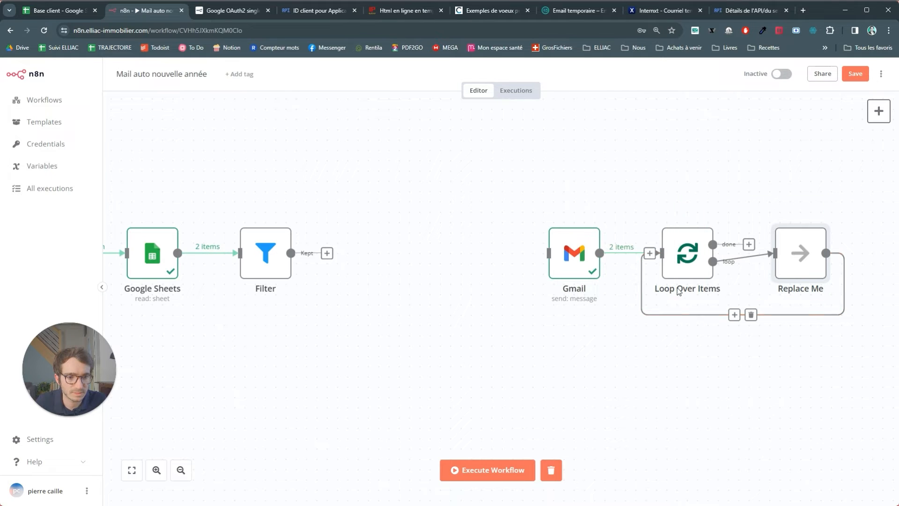
left_click(779, 219)
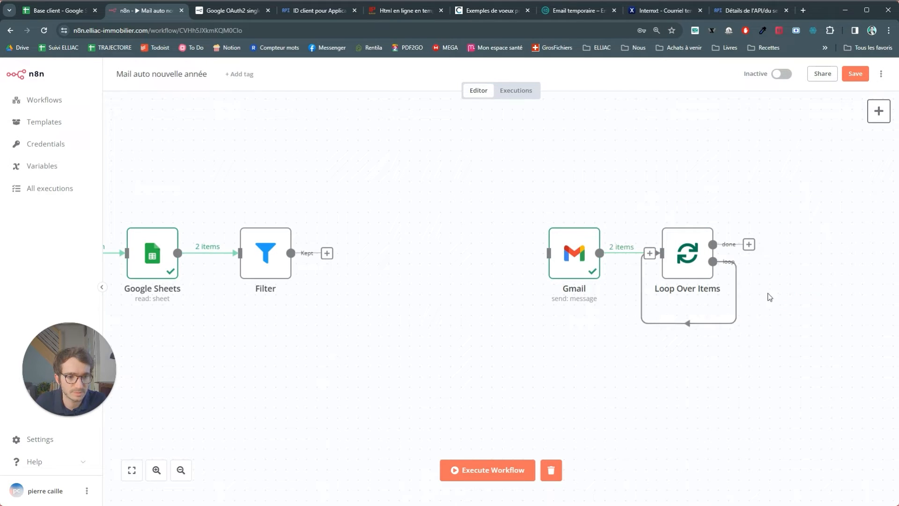
left_click(690, 323)
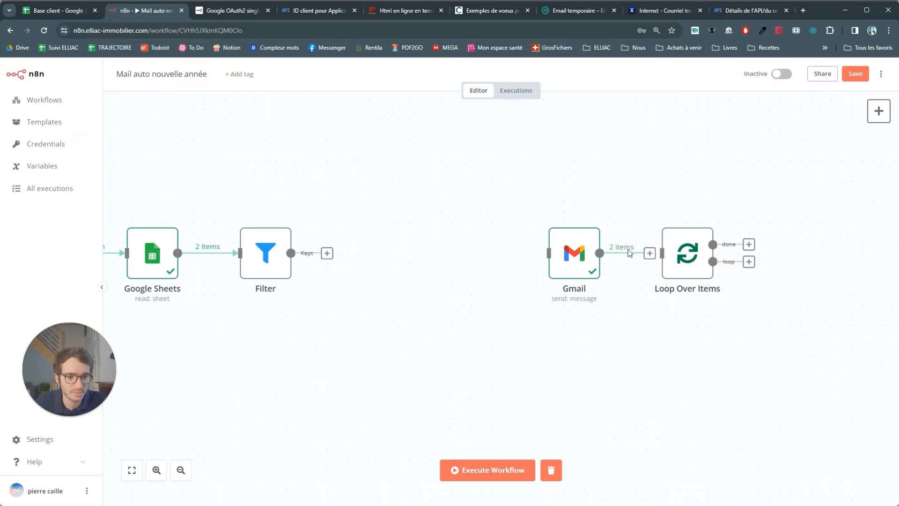
Step: Place the Loop Over Items node between Filter and Gmail, and connect the Filter's Kept output to its input
left_click_drag(692, 252, 383, 260)
left_click_drag(327, 253, 354, 253)
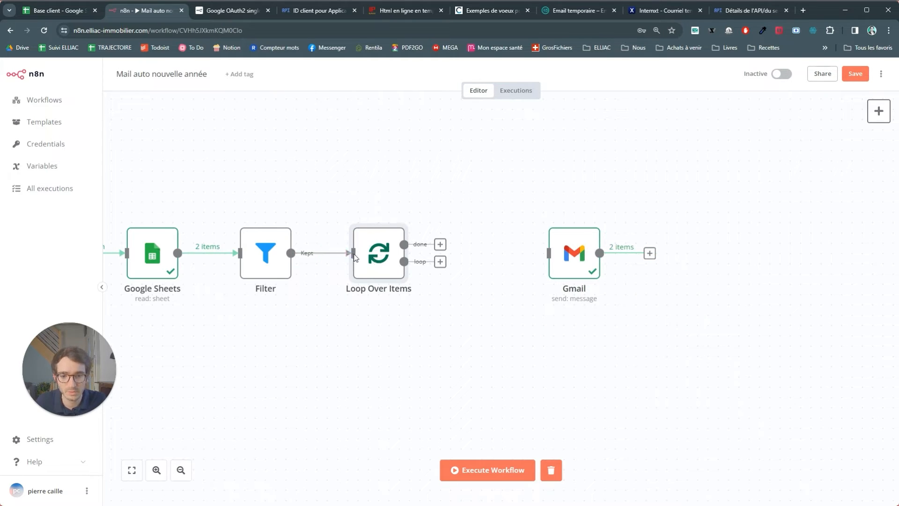
Step: Rename the Loop Over Items node to Boucle_ligne_GSheet and return to the canvas
double_click(376, 266)
left_click(383, 89)
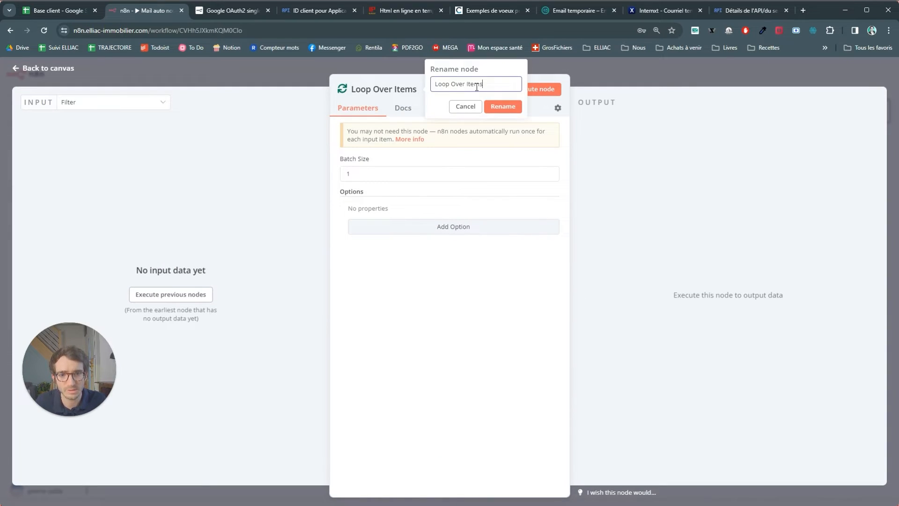
triple_click(477, 86)
type("Boucle")
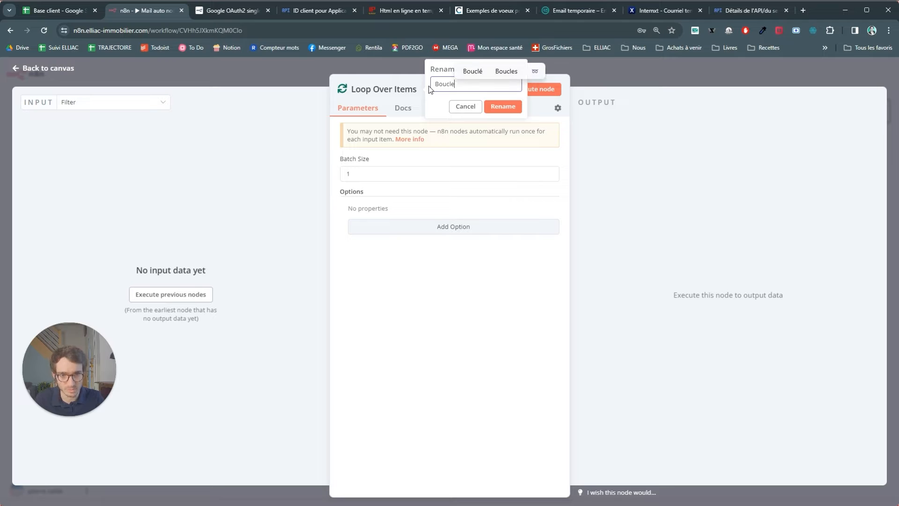
type("_ligne")
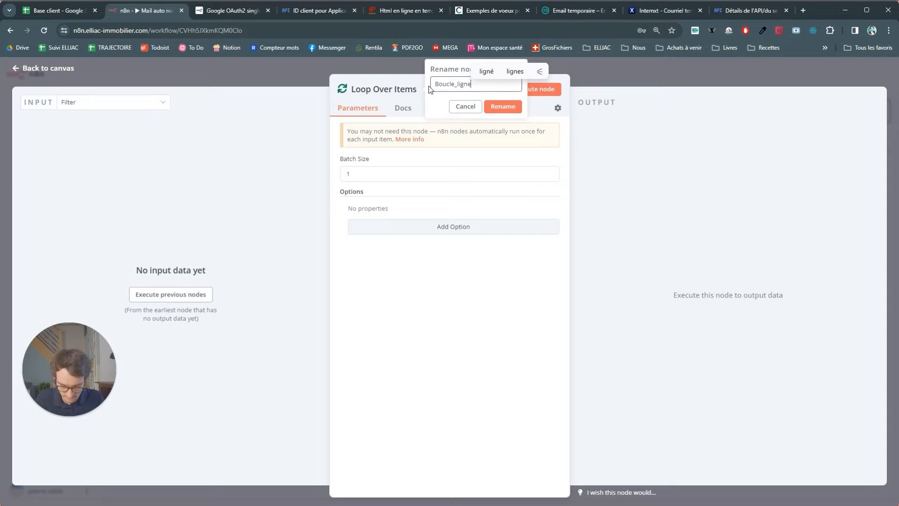
type("_")
type("GSheet")
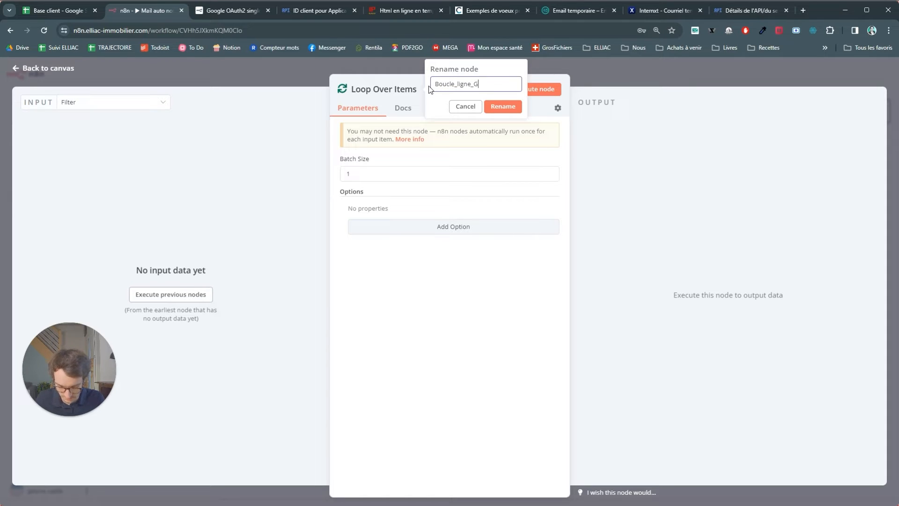
left_click(501, 106)
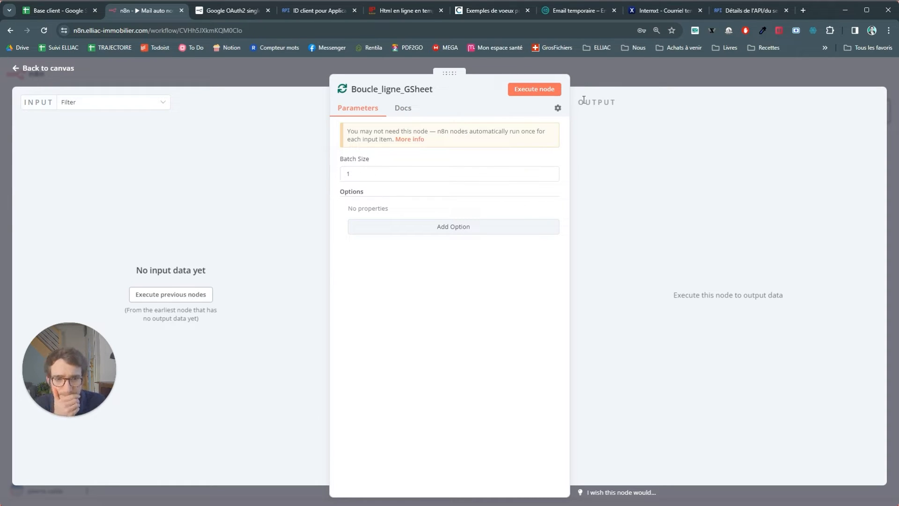
left_click(627, 83)
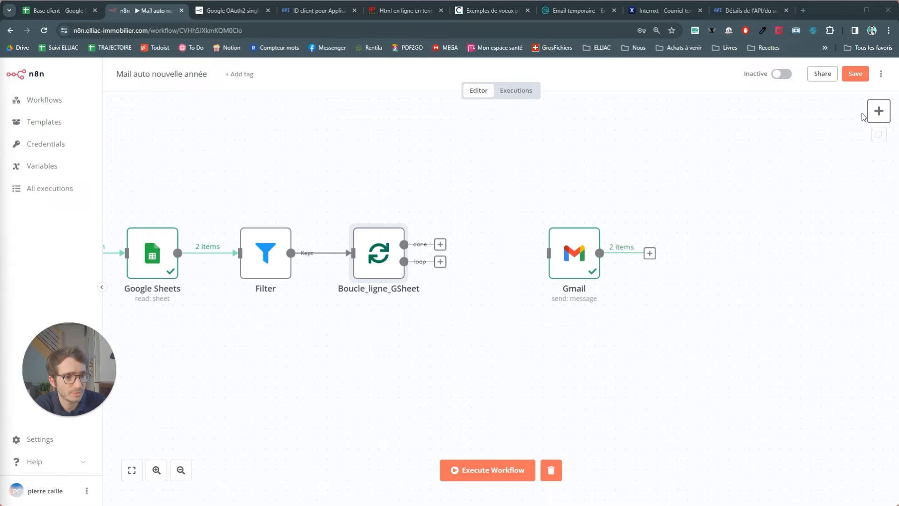
Step: Add an Edit Fields (Set) node and connect it to the loop output of Boucle_ligne_GSheet instead of the done output
left_click(875, 112)
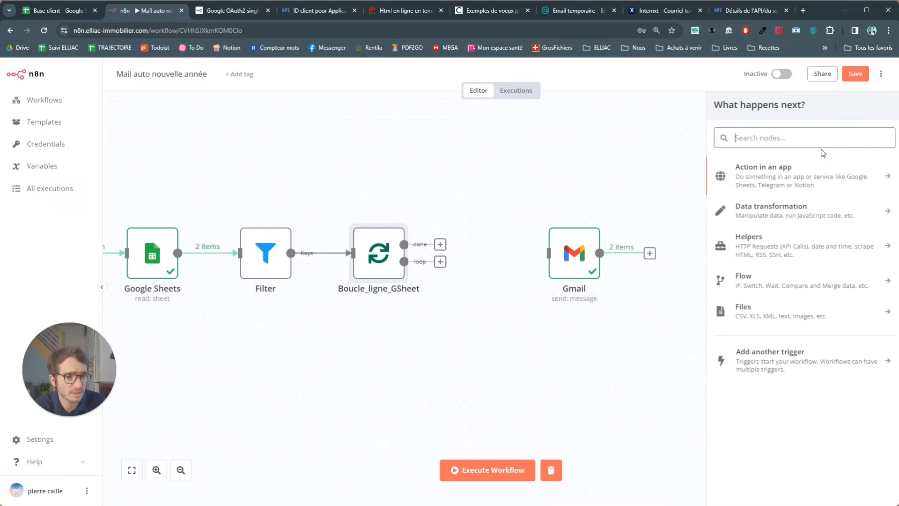
left_click(749, 217)
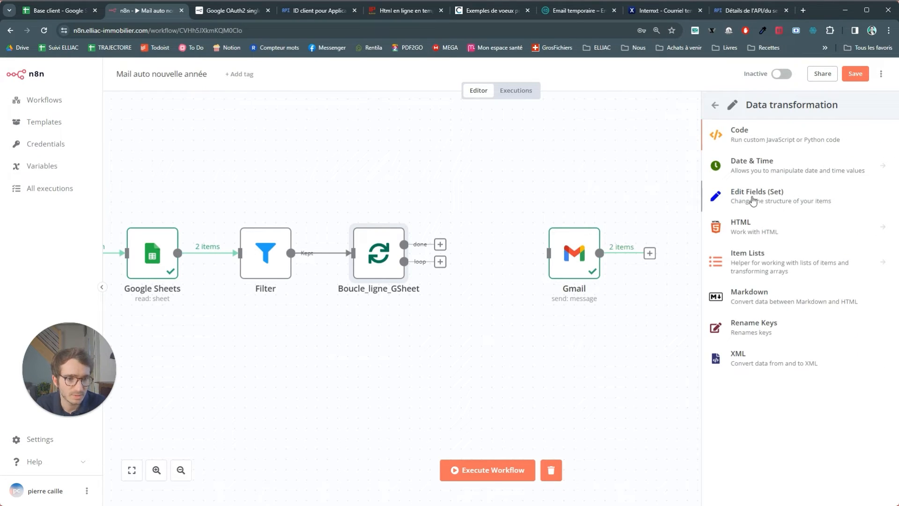
left_click(751, 202)
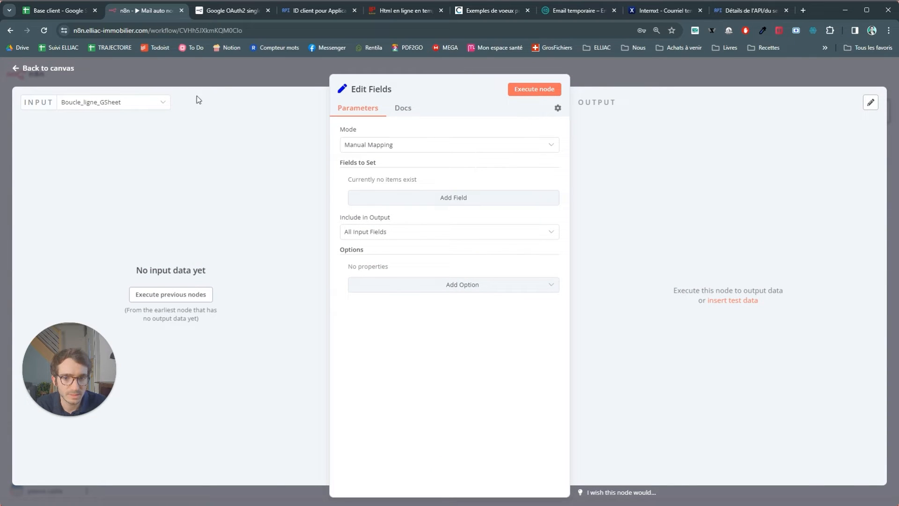
left_click(223, 78)
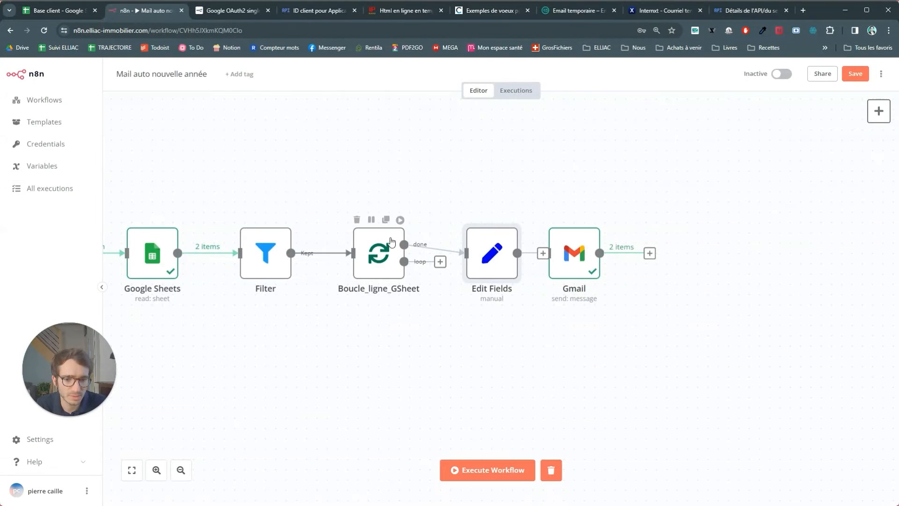
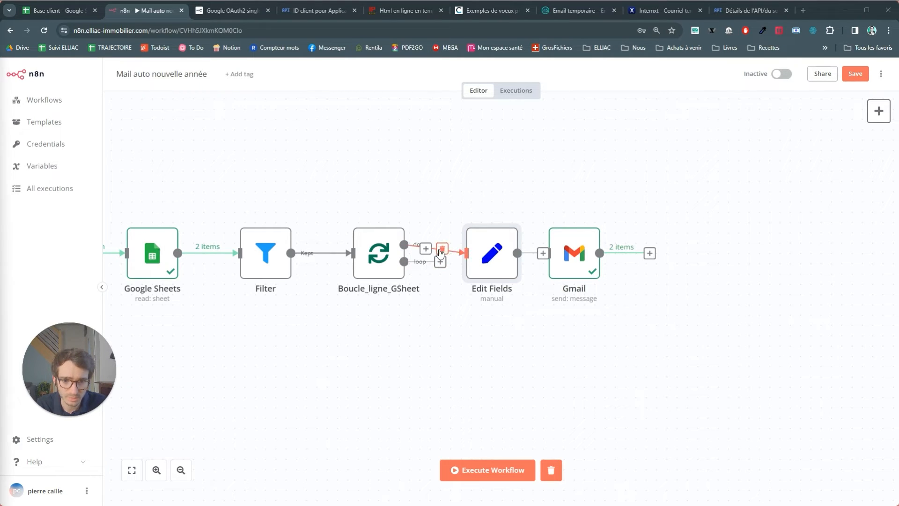
left_click(441, 250)
left_click_drag(440, 261, 468, 254)
Step: Rename the Edit Fields node to Incrementer_vraible_i and keep its mode at Manual Mapping
double_click(492, 253)
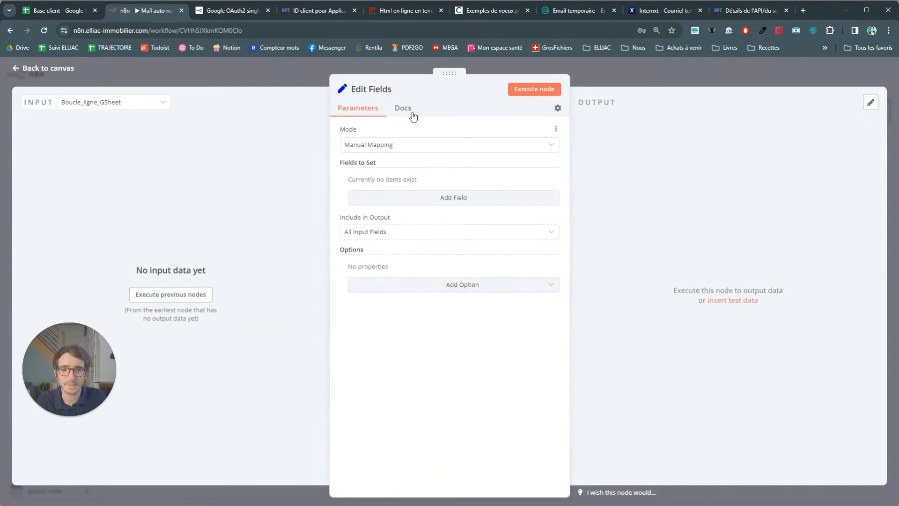
left_click(395, 90)
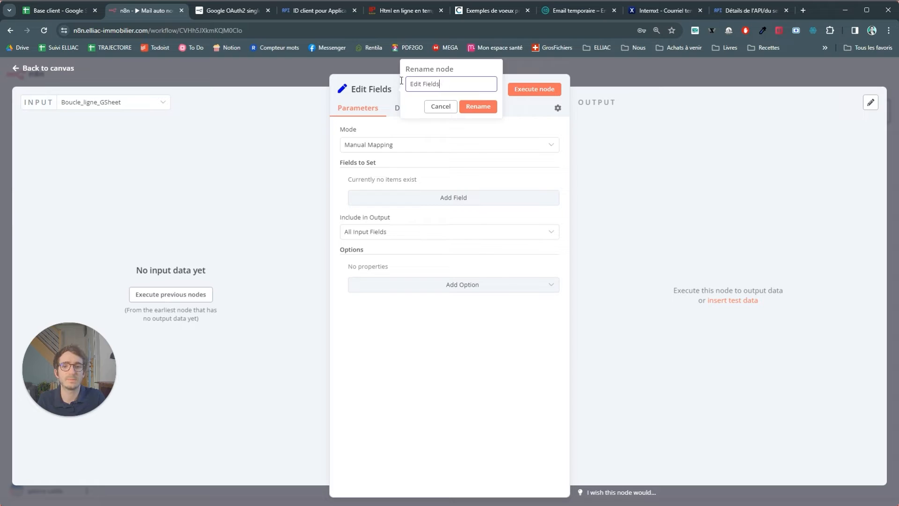
key("ctrl+a")
type("Incremen")
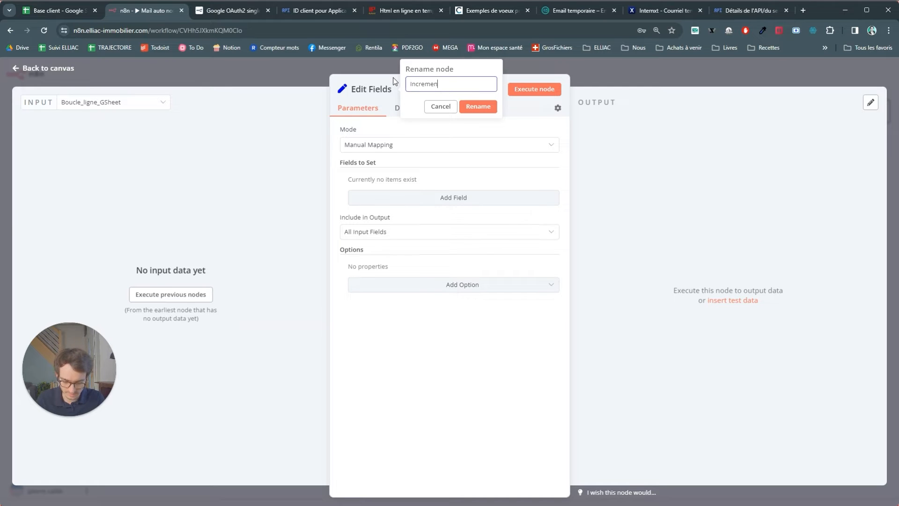
type("ter_i")
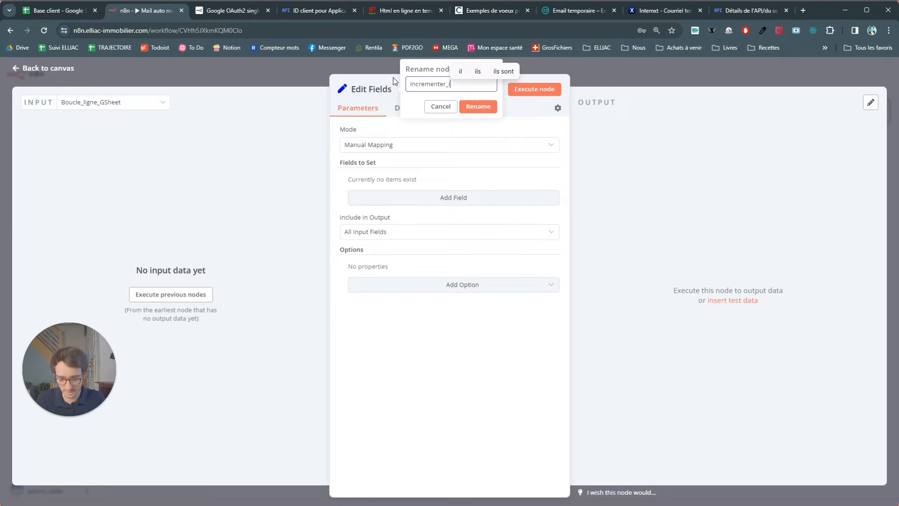
key("BackSpace")
type("vraible")
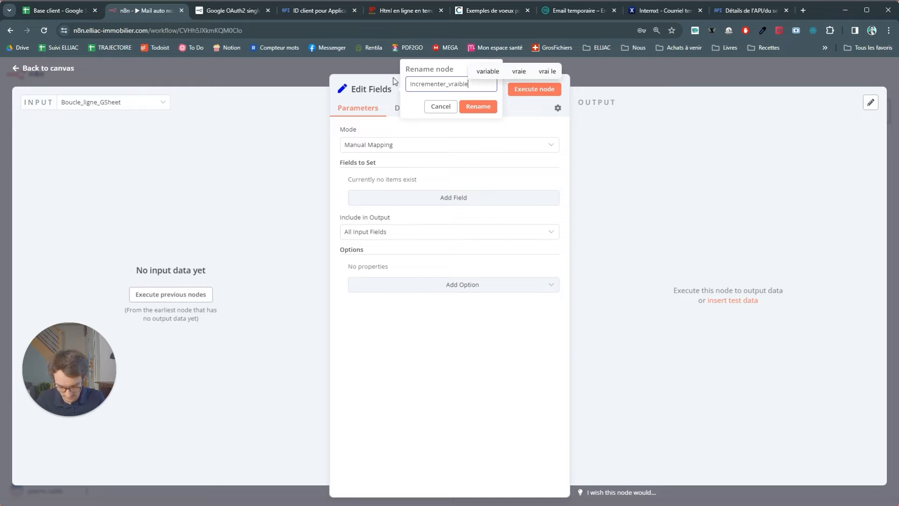
type("i")
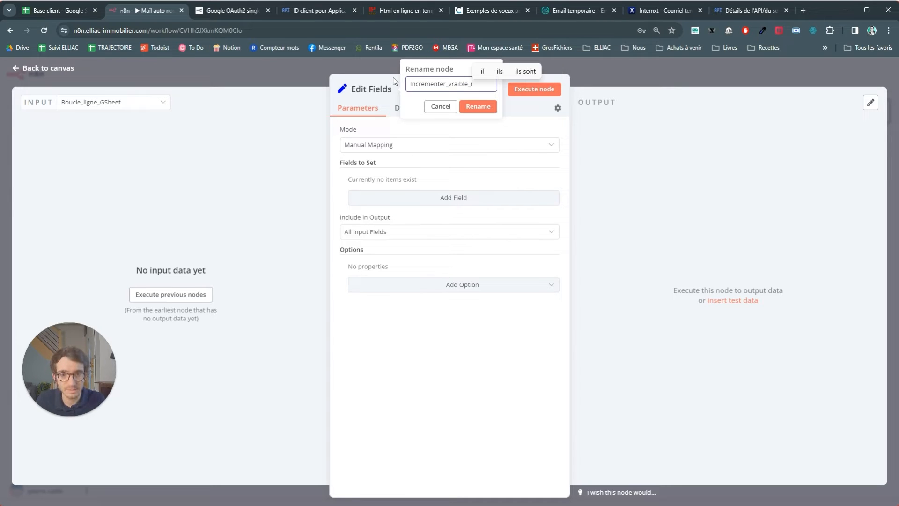
key("Return")
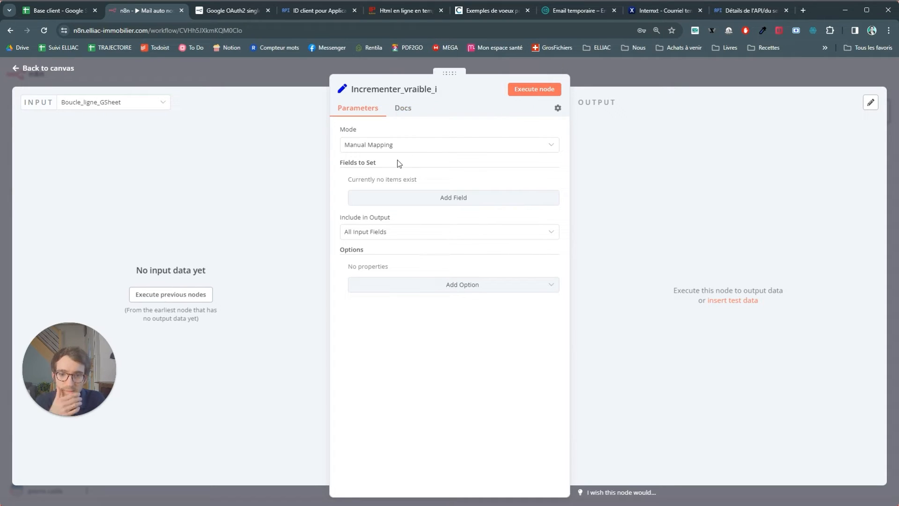
left_click(376, 149)
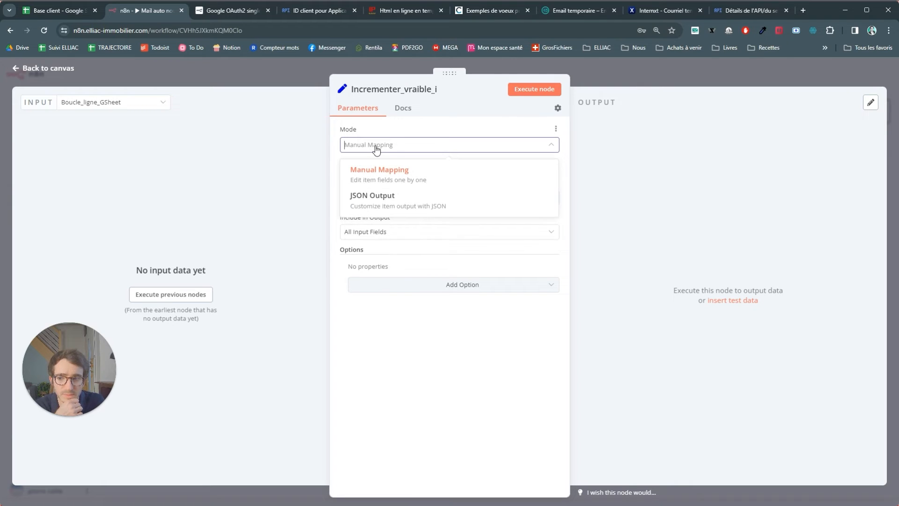
left_click(376, 149)
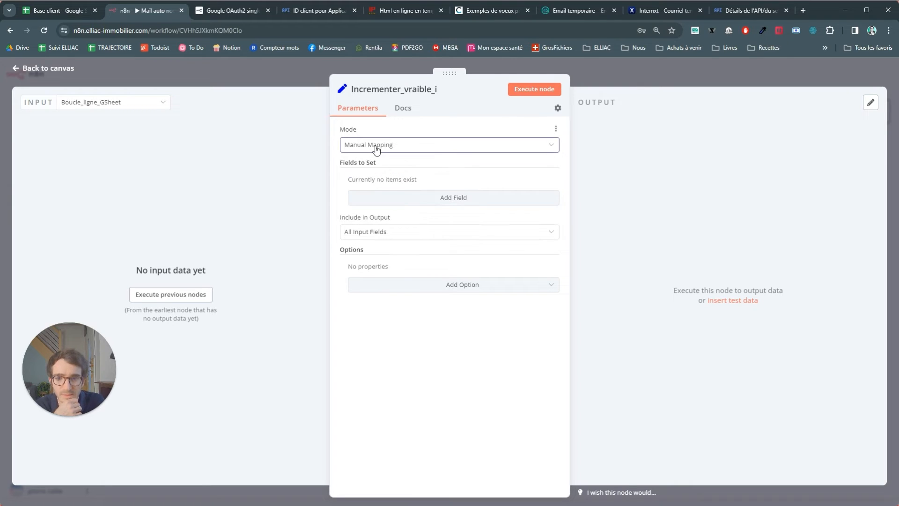
Step: Add a String field named "i" to the Incrementer_vraible_i node and keep the node's name
left_click(364, 198)
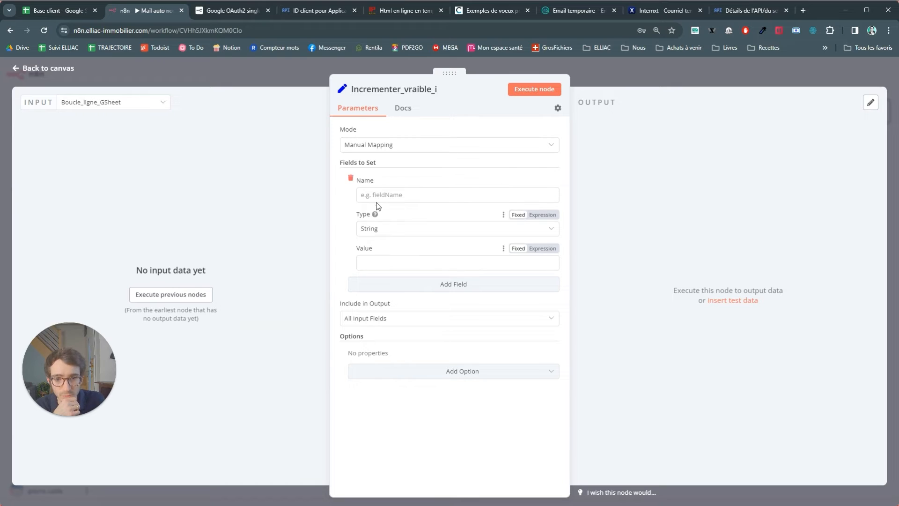
left_click(417, 232)
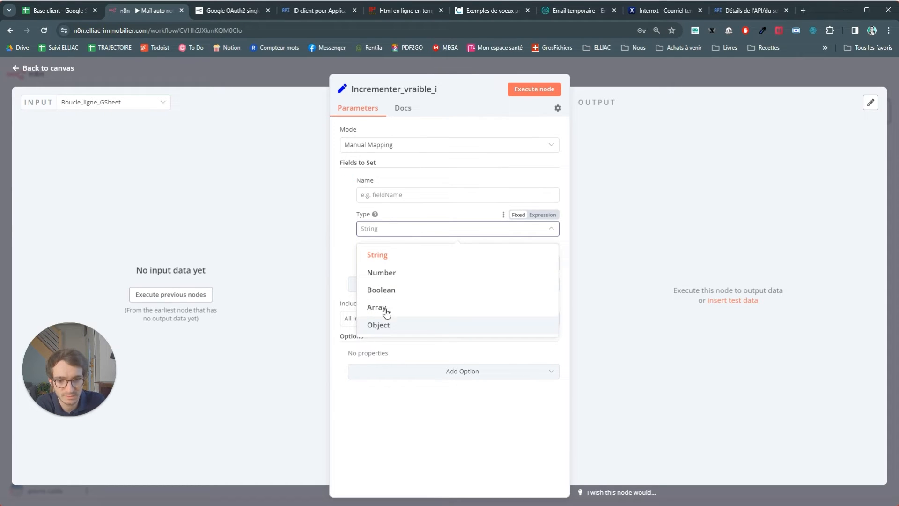
left_click(378, 255)
left_click(388, 196)
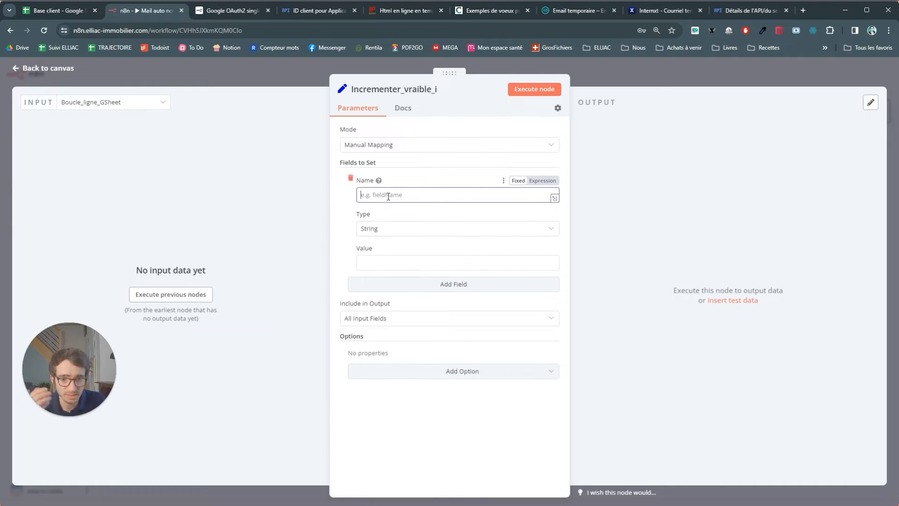
type("i")
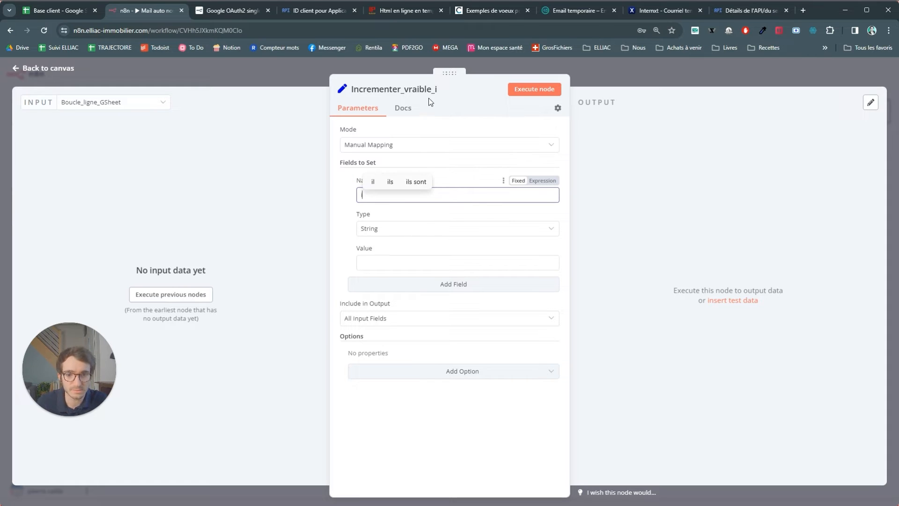
left_click(437, 91)
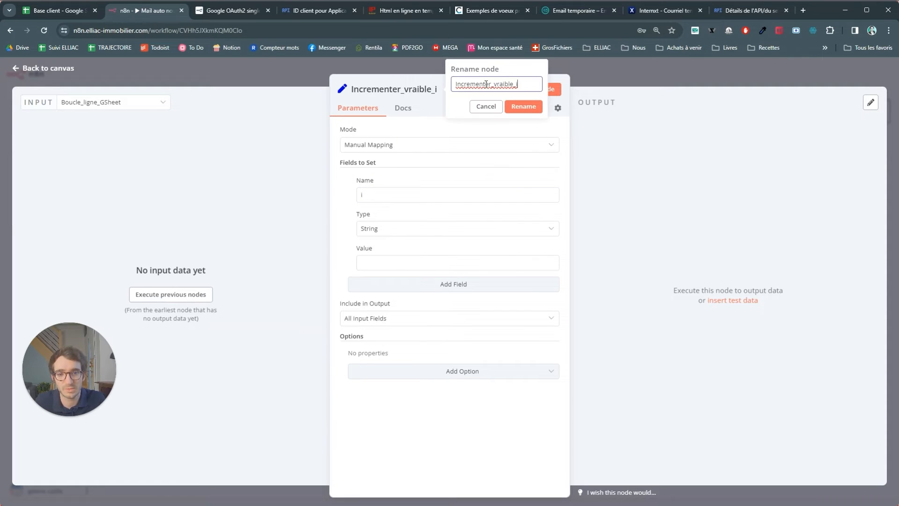
left_click(523, 106)
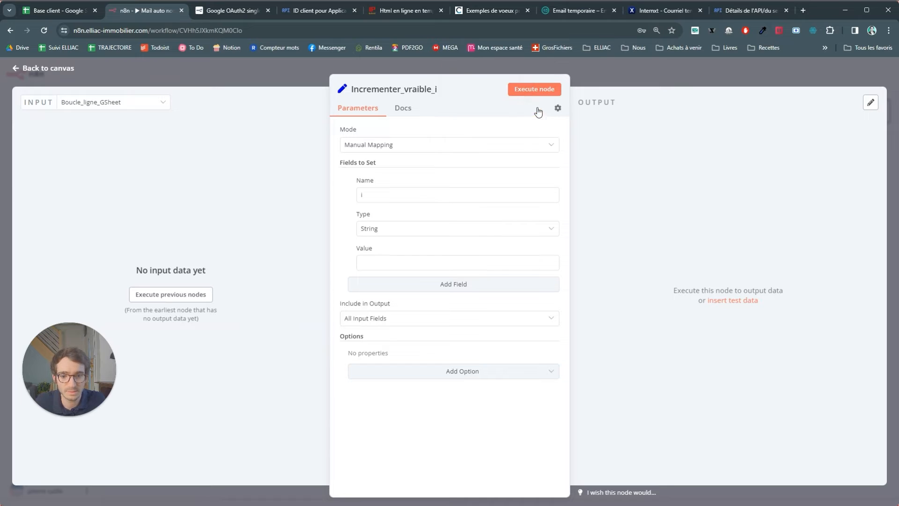
Step: Map the i field's value to row_number from the Google Sheets node, execute the node and return to the canvas
left_click(373, 265)
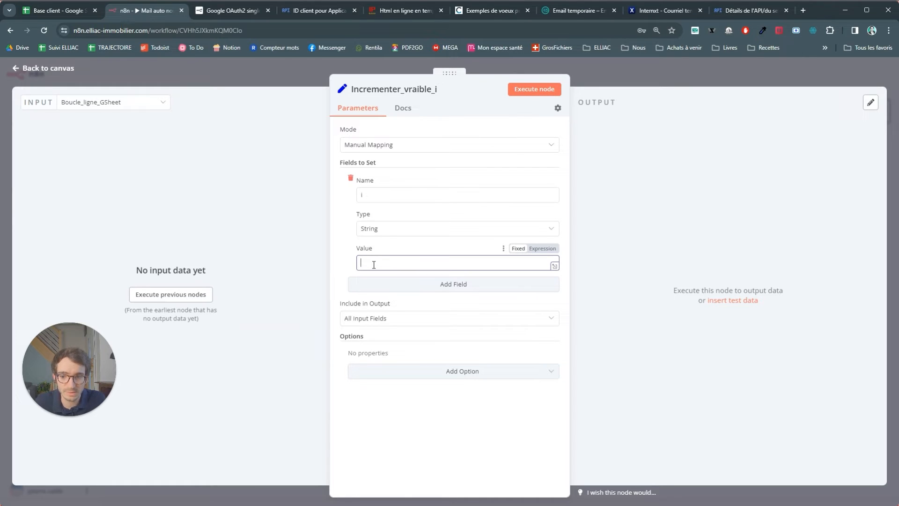
left_click(100, 105)
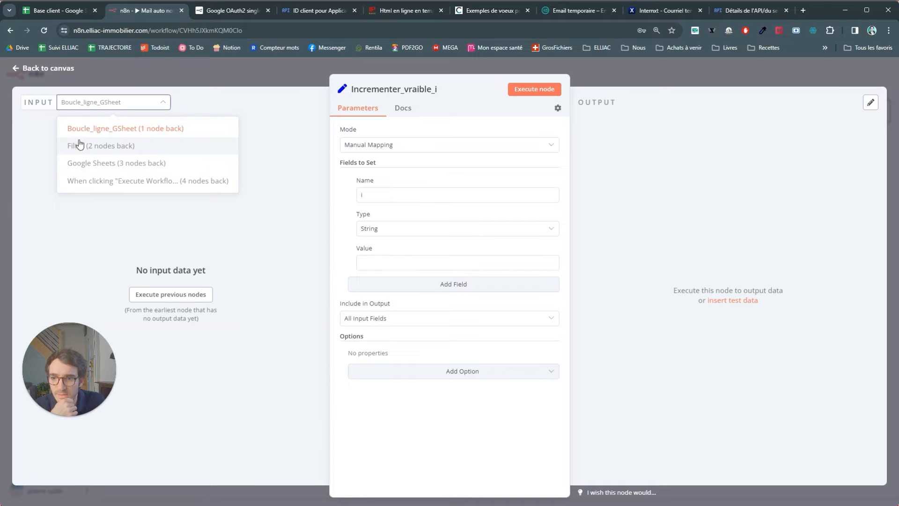
left_click(81, 165)
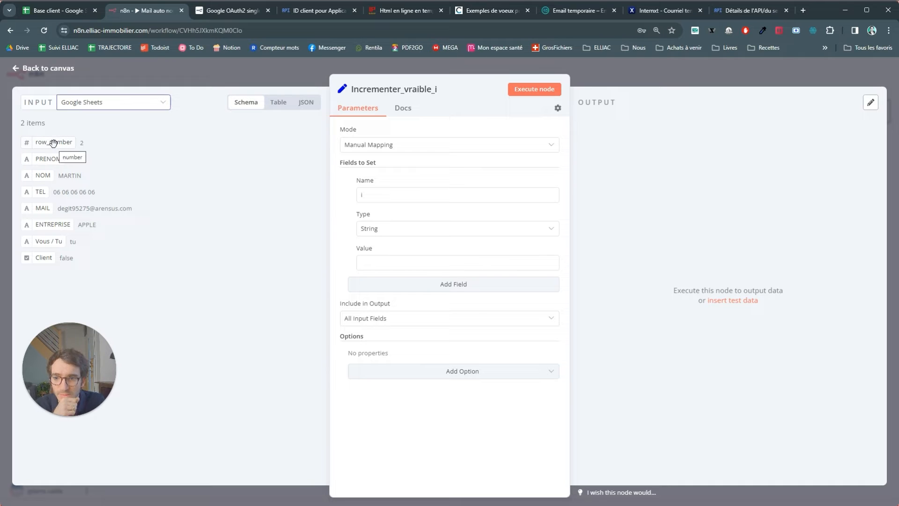
left_click_drag(53, 143, 401, 267)
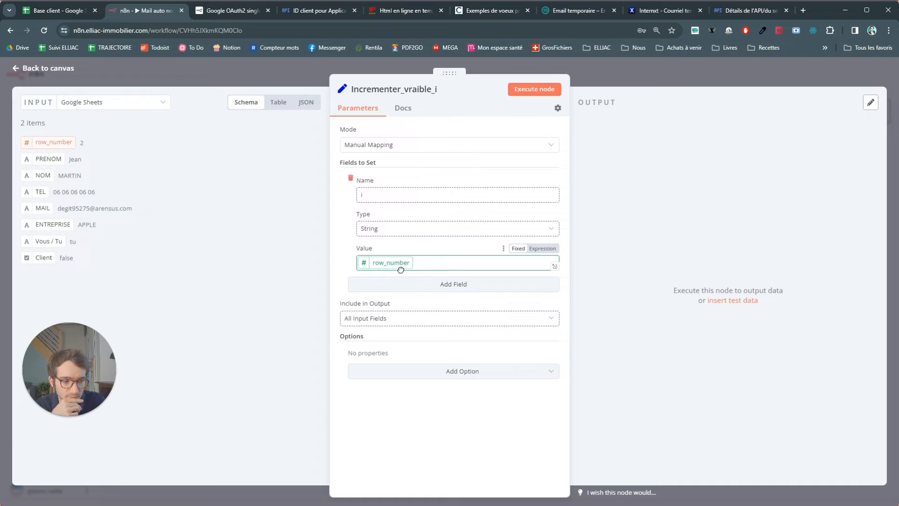
left_click_drag(402, 270, 400, 270)
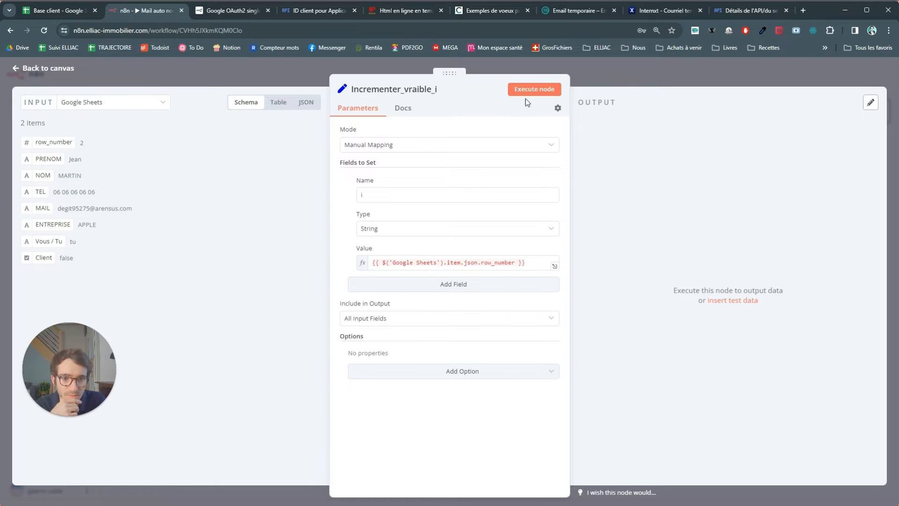
left_click(552, 89)
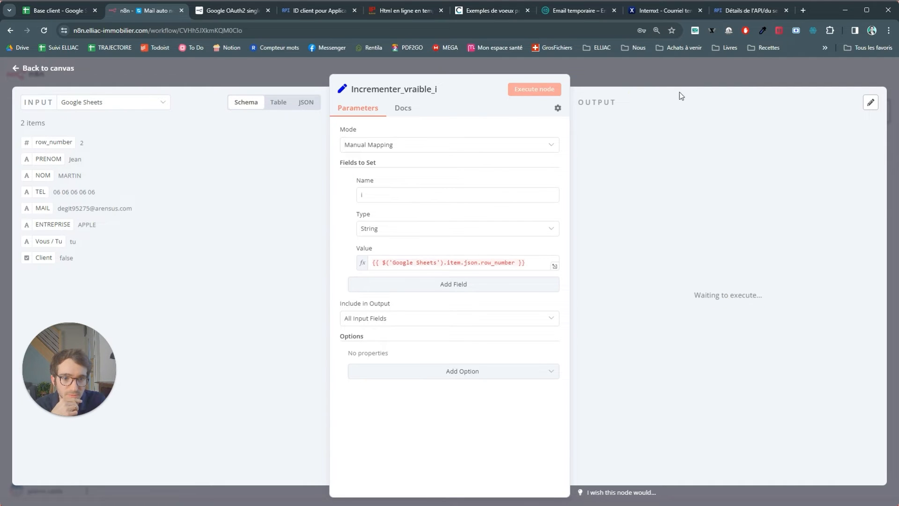
left_click(675, 85)
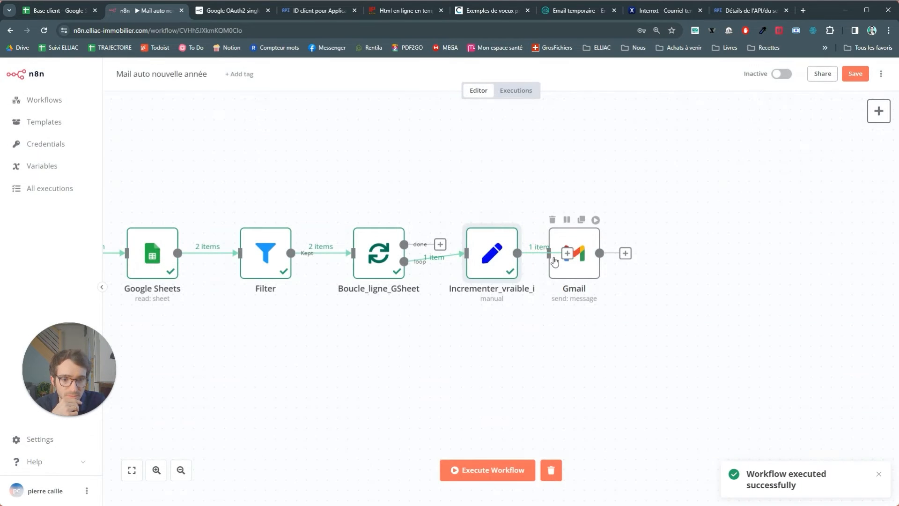
Step: Space out the Gmail node, loop its output back into Boucle_ligne_GSheet's input, and clear the previous execution data
left_click_drag(569, 276, 576, 254)
mouse_move(594, 257)
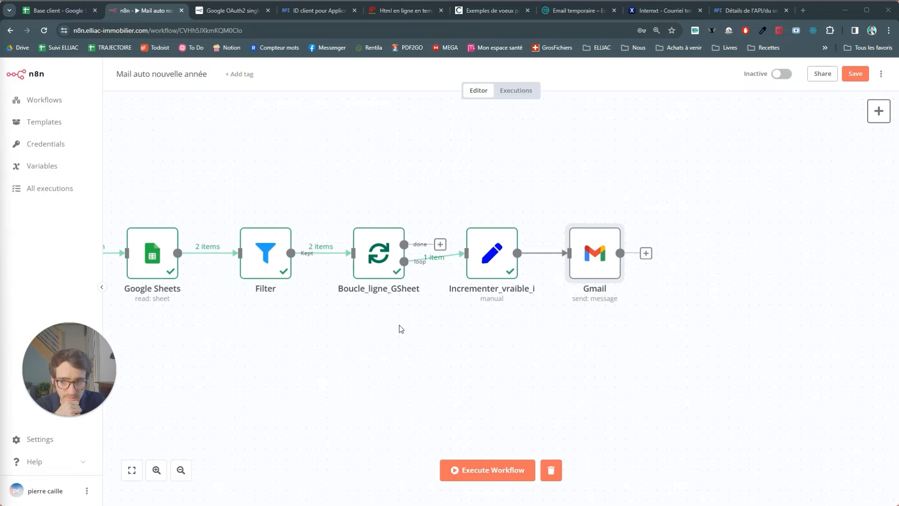
left_click_drag(598, 272, 670, 272)
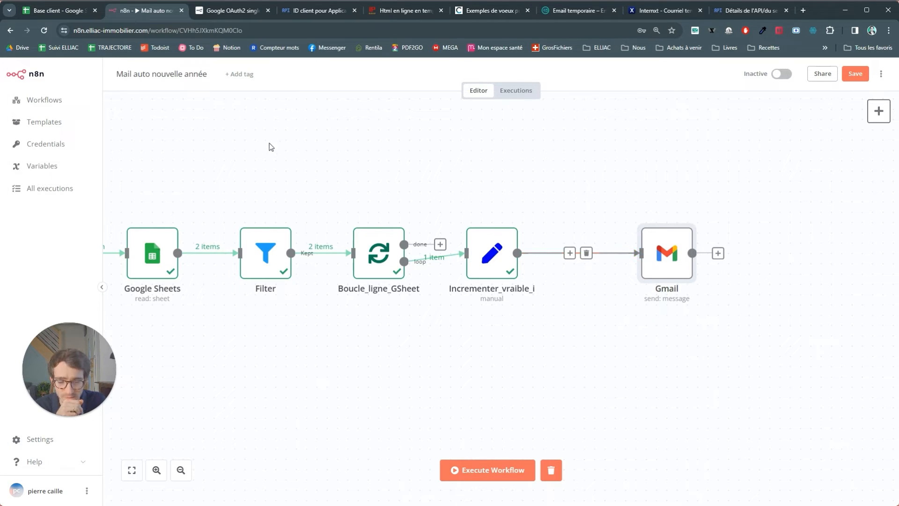
left_click_drag(744, 272, 351, 257)
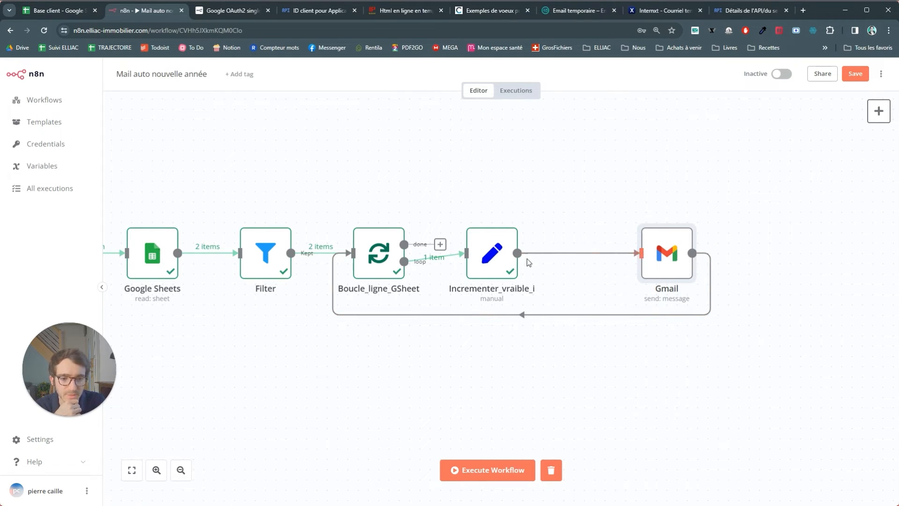
left_click(550, 471)
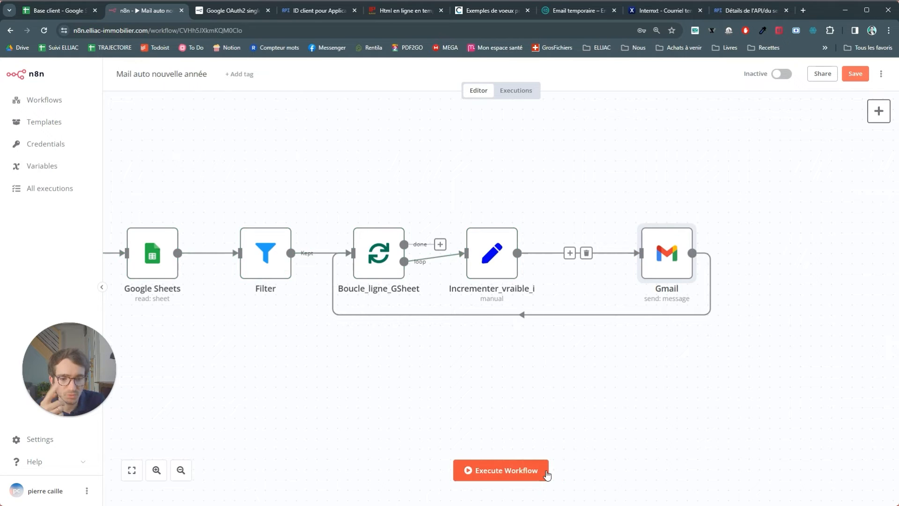
Step: Switch to the Temp Mail tab, return to its message list, and check the Internxt temporary inbox
left_click(472, 14)
left_click(566, 11)
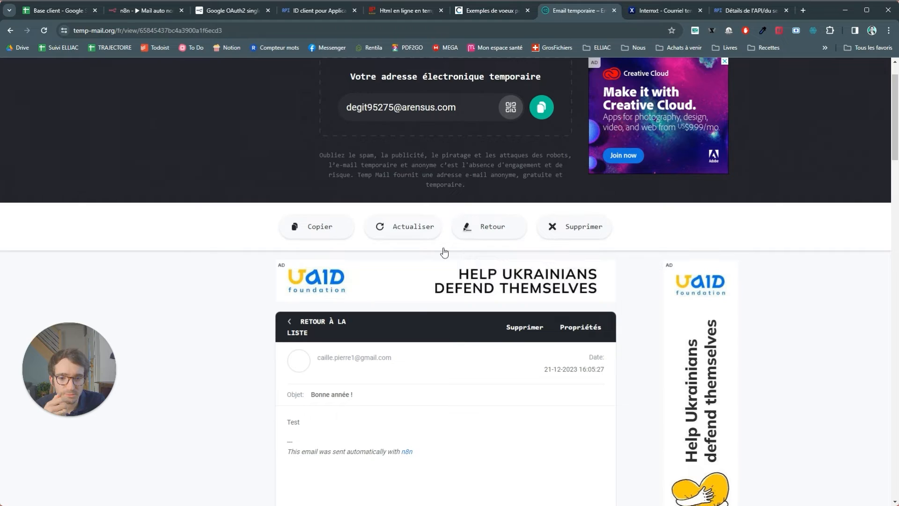
scroll(407, 300, "down", 1)
left_click(396, 179)
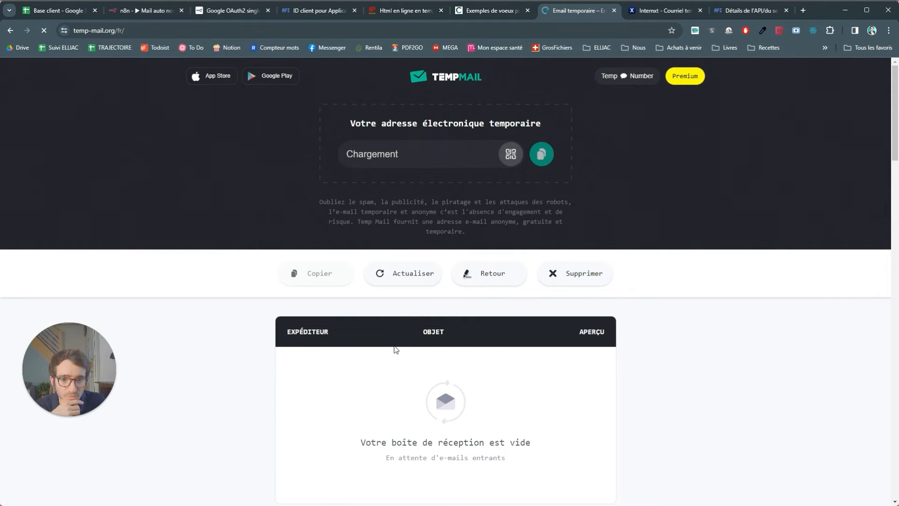
left_click(651, 11)
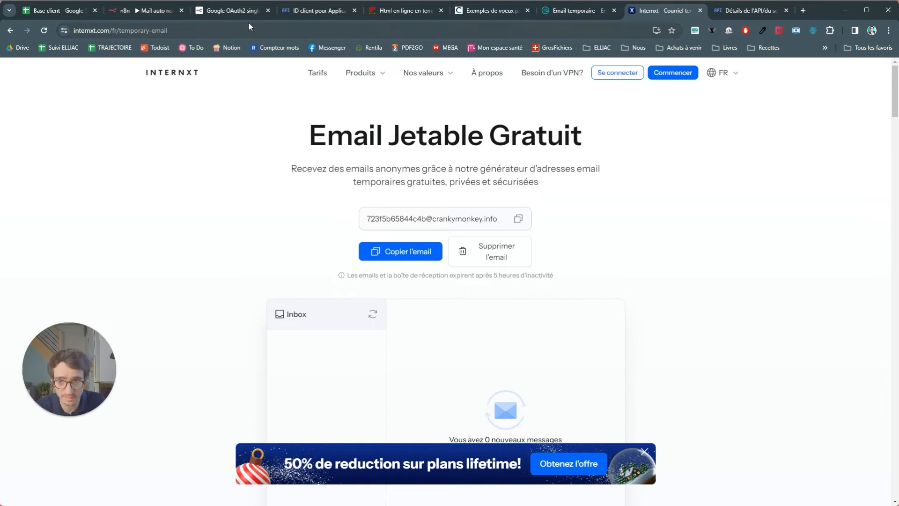
Step: Switch back to n8n and execute the whole workflow, leaving the loop's done output without a follow-up node
left_click(174, 14)
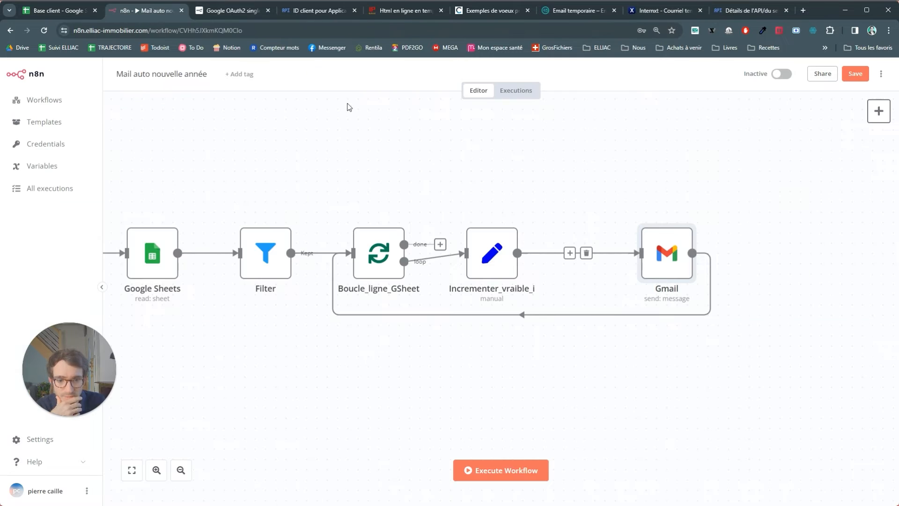
left_click(534, 469)
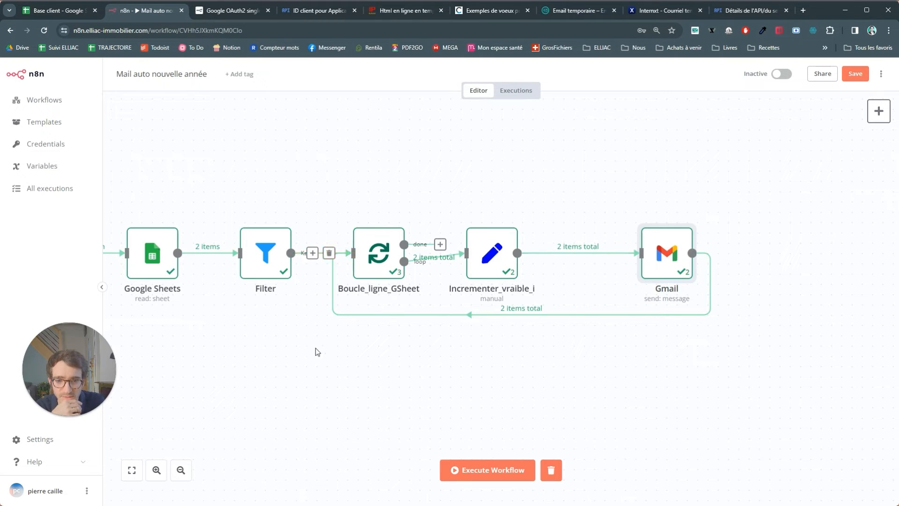
mouse_move(426, 262)
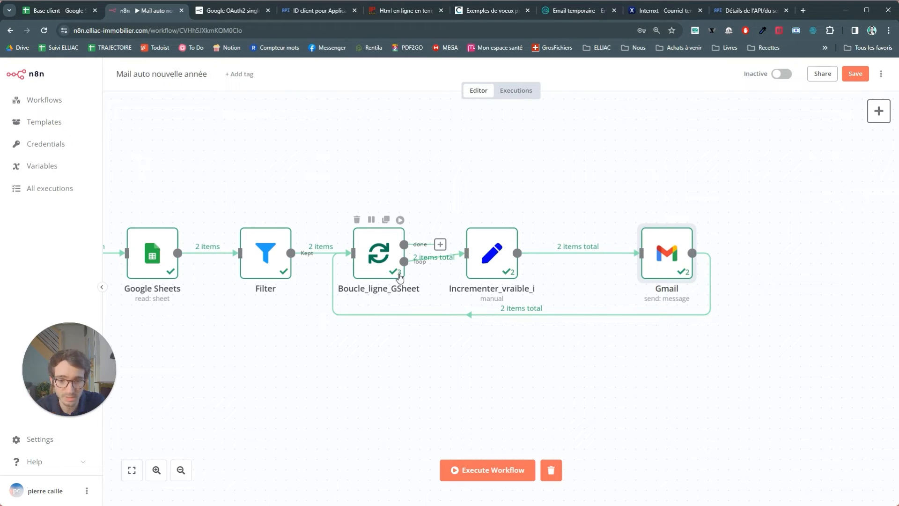
left_click(440, 245)
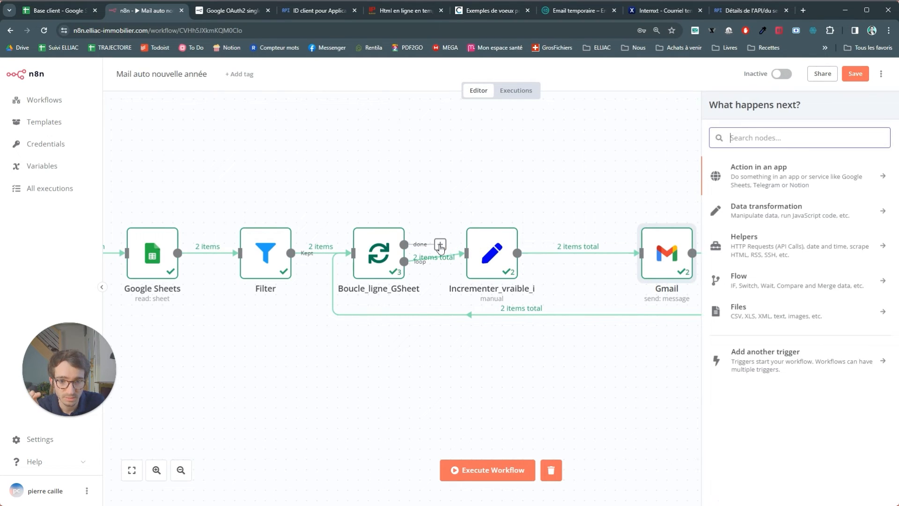
left_click(465, 196)
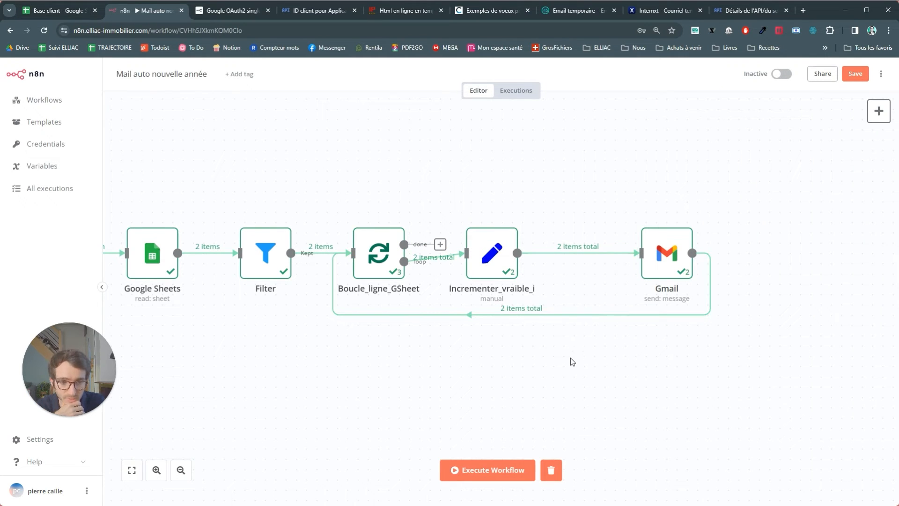
Step: Check both temporary inboxes for the sent e-mails and compare the Internxt address with the client sheet's MAIL column
left_click(553, 14)
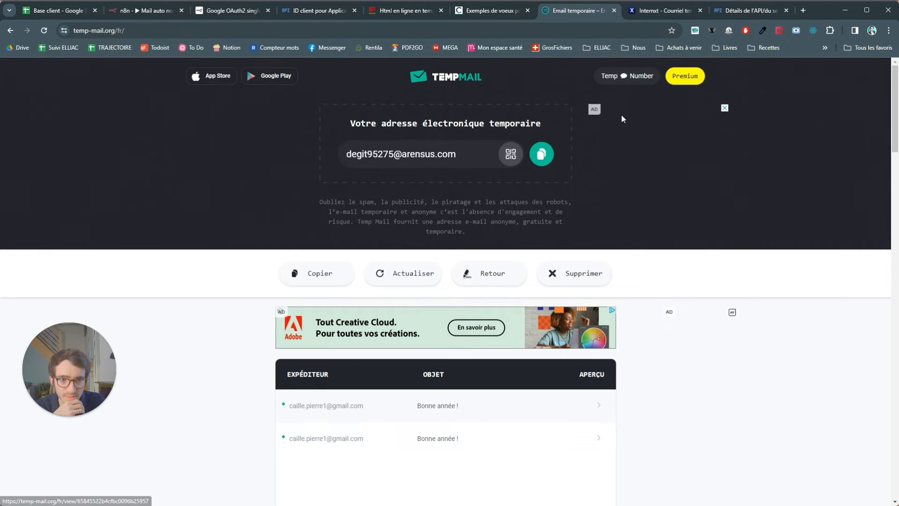
left_click(665, 13)
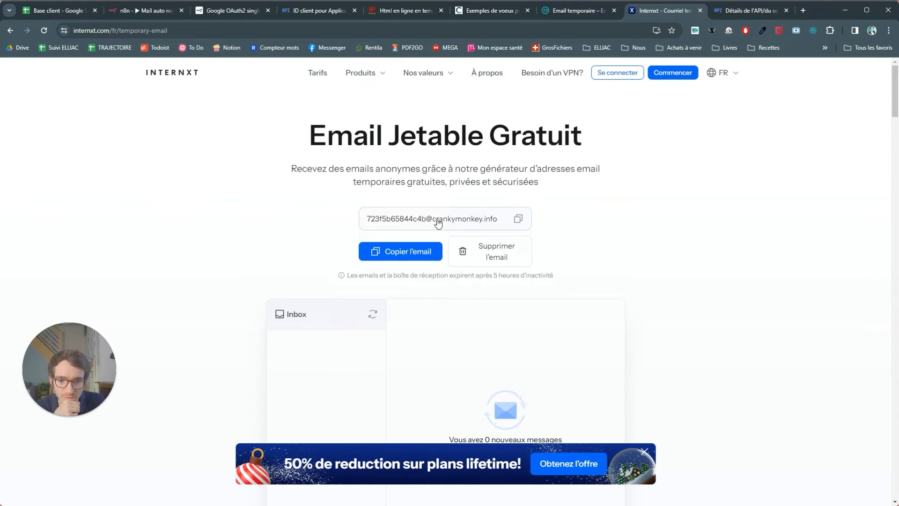
left_click(33, 12)
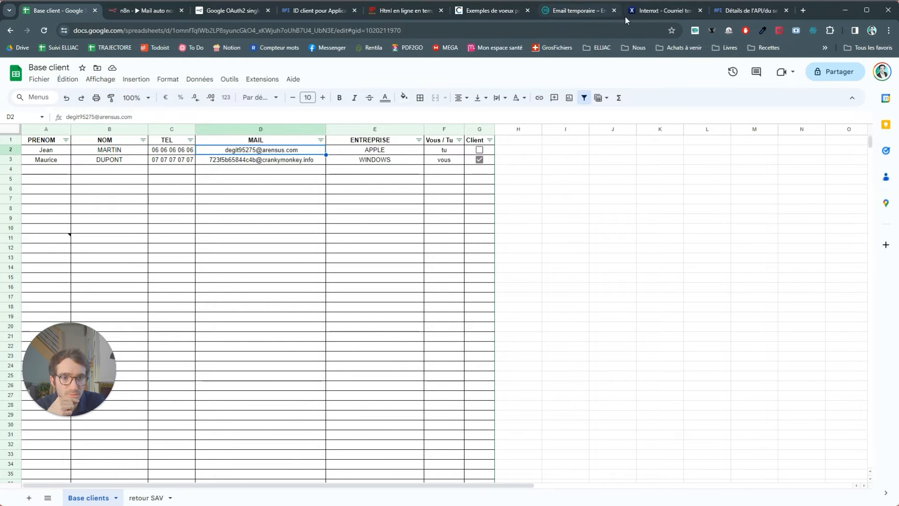
left_click(639, 12)
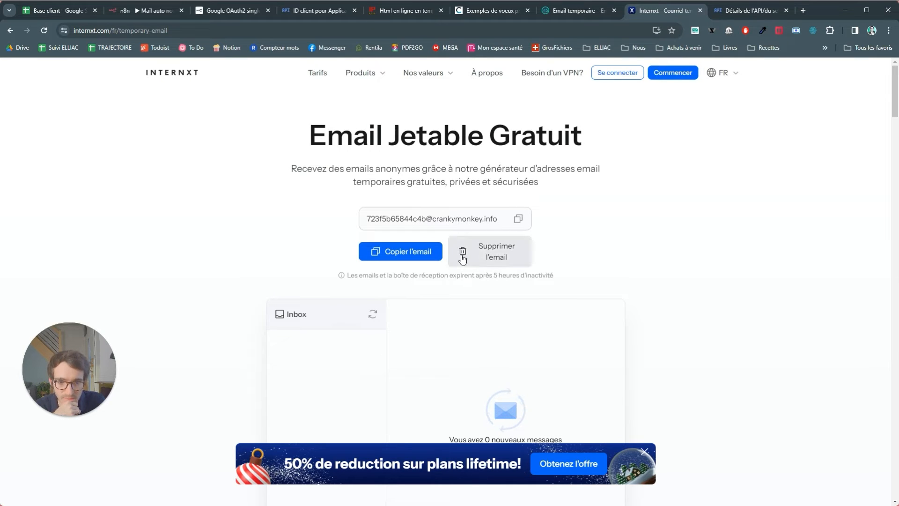
double_click(372, 316)
scroll(363, 318, "down", 3)
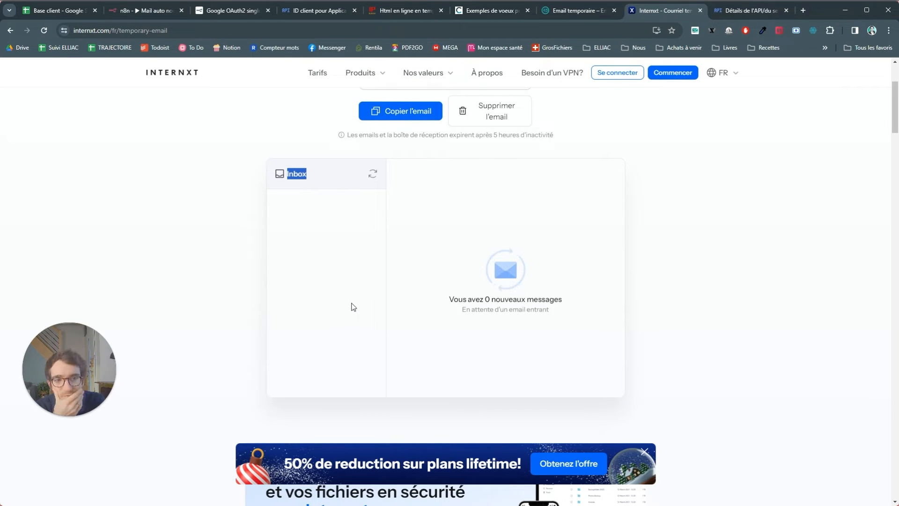
Step: Search the web in a new tab for "mail temporaire"
left_click(803, 10)
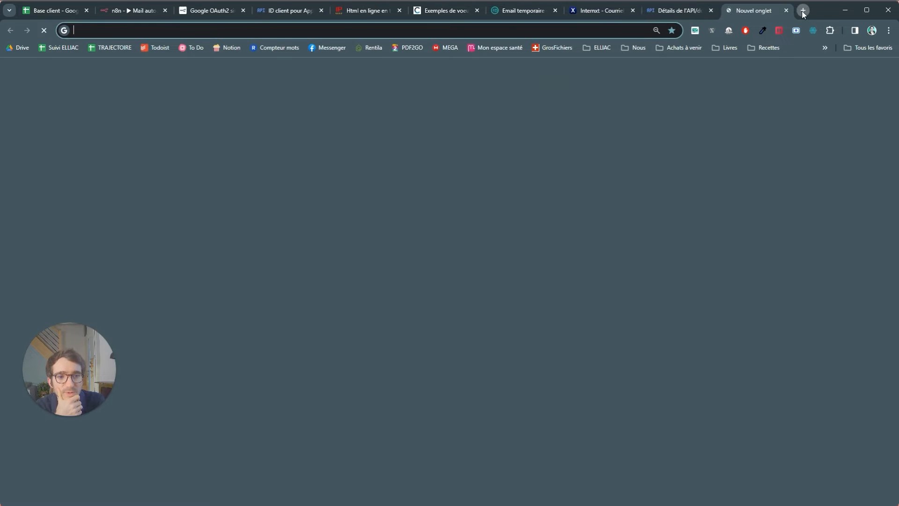
type("mail tempor")
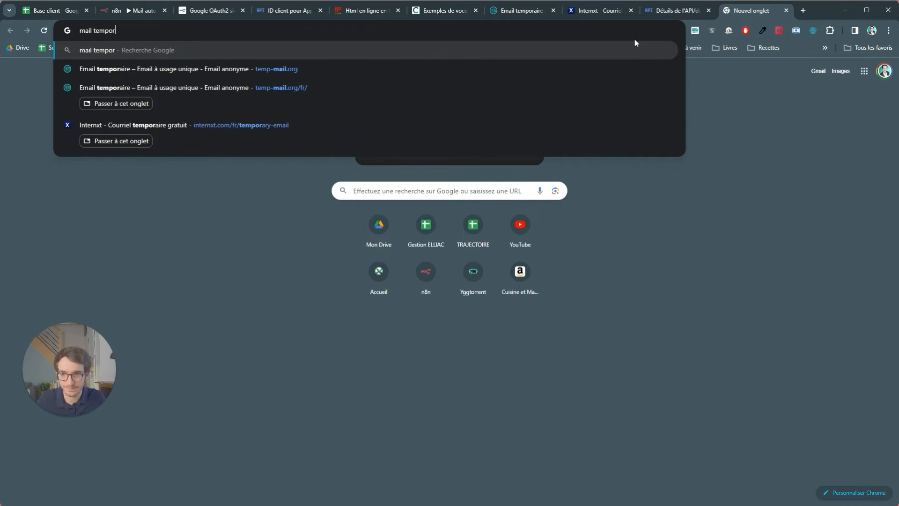
type("aire")
key("Return")
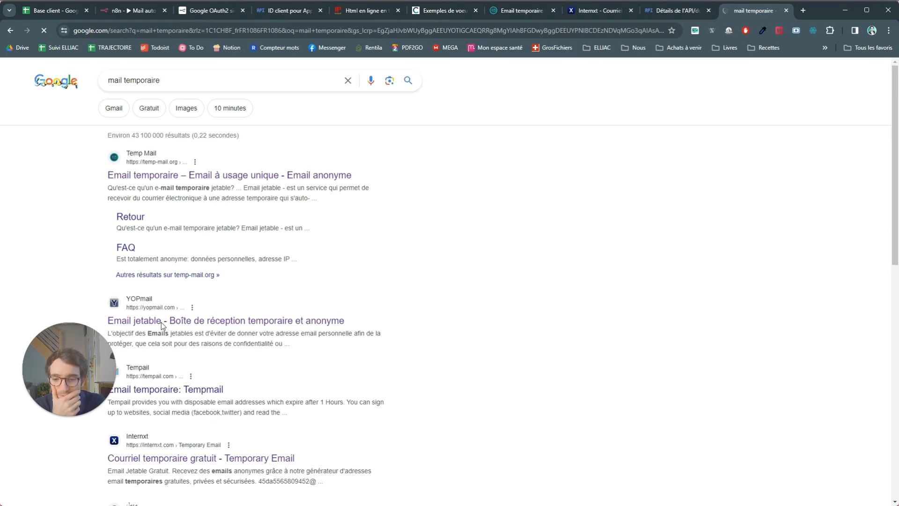
left_click(161, 322)
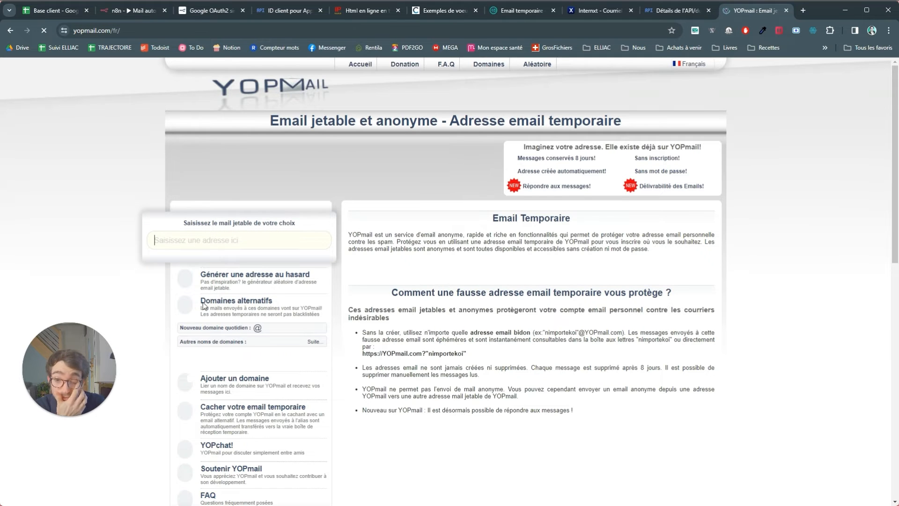
left_click(236, 240)
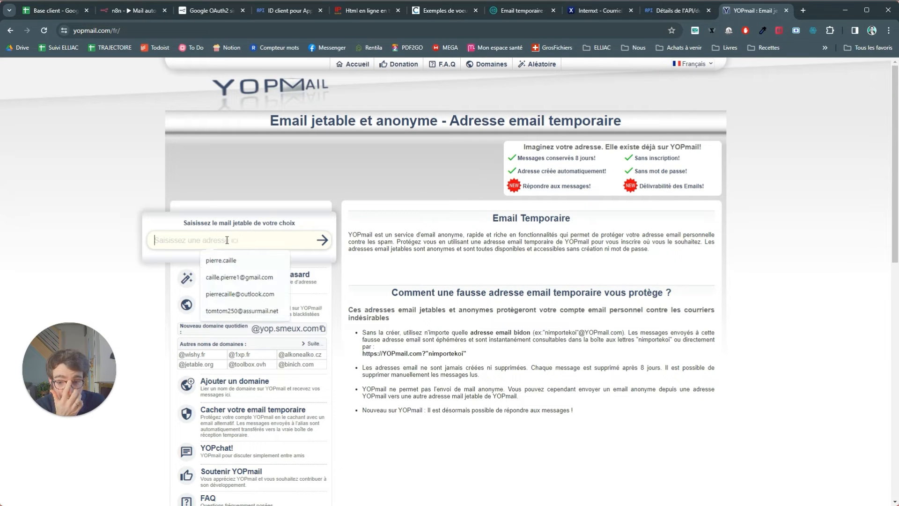
left_click(126, 274)
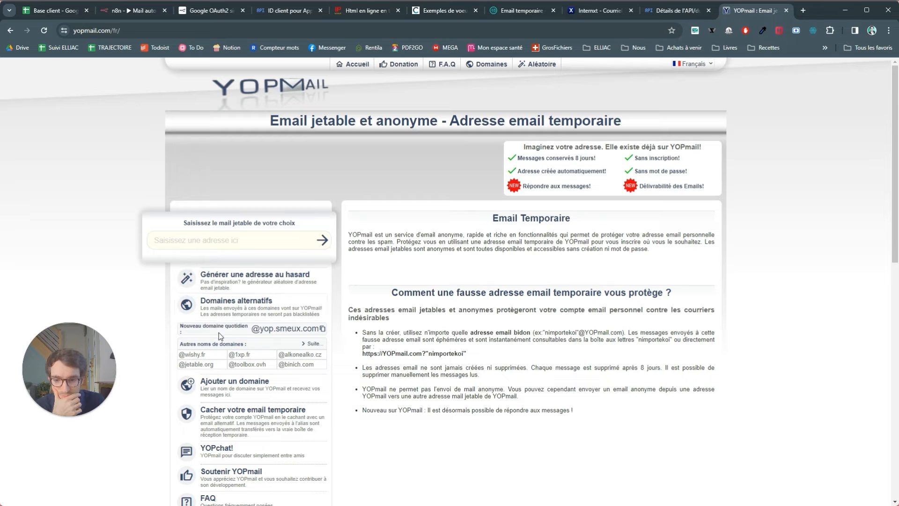
key("alt+Left")
Step: Open the Tempail site from the search results, consent to its data use, and copy the temporary e-mail address
scroll(213, 311, "down", 2)
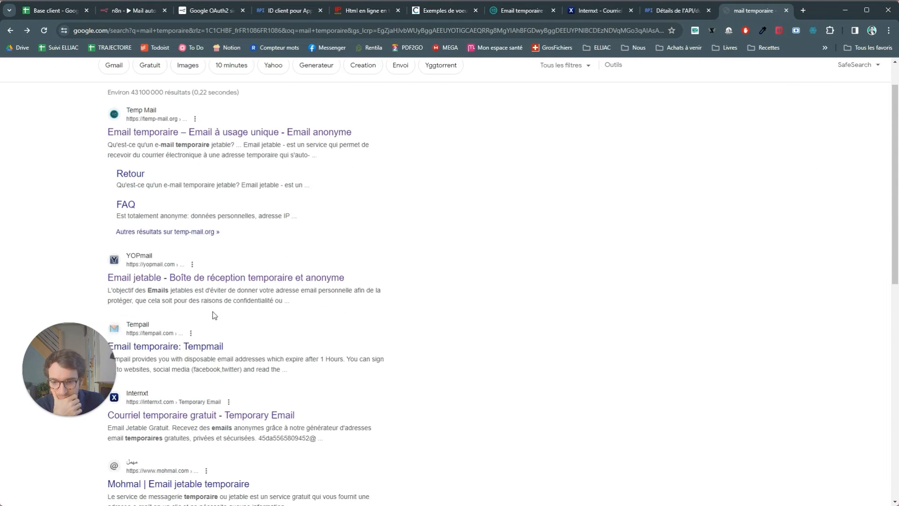
left_click(184, 299)
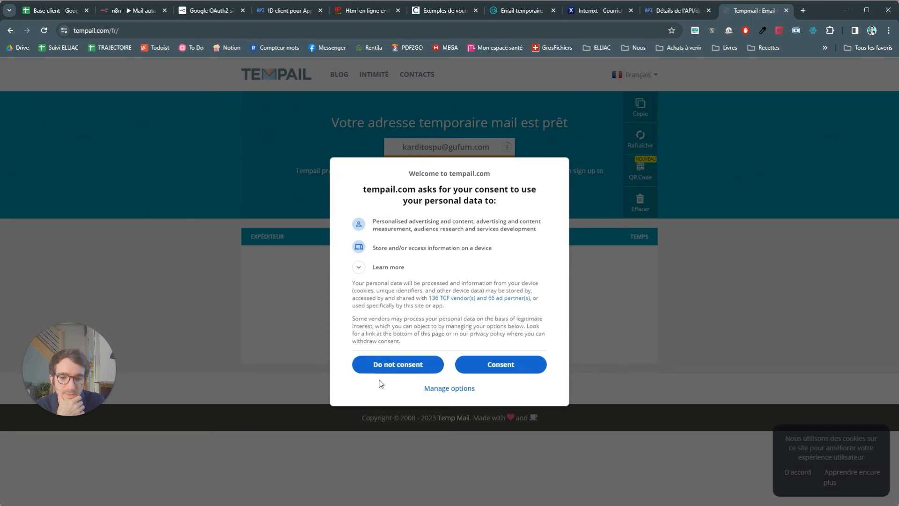
left_click(481, 367)
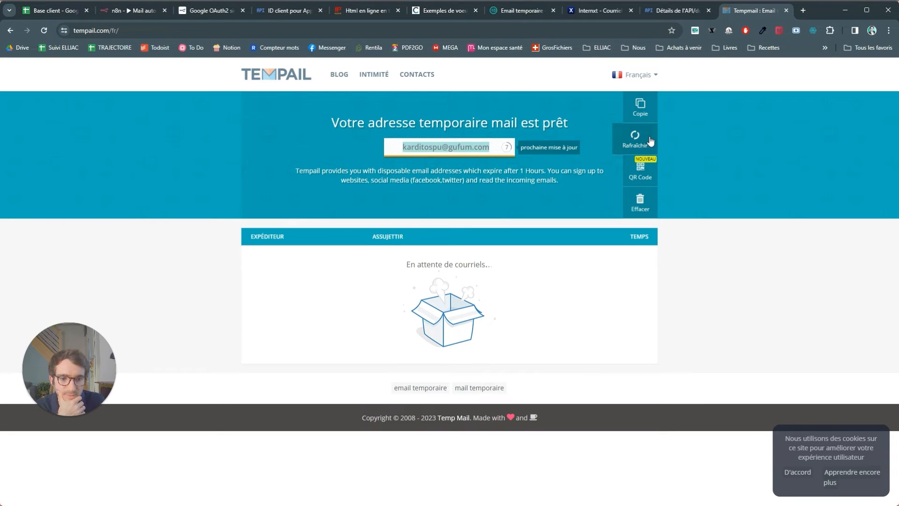
left_click(640, 108)
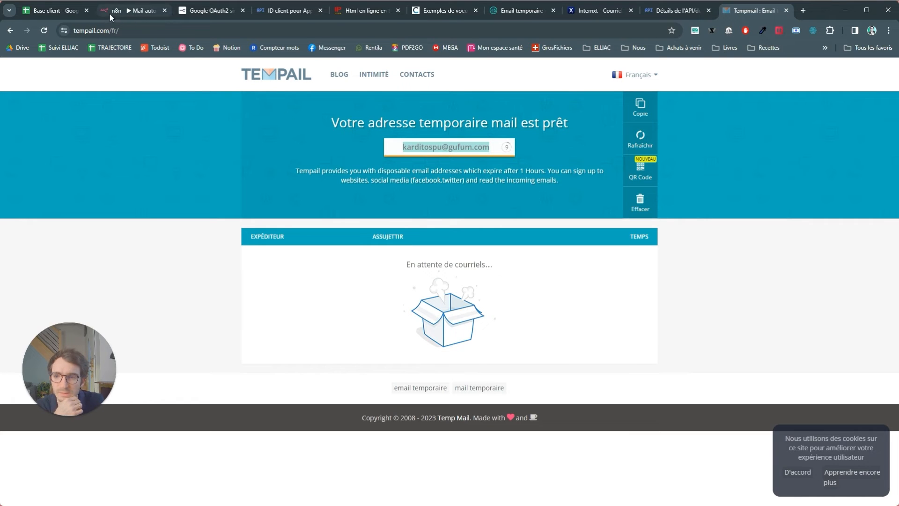
Step: Replace the WINDOWS client's MAIL entry in the Base client sheet with the copied Tempail address
left_click(55, 10)
double_click(299, 161)
key("ctrl+a")
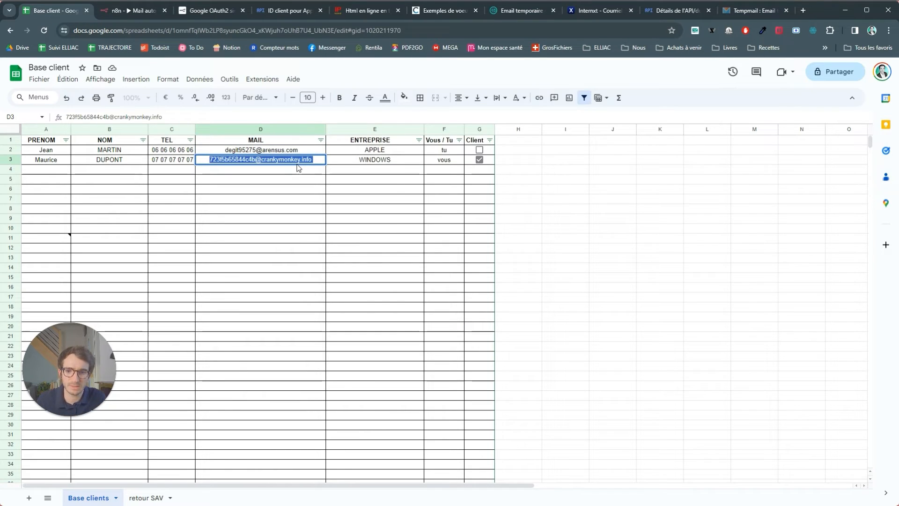
key("ctrl+v")
key("Return")
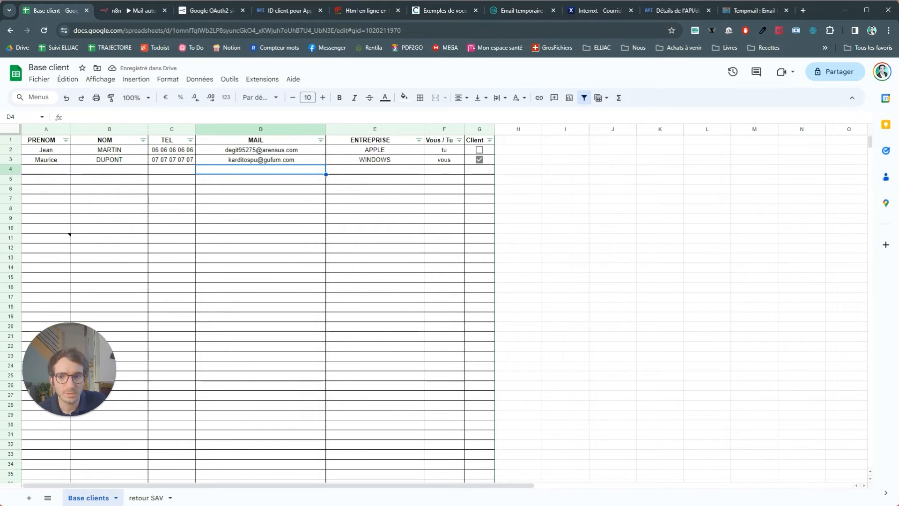
Step: Look at the Temp Mail inbox, return to n8n, and execute the whole workflow again after clearing the previous execution data
left_click(521, 11)
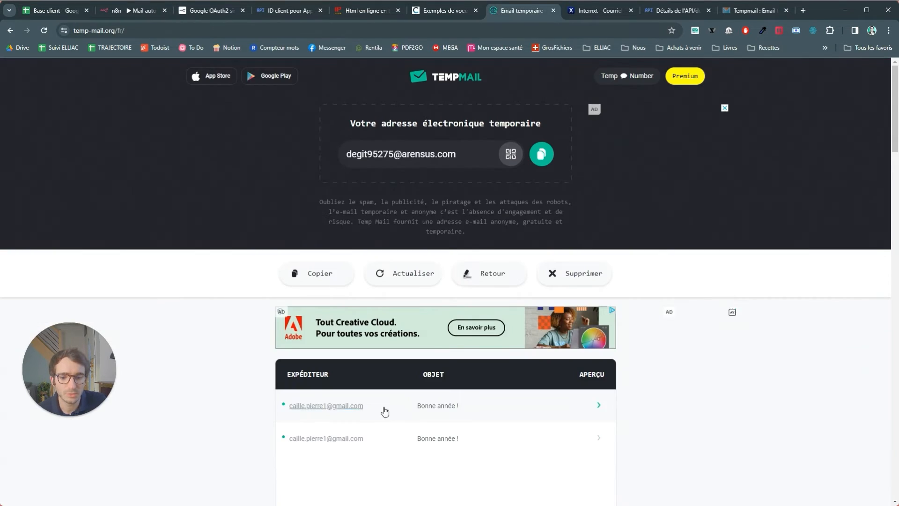
left_click(146, 10)
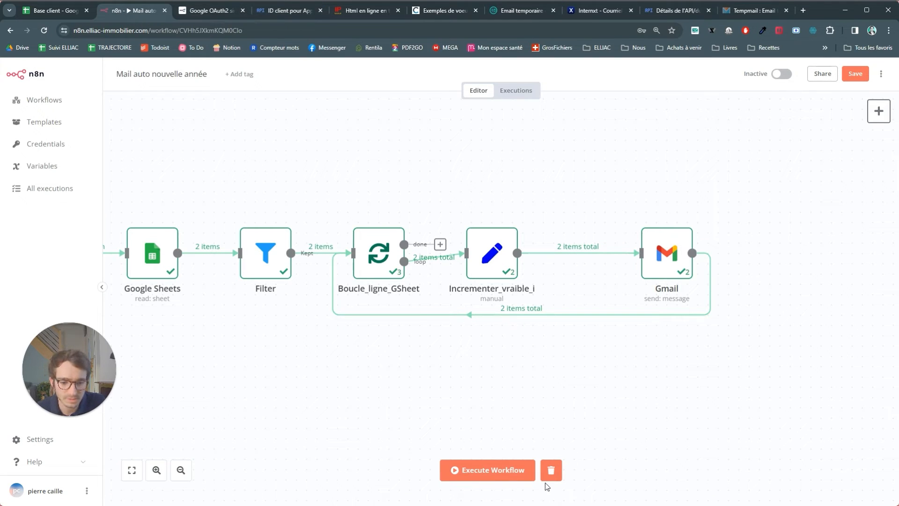
left_click(549, 473)
left_click(504, 474)
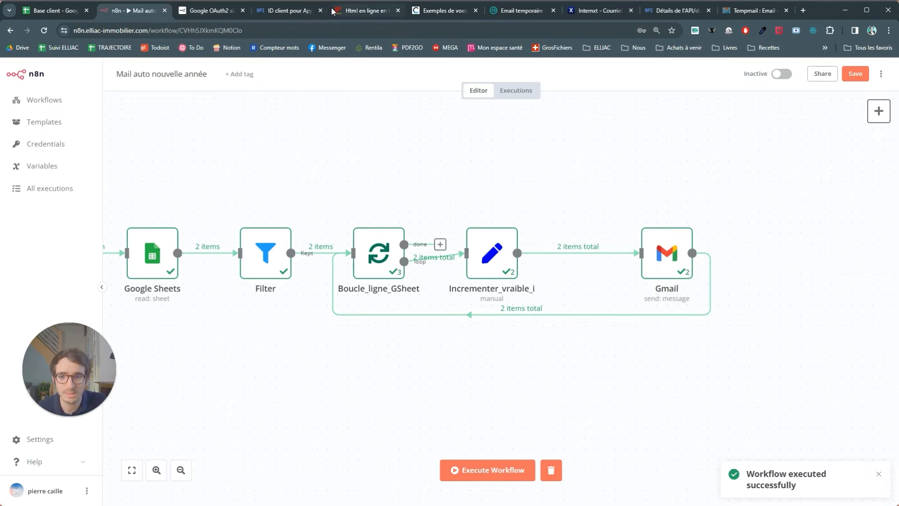
Step: Refresh the Temp Mail inbox and close the Internxt and Google Cloud API details tabs
left_click(523, 12)
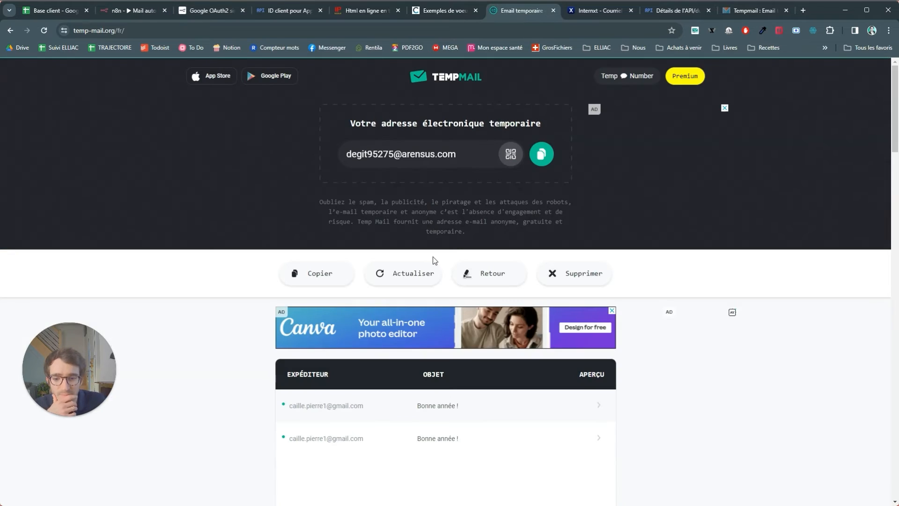
left_click(396, 274)
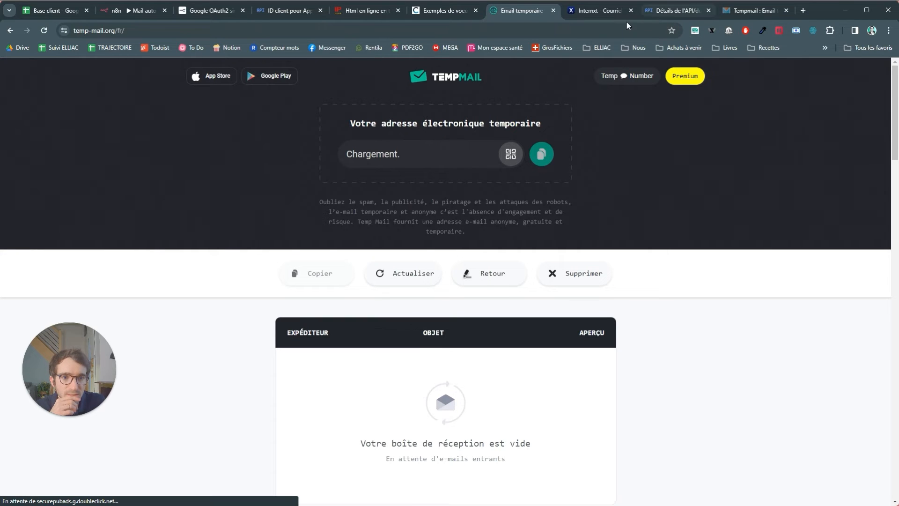
left_click(592, 15)
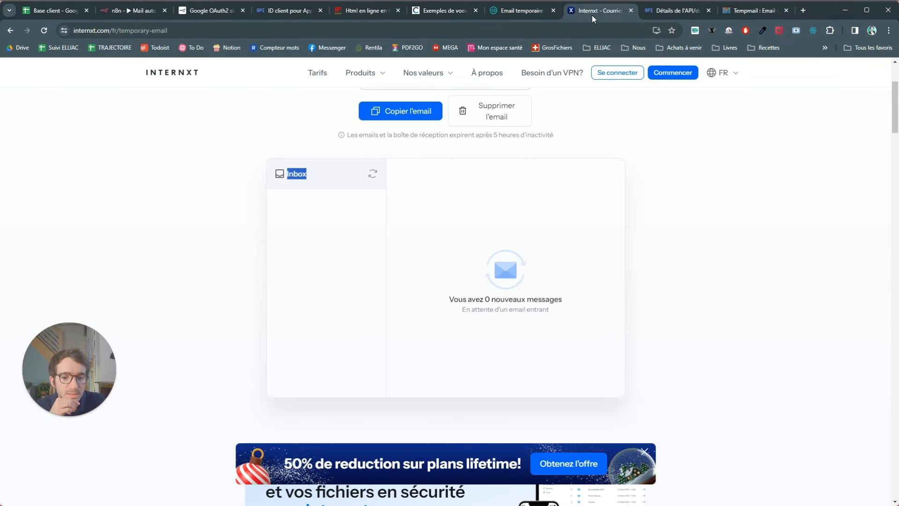
left_click(629, 11)
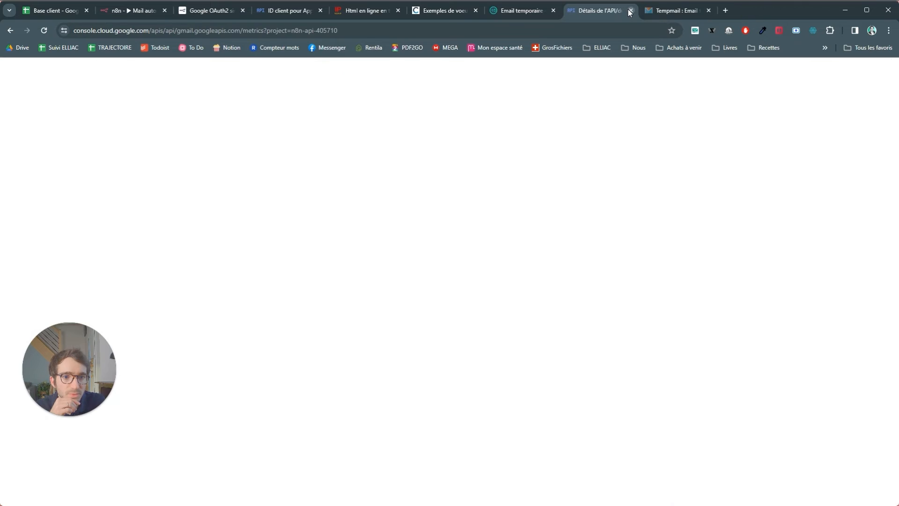
left_click(630, 10)
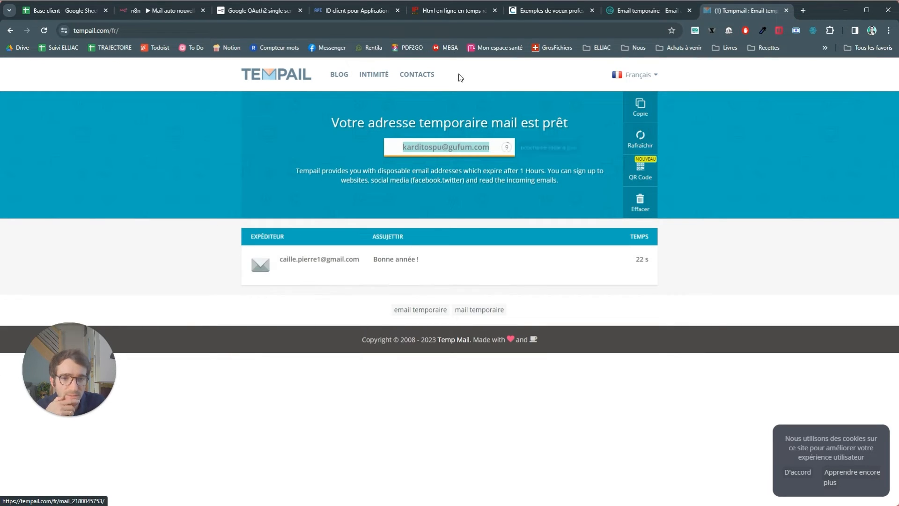
Step: Return to the Temp Mail inbox, refresh it again, and check the received messages
left_click(643, 10)
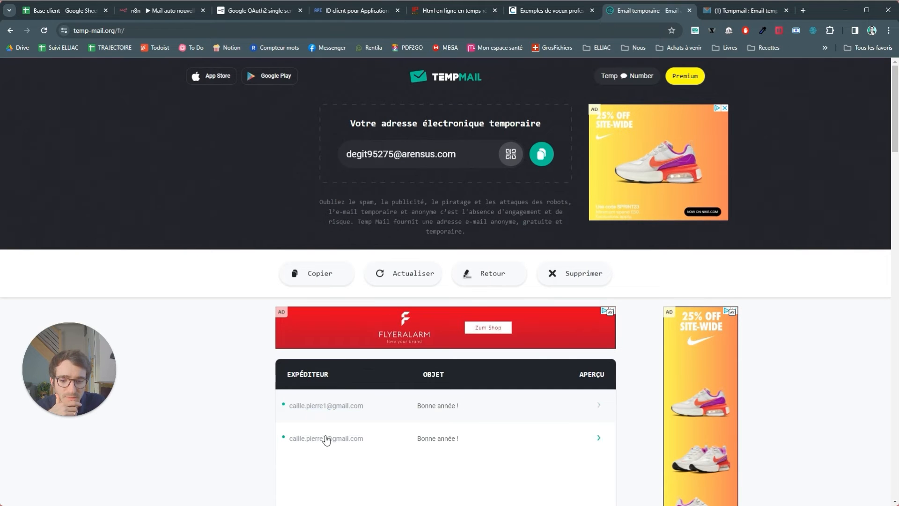
scroll(327, 438, "down", 4)
scroll(355, 169, "up", 4)
left_click(414, 271)
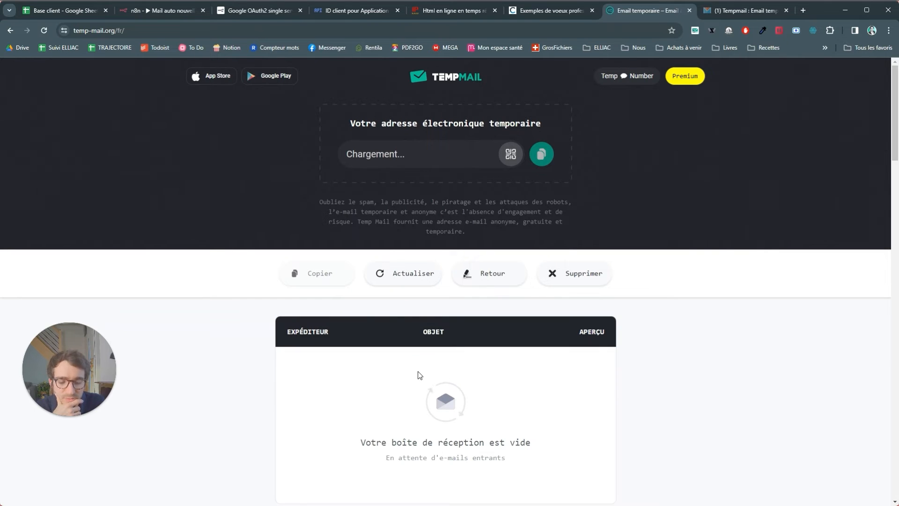
scroll(415, 375, "down", 2)
scroll(416, 375, "down", 1)
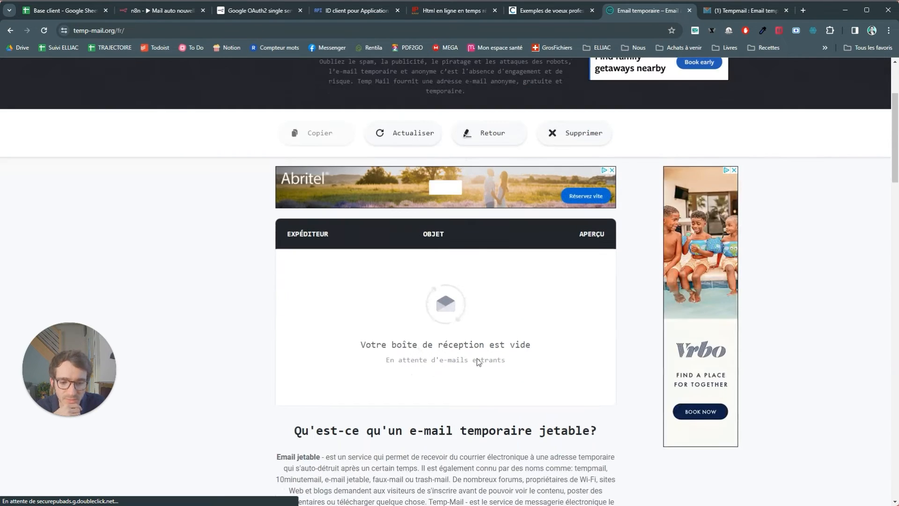
Step: Review the client rows in the Base client sheet, especially the Vous / Tu column
left_click(135, 11)
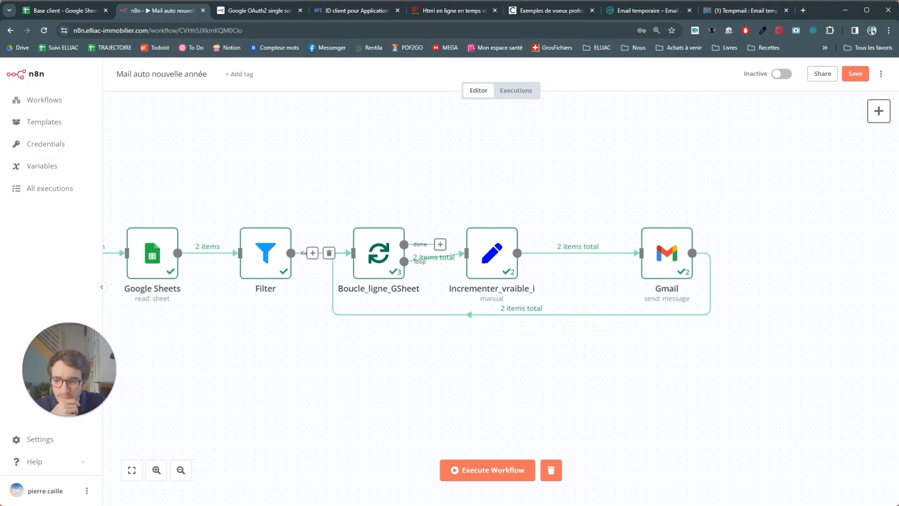
left_click(59, 15)
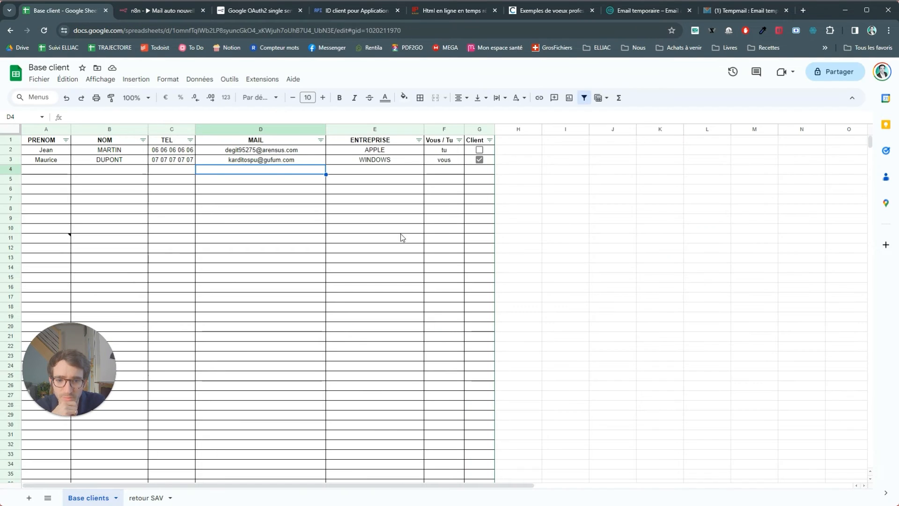
left_click(439, 153)
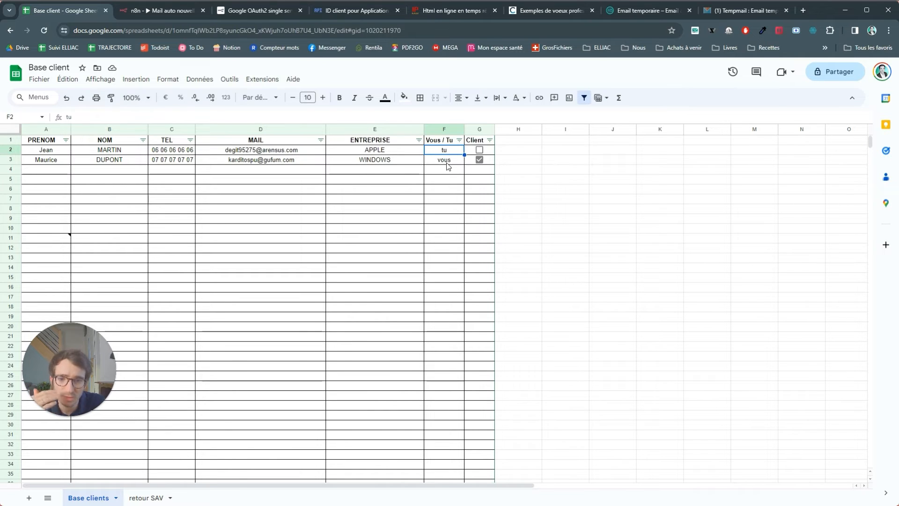
Step: In n8n, move Gmail farther from Incrementer_vraible_i, delete the connection between them, and add an IF node
left_click(160, 11)
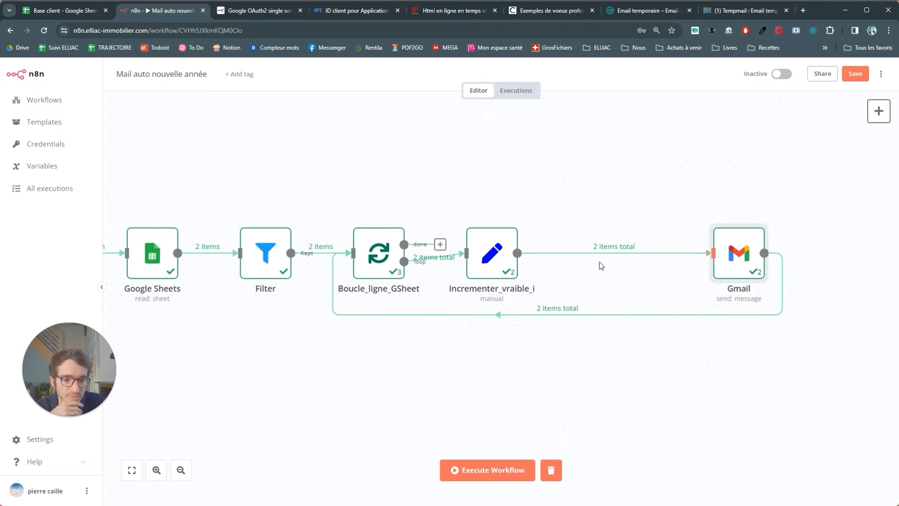
left_click(621, 253)
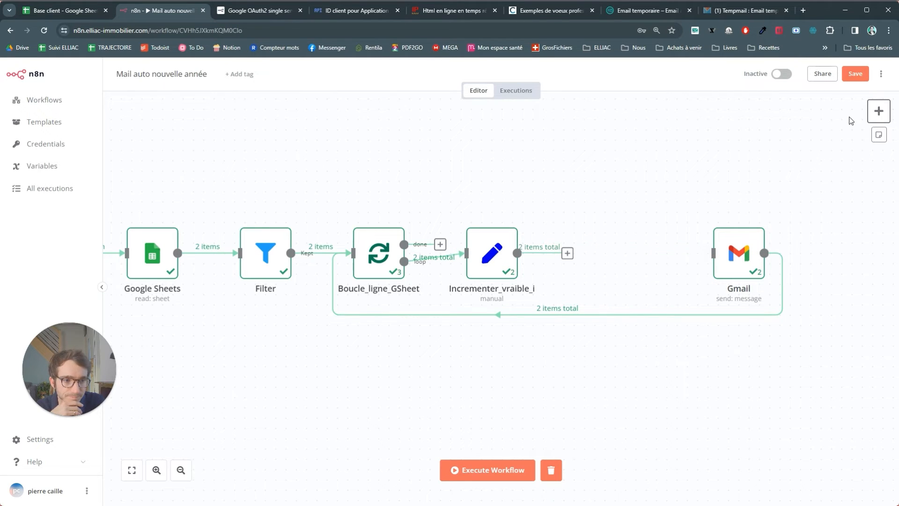
left_click(878, 112)
type("if")
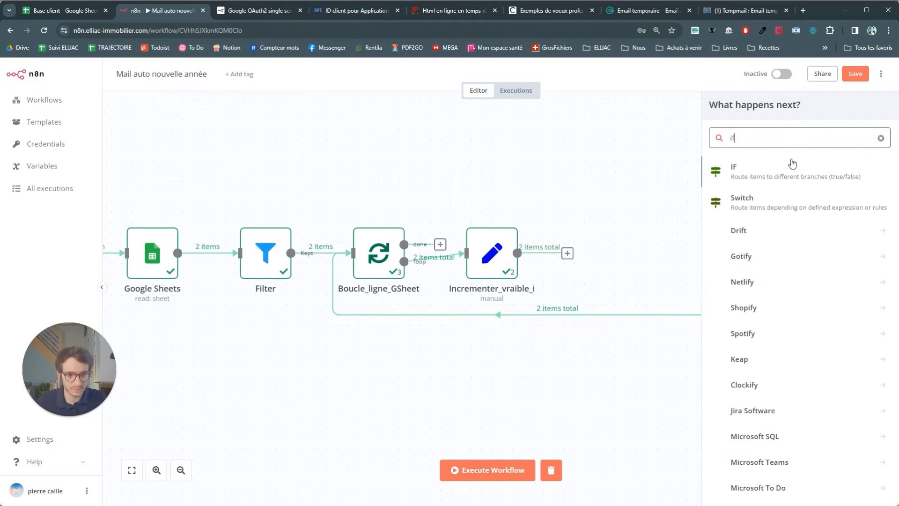
left_click(754, 175)
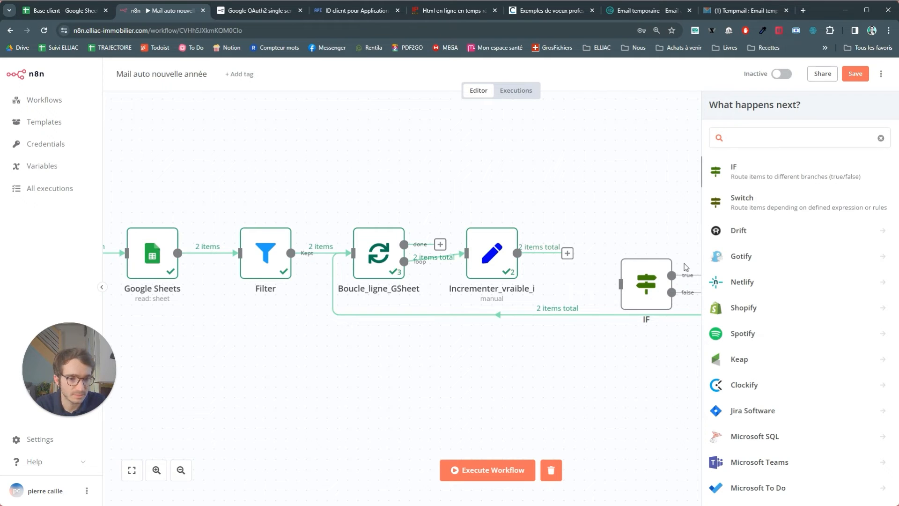
Step: Place the IF node between Incrementer_vraible_i and Gmail, and connect Incrementer_vraible_i's output to its input
double_click(650, 268)
left_click(238, 81)
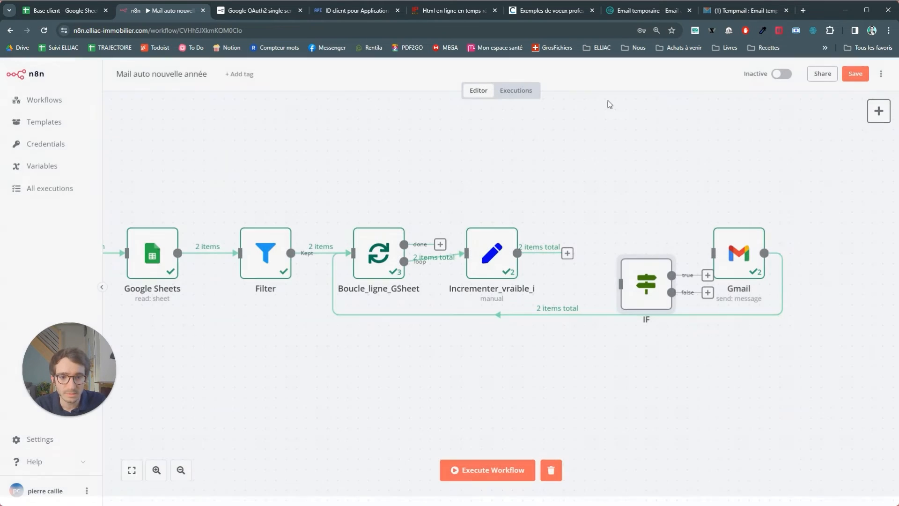
left_click_drag(639, 272, 597, 254)
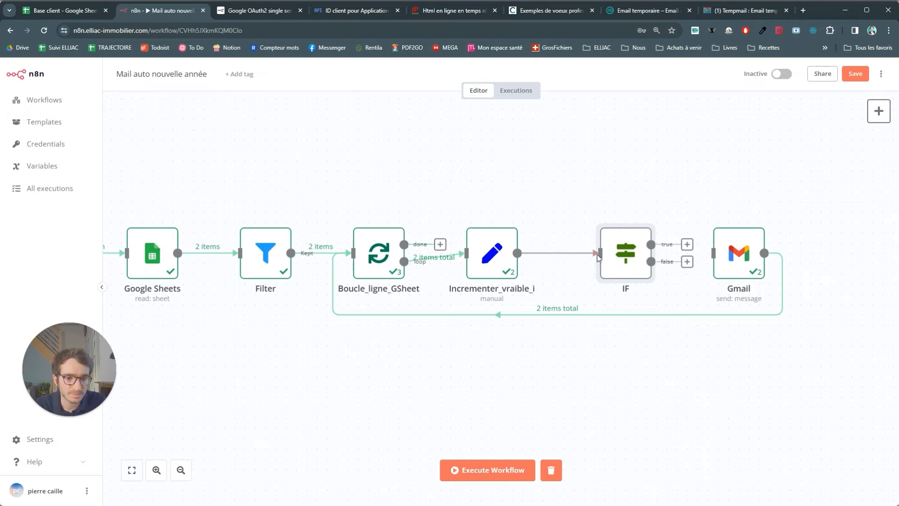
left_click(739, 266)
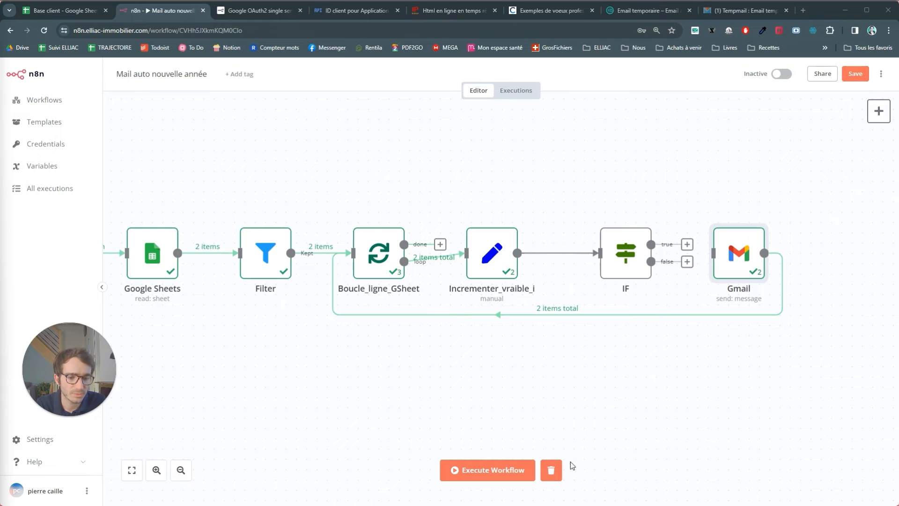
Step: Clear the execution data, execute the workflow to feed the IF node, and open that node's parameters
left_click(551, 472)
left_click(513, 468)
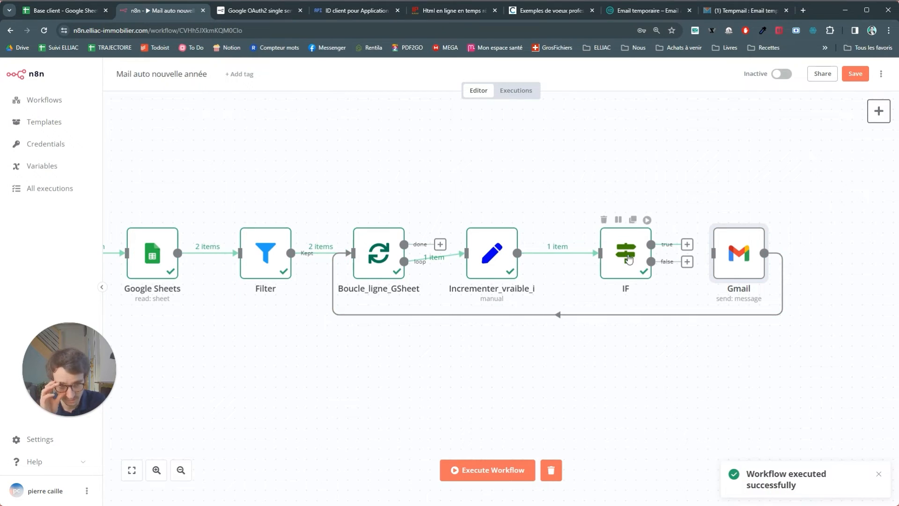
left_click(628, 258)
double_click(629, 257)
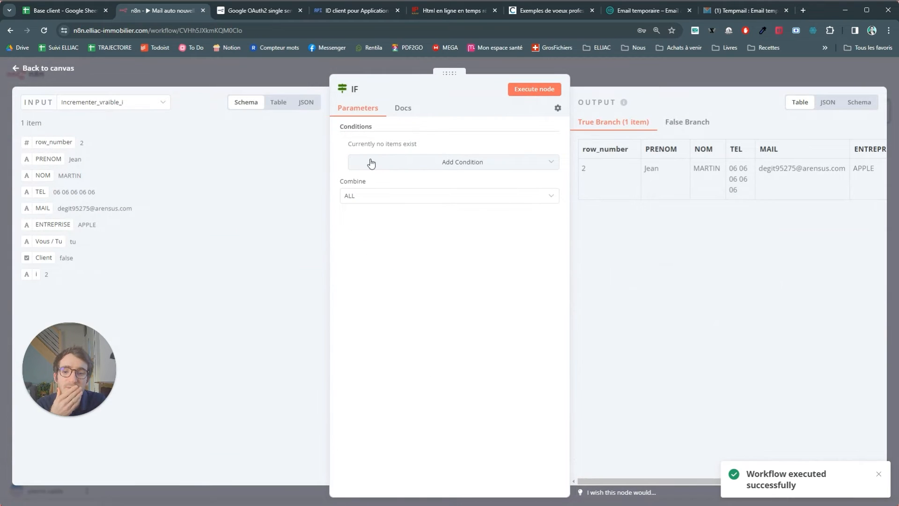
Step: Give the IF node a String condition checking that the Vous / Tu field equals "tu", consulting the Base client sheet for the value
left_click(394, 164)
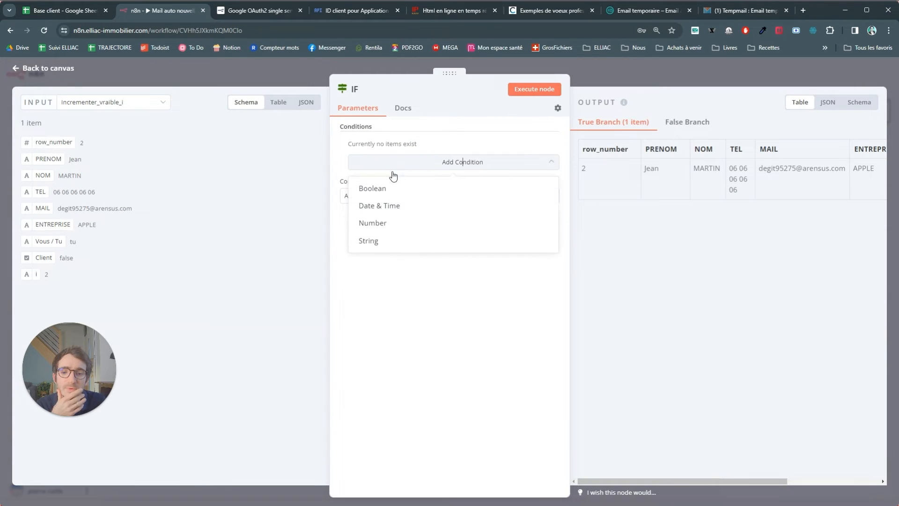
left_click(365, 242)
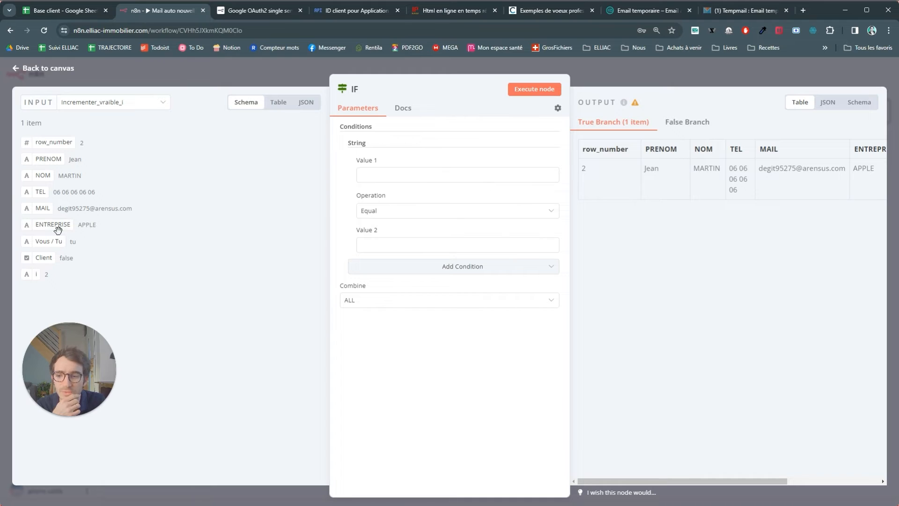
left_click_drag(45, 241, 380, 174)
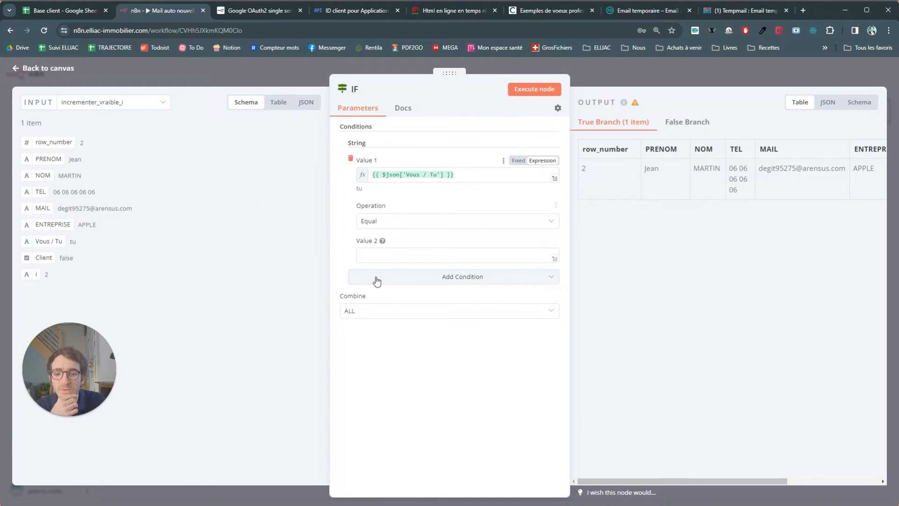
left_click(387, 258)
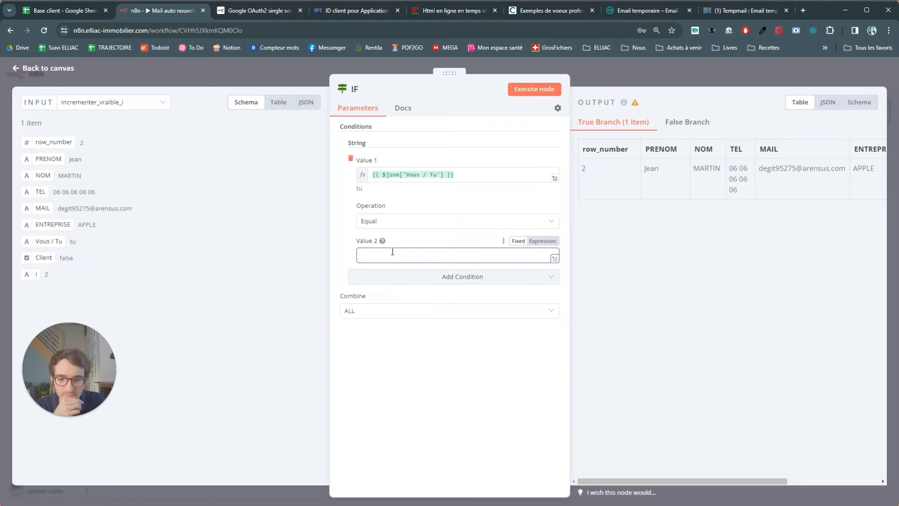
left_click(392, 225)
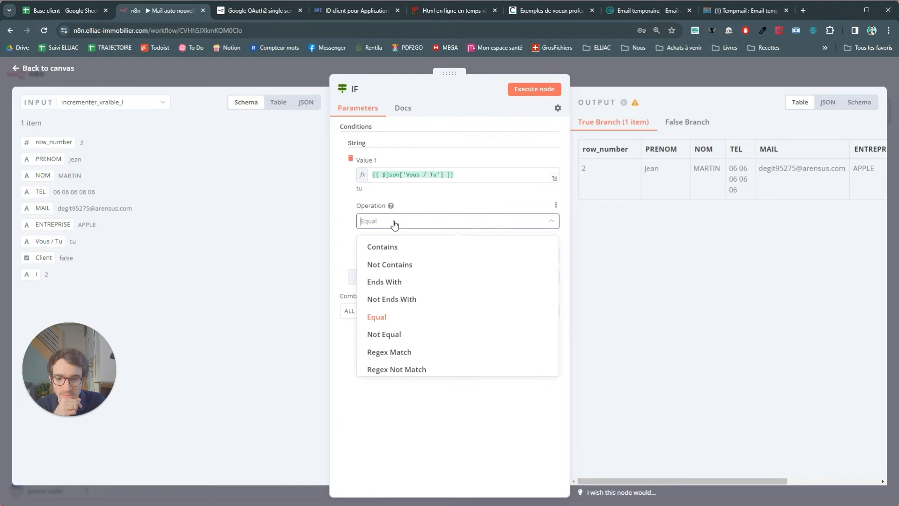
left_click(422, 223)
left_click(381, 259)
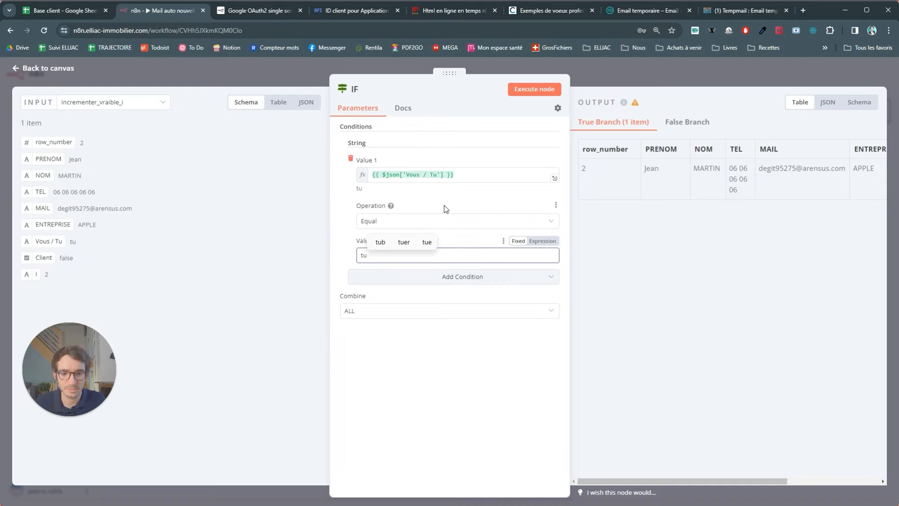
left_click(88, 14)
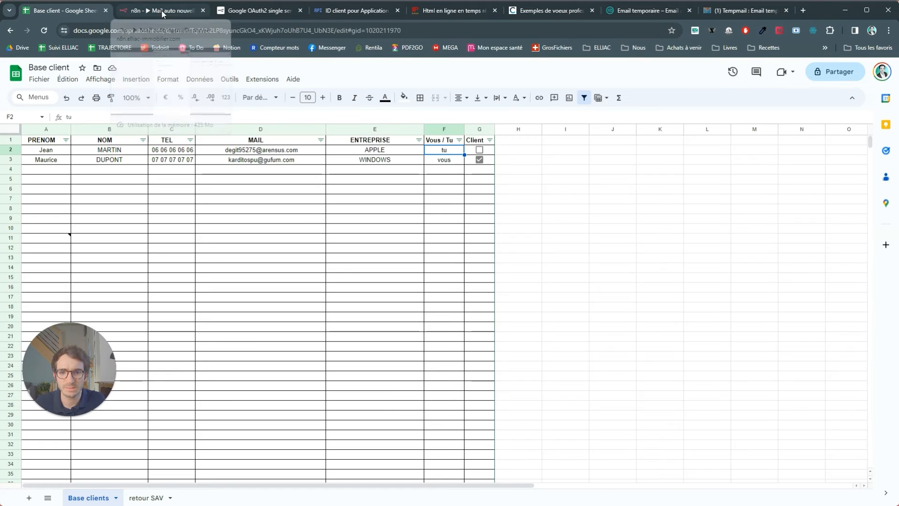
left_click(140, 11)
left_click(650, 77)
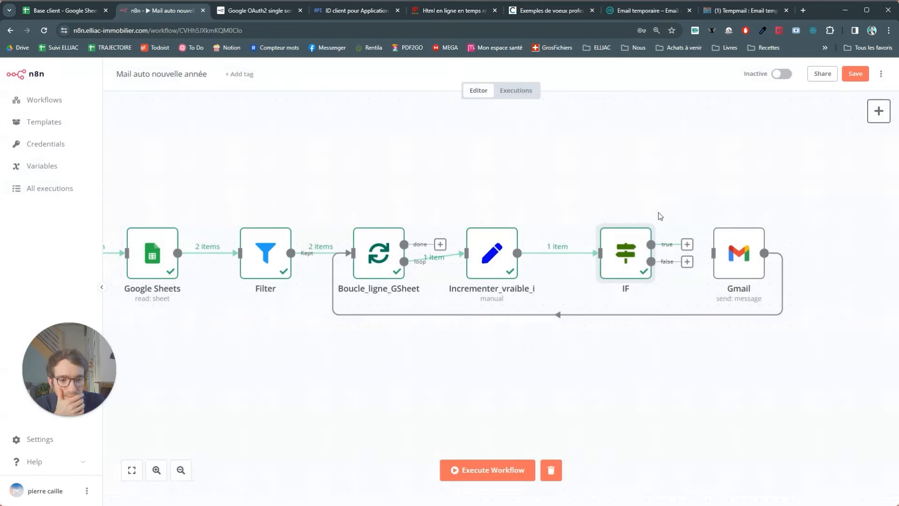
Step: Move the Gmail node above and beyond the IF node, and delete its return connection to Boucle_ligne_GSheet
left_click_drag(691, 246, 712, 159)
left_click(682, 198)
left_click_drag(727, 241, 717, 143)
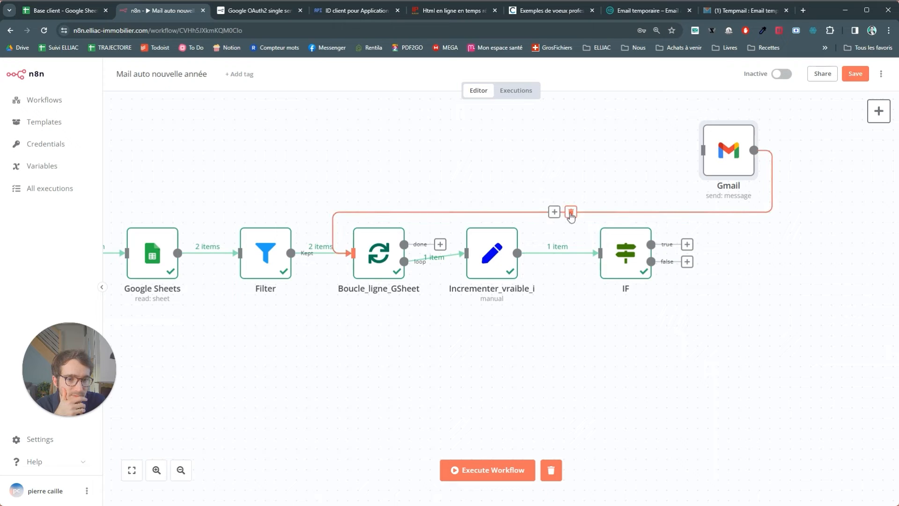
left_click(571, 212)
Step: Connect IF's true output to Gmail, and its false output to a duplicate Gmail node placed level with IF
left_click_drag(686, 243, 702, 151)
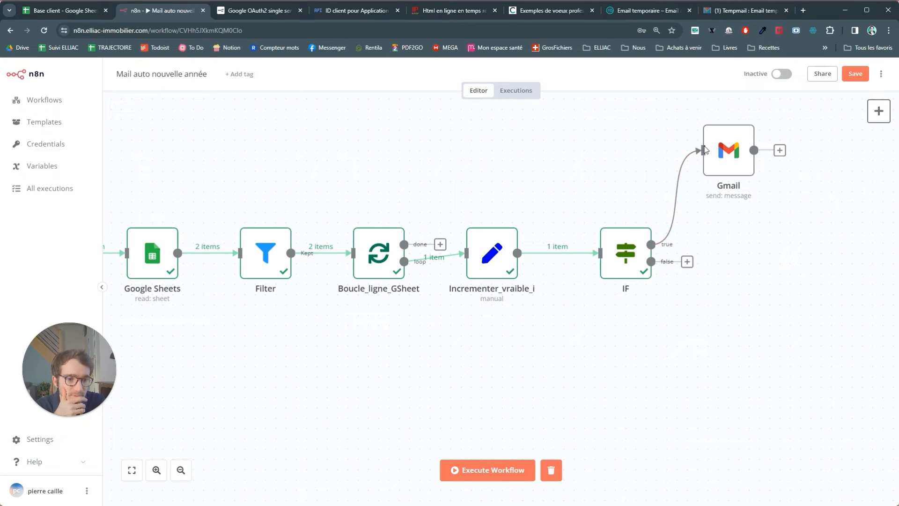
left_click(735, 116)
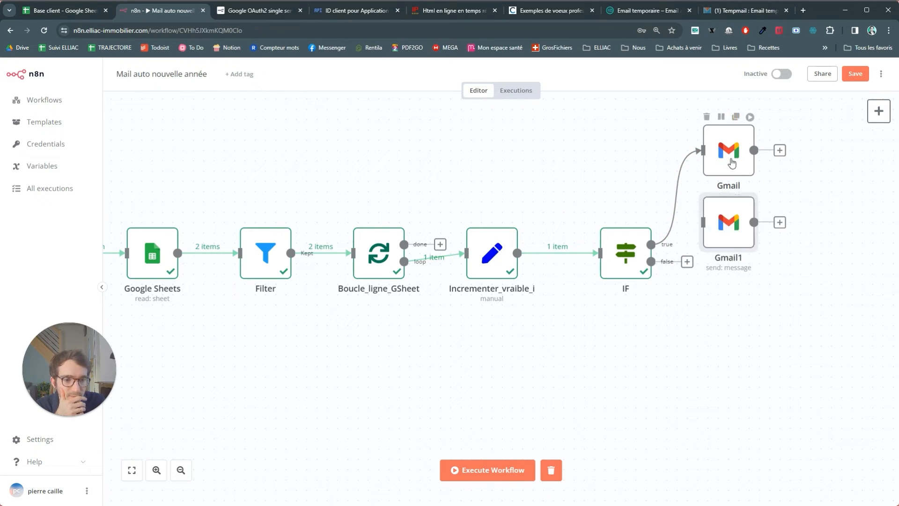
left_click_drag(728, 215, 708, 255)
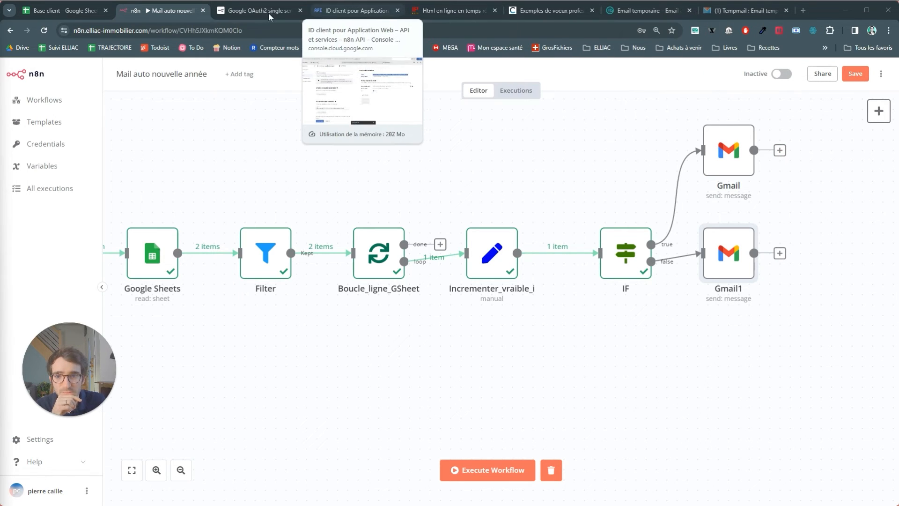
Step: Copy the Exemple 4 greeting text from the Cadremploi article and paste it into the InfoByIp HTML editor
left_click(546, 15)
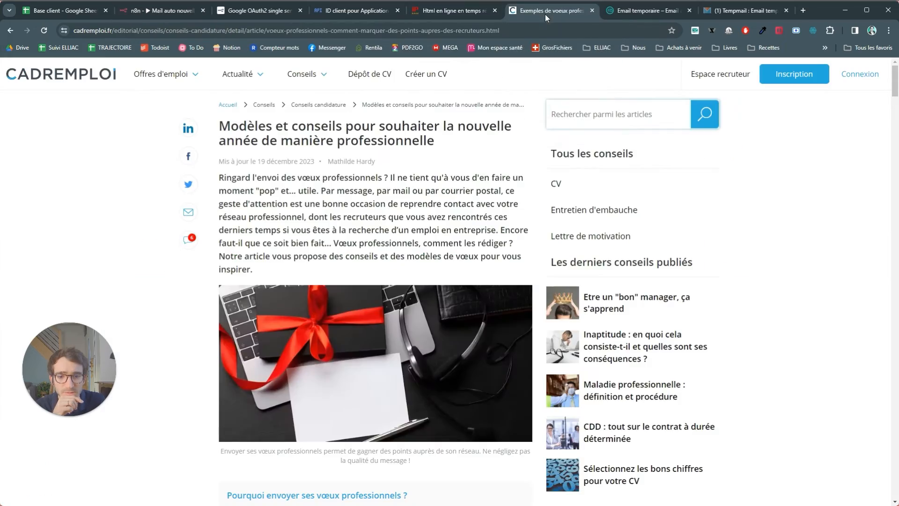
scroll(363, 263, "down", 15)
scroll(363, 263, "down", 10)
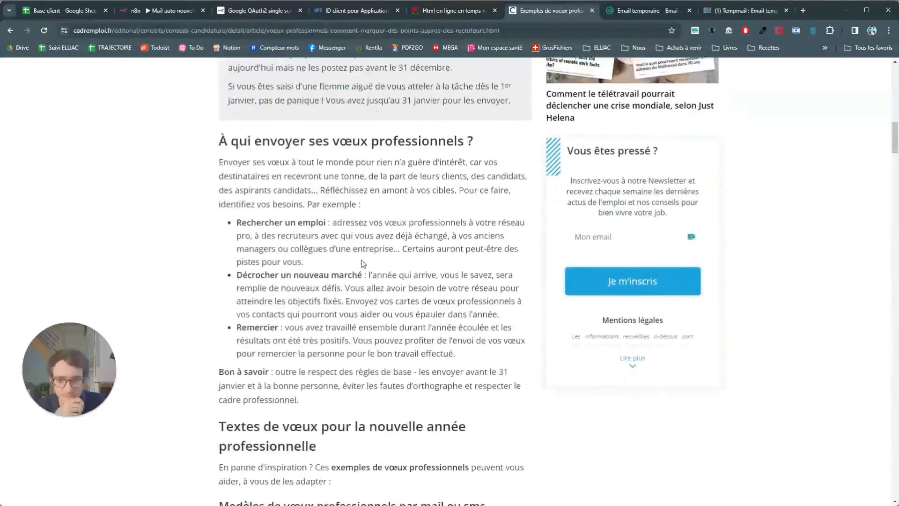
scroll(398, 307, "down", 2)
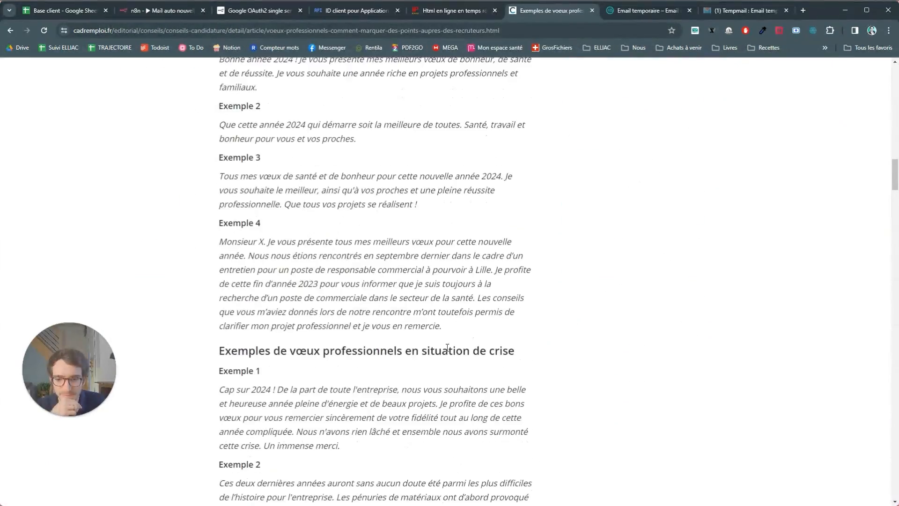
left_click_drag(453, 339, 192, 247)
key("ctrl+c")
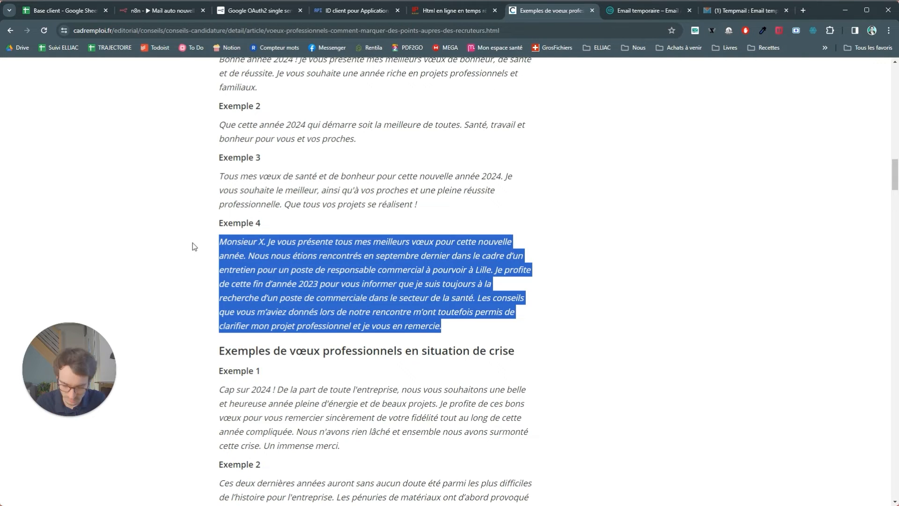
left_click(422, 13)
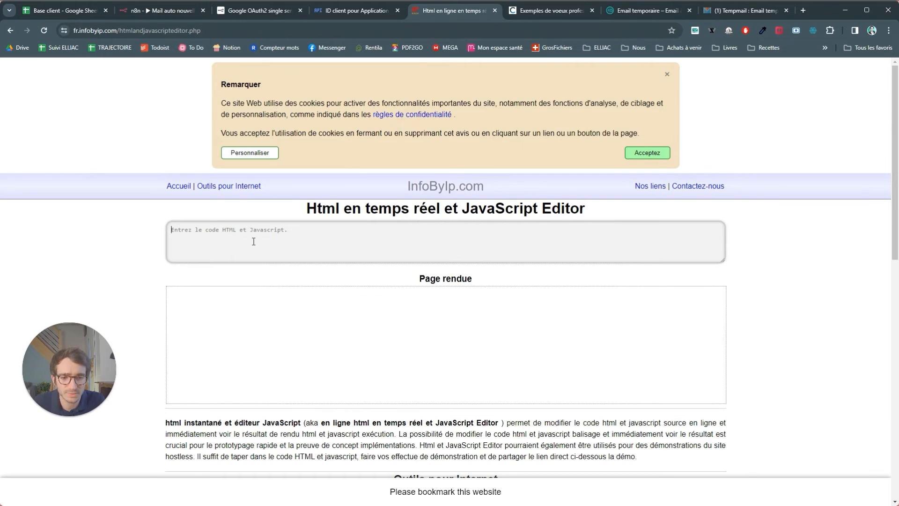
key("ctrl+v")
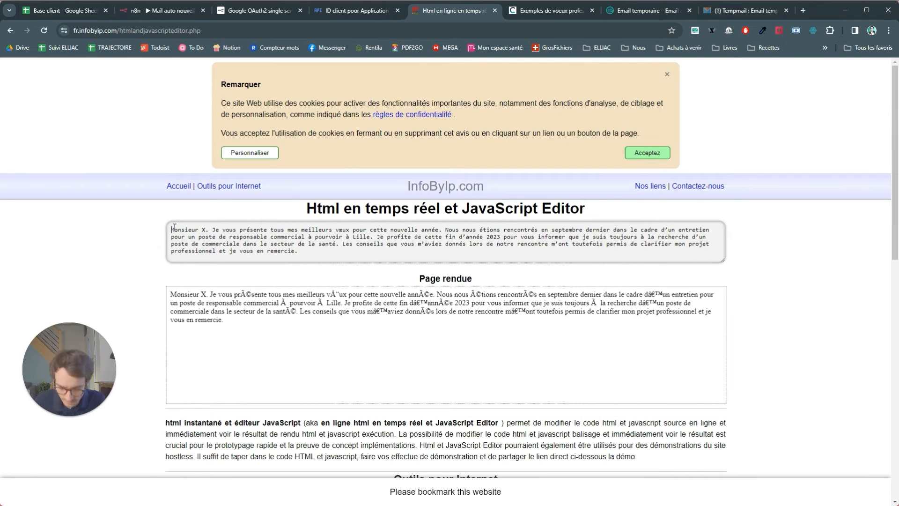
Step: Turn the salutation into its own HTML paragraph reading "<p>Monsieur X,</p>", with the rest of the text on a new line
type("<")
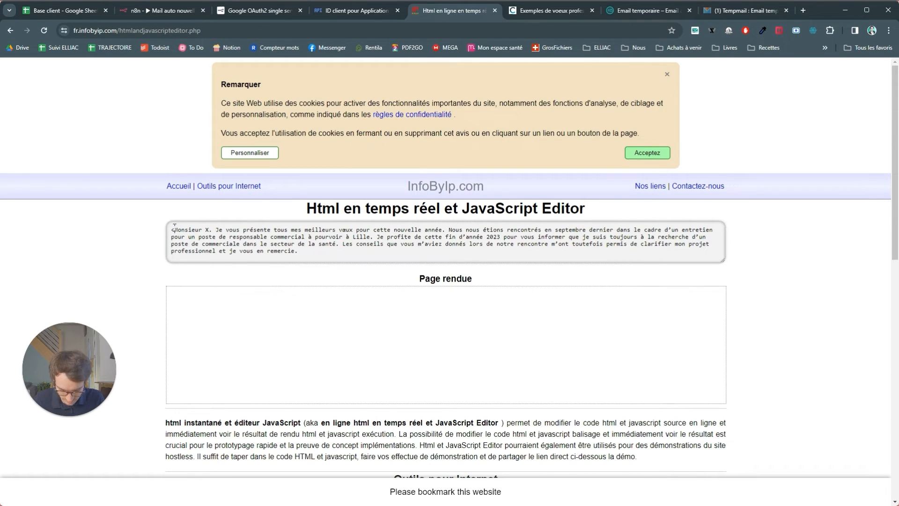
type("p>")
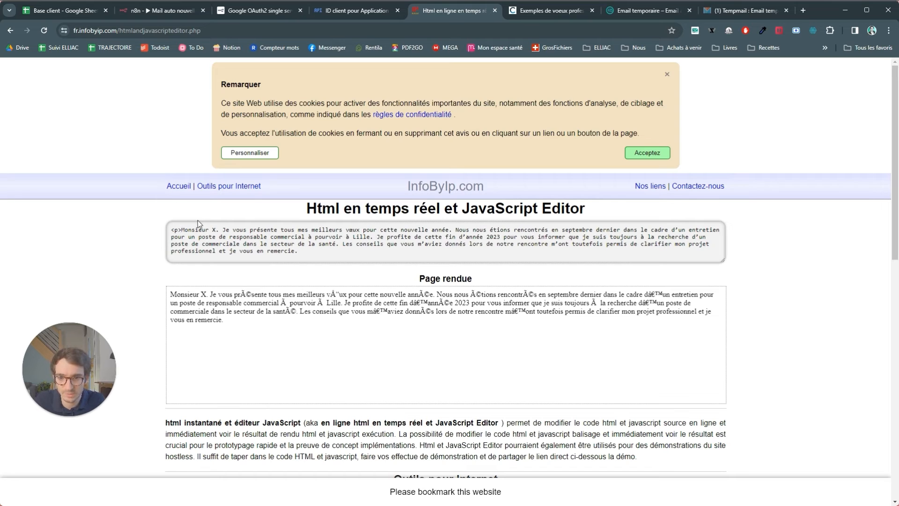
key("BackSpace")
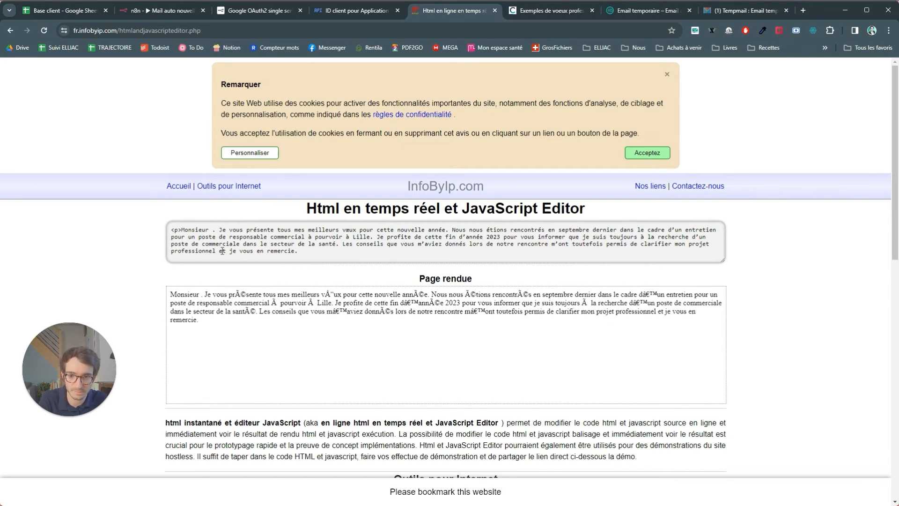
type("X")
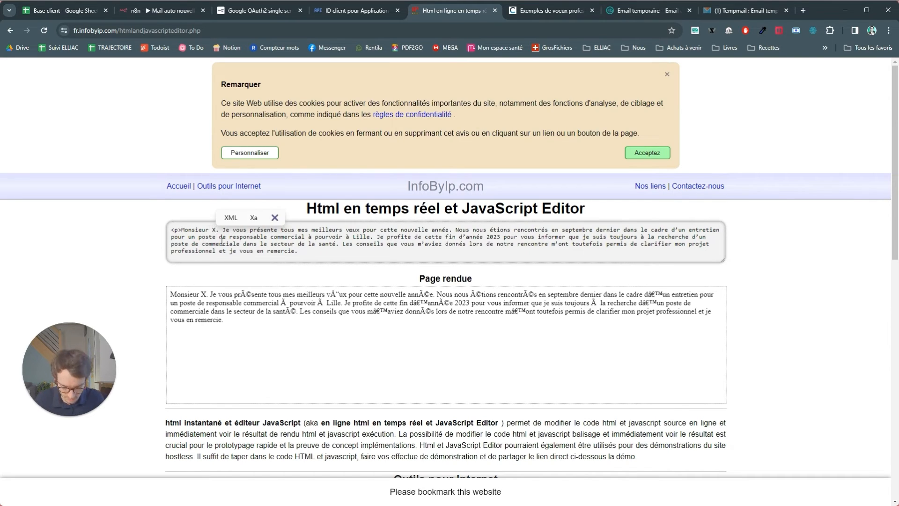
key("Delete")
key("Delete")
type(",")
key("Return")
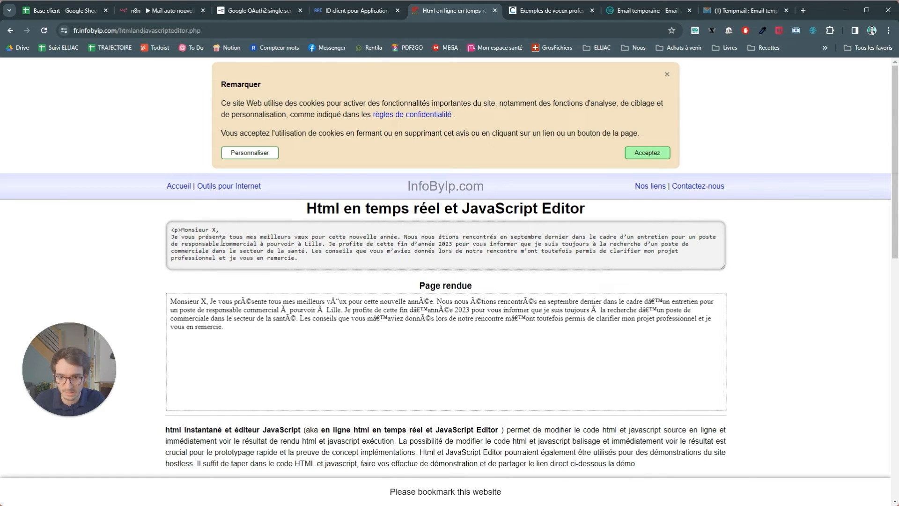
type(">")
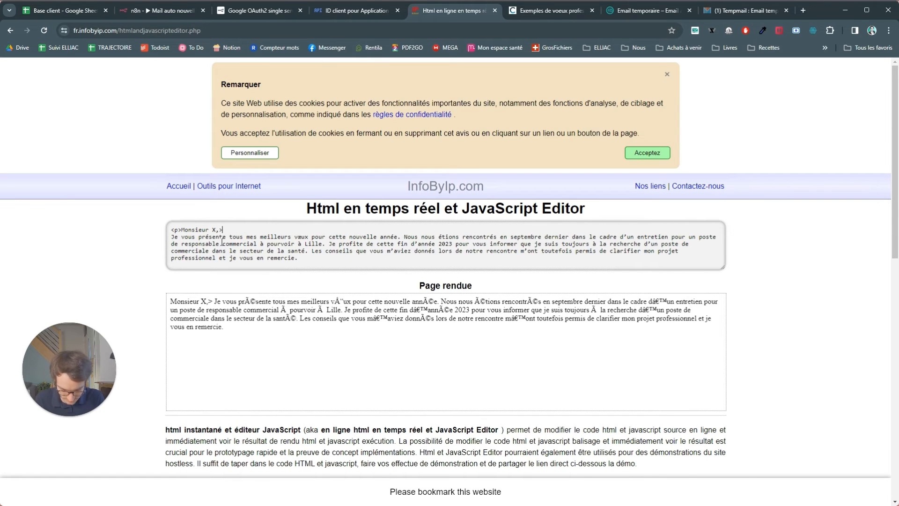
key("BackSpace")
type("</")
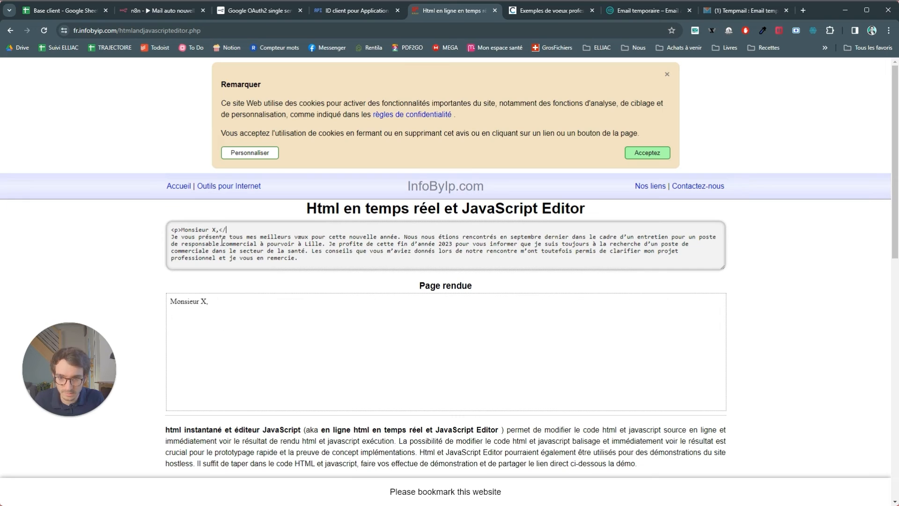
type("p>")
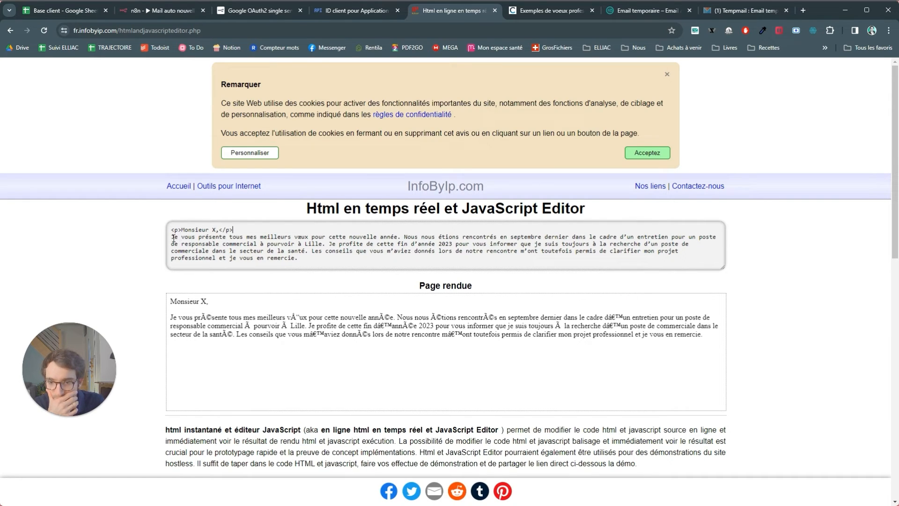
Step: Wrap the body text in <p> and </p> tags and separate it from the salutation with a blank line
left_click_drag(181, 232, 167, 232)
key("ctrl+c")
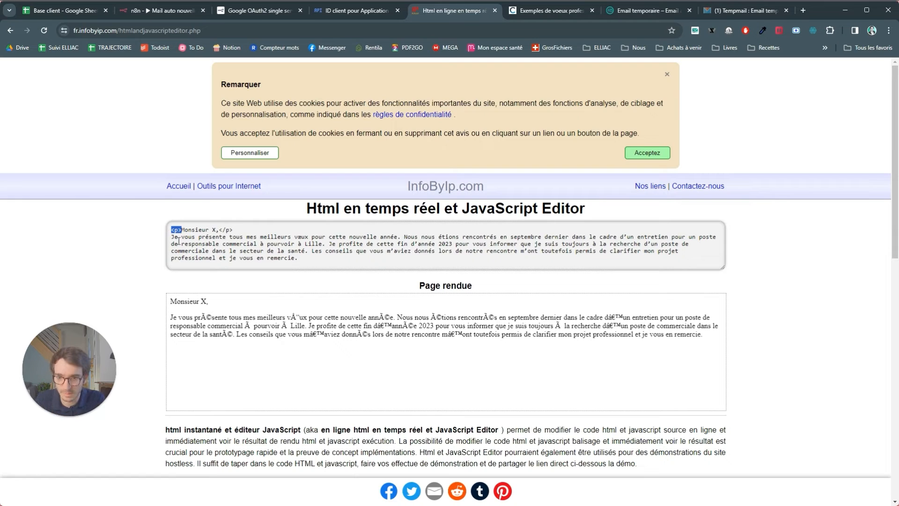
left_click(171, 238)
key("ctrl+v")
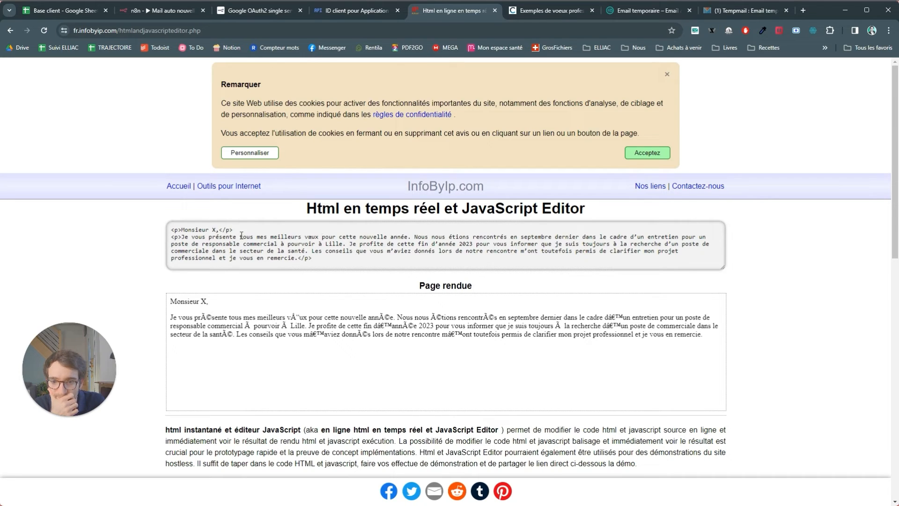
key("Return")
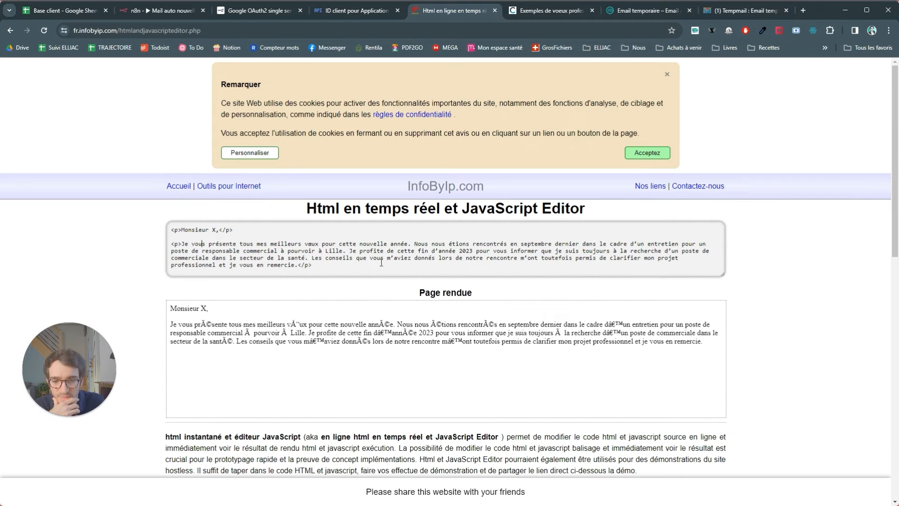
Step: Copy the complete HTML text and replace the "Test" message expression of the Gmail1 node in n8n with it
left_click_drag(321, 263, 148, 221)
key("ctrl+c")
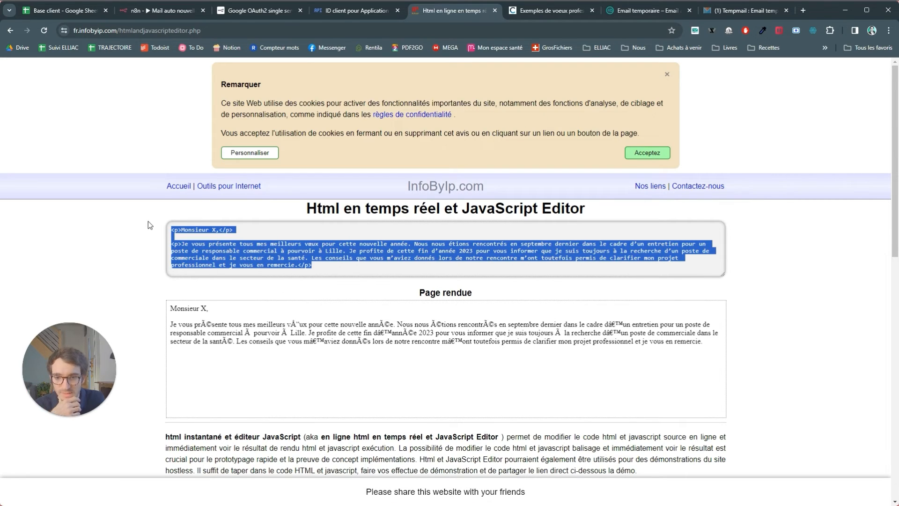
left_click(146, 13)
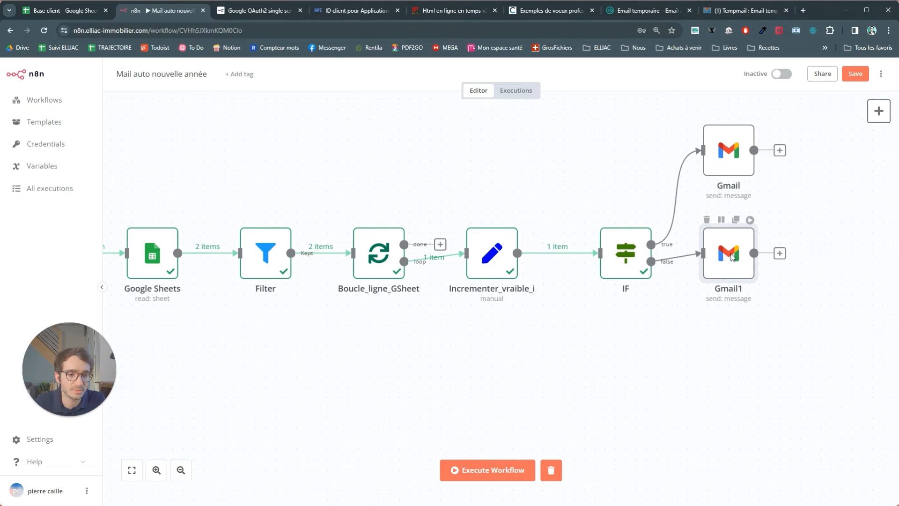
double_click(732, 256)
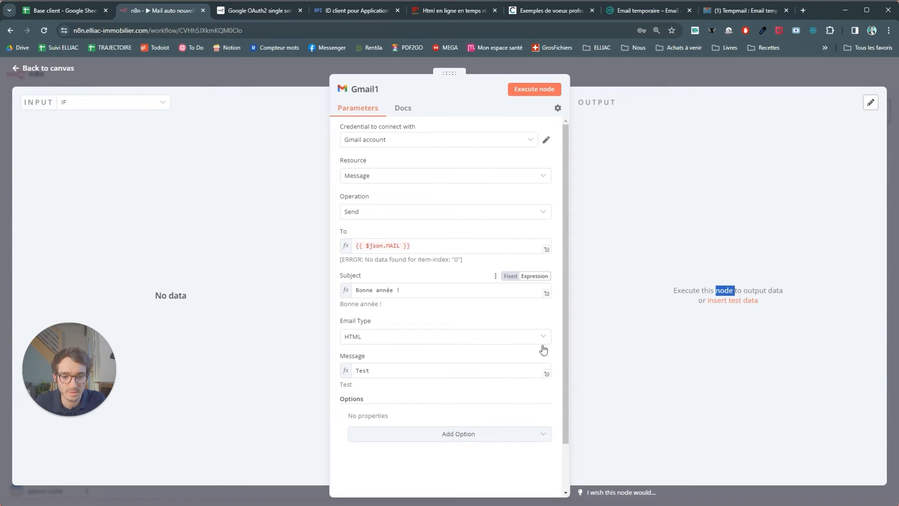
left_click(545, 372)
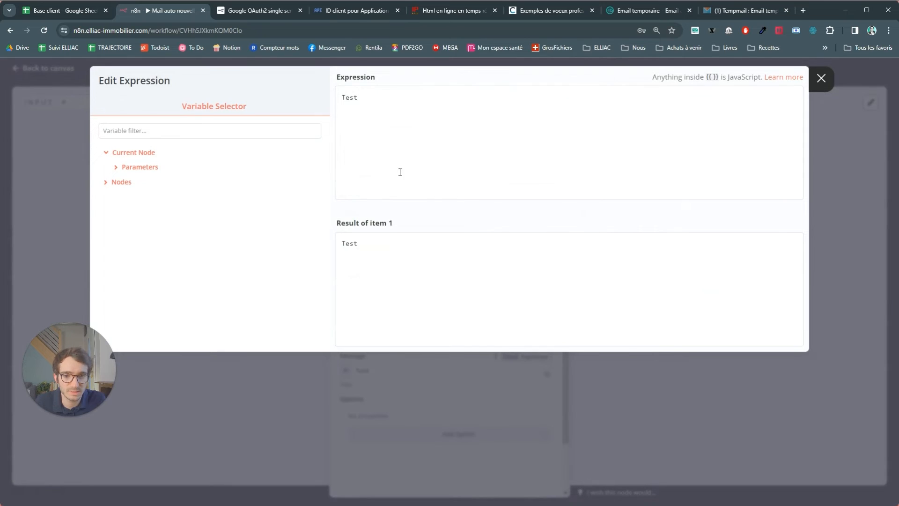
left_click_drag(399, 172, 319, 98)
left_click(364, 241)
double_click(364, 240)
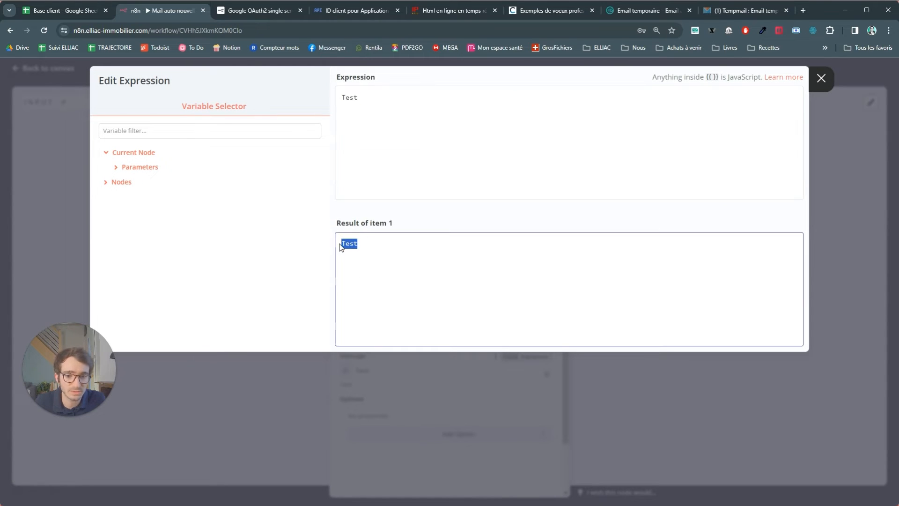
left_click_drag(363, 123, 333, 96)
key("ctrl+v")
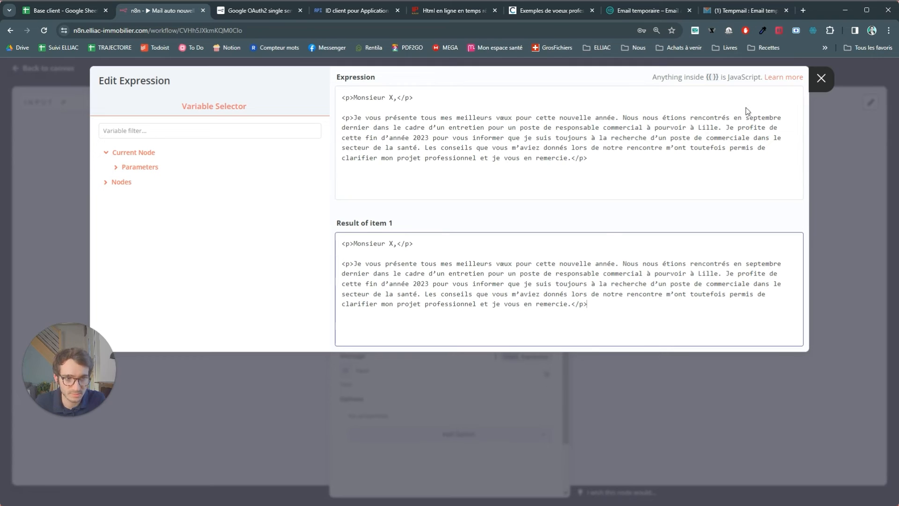
Step: Close the message expression and show the Filter node's data as the input of the Gmail1 node
left_click(819, 79)
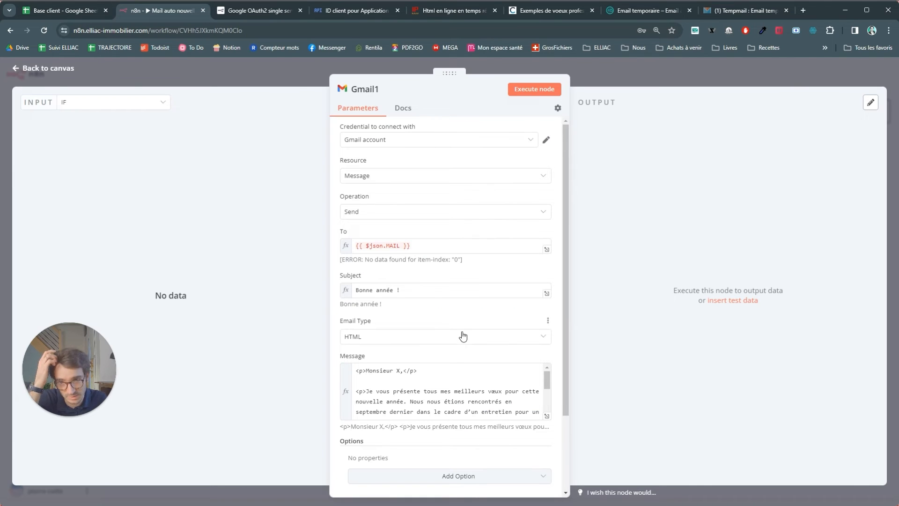
left_click(117, 102)
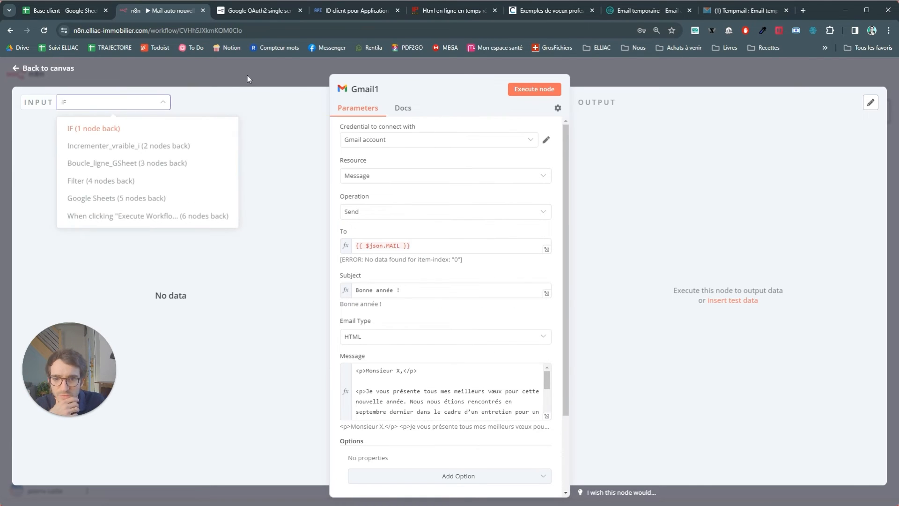
left_click(98, 202)
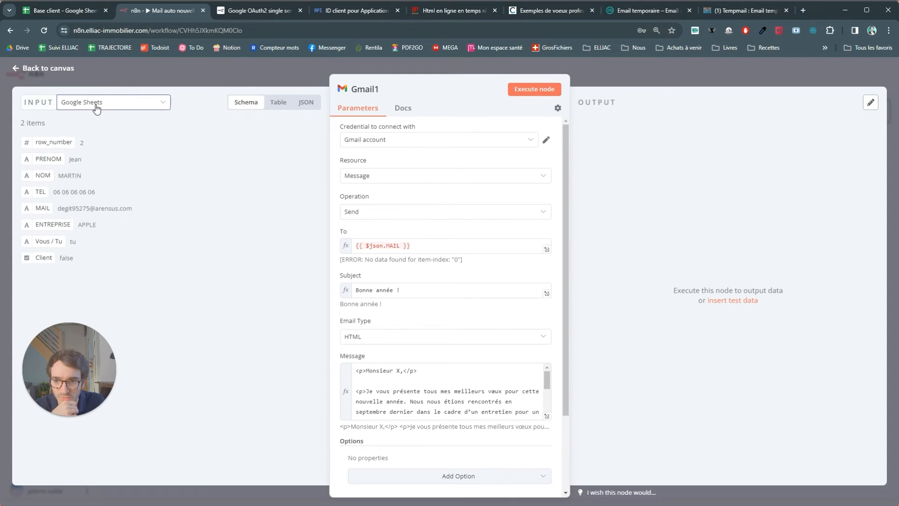
left_click(96, 107)
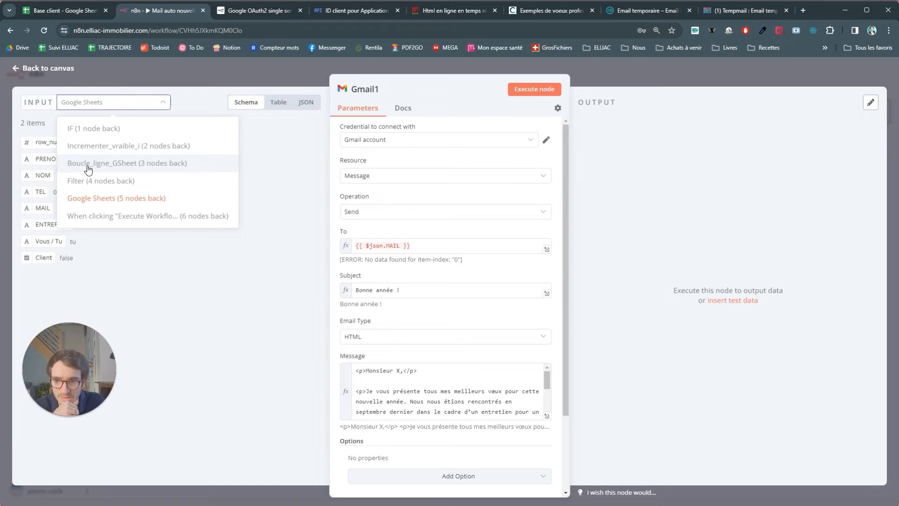
left_click(89, 186)
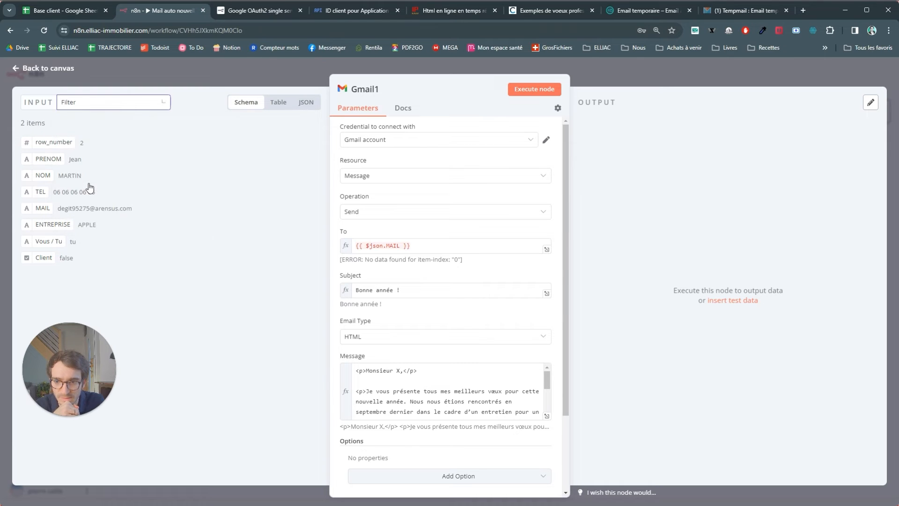
left_click(86, 104)
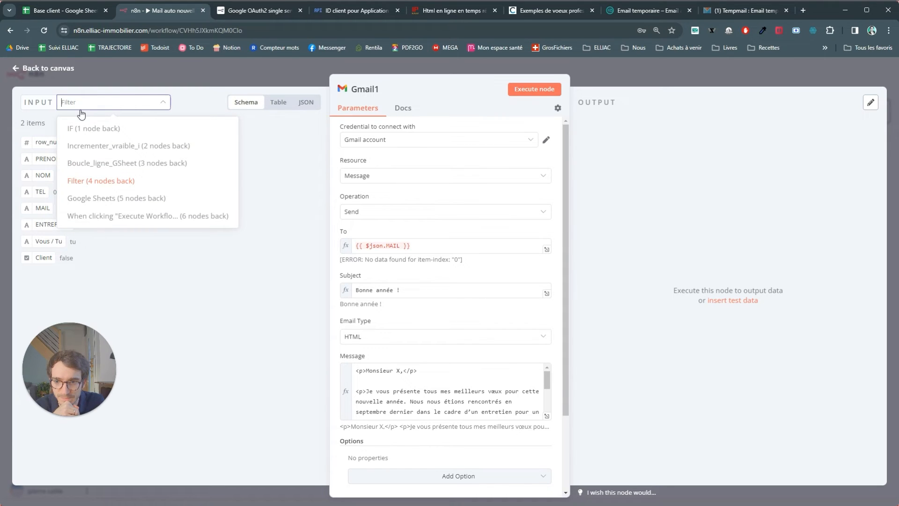
left_click(84, 105)
Step: Remove the placeholder X from the Gmail1 message salutation and insert the Filter node's NOM field into the message
double_click(399, 370)
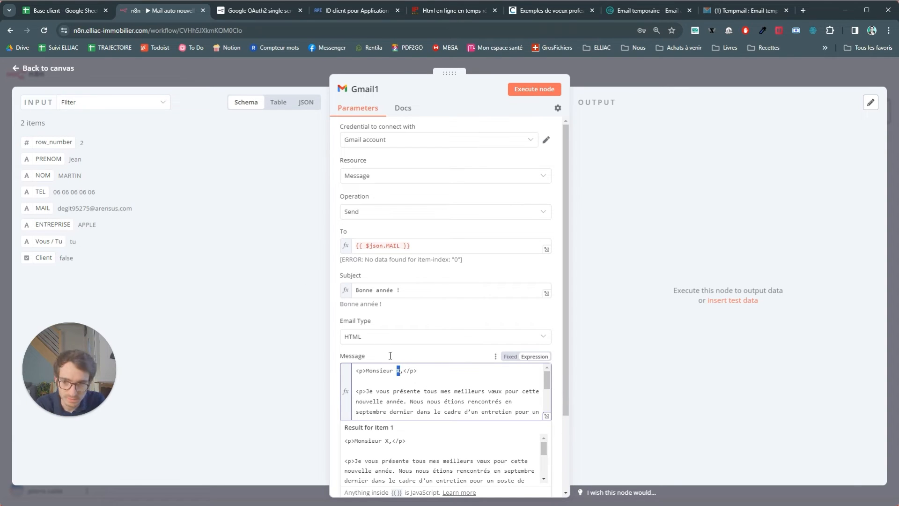
key("BackSpace")
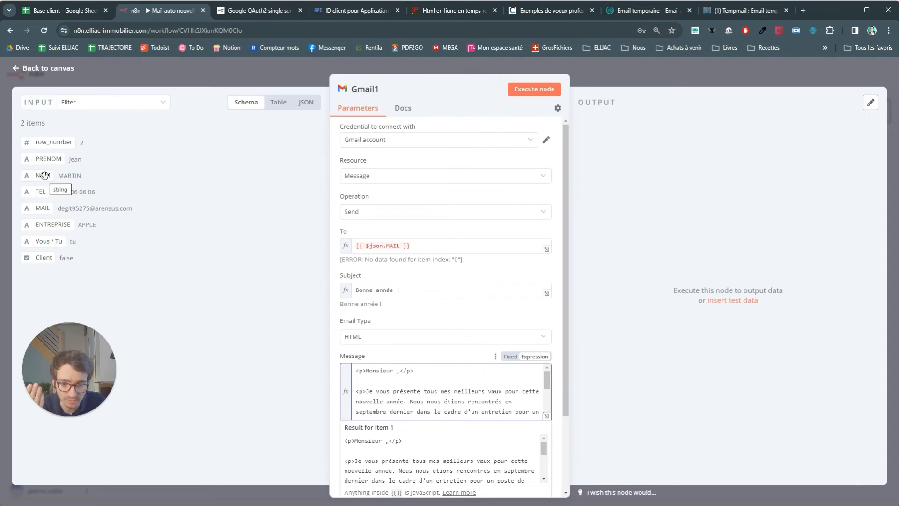
left_click_drag(42, 176, 385, 380)
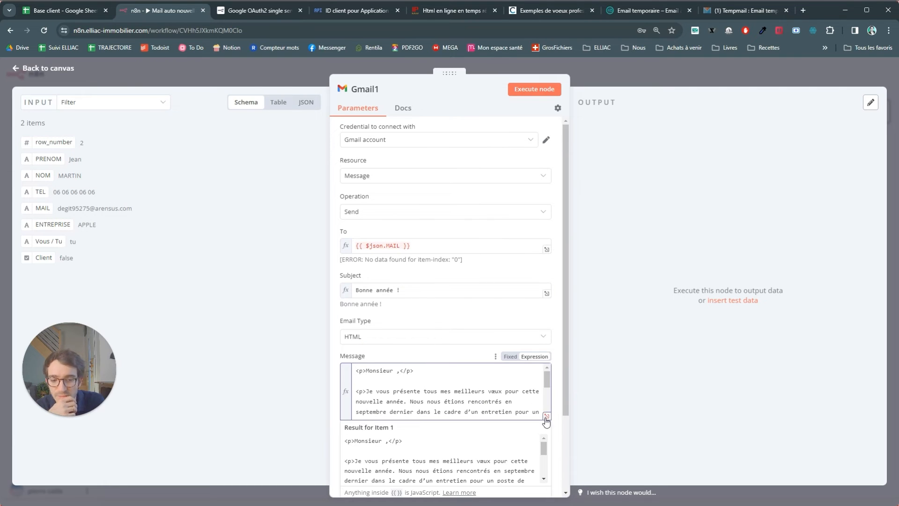
Step: Move the {{ $('Filter').item.json.NOM }} expression from the end of the message to right after "Monsieur", then return to the canvas
left_click(546, 416)
left_click_drag(714, 159, 591, 159)
key("ctrl+c")
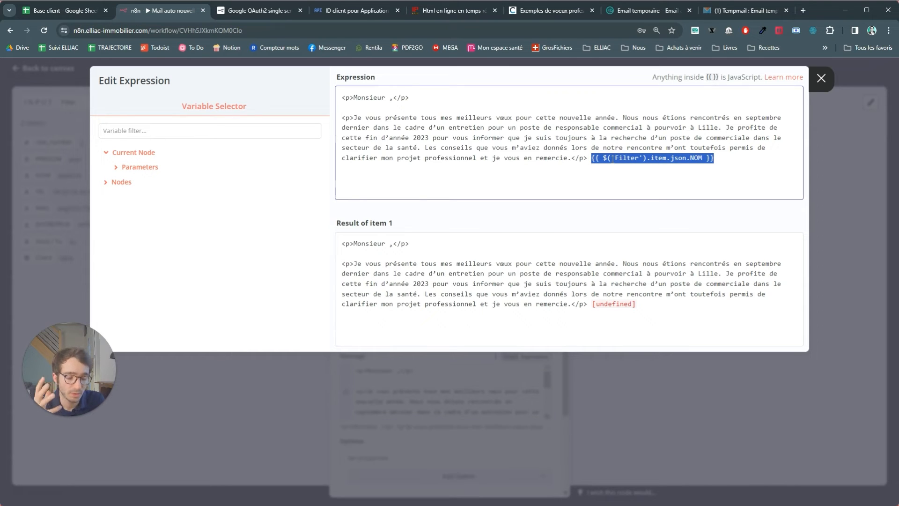
key("BackSpace")
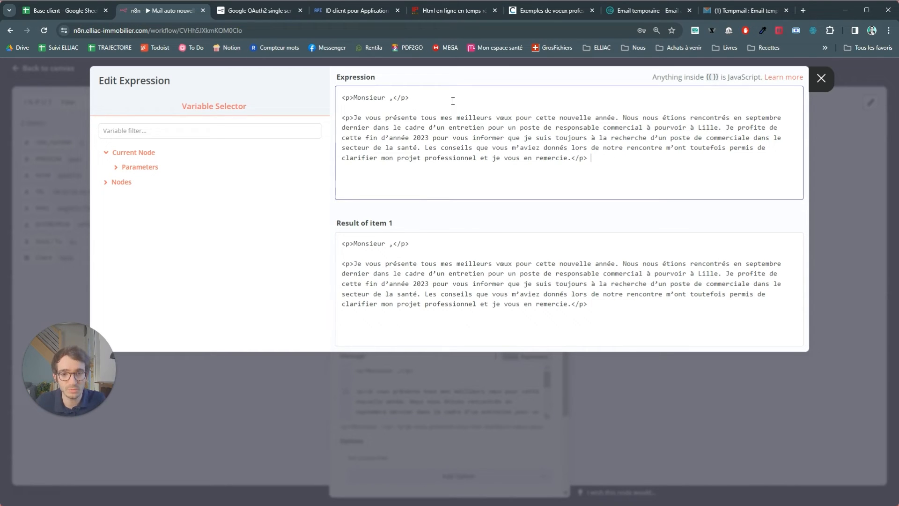
left_click(391, 98)
key("ctrl+v")
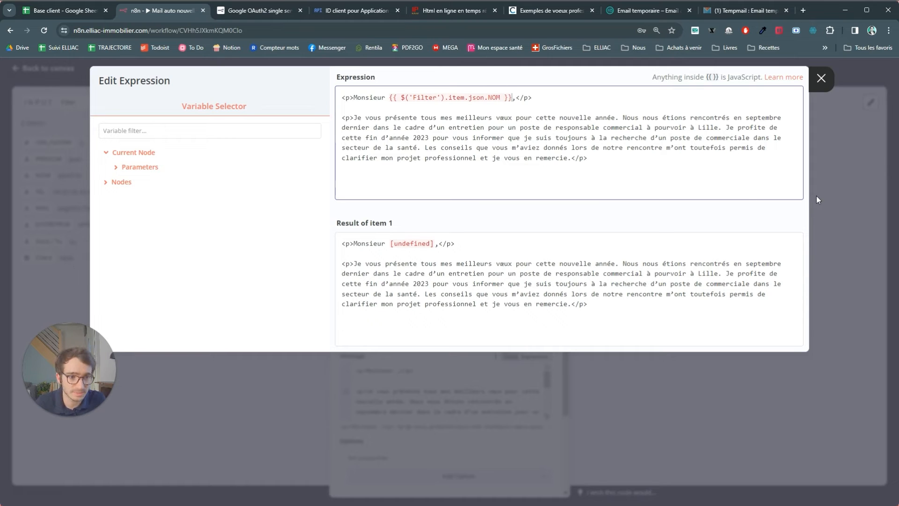
left_click(843, 74)
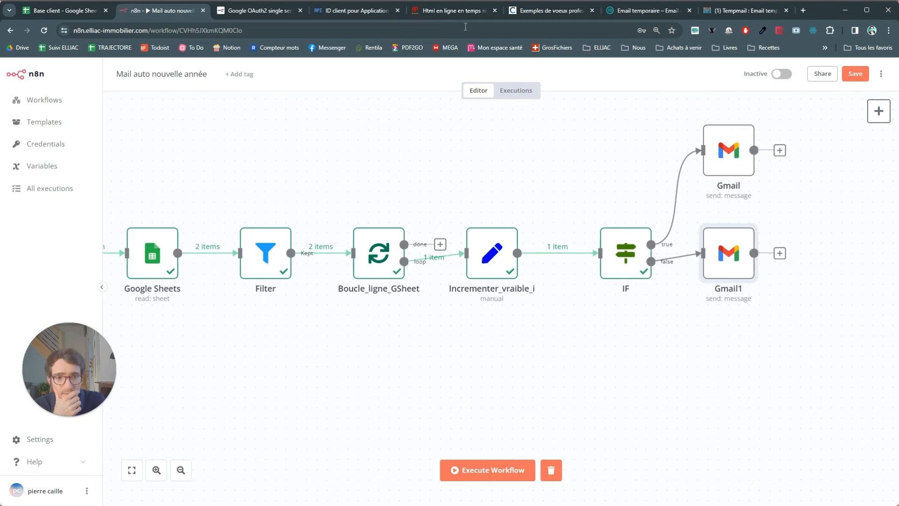
Step: Switch to the InfoByIp HTML editor and replace "Monsieur" with "Bonjour" in the salutation
left_click(451, 10)
left_click(213, 229)
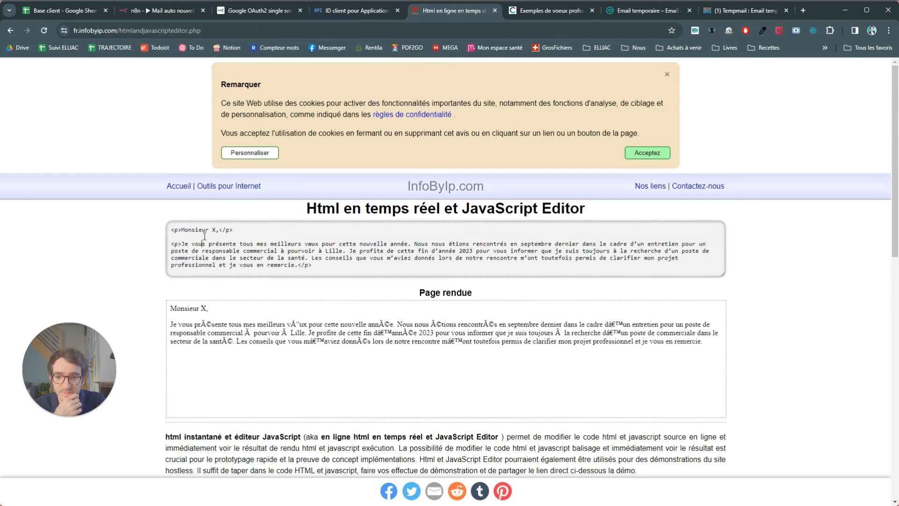
left_click_drag(210, 229, 182, 230)
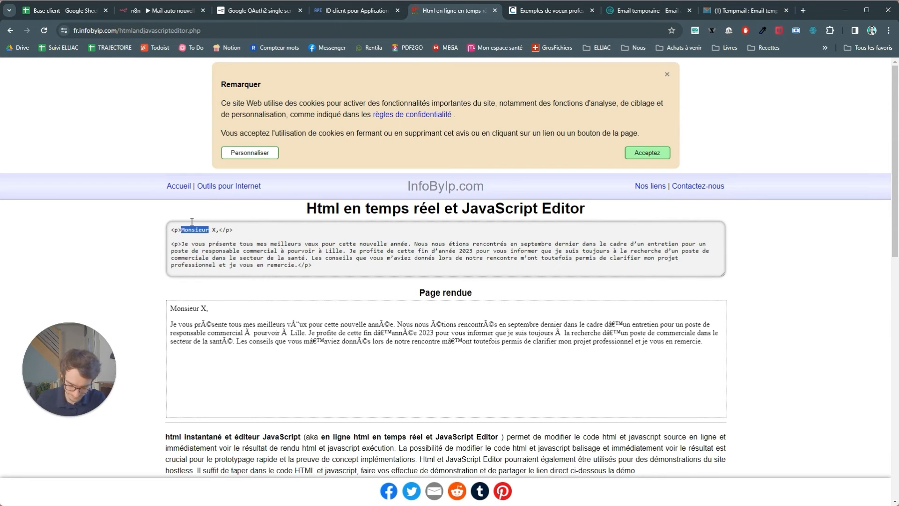
type("Bonjour")
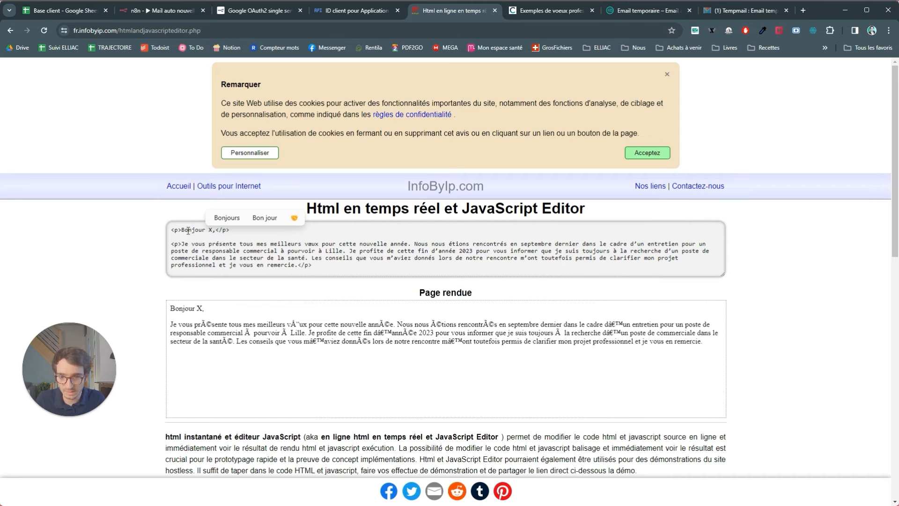
Step: Replace "Je vous" at the start of the body with "J'espère que tu vas bien !" and close that paragraph with </p>
double_click(199, 244)
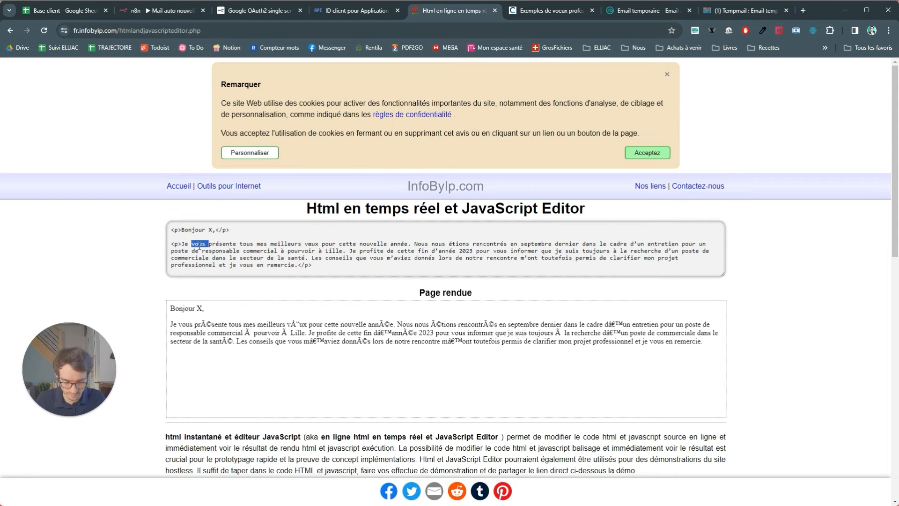
key("BackSpace")
key("BackSpace")
key("BackSpace")
type("'e")
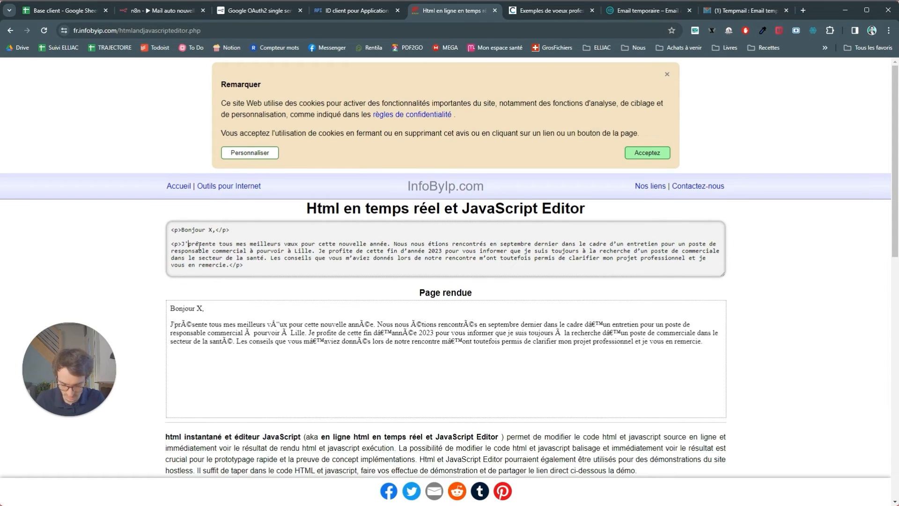
type("spère que tu ")
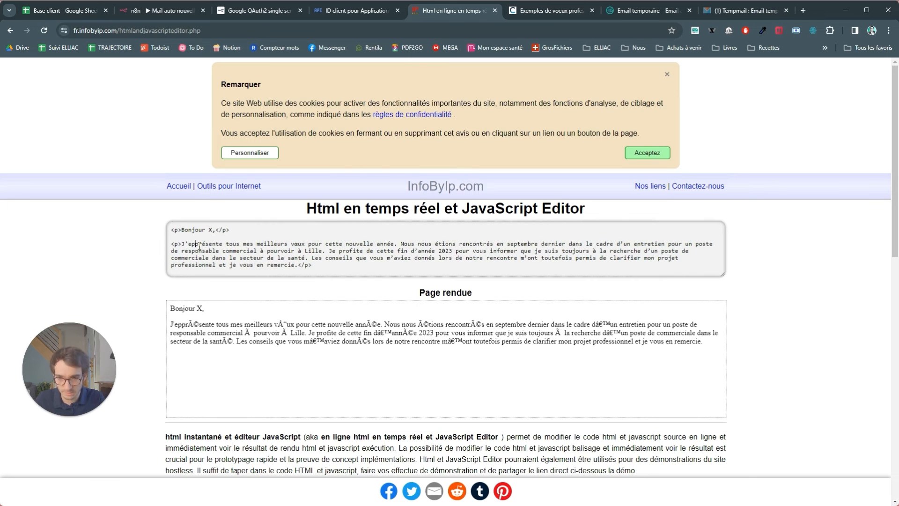
type("vas bien ")
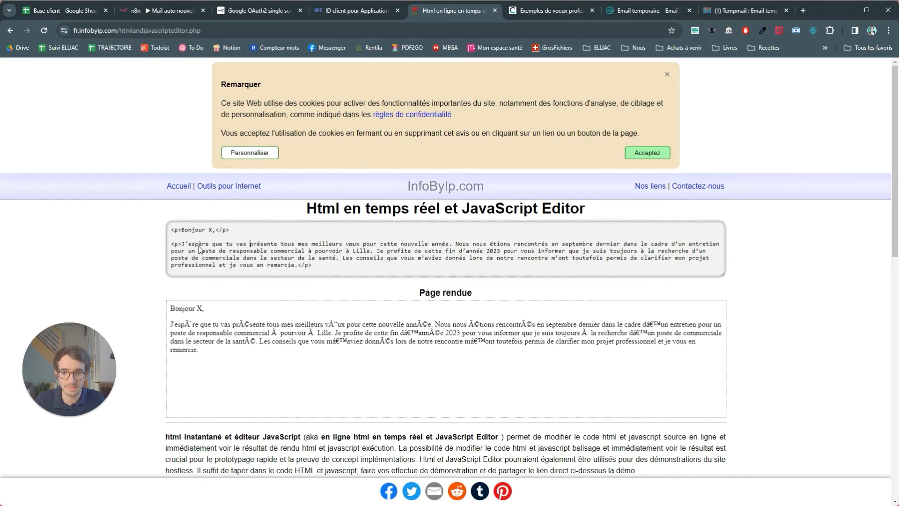
type("!")
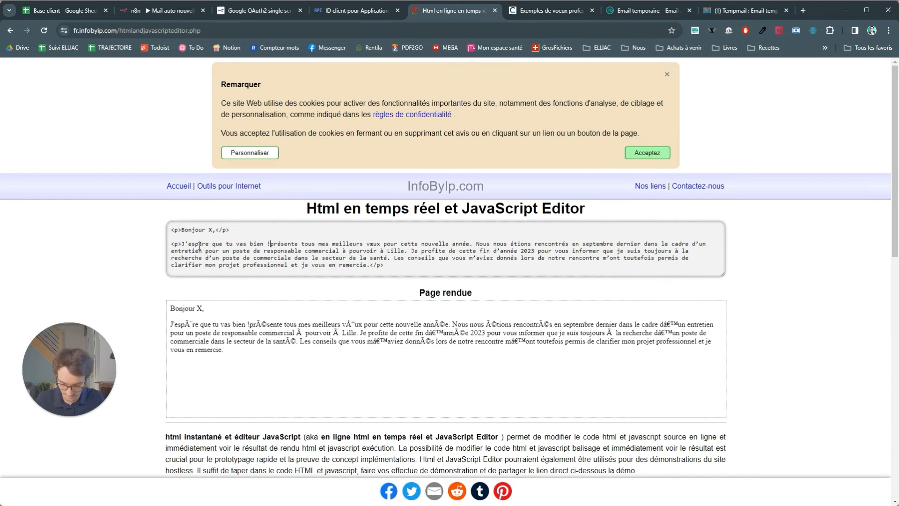
type("<")
type("/p>")
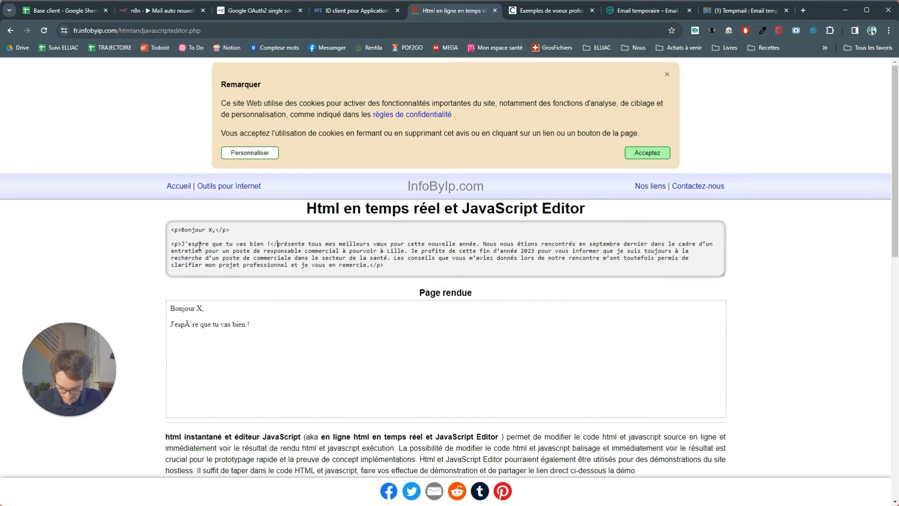
Step: Add a <br></br> line below the new paragraph and begin the remaining body text on its own line with "<p>Je te"
key("Return")
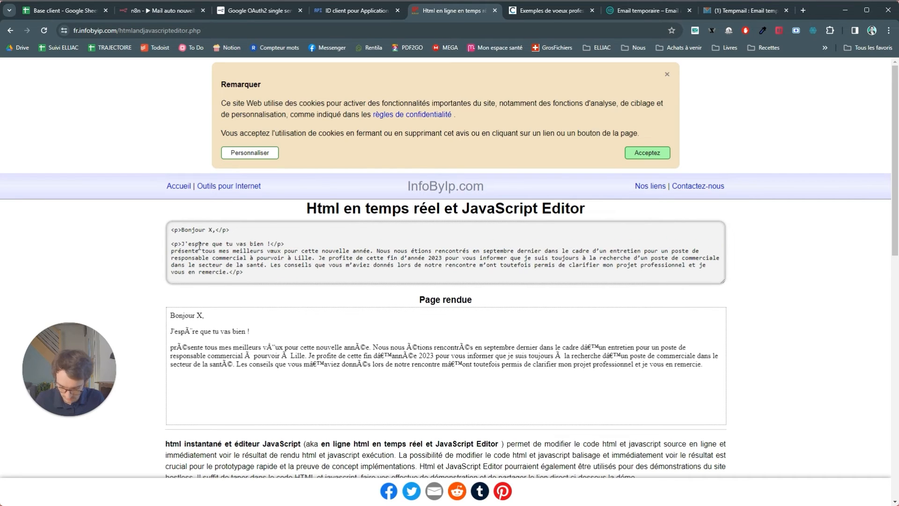
type("<br>")
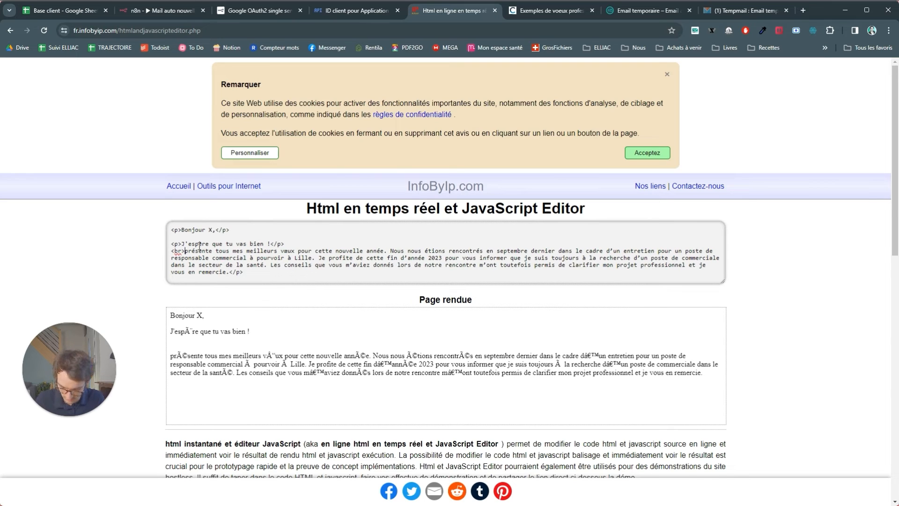
type("</br>")
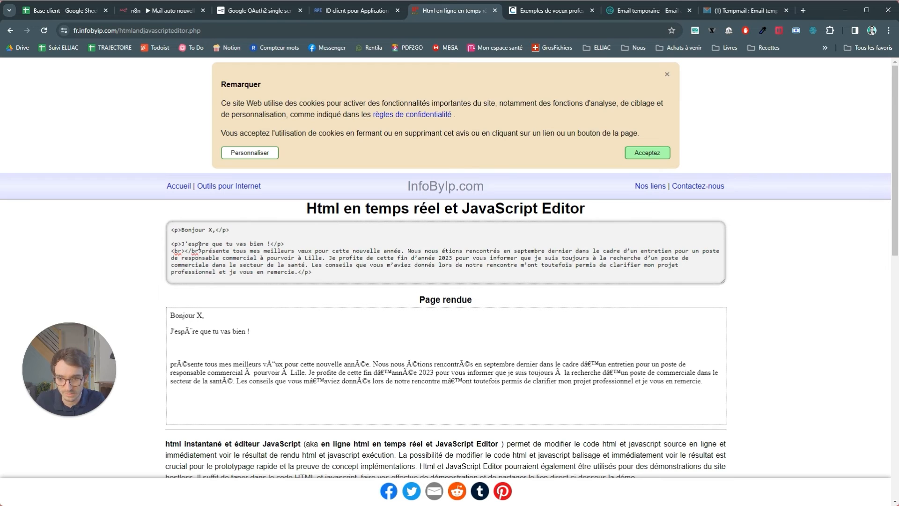
key("Return")
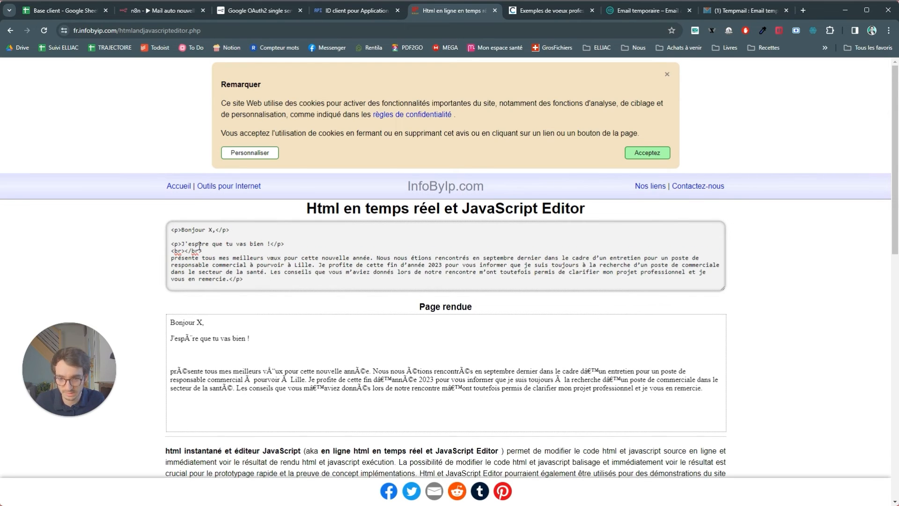
type("<p>")
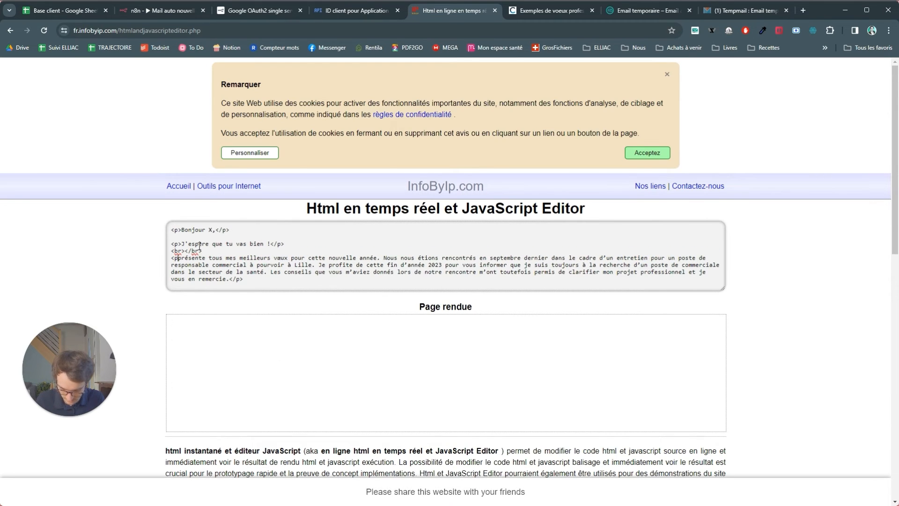
type("Je te")
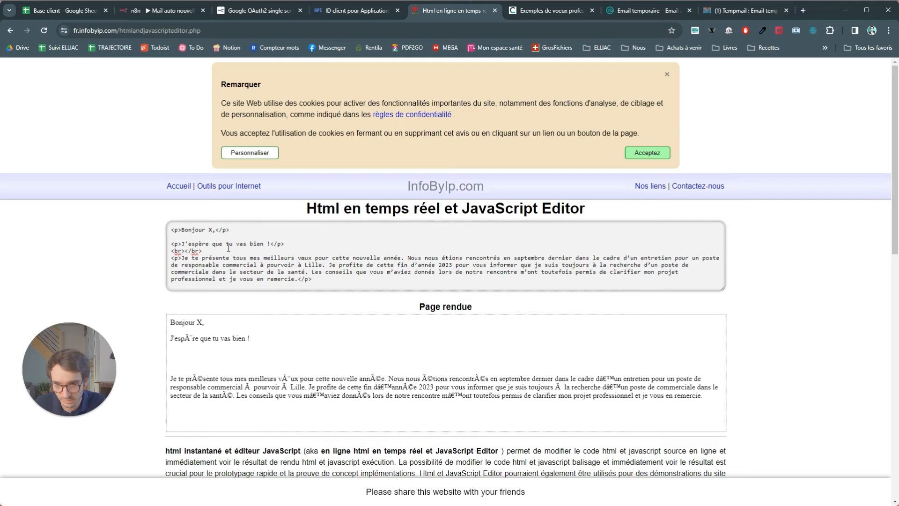
Step: Copy the complete informal HTML text and switch back to the n8n workflow
left_click_drag(329, 281, 134, 229)
key("ctrl+c")
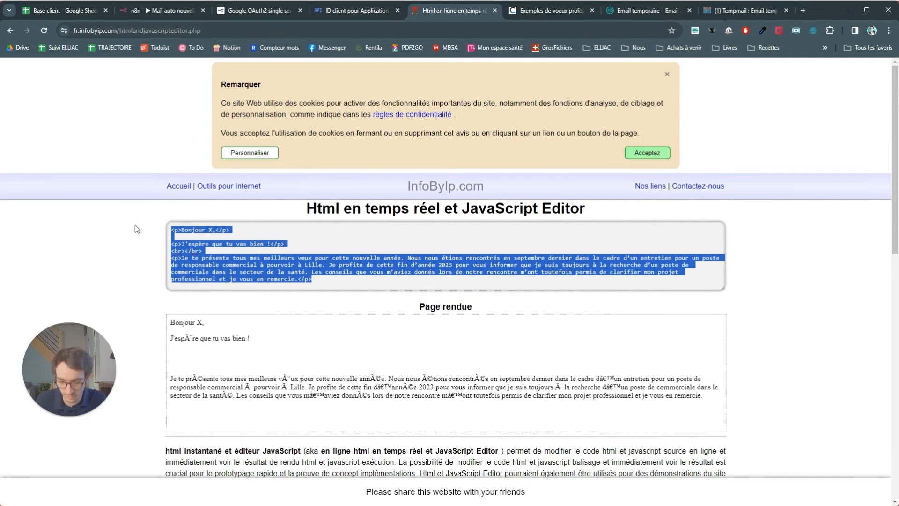
left_click(151, 13)
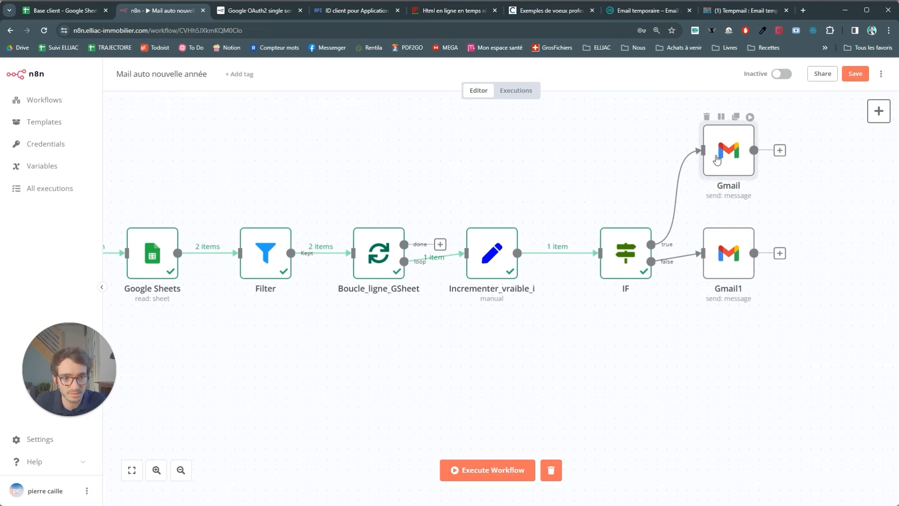
Step: Open the Gmail node on the IF node's true branch and enter Mail_TU as its new name
double_click(716, 160)
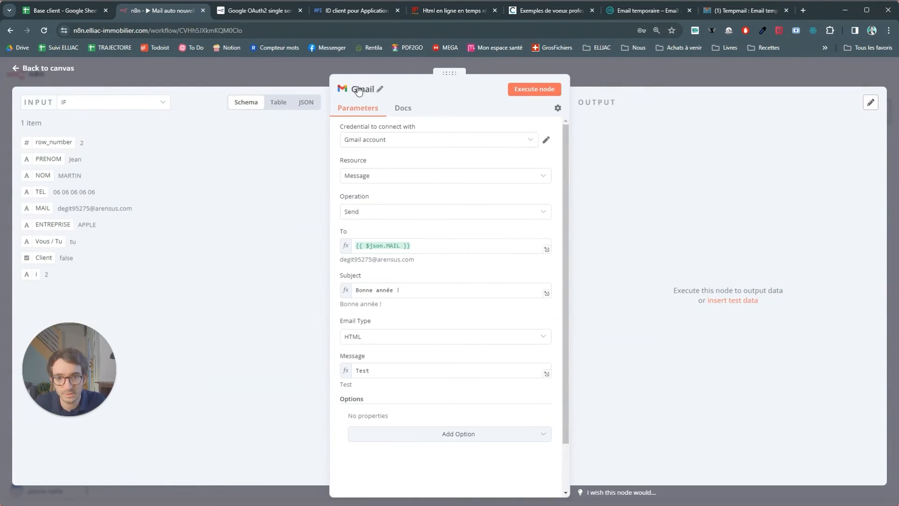
left_click(359, 91)
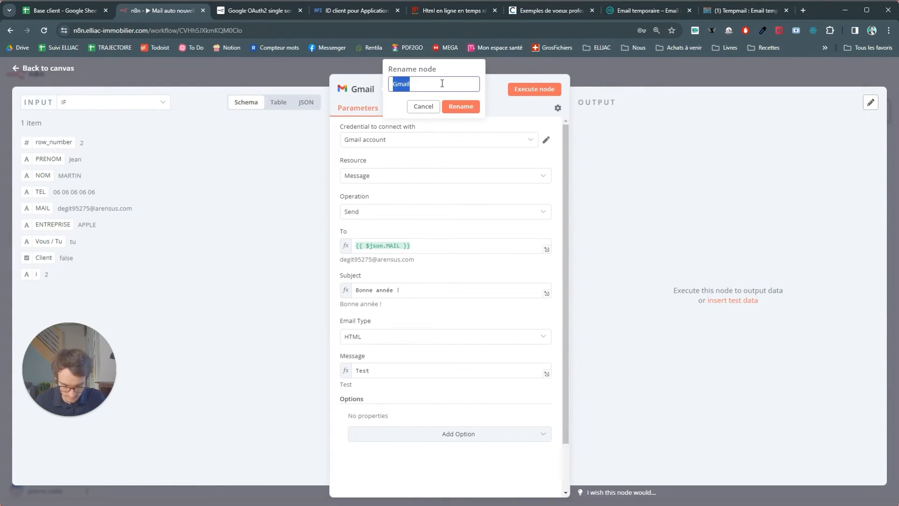
type("Mail_T")
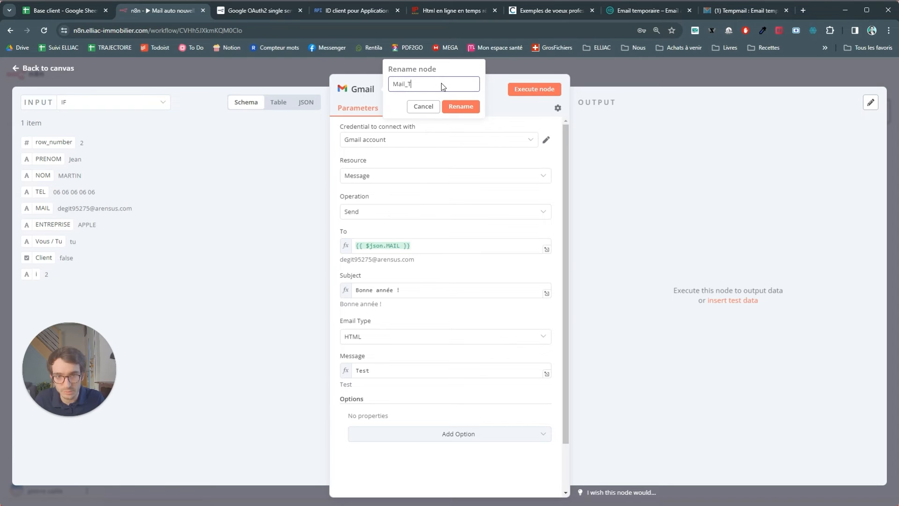
type("U")
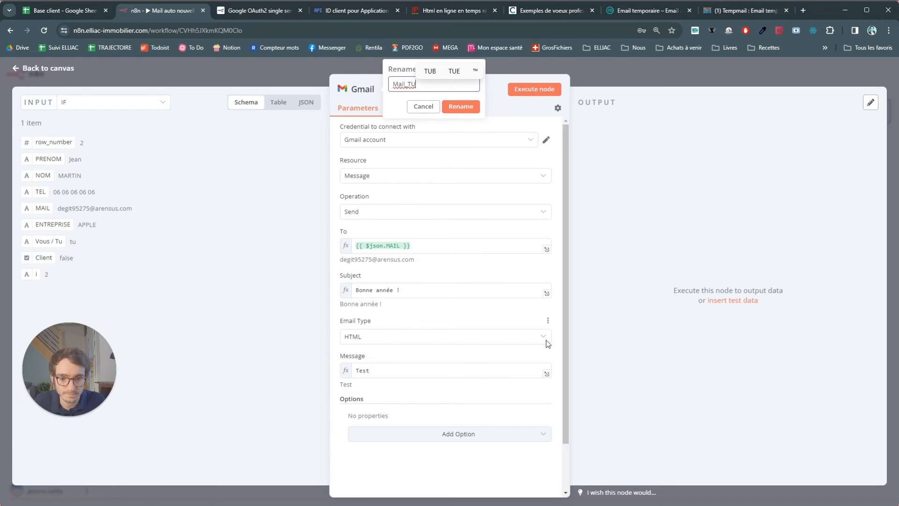
Step: Replace the whole message expression of this node with the copied informal HTML text
left_click(546, 373)
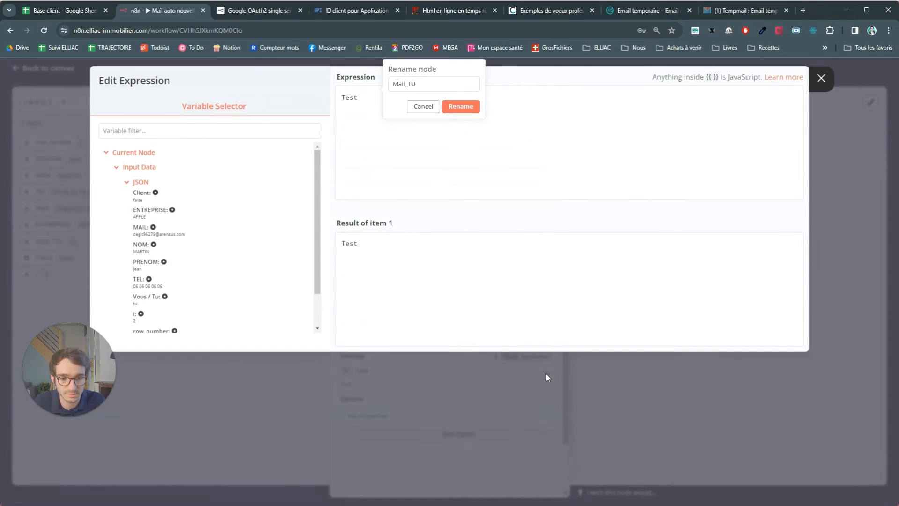
left_click(387, 146)
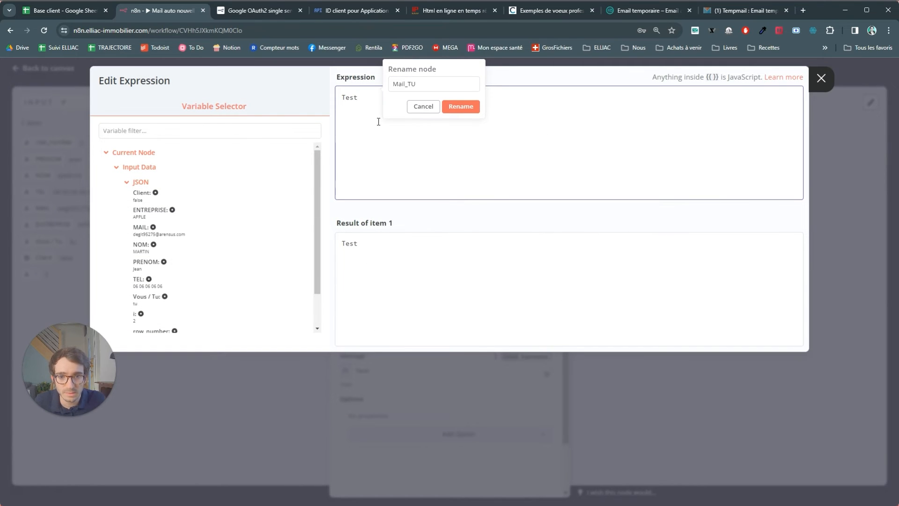
key("ctrl+a")
key("ctrl+v")
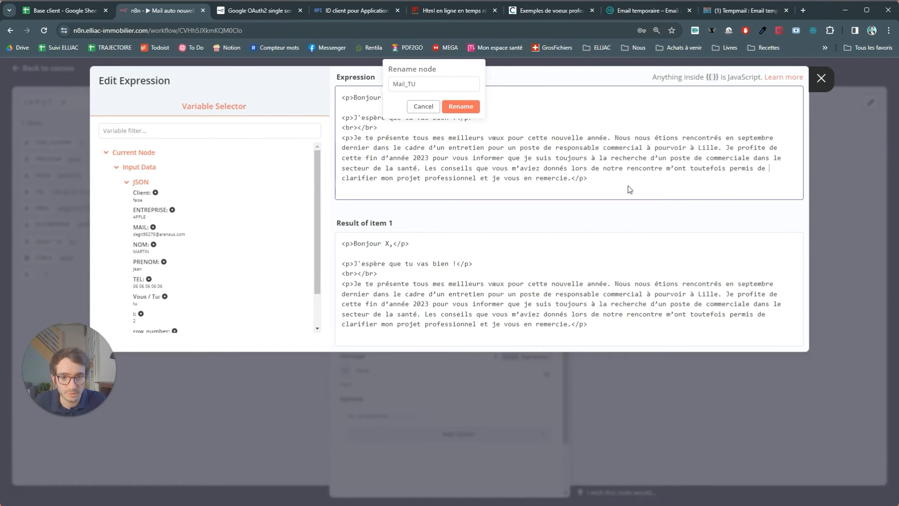
key("Escape")
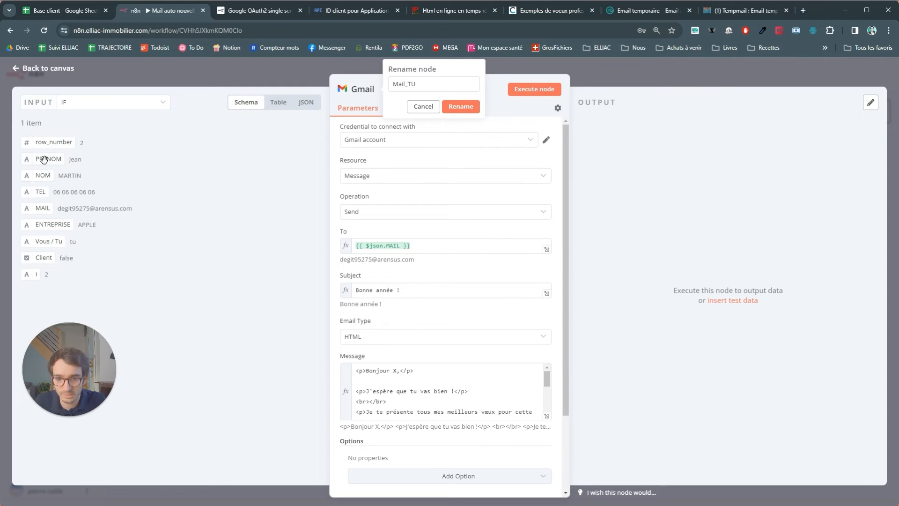
Step: Insert the PRENOM input field into the message, cut its {{ $json.PRENOM }} expression for reuse and confirm the node's new name
left_click_drag(44, 160, 433, 387)
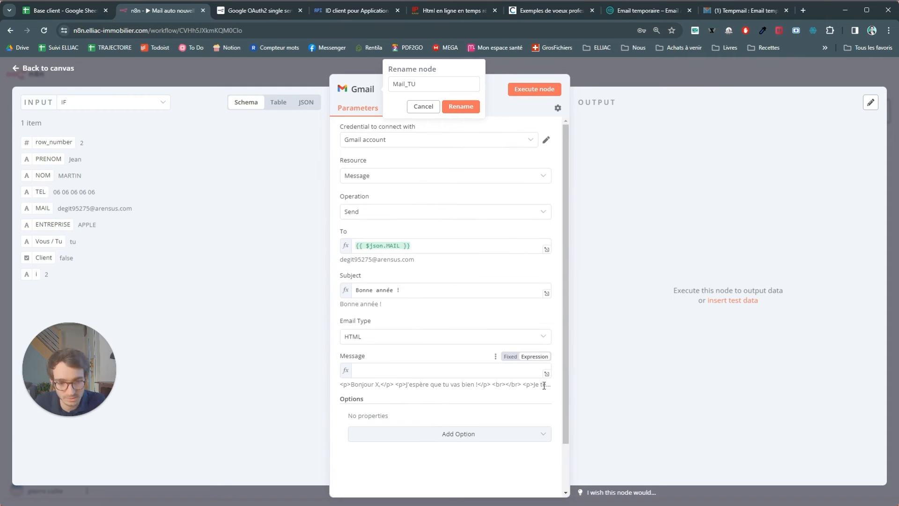
left_click(546, 370)
left_click(545, 417)
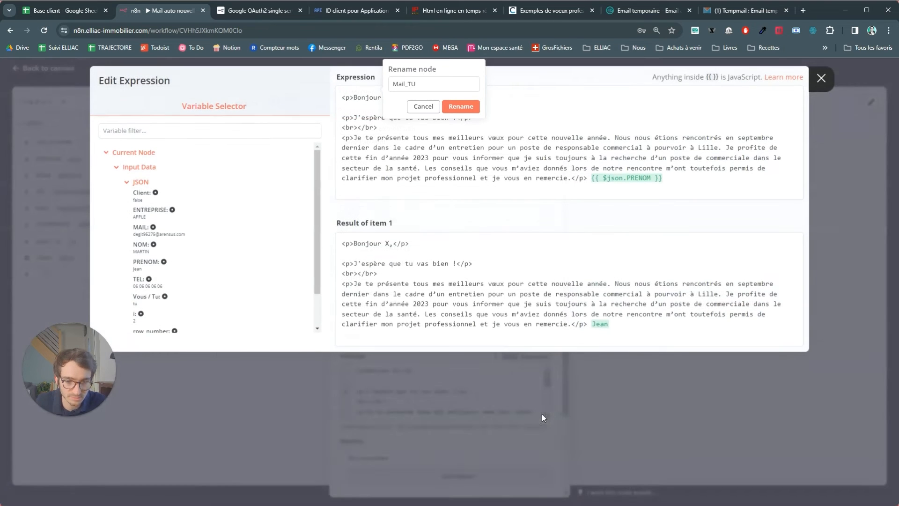
left_click_drag(665, 182, 590, 179)
key("ctrl+c")
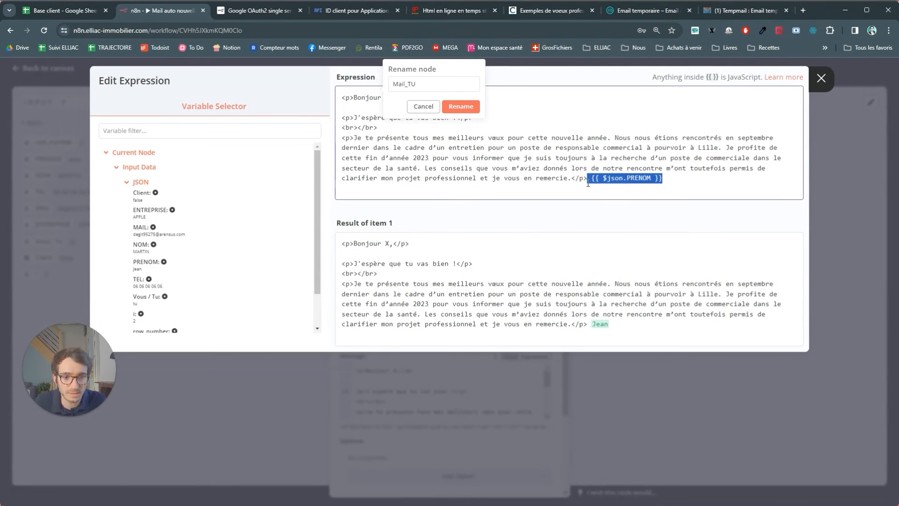
key("BackSpace")
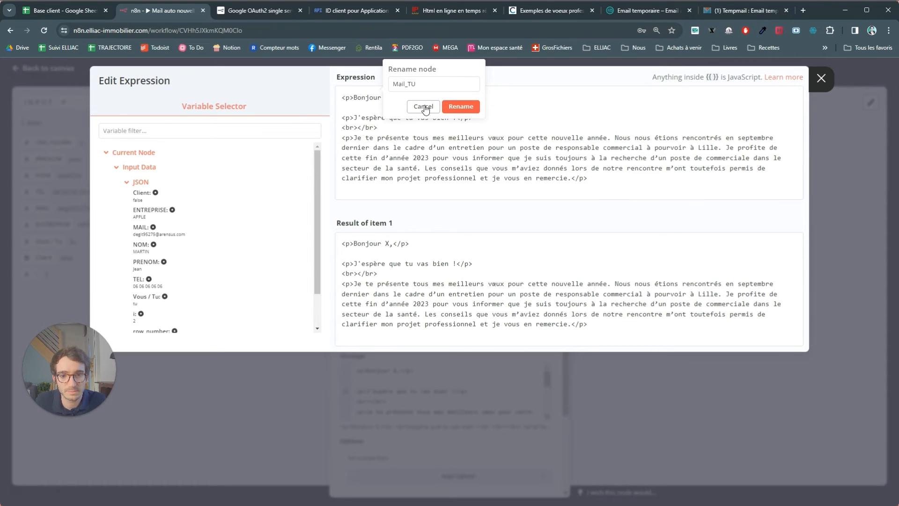
left_click(812, 236)
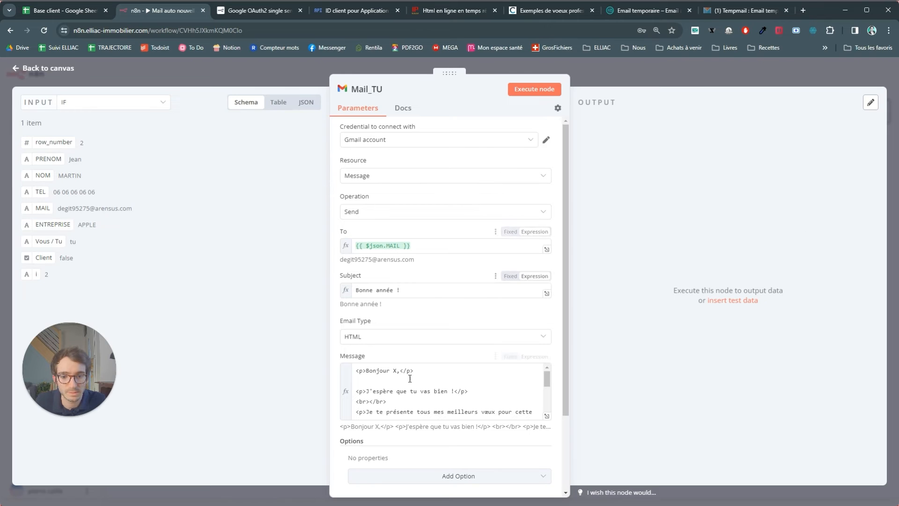
Step: Replace the X after "Bonjour" with {{ $json.PRENOM }}, remove the duplicate expression at the end of the message and return to the canvas
left_click(531, 387)
double_click(387, 97)
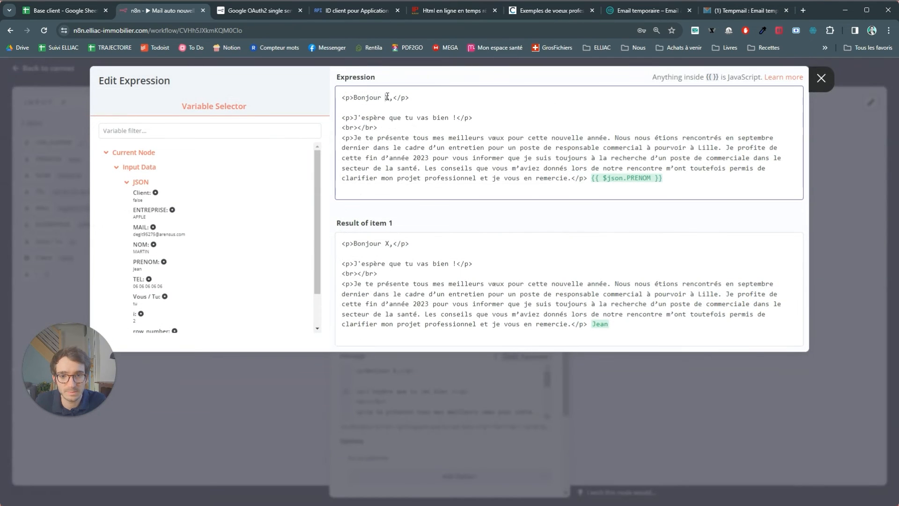
key("ctrl+v")
mouse_move(676, 181)
left_mouse_down()
mouse_move(591, 182)
mouse_move(664, 179)
left_mouse_up()
left_click(593, 173)
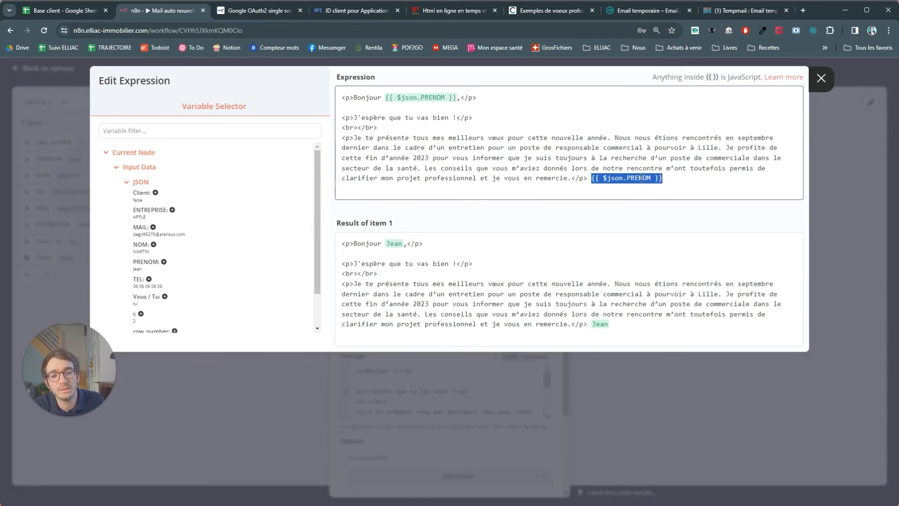
key("BackSpace")
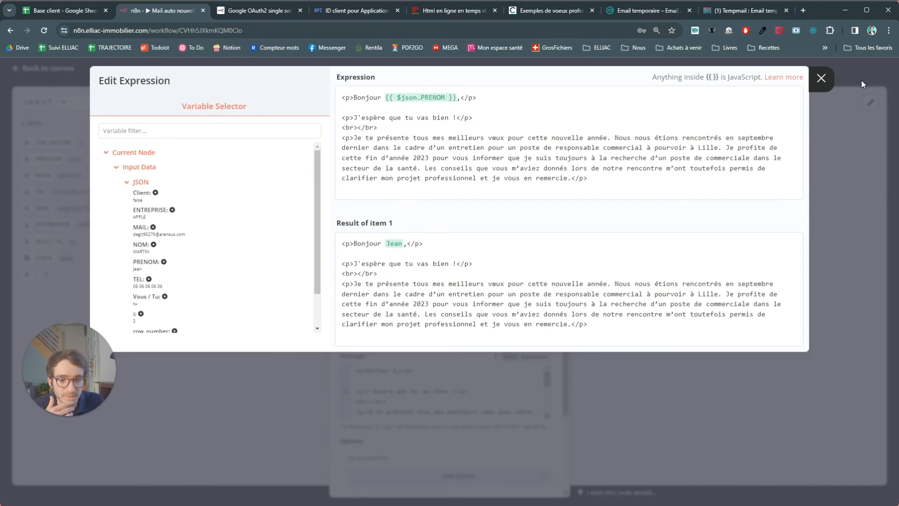
left_click(847, 86)
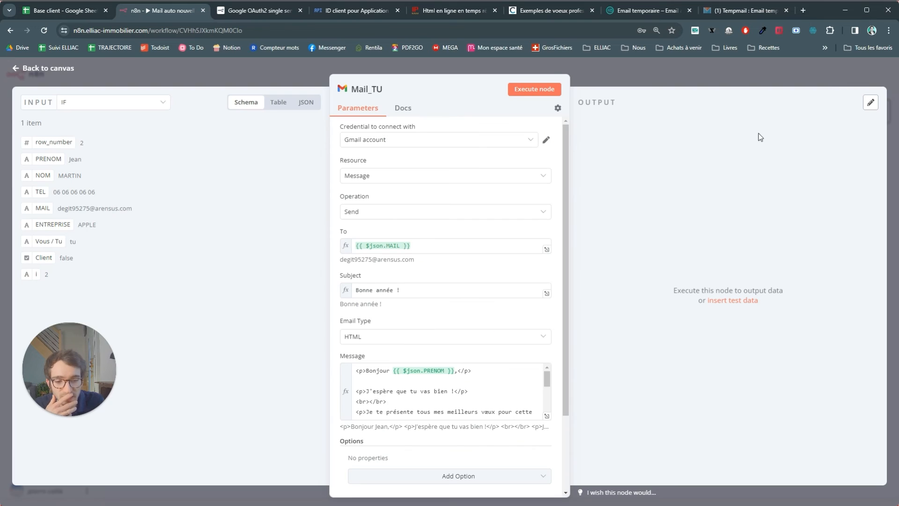
left_click(720, 75)
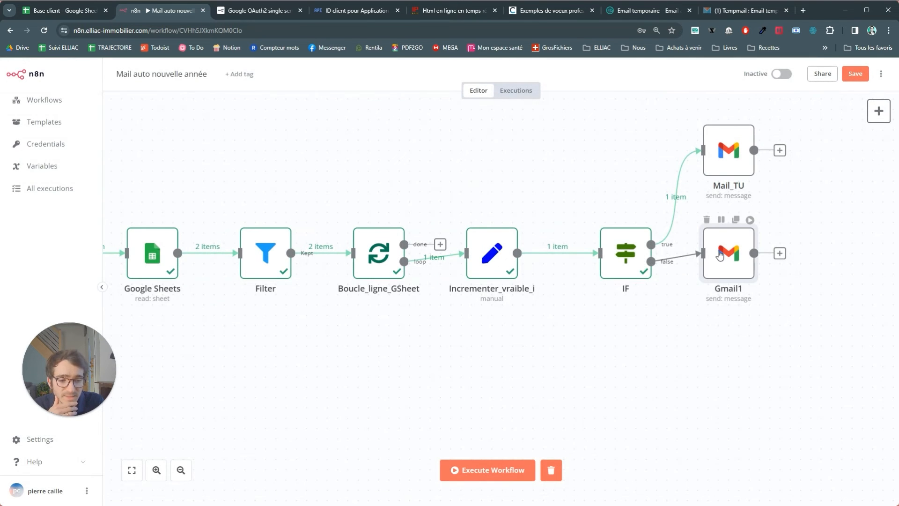
Step: Check the formal message expression in the Gmail node on the IF node's false branch
double_click(720, 255)
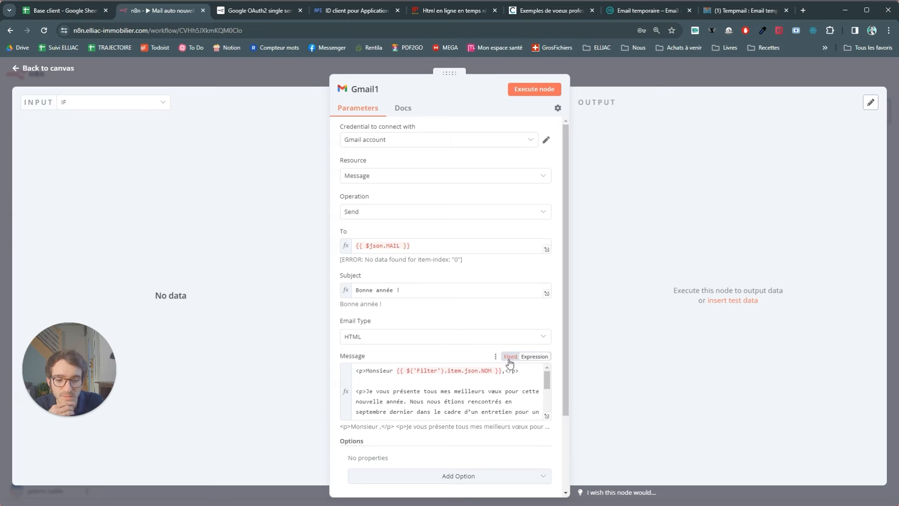
left_click(546, 416)
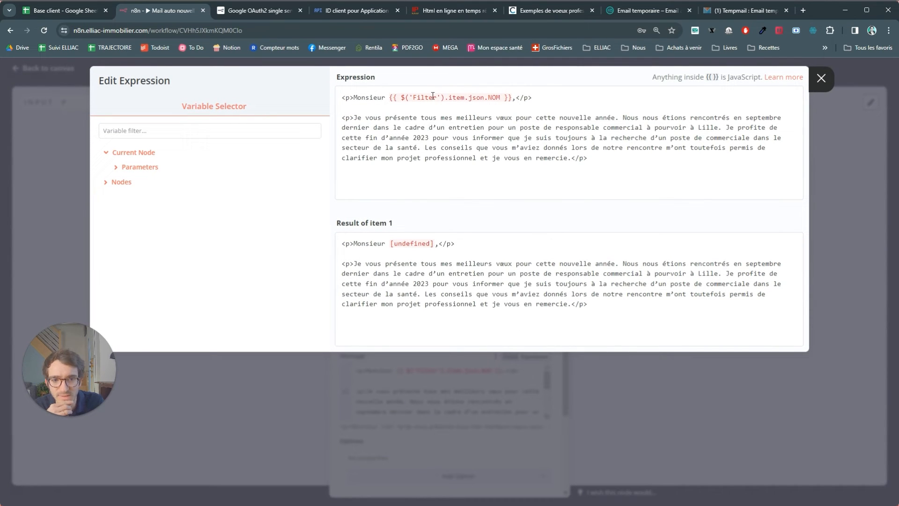
left_click(850, 79)
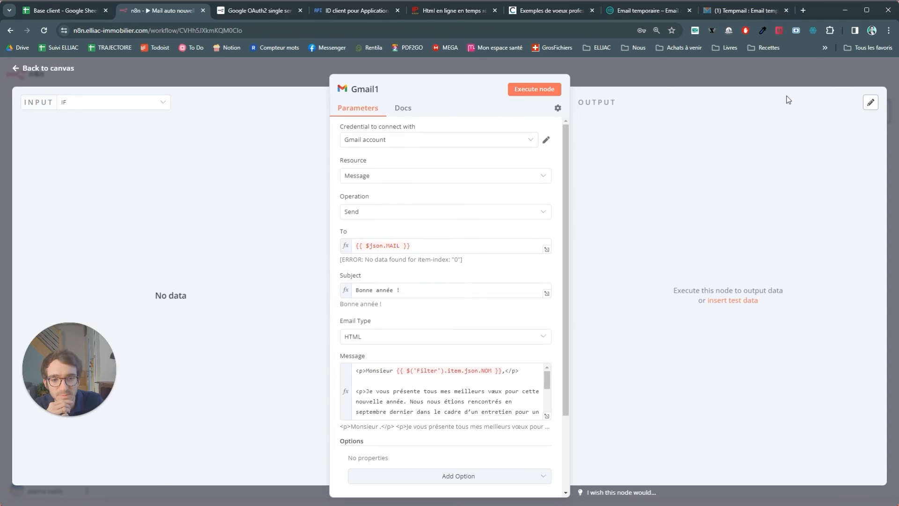
key("Escape")
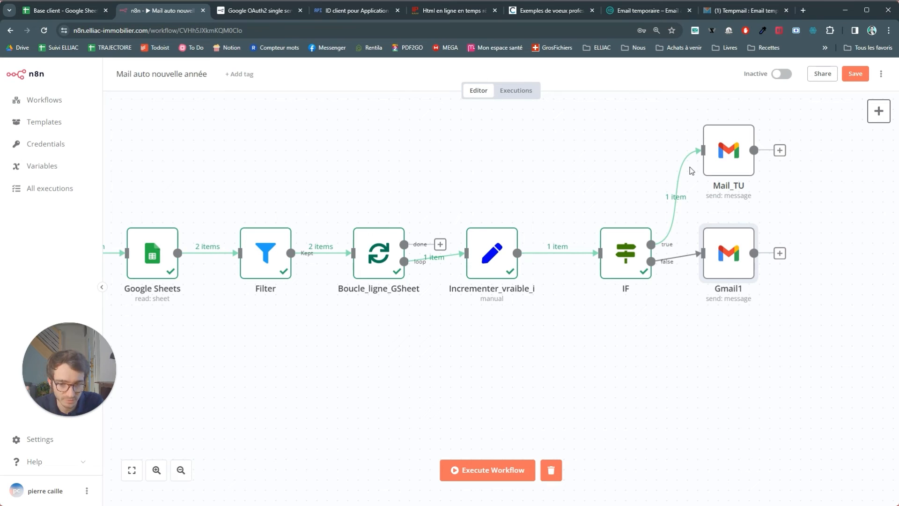
Step: Rename the Gmail node on the IF node's false branch to Mail_VOUS and return to the canvas
double_click(720, 271)
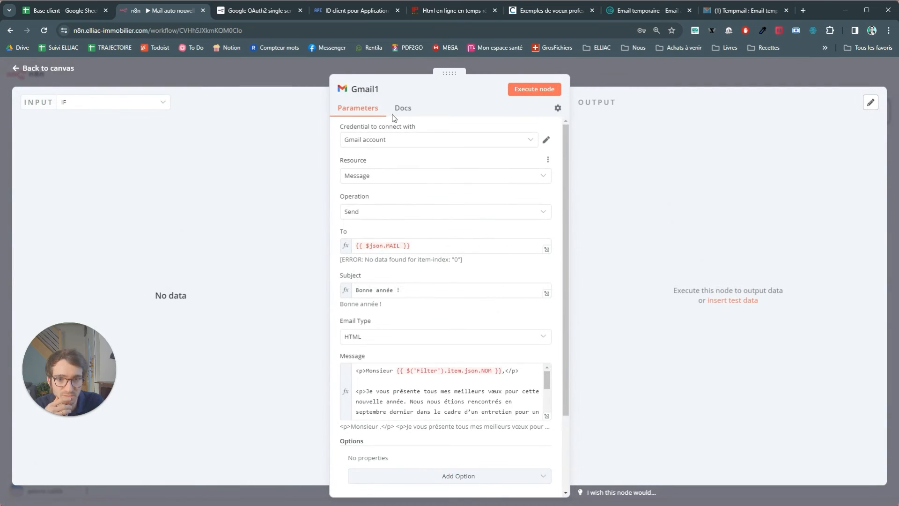
left_click(386, 97)
key("ctrl+a")
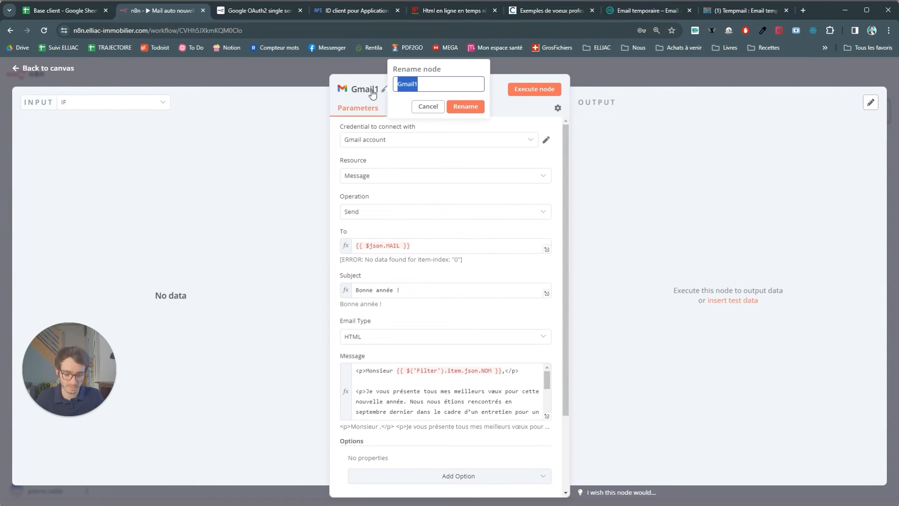
type("Mail_VOUS")
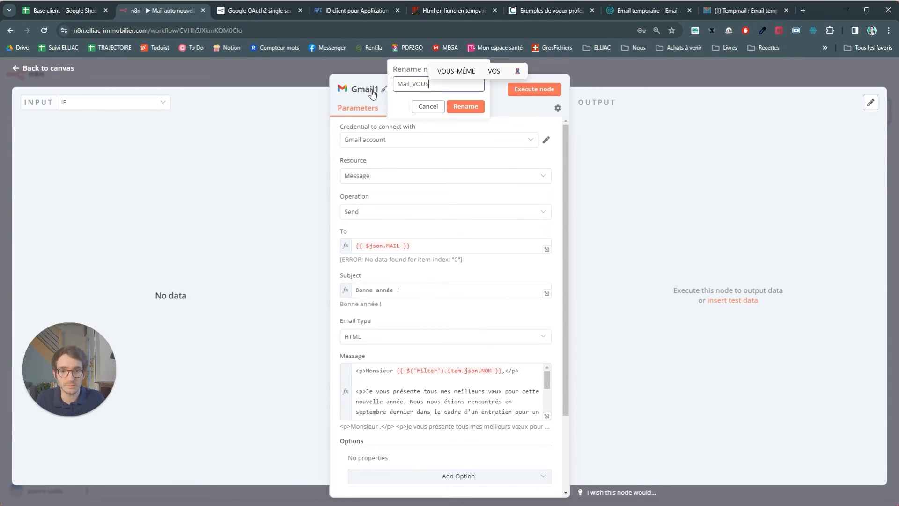
key("Return")
left_click(596, 75)
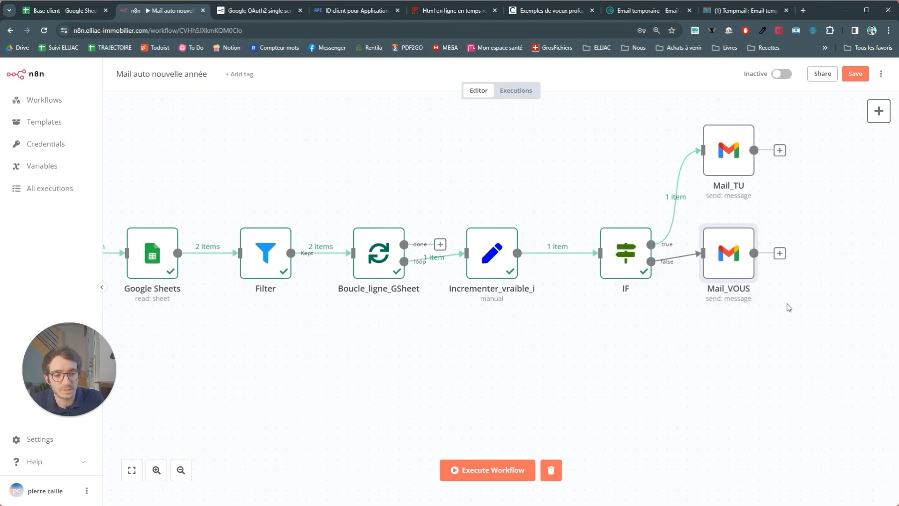
Step: Open the Mail_TU node and select the text of its e-mail subject
left_click_drag(786, 307, 585, 294)
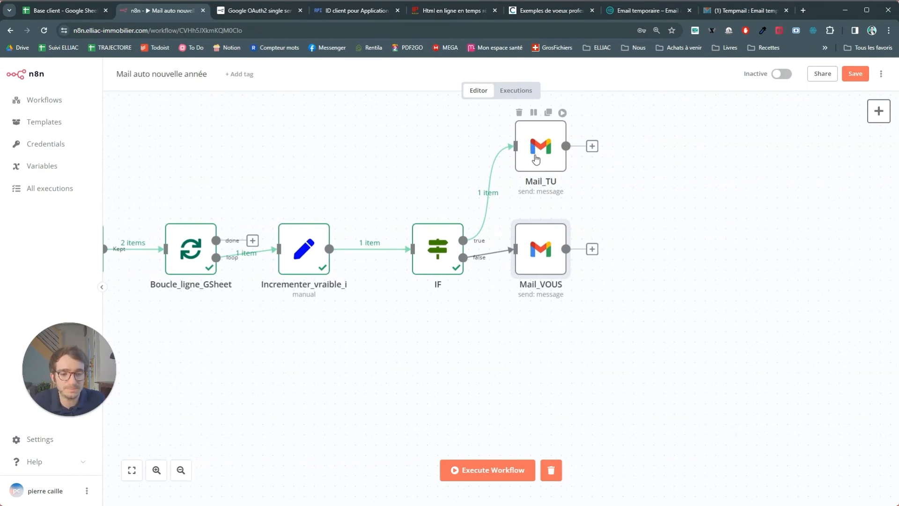
left_click(536, 160)
double_click(536, 160)
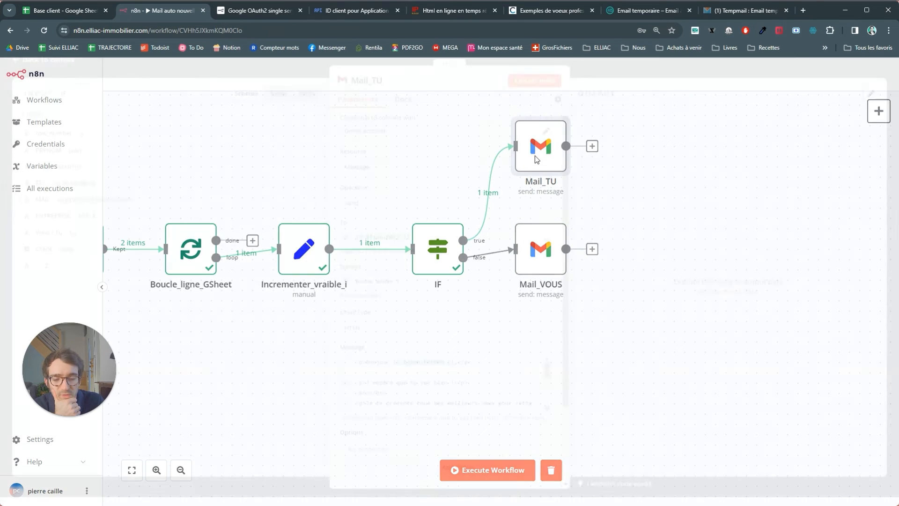
left_click(418, 291)
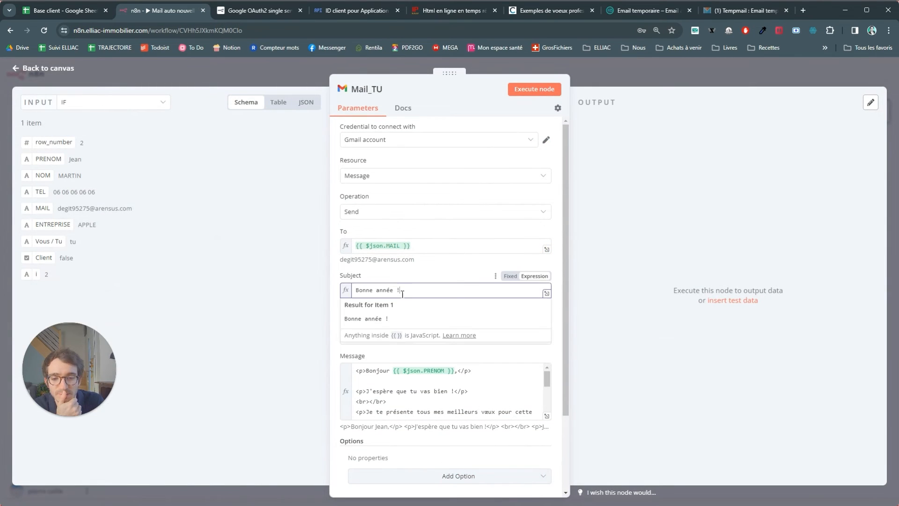
left_click_drag(418, 291, 359, 291)
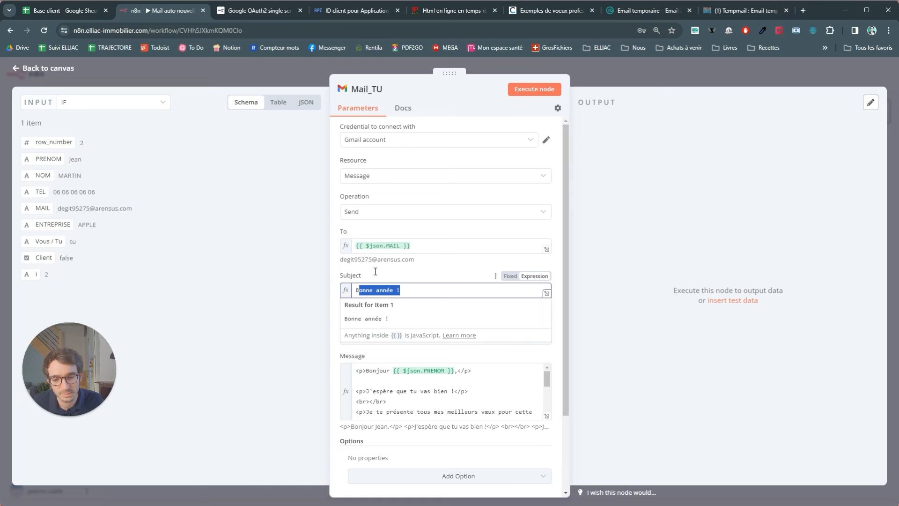
Step: Write "Je te souhaite une bonne année !" in a new browser tab, cut the text and return to the Mail_TU node
left_click(803, 10)
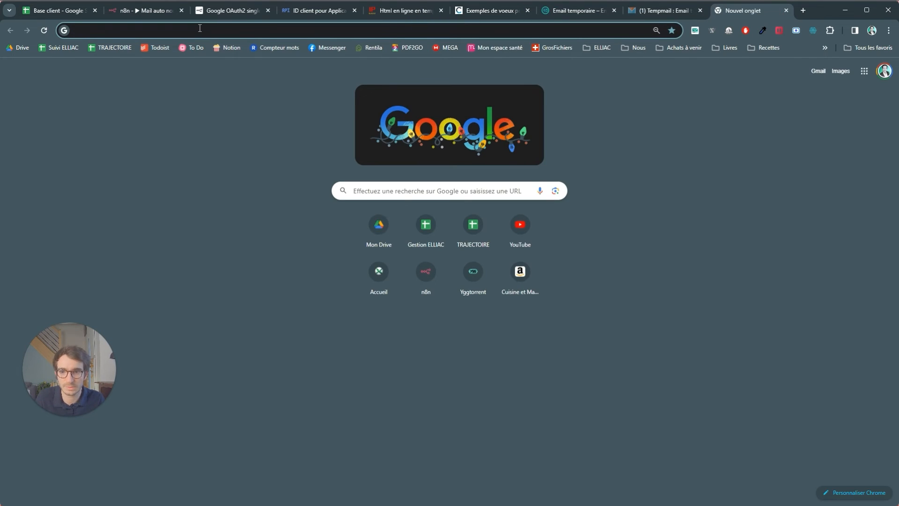
type("Je")
key("Return")
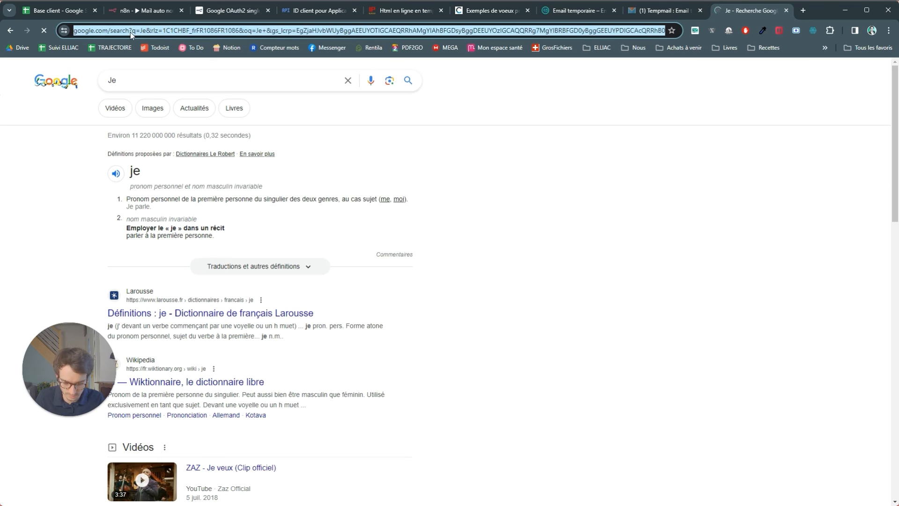
type("Je te souhaite u")
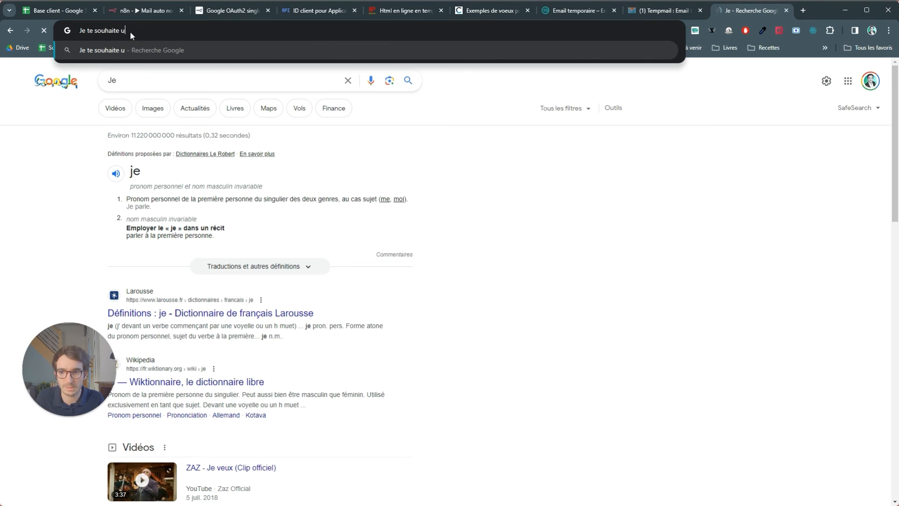
type("ne bonne a")
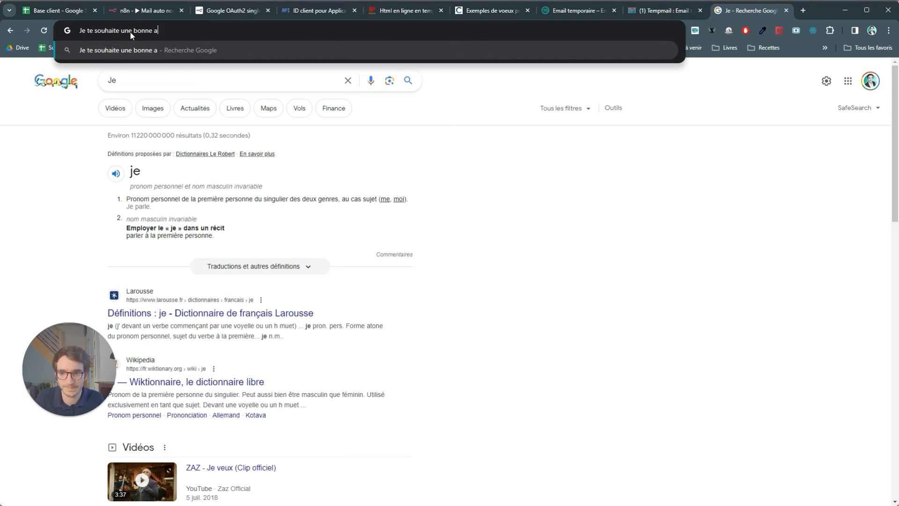
type("nnée :")
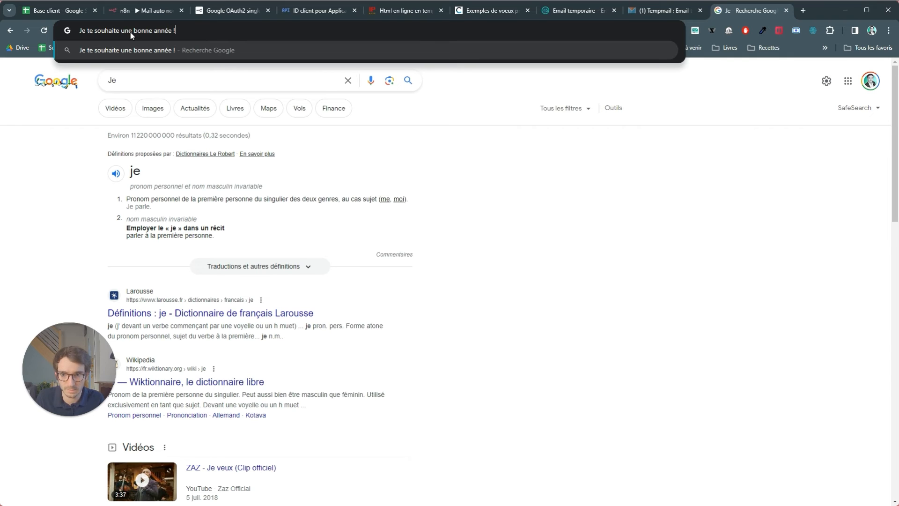
key("ctrl+a")
key("ctrl+x")
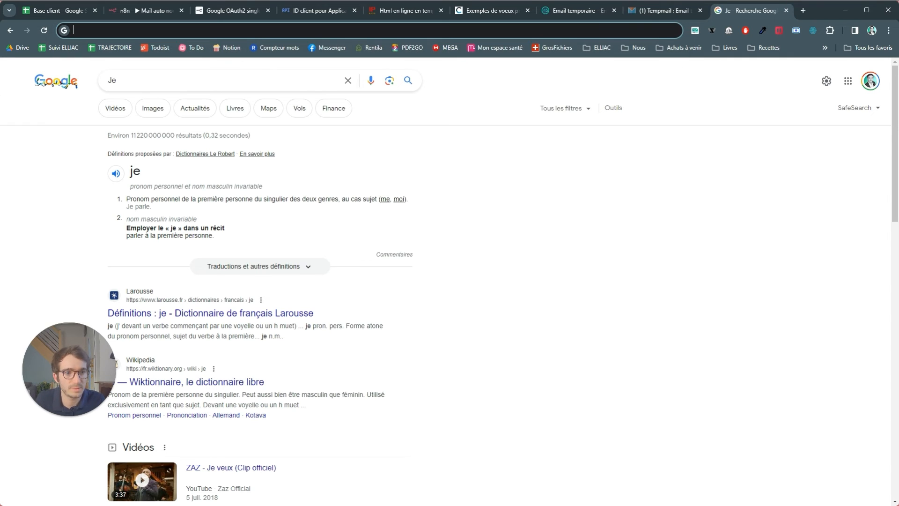
left_click(786, 11)
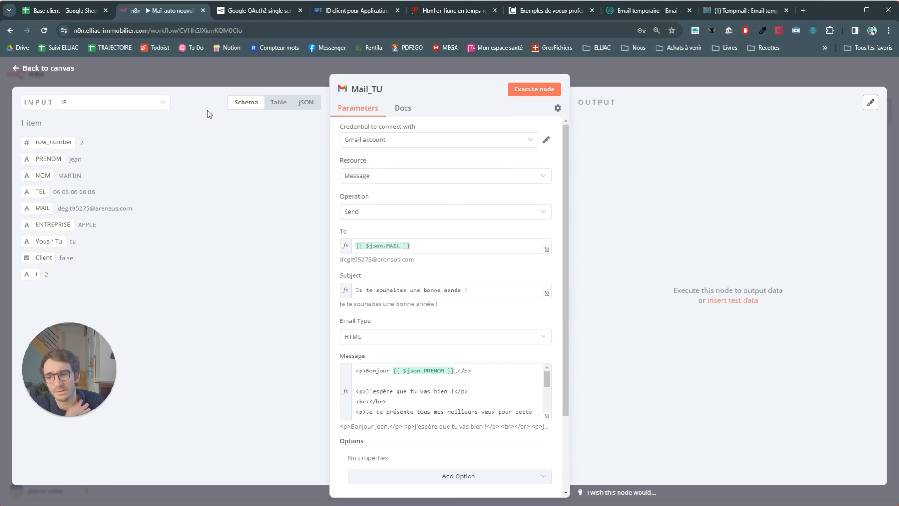
Step: Insert {{ $json.PRENOM }} before the exclamation mark in the Mail_TU subject and return to the canvas
left_click(477, 289)
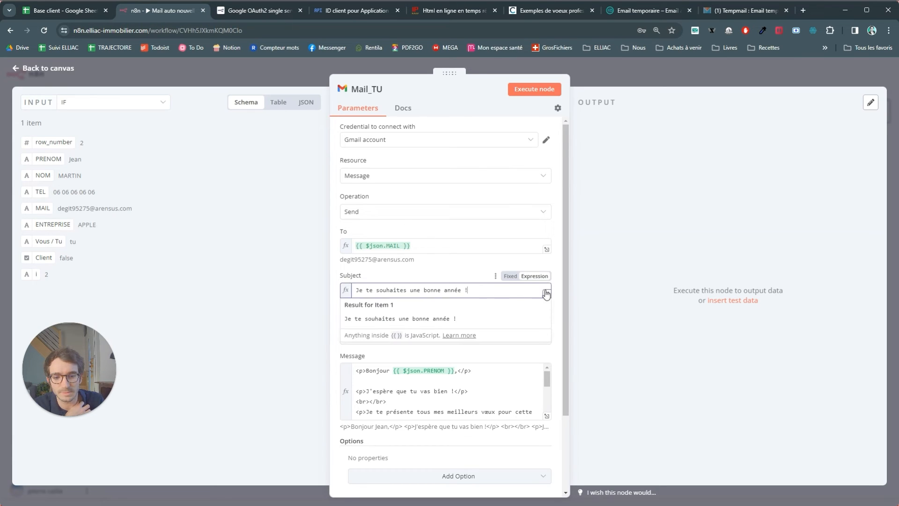
left_click(546, 293)
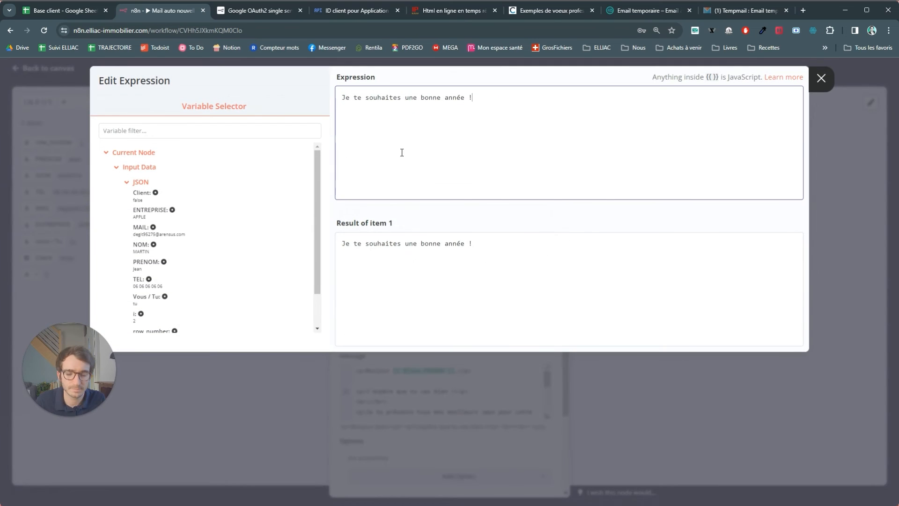
left_click(201, 417)
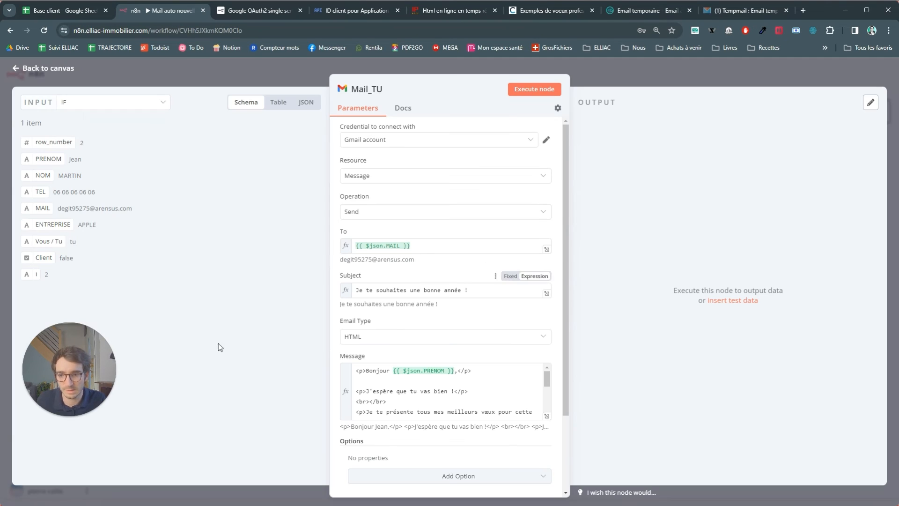
left_click_drag(48, 160, 445, 291)
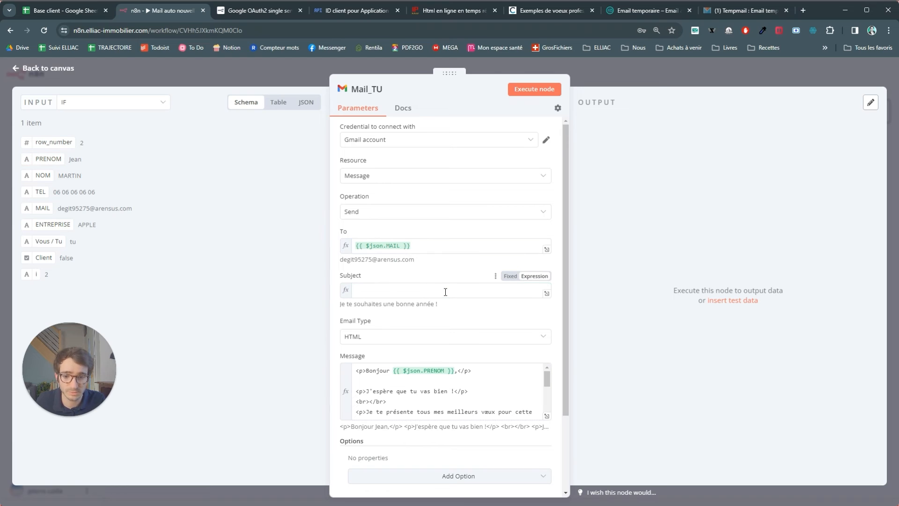
left_click(547, 293)
left_click(553, 103)
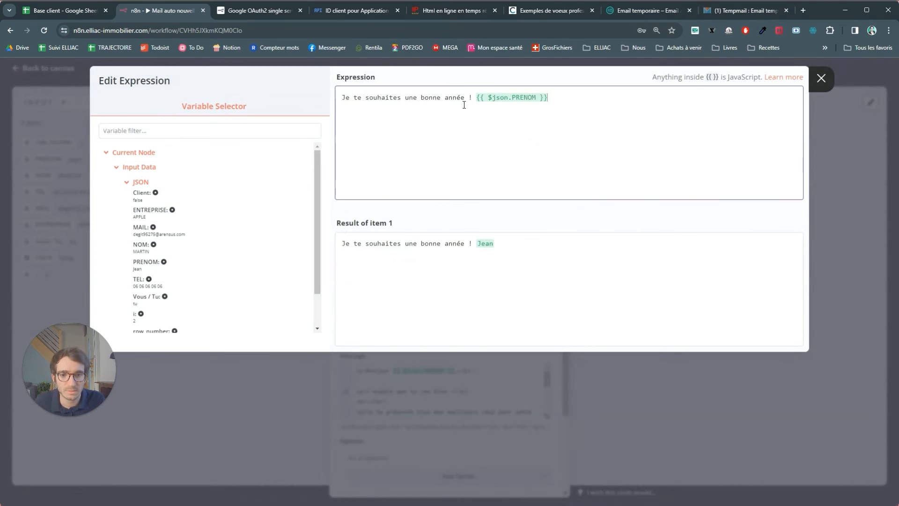
left_click(470, 102, "shift")
key("BackSpace")
key("ctrl+v")
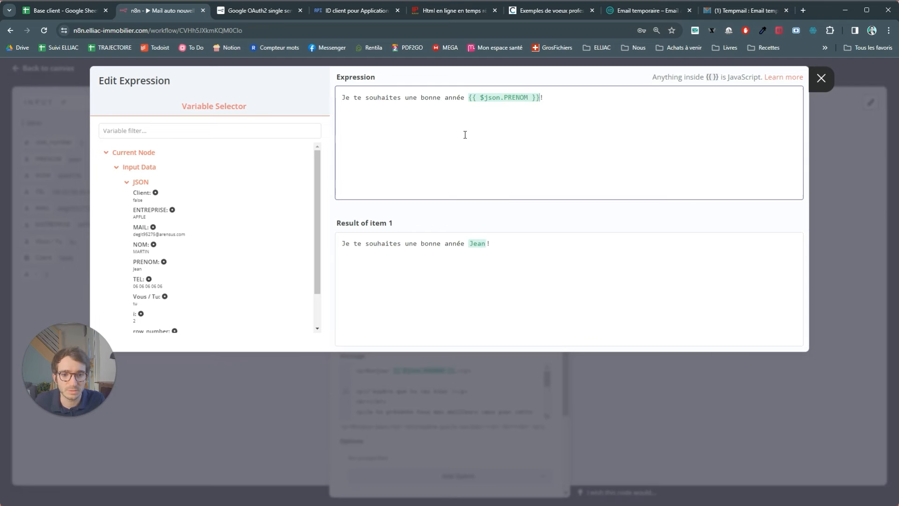
left_click(815, 153)
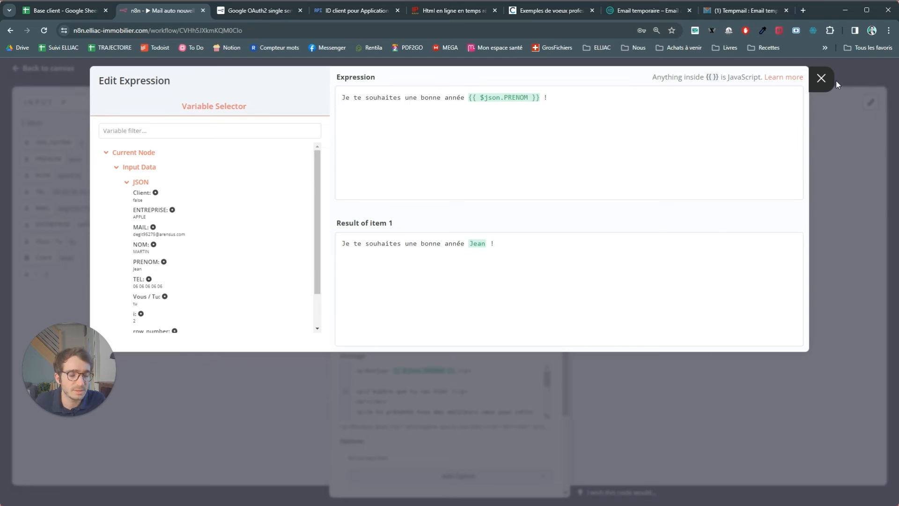
left_click(845, 79)
left_click(846, 80)
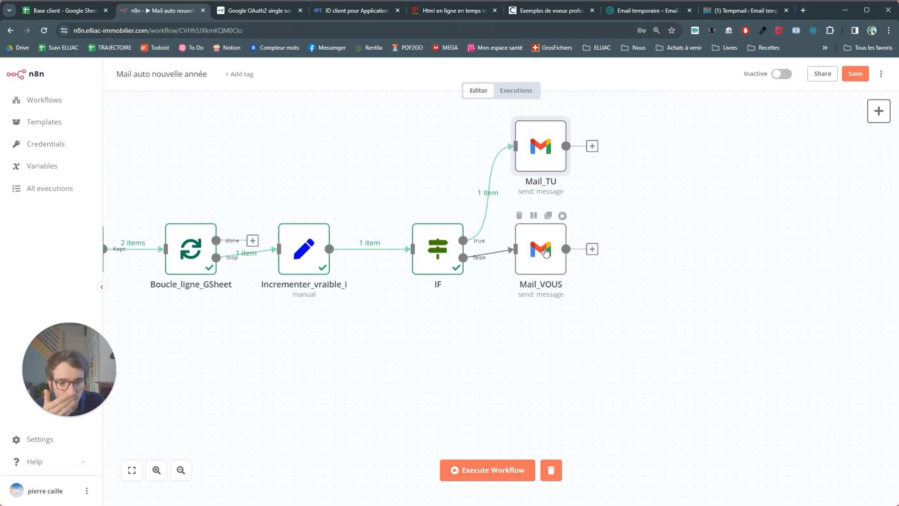
Step: In Mail_VOUS, change the subject to "Bonne année M. !" and add the NOM variable from the Google Sheets node's data
left_click(547, 251)
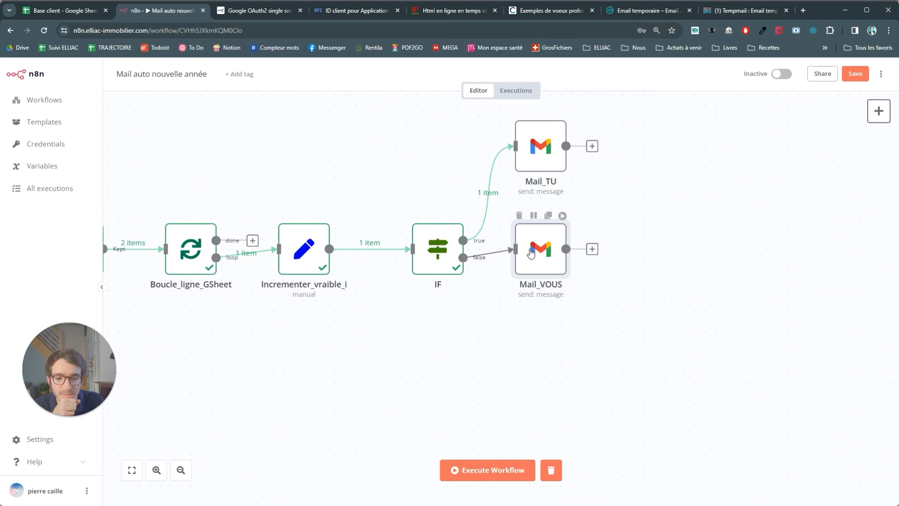
double_click(553, 241)
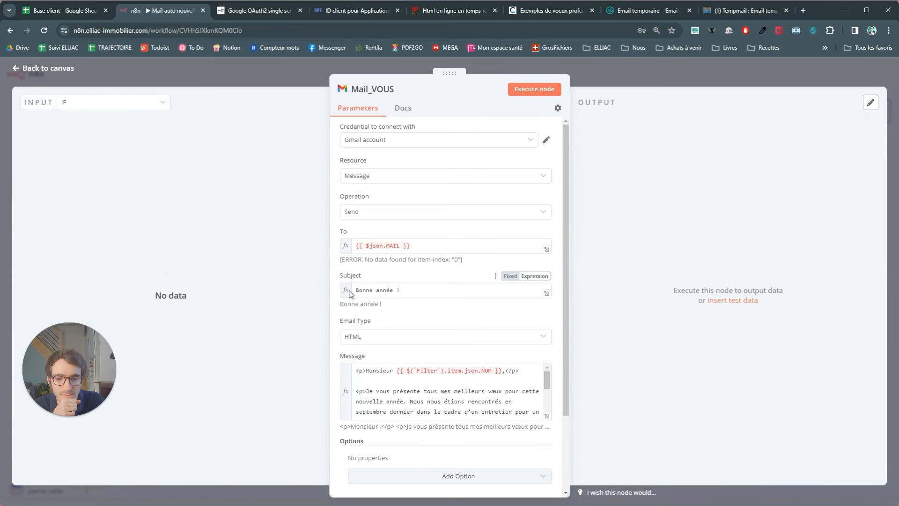
left_click(394, 290)
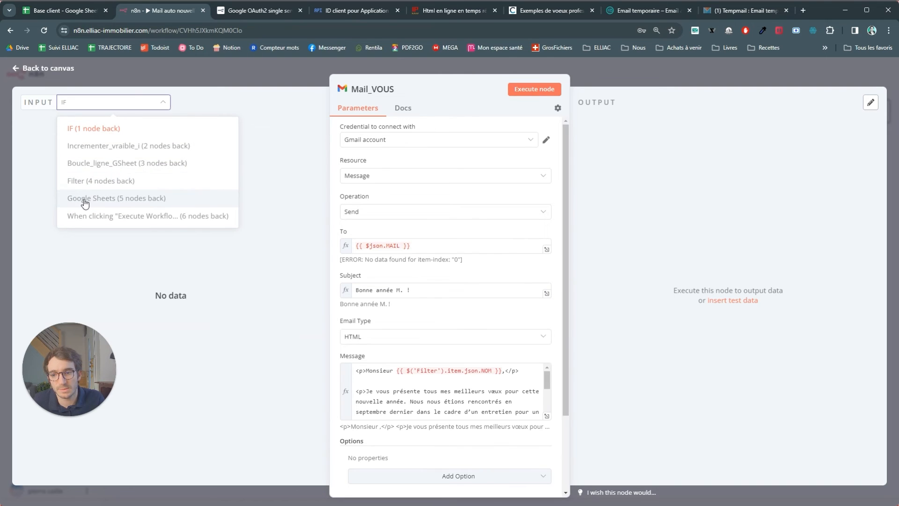
left_click(85, 198)
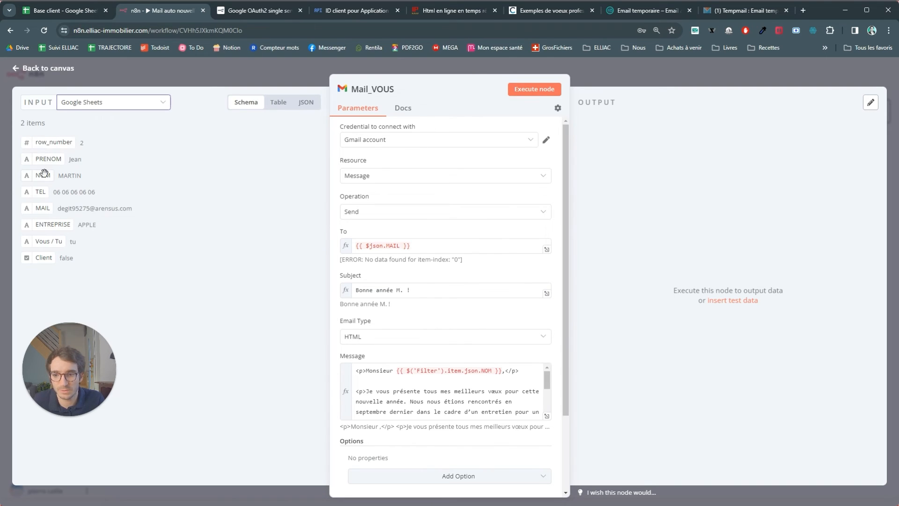
left_click_drag(42, 175, 377, 294)
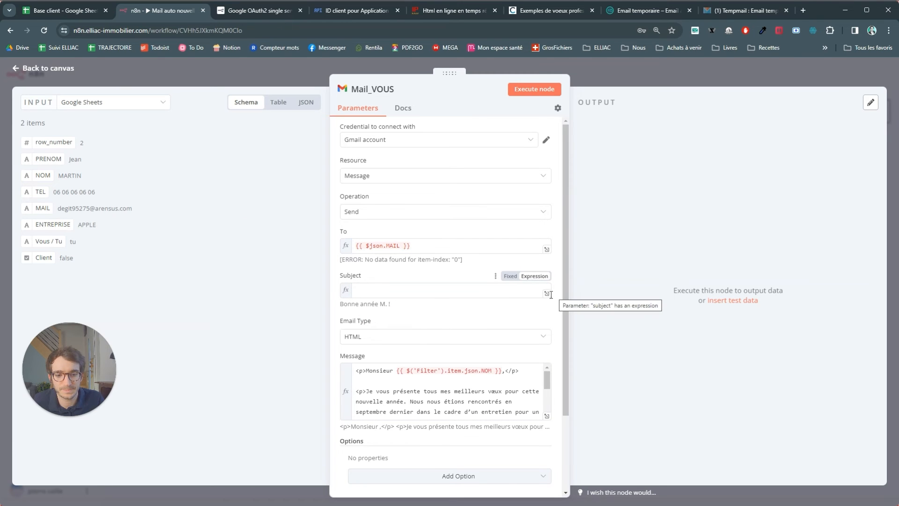
left_click(547, 294)
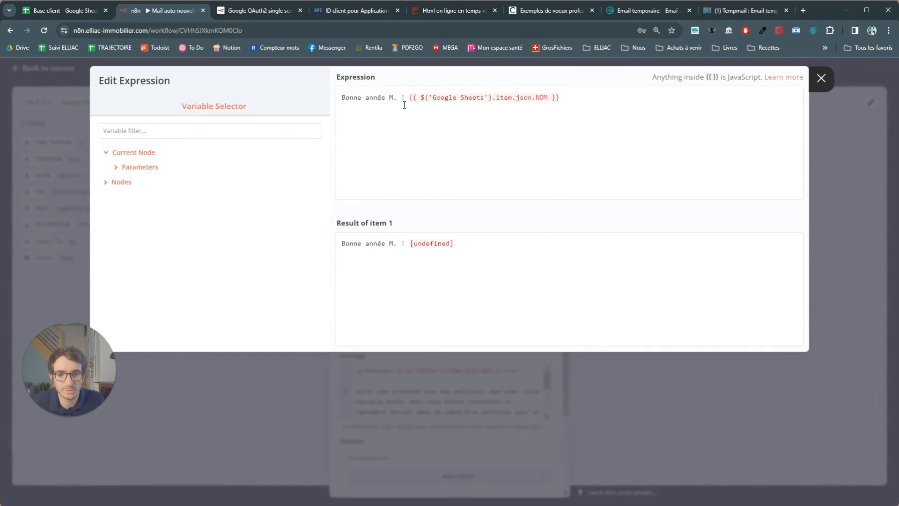
Step: Move the exclamation mark behind the NOM expression in the Mail_VOUS subject and return to the canvas
left_click(404, 99)
left_click_drag(403, 99, 410, 99)
key("Delete")
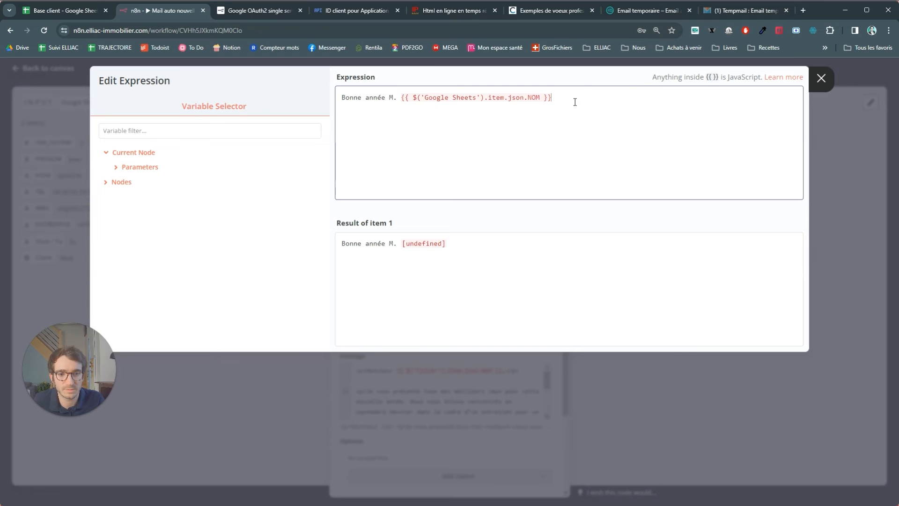
type("!")
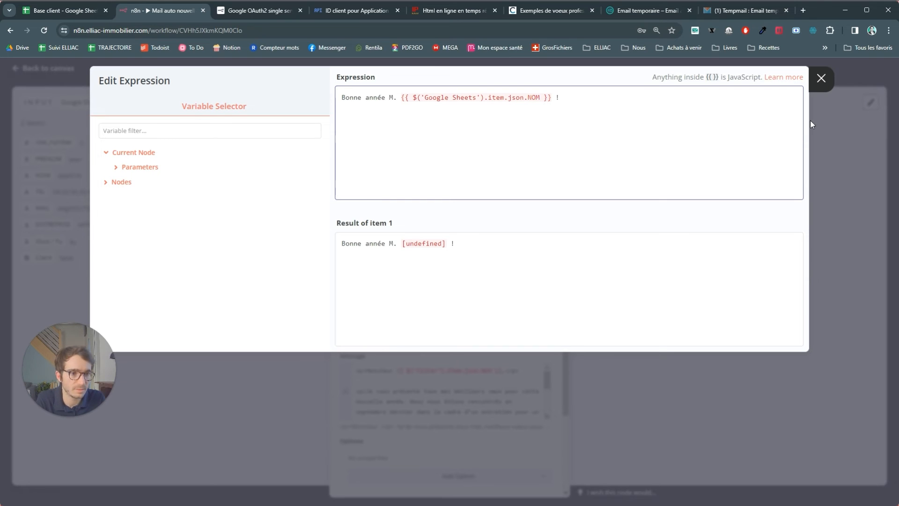
left_click(848, 77)
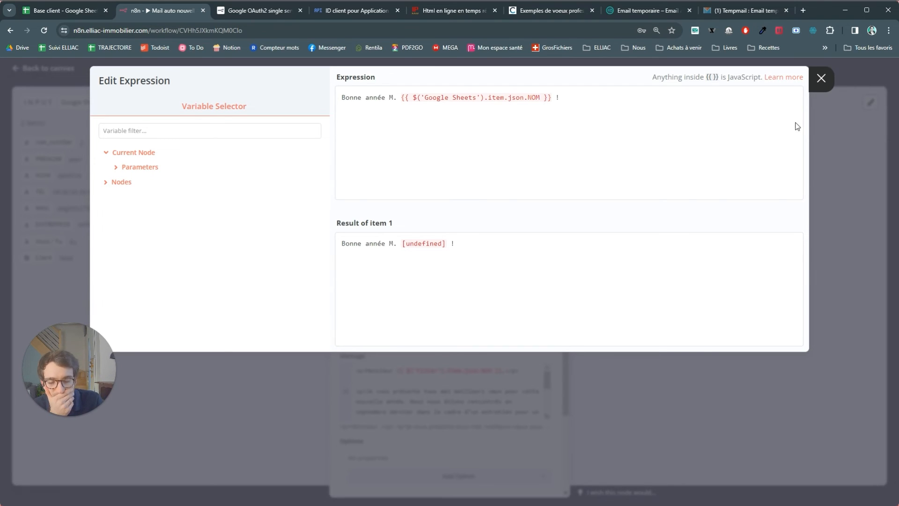
key("Escape")
key("Escape")
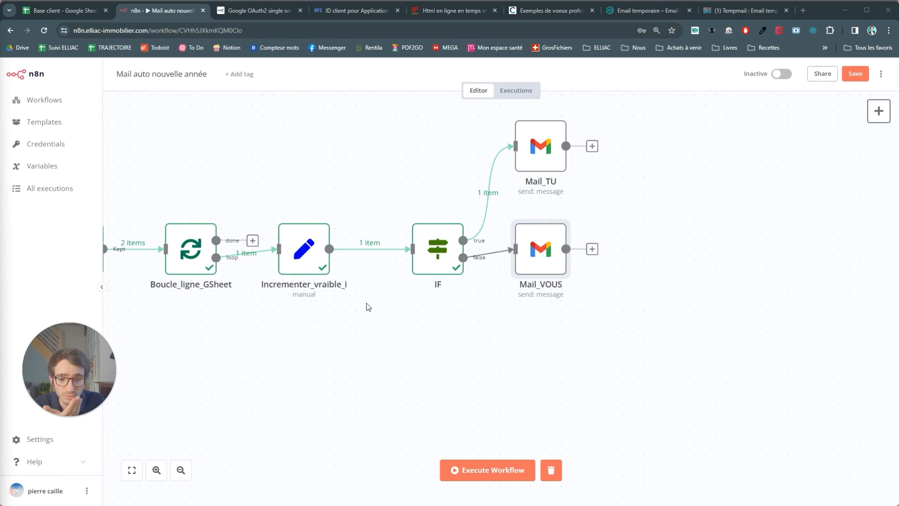
Step: Add a second IF node after Mail_VOUS and connect the Mail_TU output to it as well
left_click(878, 112)
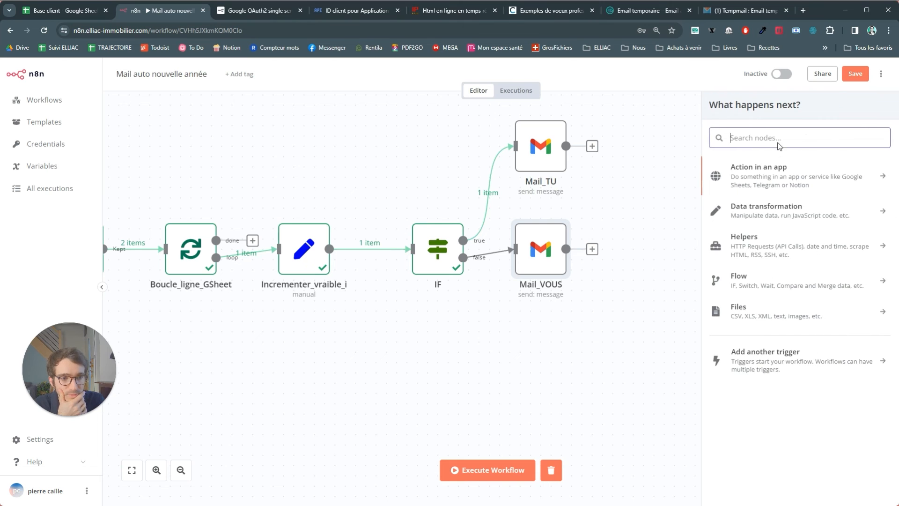
type("if")
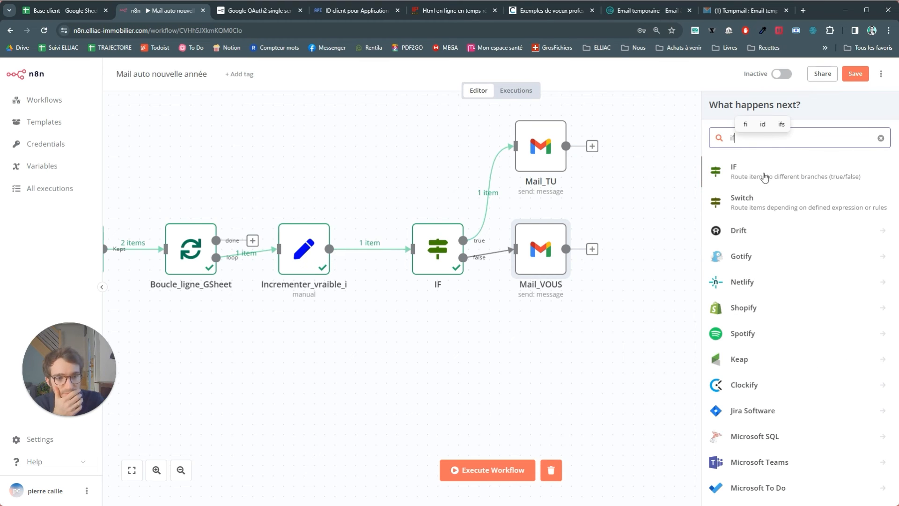
left_click(765, 174)
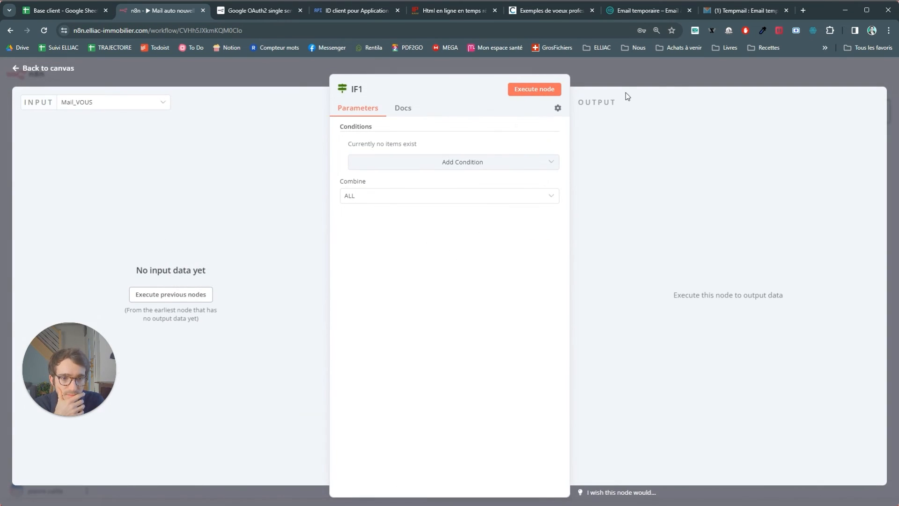
key("Escape")
left_click_drag(567, 146, 633, 257)
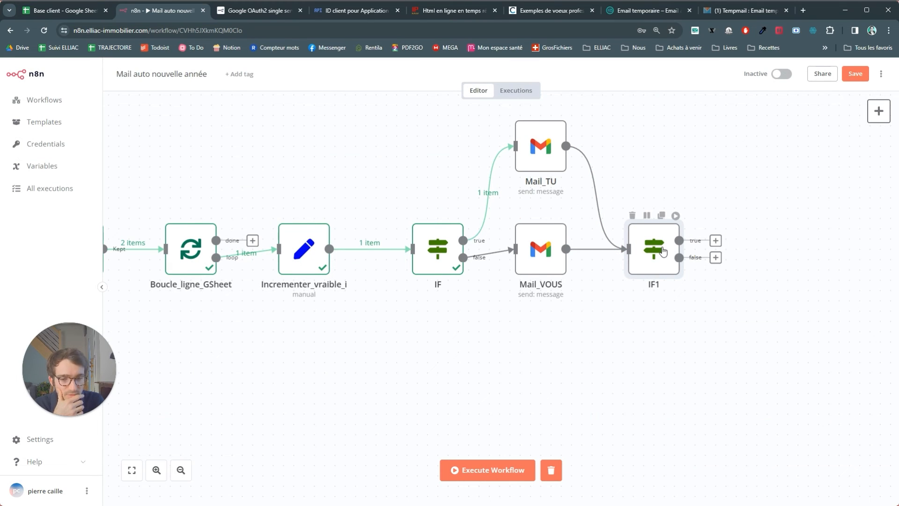
Step: Add a Boolean condition to the IF1 node and set its Value 1 to true
double_click(663, 252)
left_click(395, 167)
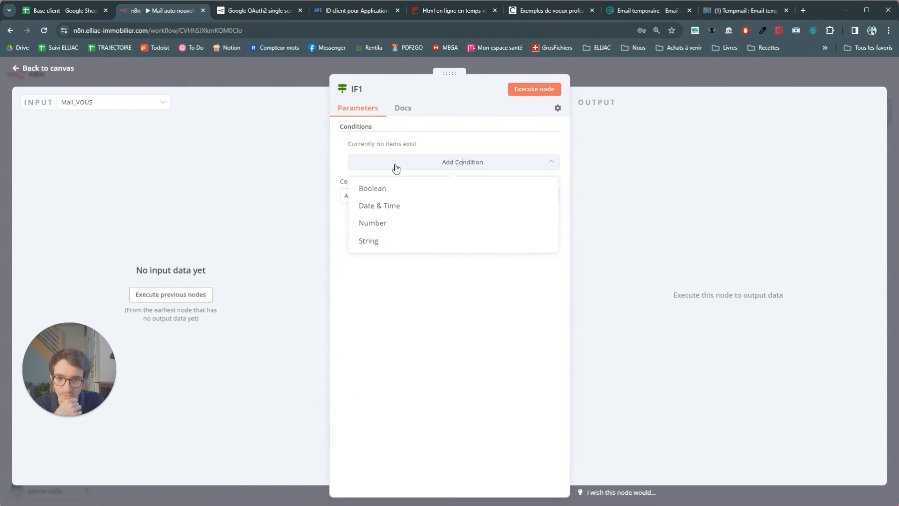
left_click(369, 189)
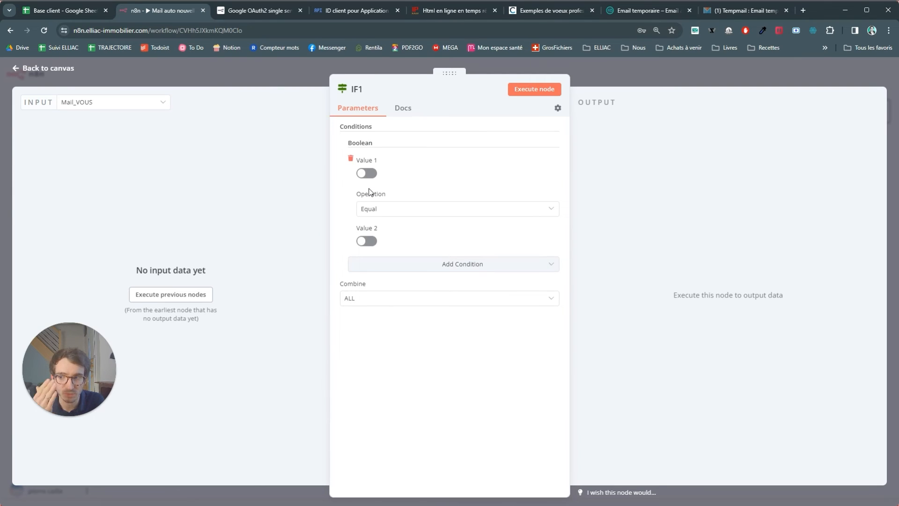
left_click(366, 173)
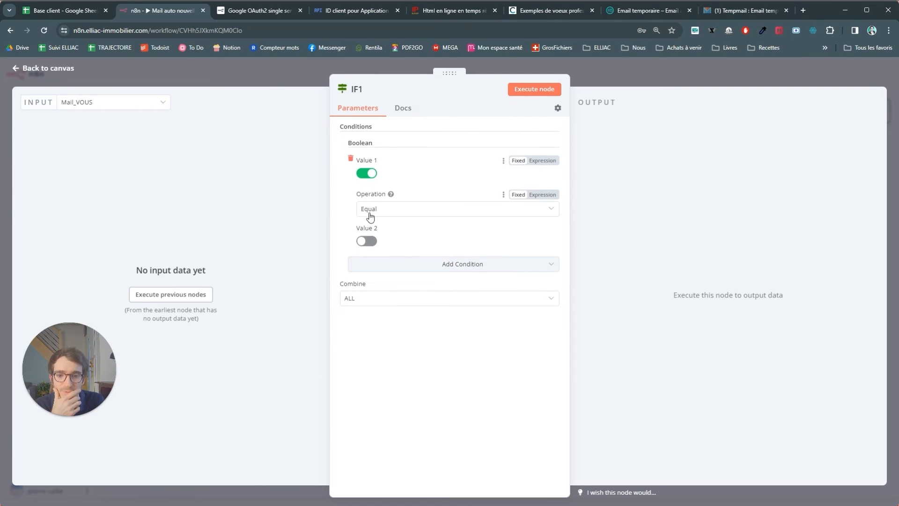
Step: Show the Boucle_ligne_GSheet data in IF1 and make Value 2 an expression containing only its Vous / Tu field
left_click(108, 107)
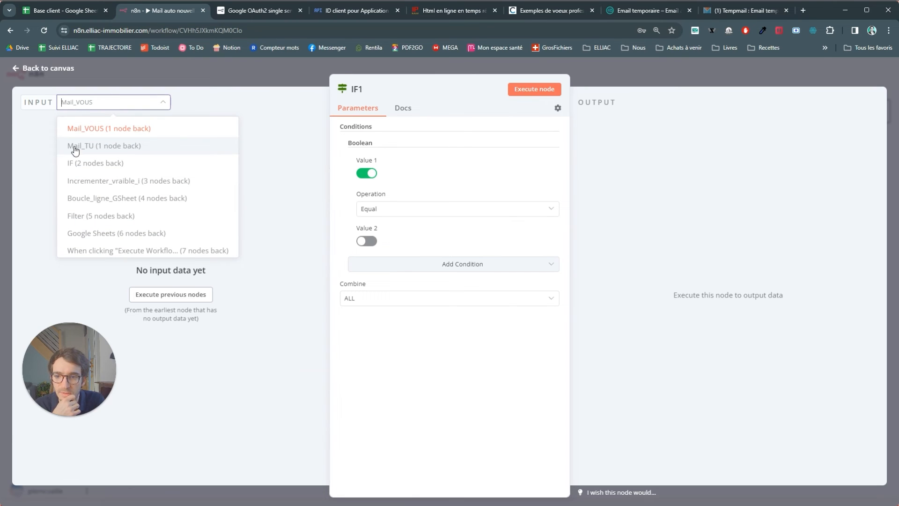
left_click(105, 198)
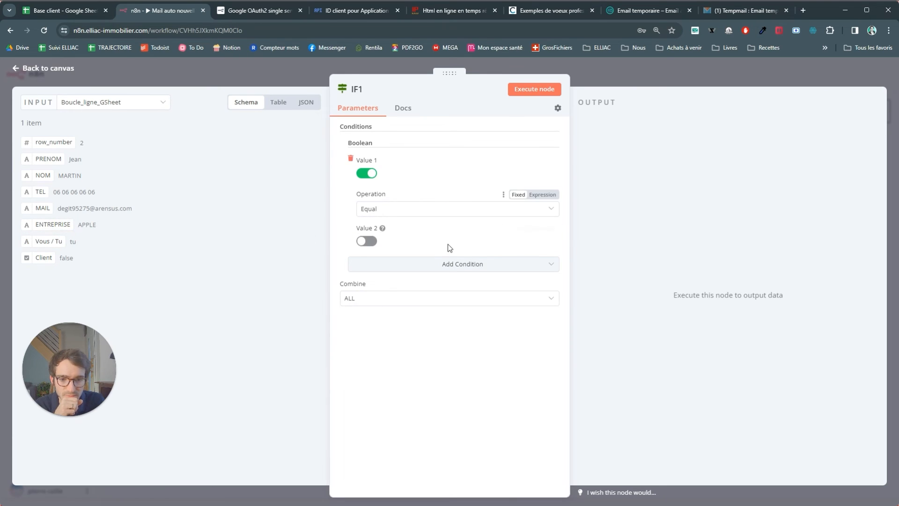
left_click(542, 228)
left_click_drag(46, 241, 335, 248)
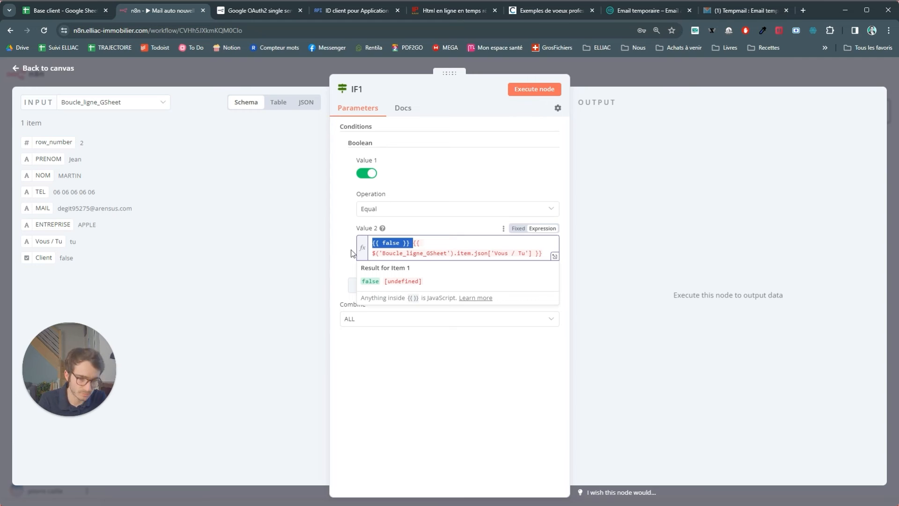
key("BackSpace")
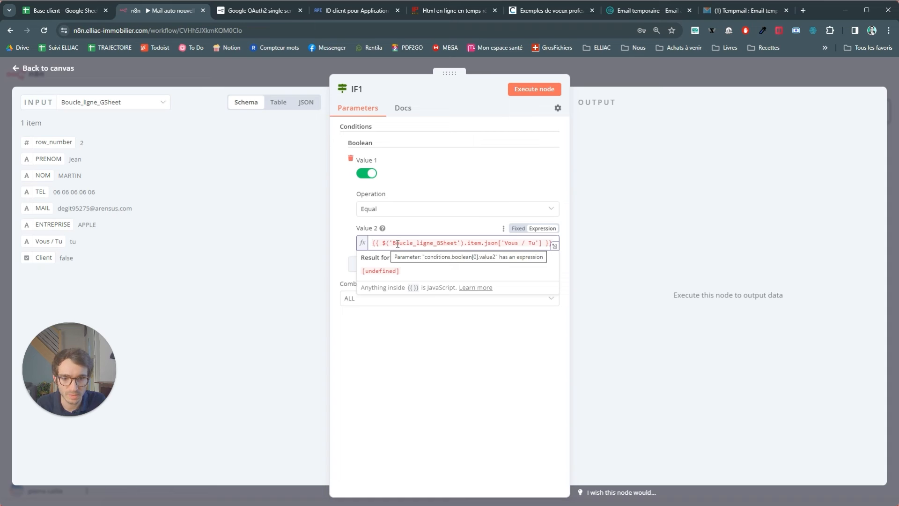
Step: Replace the field reference in IF1's Value 2 expression with $node["Boucle_ligne_GSheet"]
left_click_drag(387, 243, 539, 242)
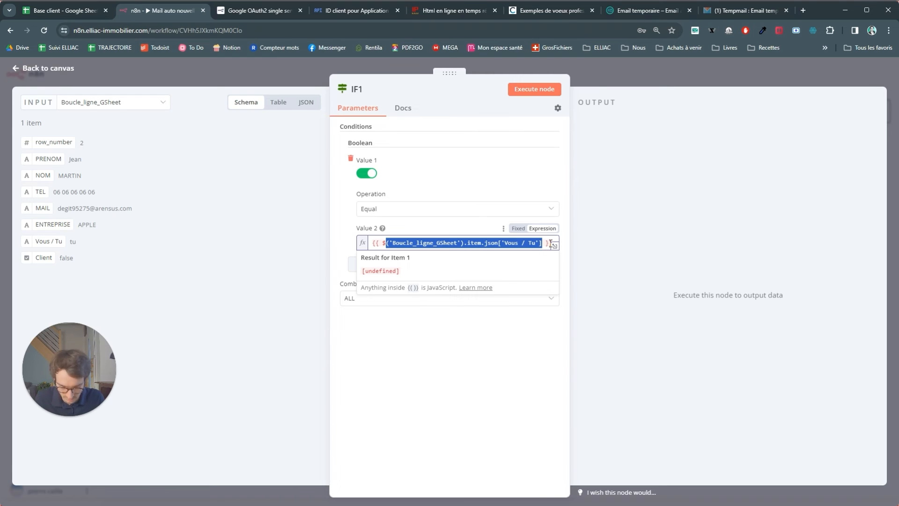
type("node")
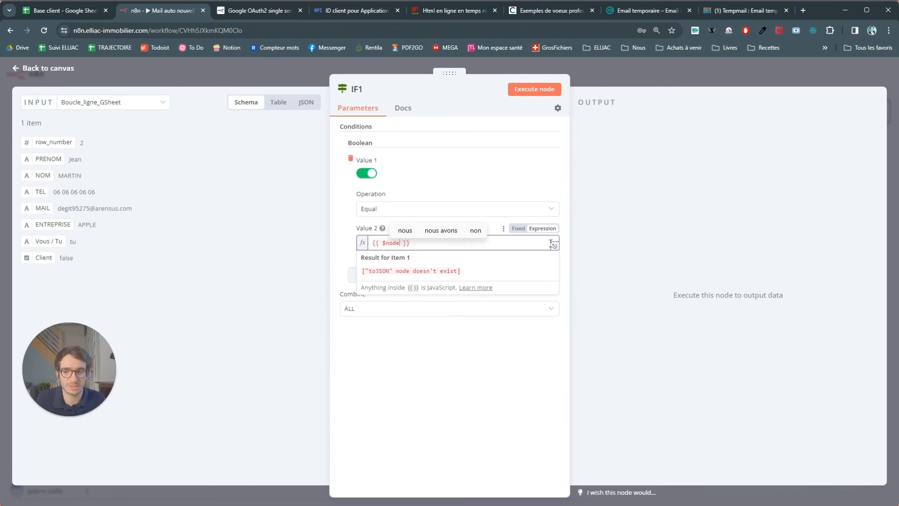
type("[")
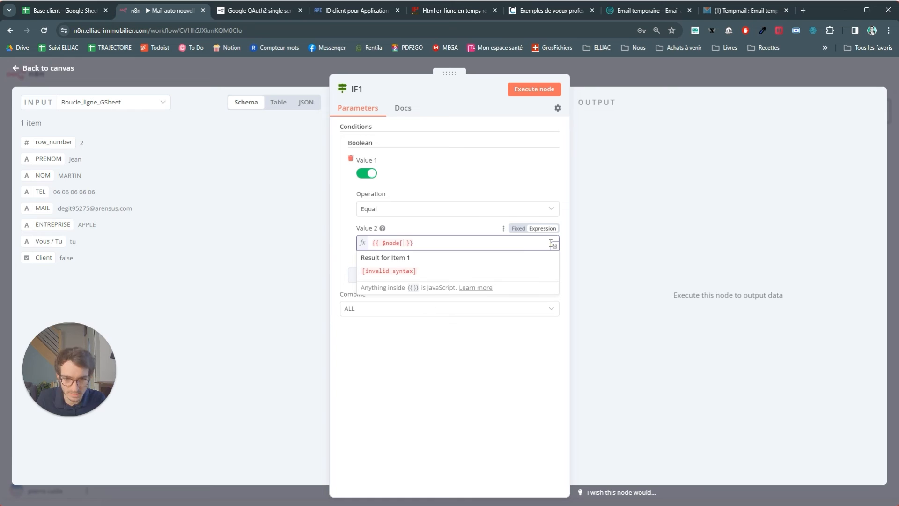
type("\"B")
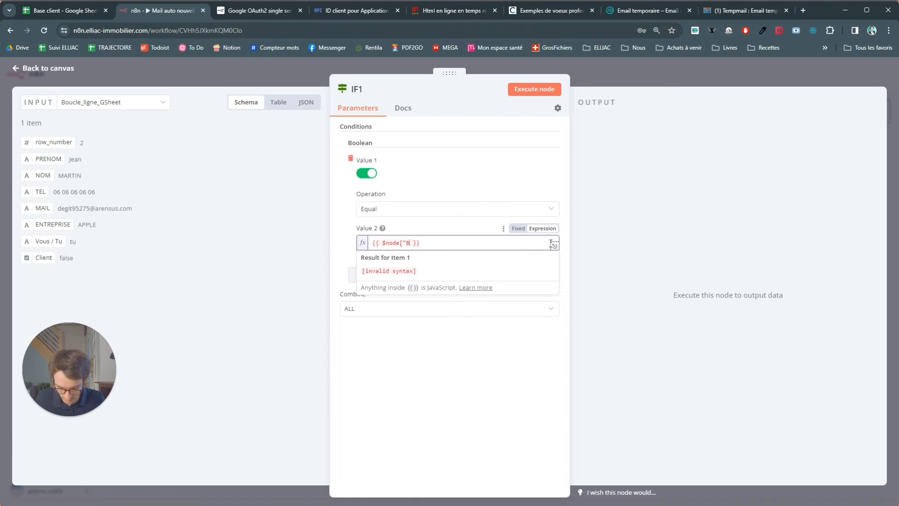
type("oucle")
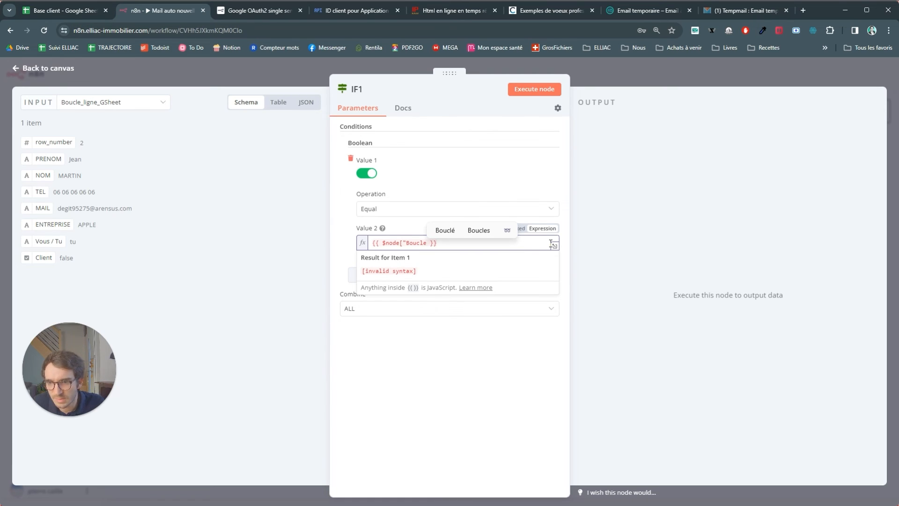
type("_ligne_")
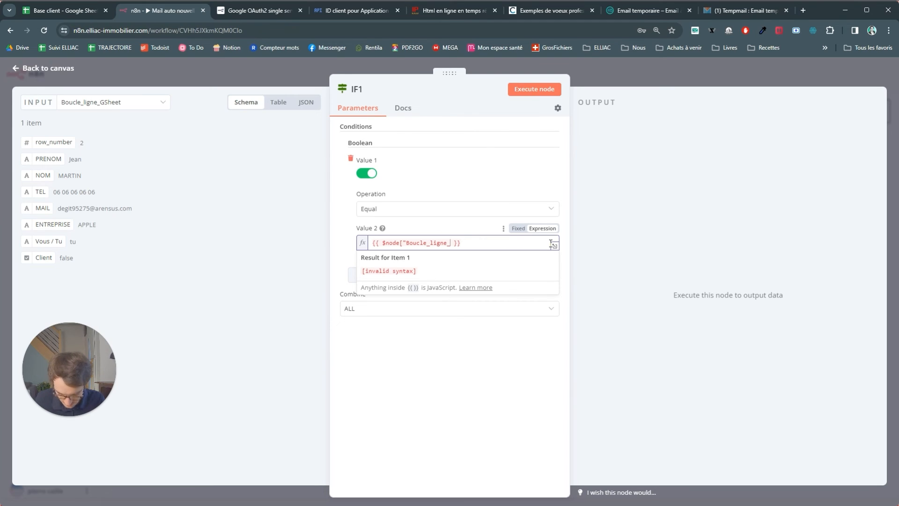
type("GSheet")
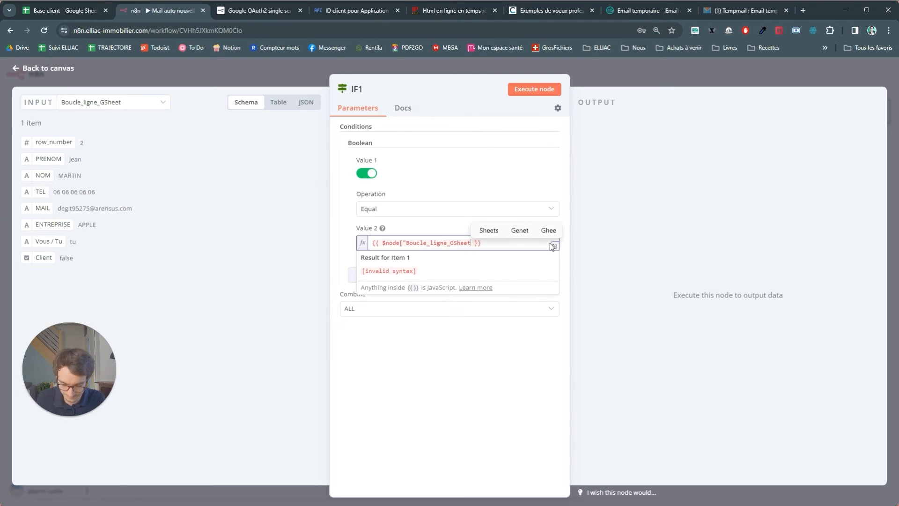
type("\"]")
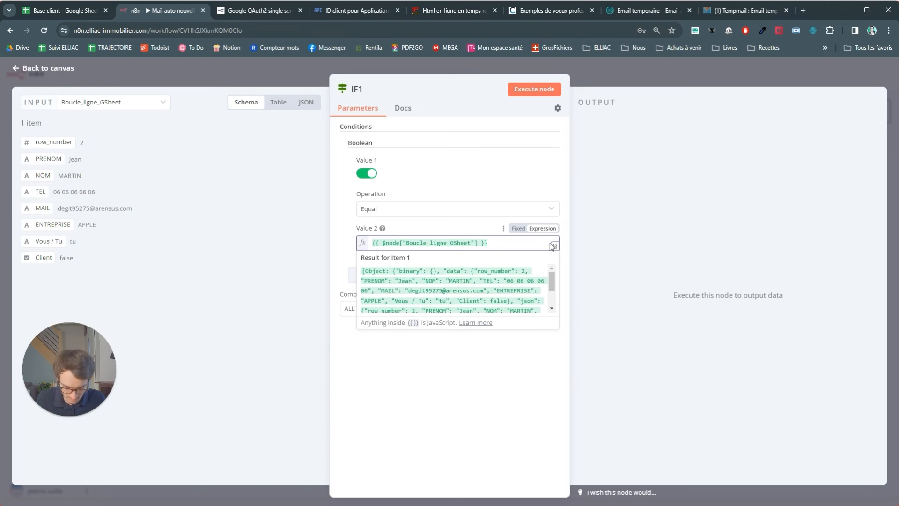
Step: Extend IF1's Value 2 expression with .context["noItemsLeft"] to check whether the loop has items remaining
type(".conte")
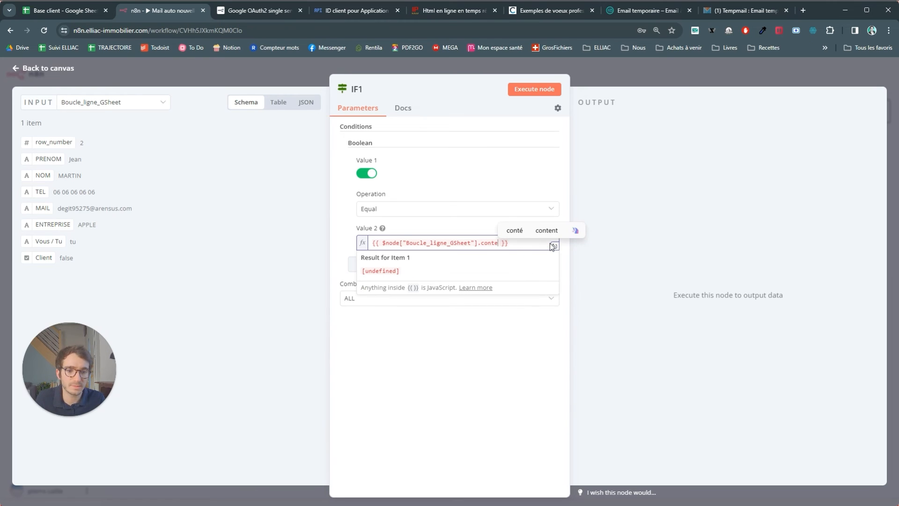
key("BackSpace")
key("BackSpace")
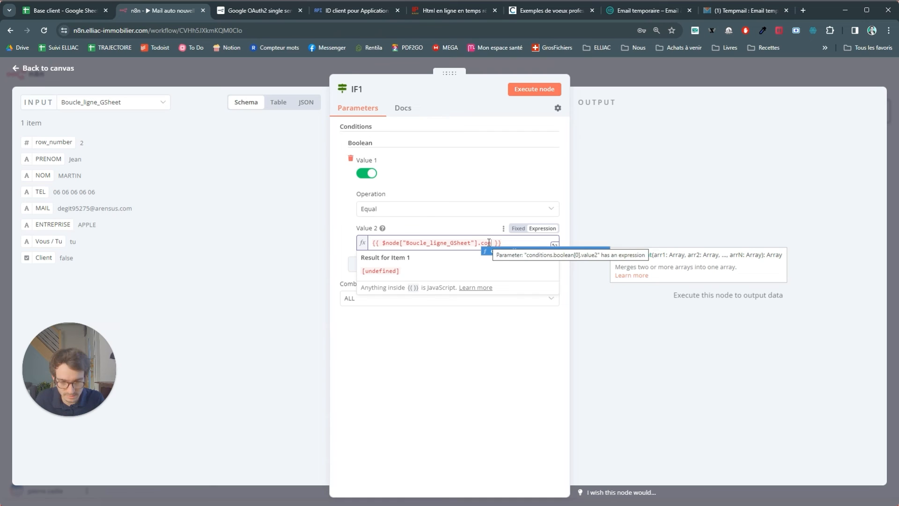
type("texte")
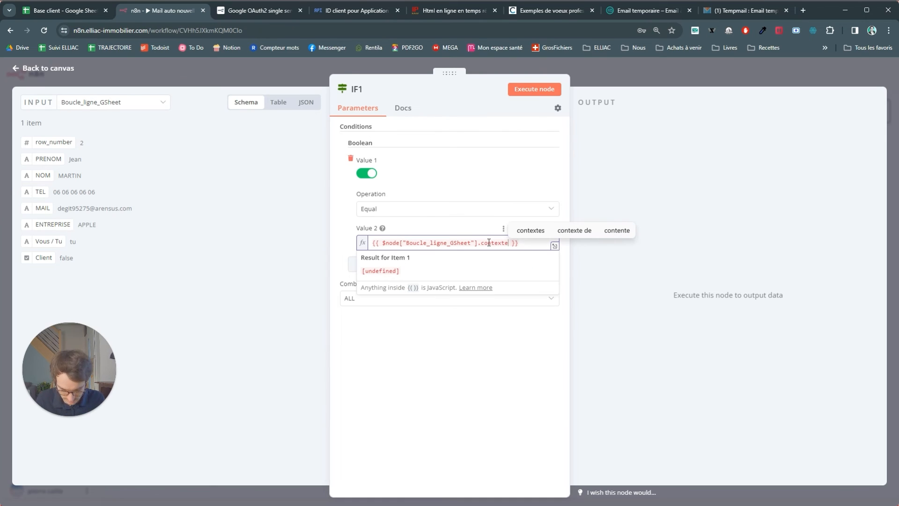
key("BackSpace")
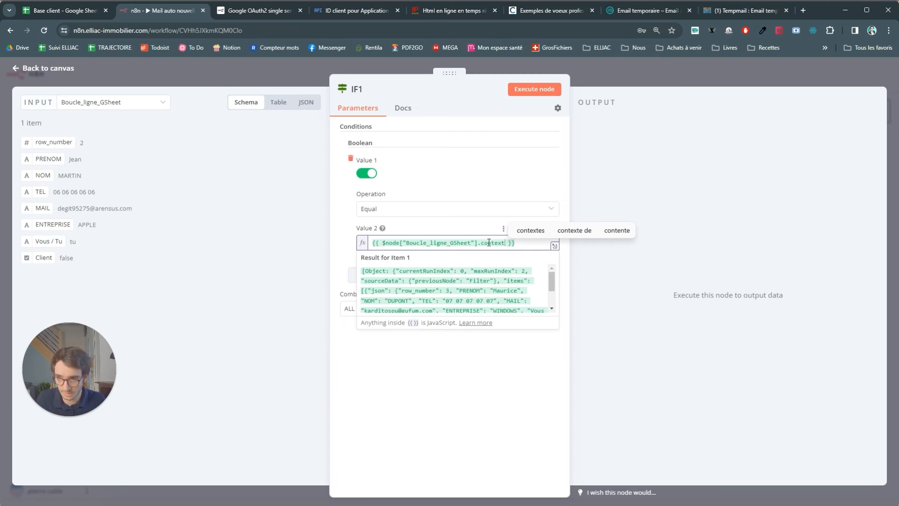
type("[")
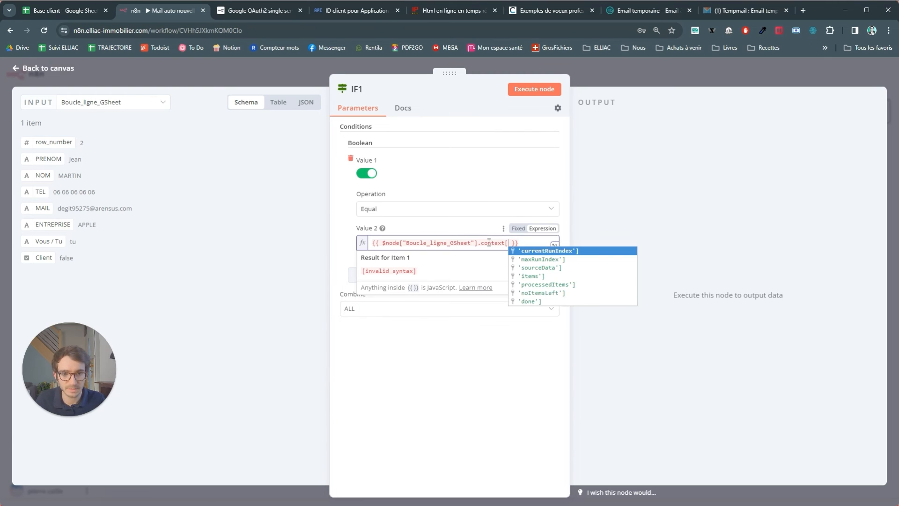
type("\"")
type("noItg")
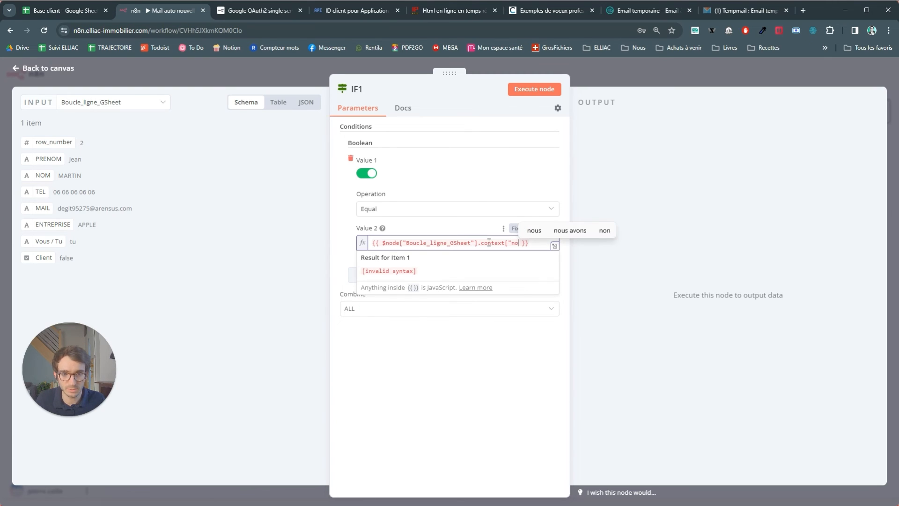
key("BackSpace")
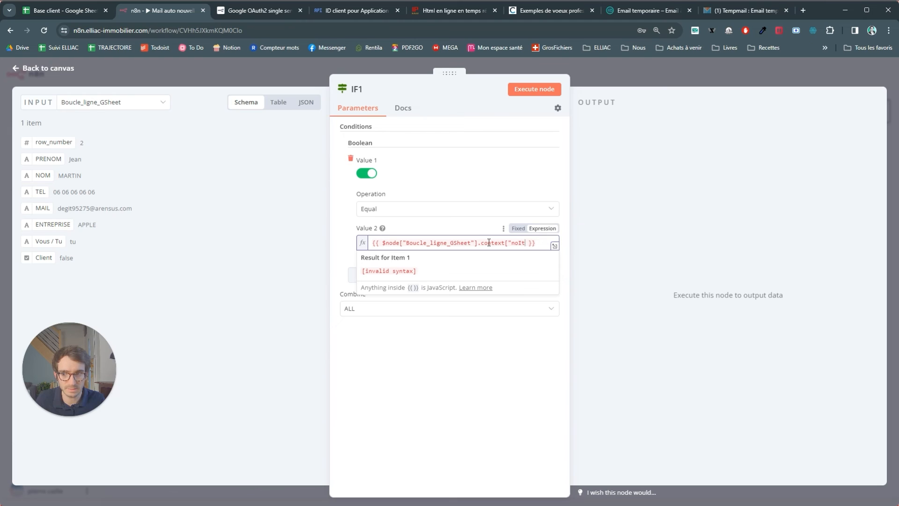
type("emsLef")
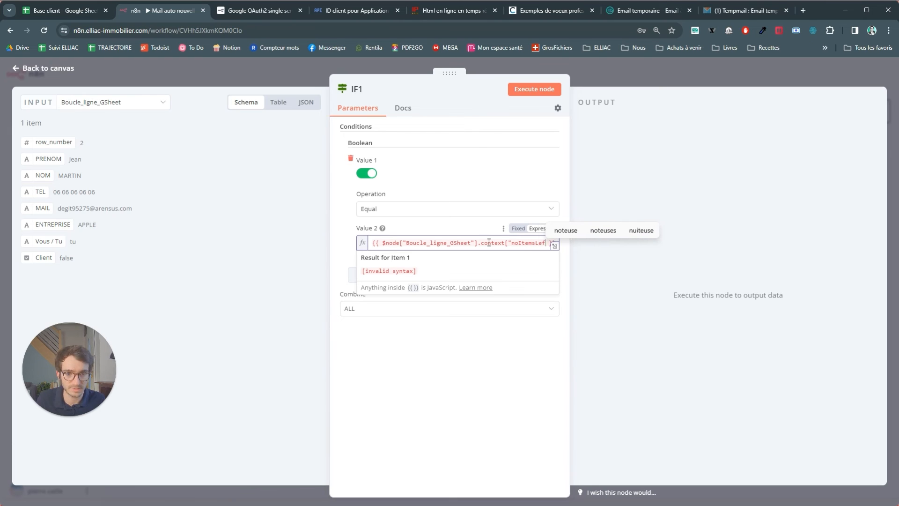
type("t\"")
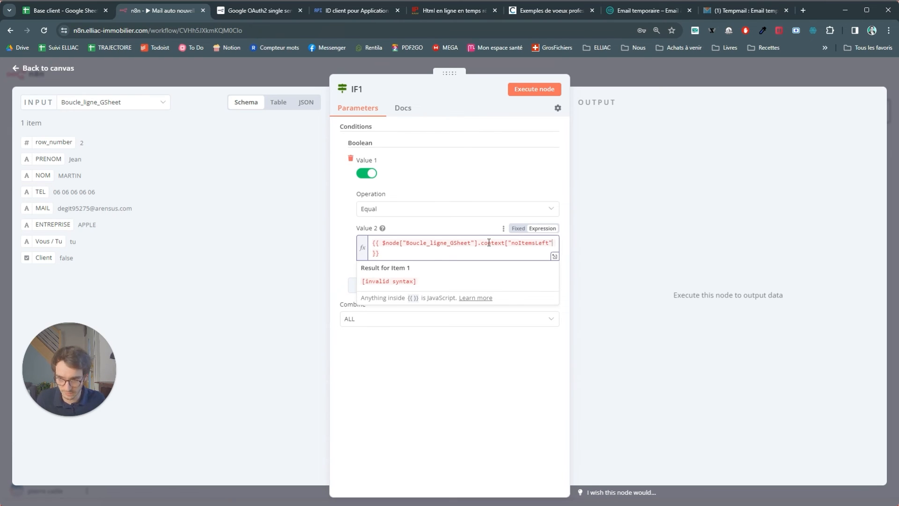
type("]")
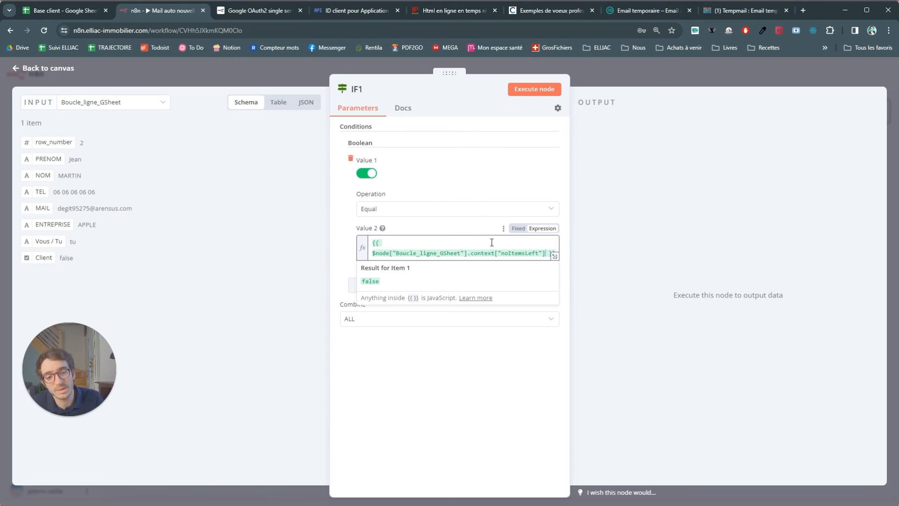
Step: Connect IF1's false output back to Boucle_ligne_GSheet's input and add a Pushbullet node with the Create a push action
left_click(639, 73)
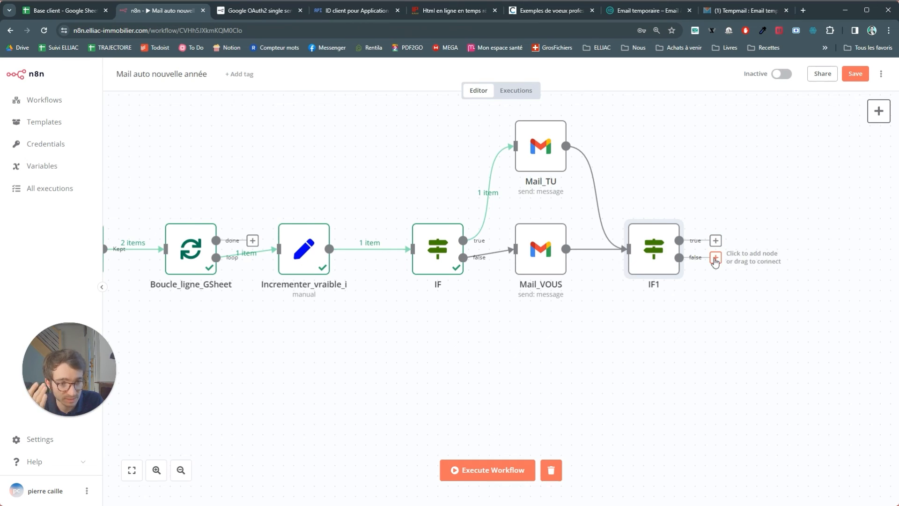
left_click_drag(715, 258, 160, 251)
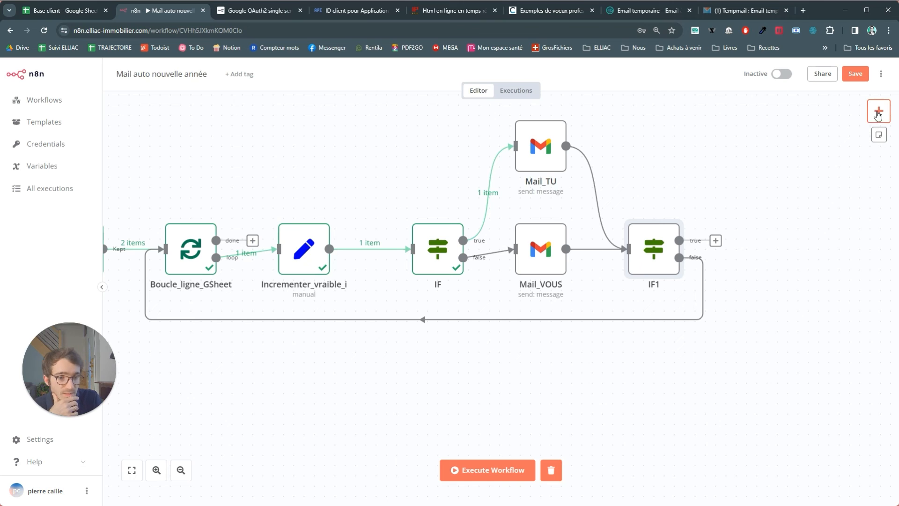
left_click(877, 111)
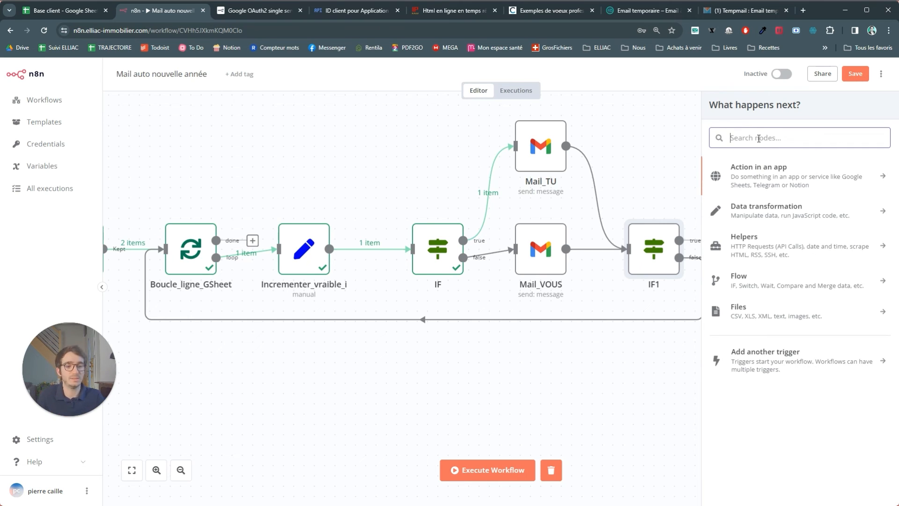
type("push")
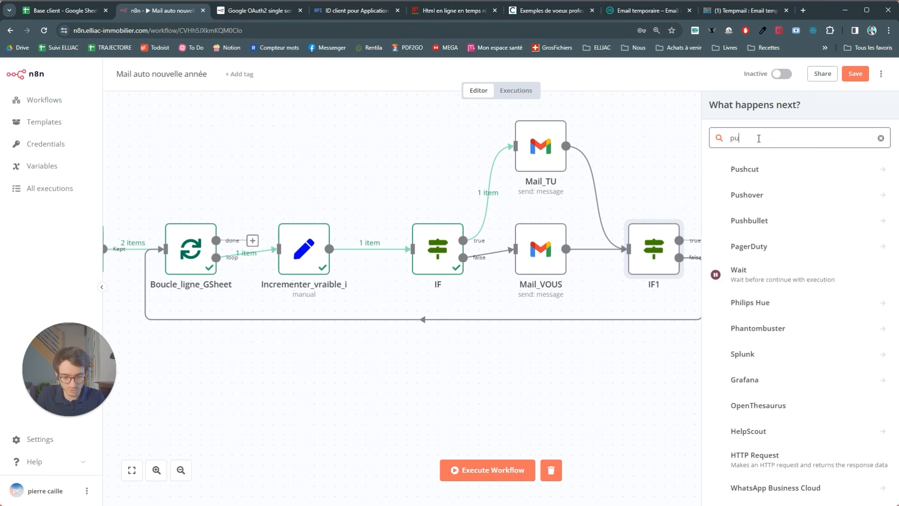
left_click(737, 221)
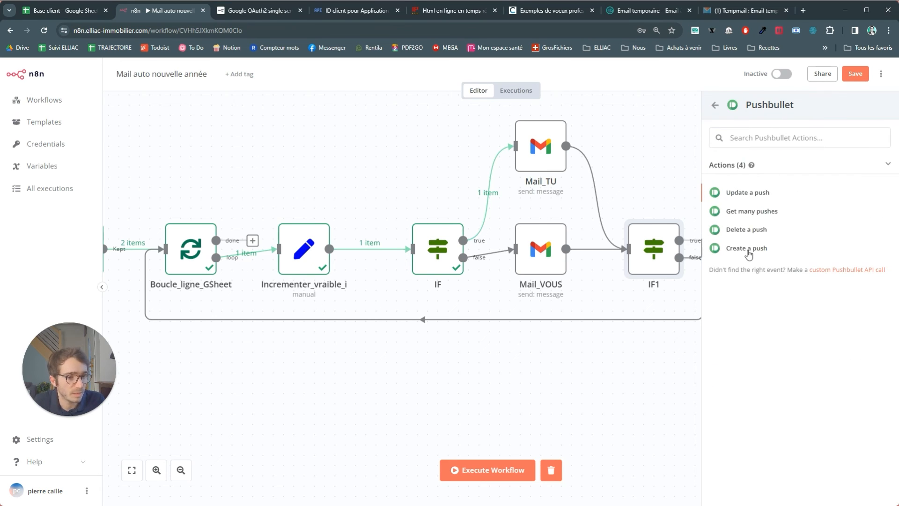
left_click(747, 251)
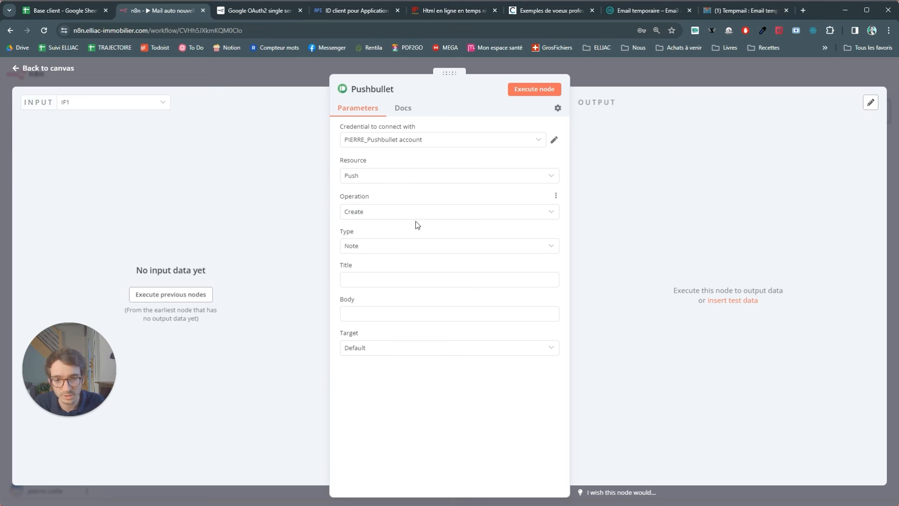
Step: Keep the Pushbullet push type as Note and set its title to "Workflow EMAIL OK"
left_click(362, 252)
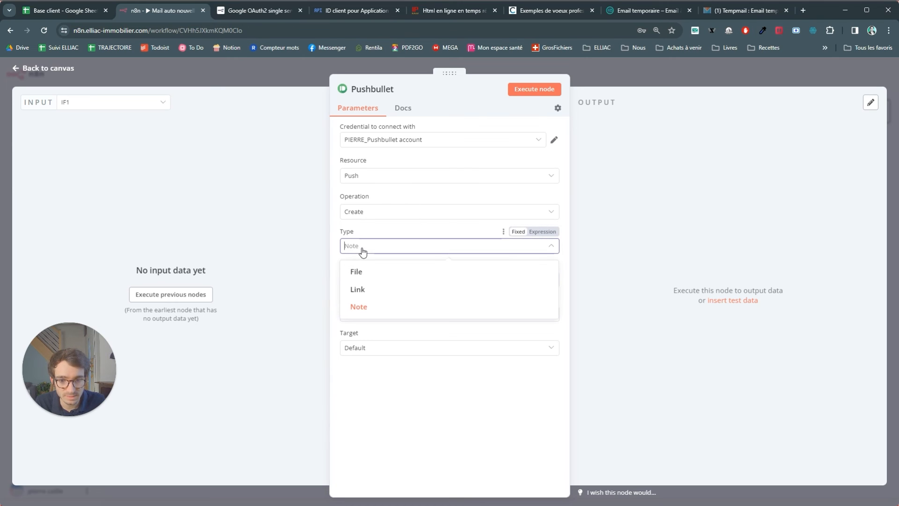
left_click(358, 307)
left_click(365, 277)
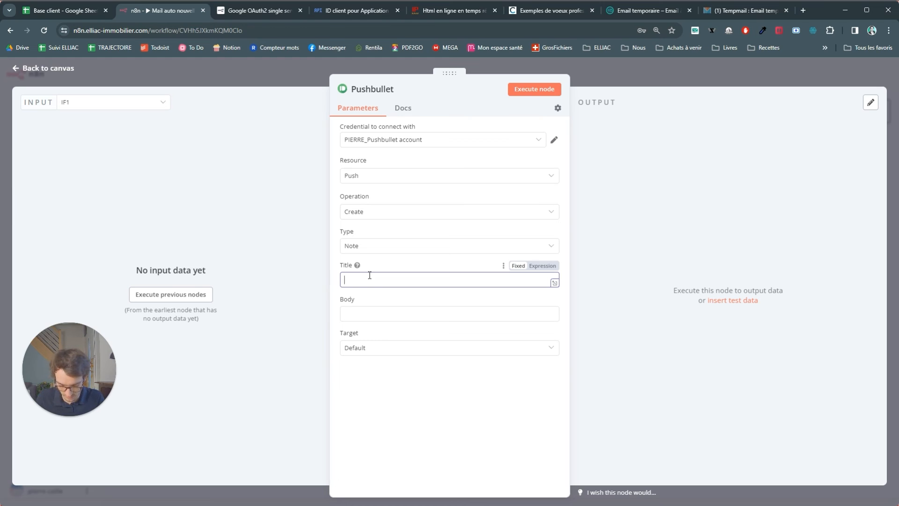
type("Work")
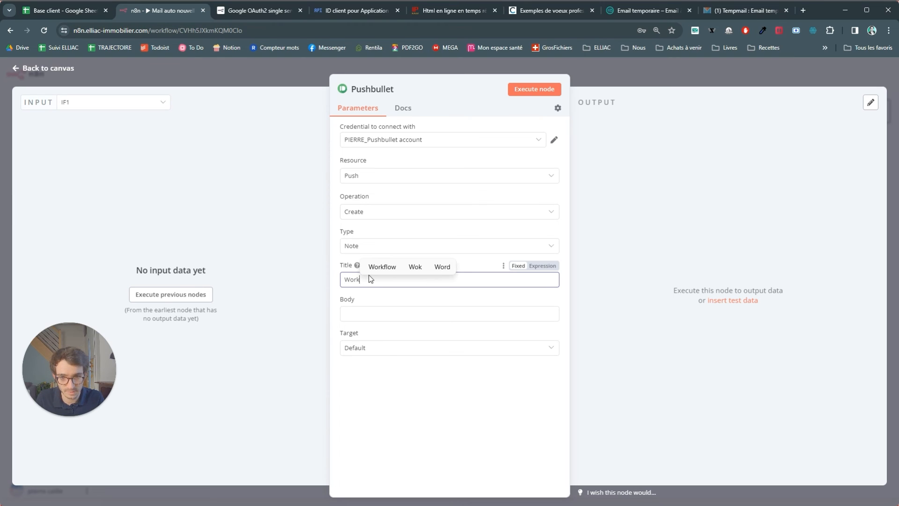
type("flok EM")
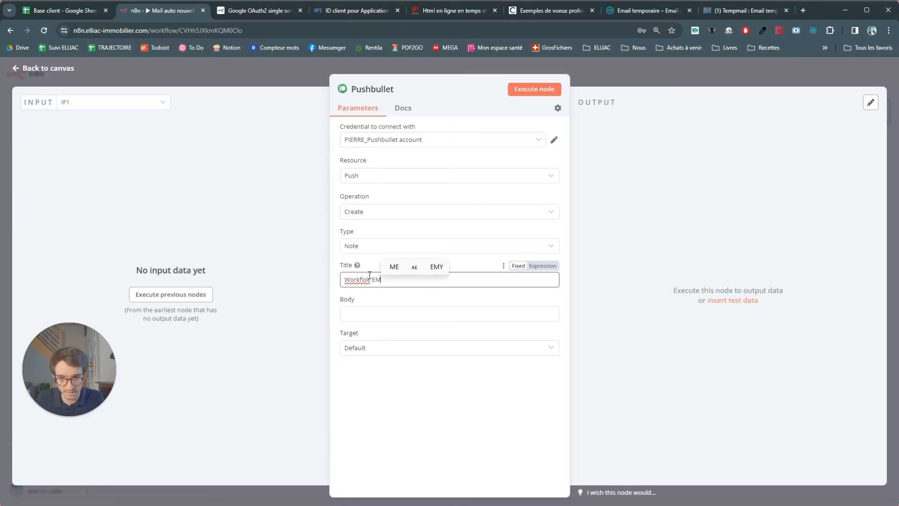
type("AIL OK")
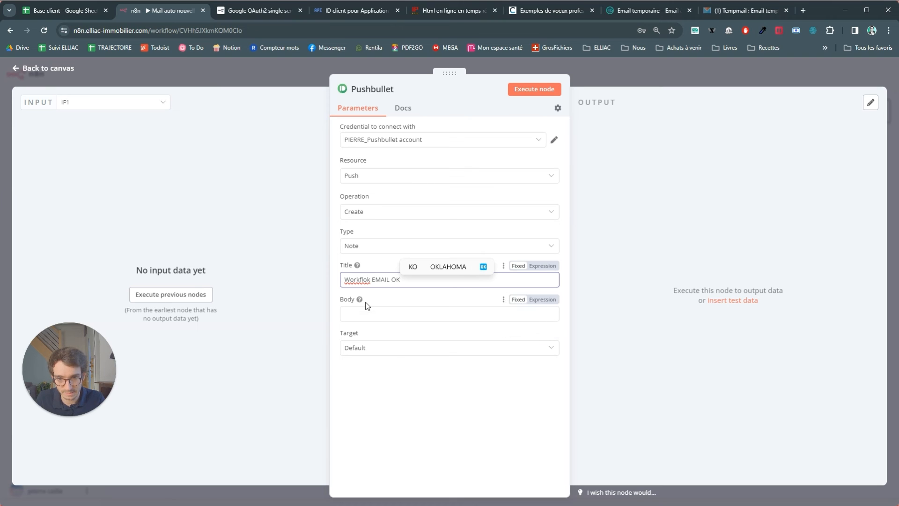
left_click(370, 280)
key("BackSpace")
type("w")
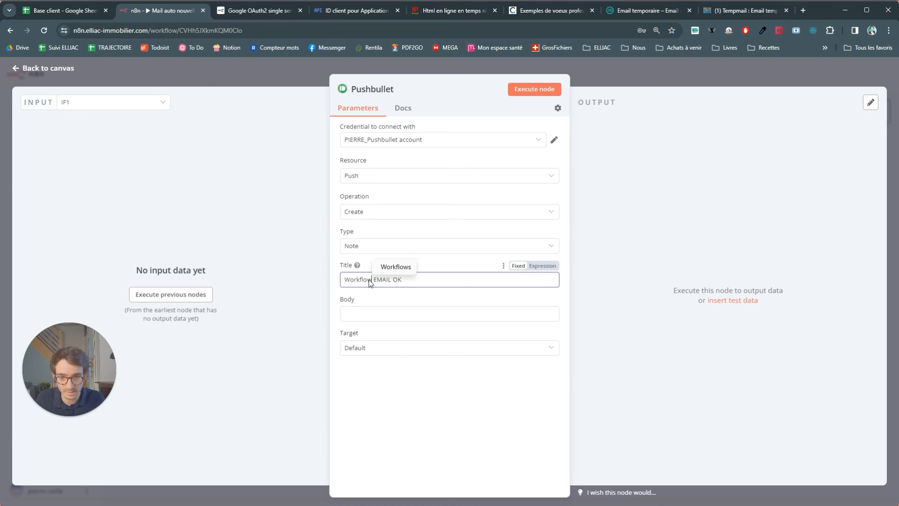
Step: Set the push body to "Tous les emails ont été envoyé avec succes" and move the Pushbullet node to the right of IF1
left_click(365, 312)
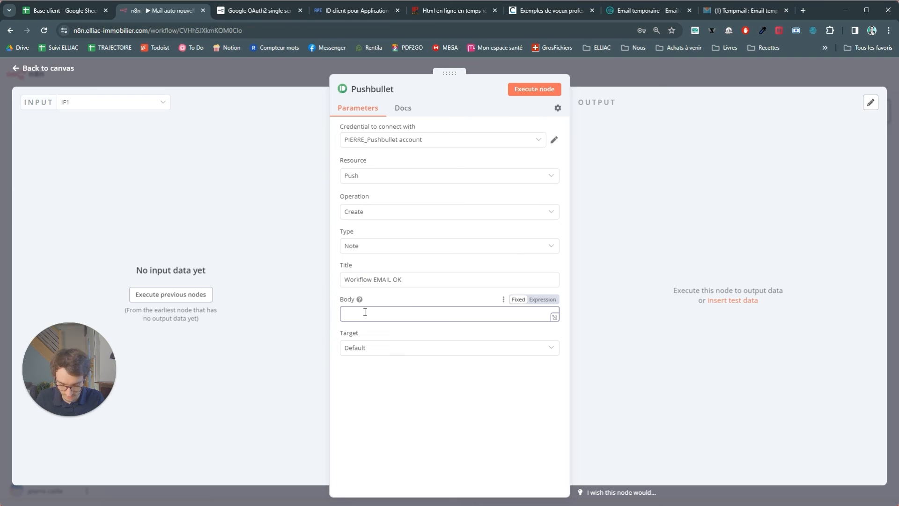
type("Tous le")
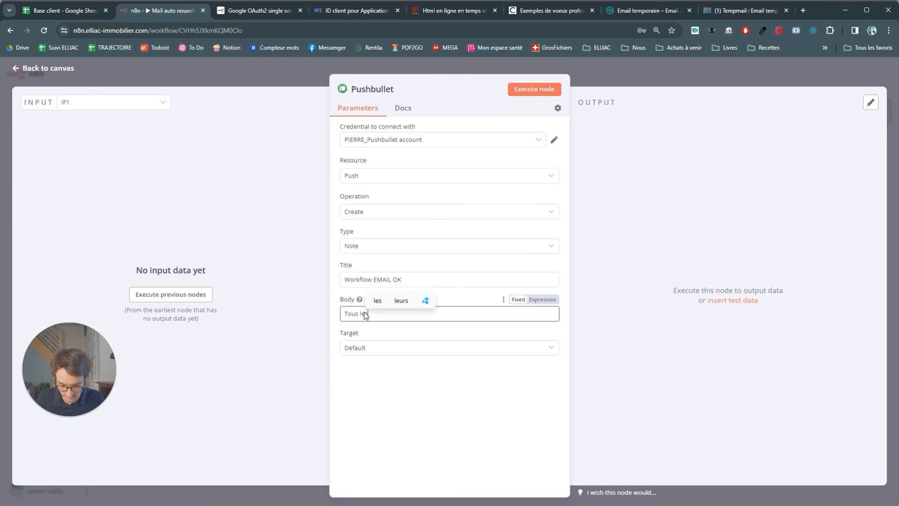
type("s email")
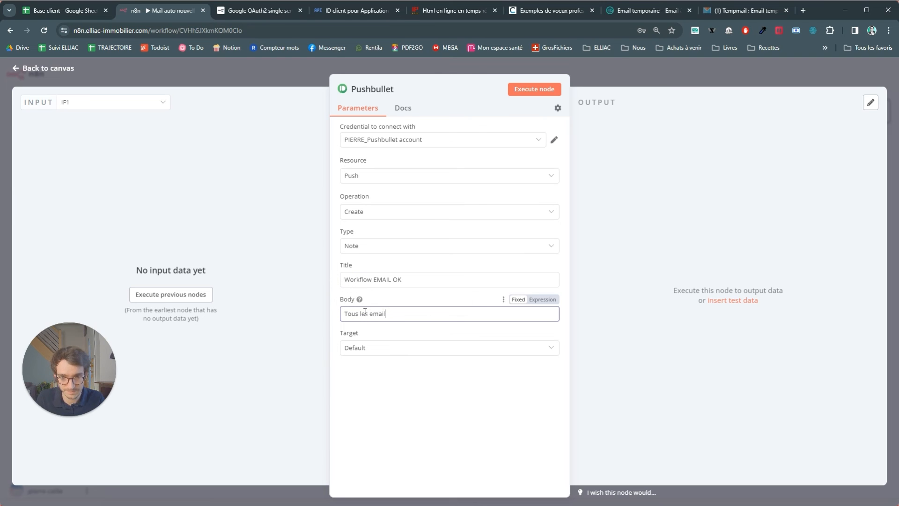
type("s ont été envo")
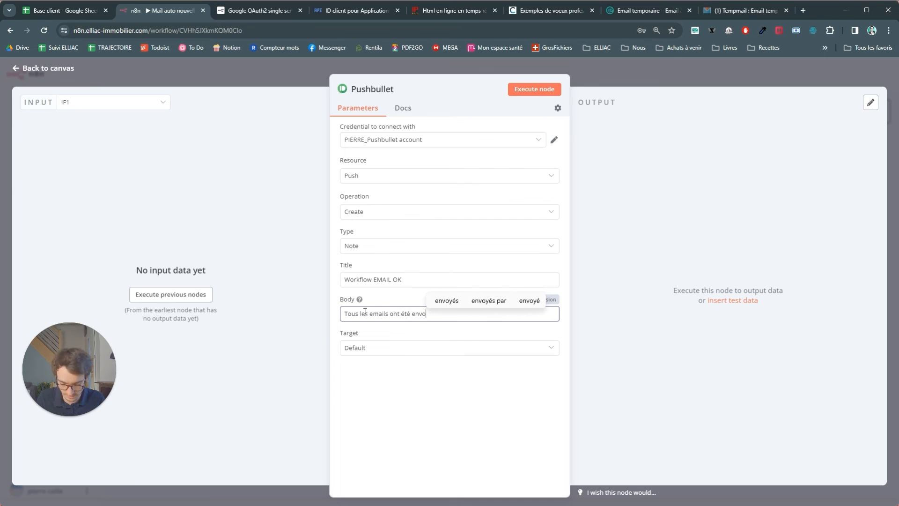
type("yé avec succes")
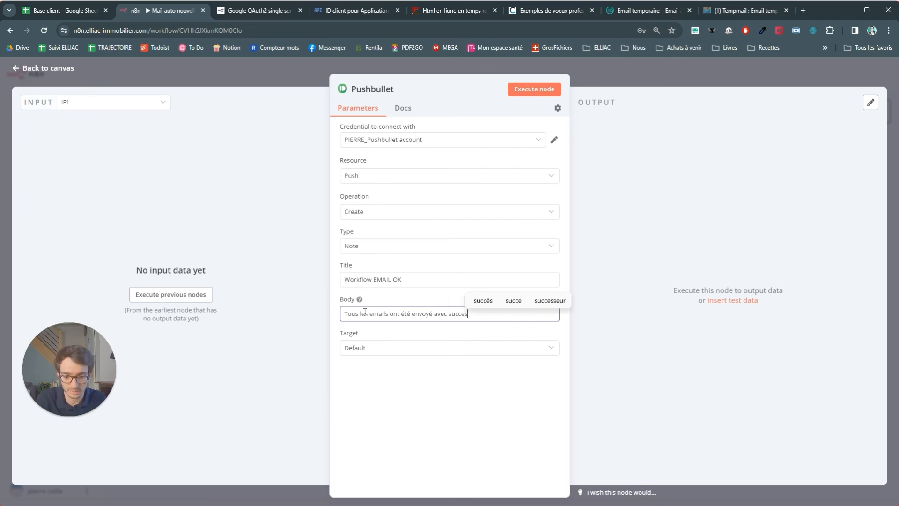
left_click(616, 82)
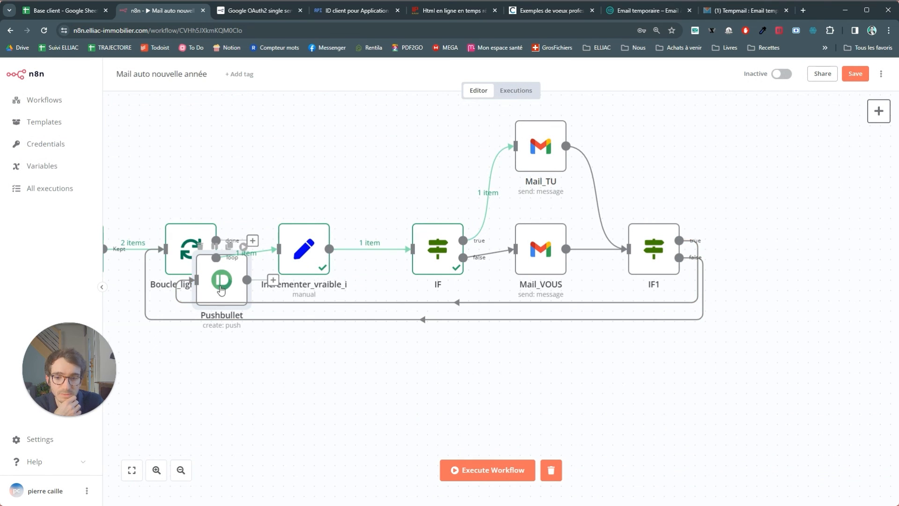
left_click_drag(217, 284, 790, 253)
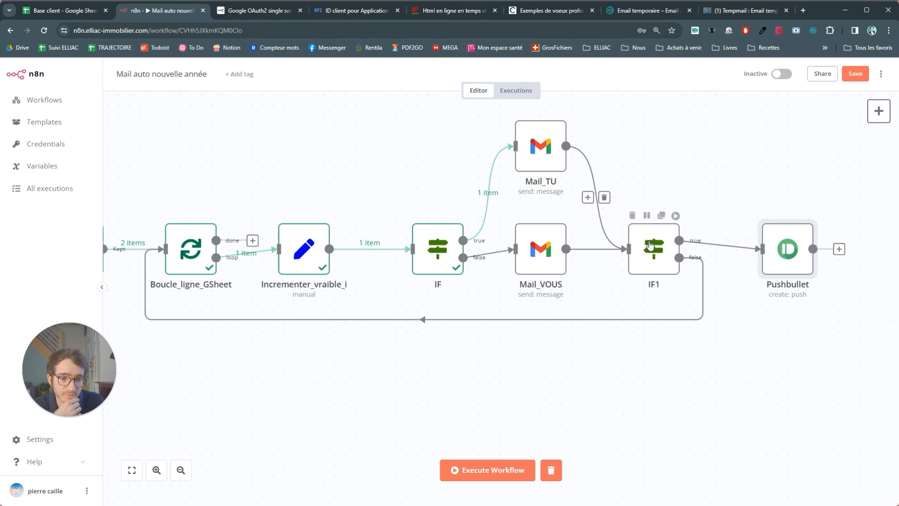
Step: Review IF1's noItemsLeft condition and the done output of Boucle_ligne_GSheet without adding a node
double_click(650, 245)
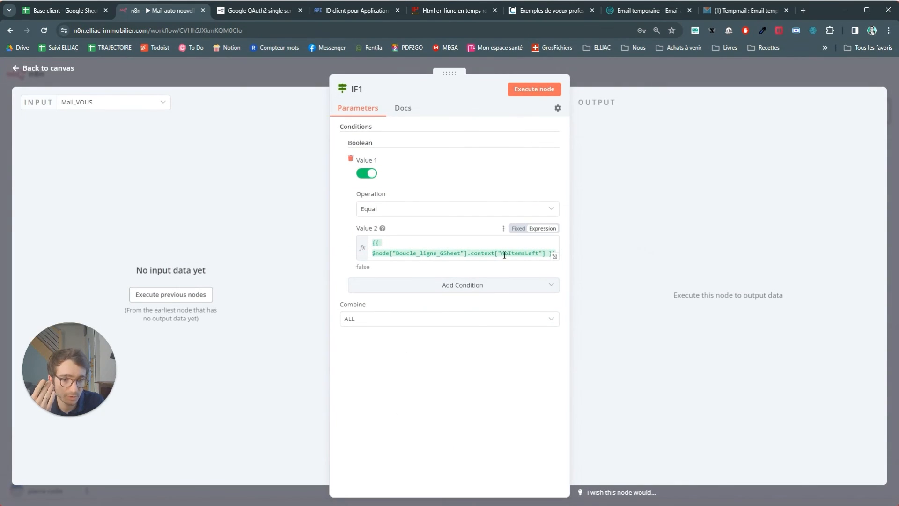
left_click(639, 75)
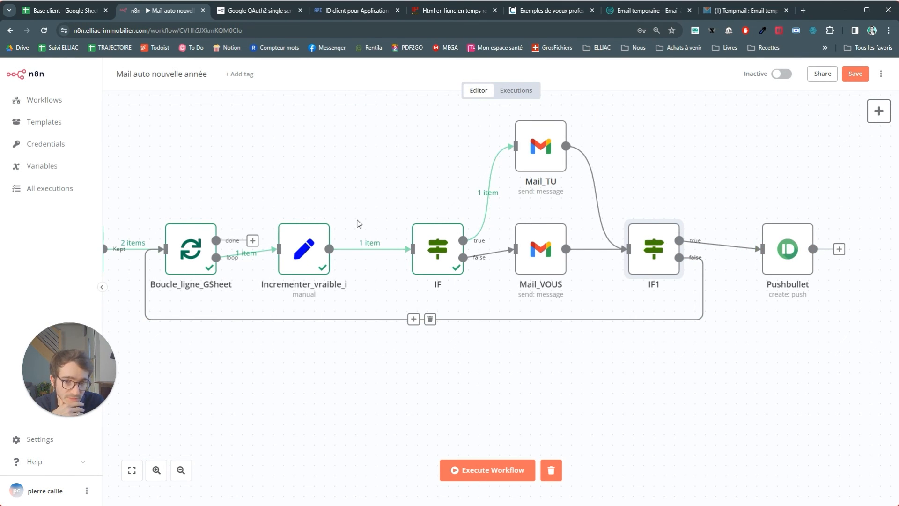
left_click_drag(215, 240, 250, 210)
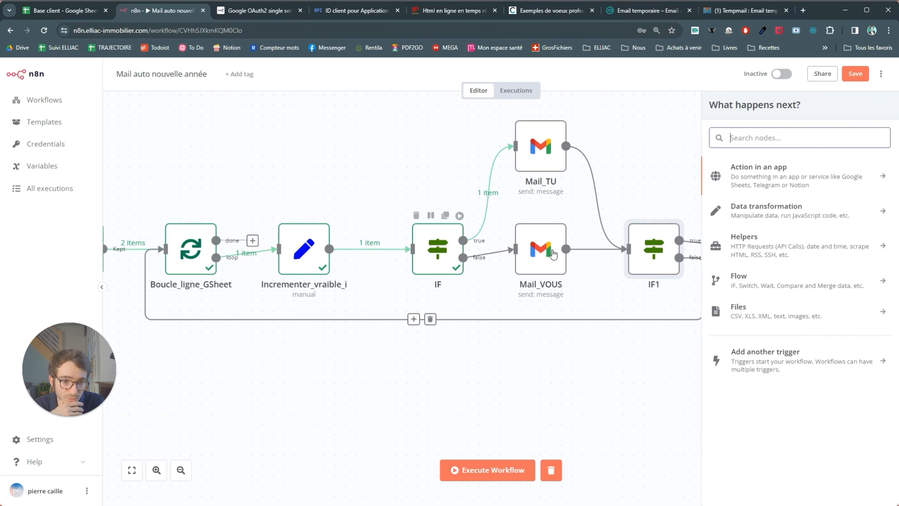
left_click(601, 141)
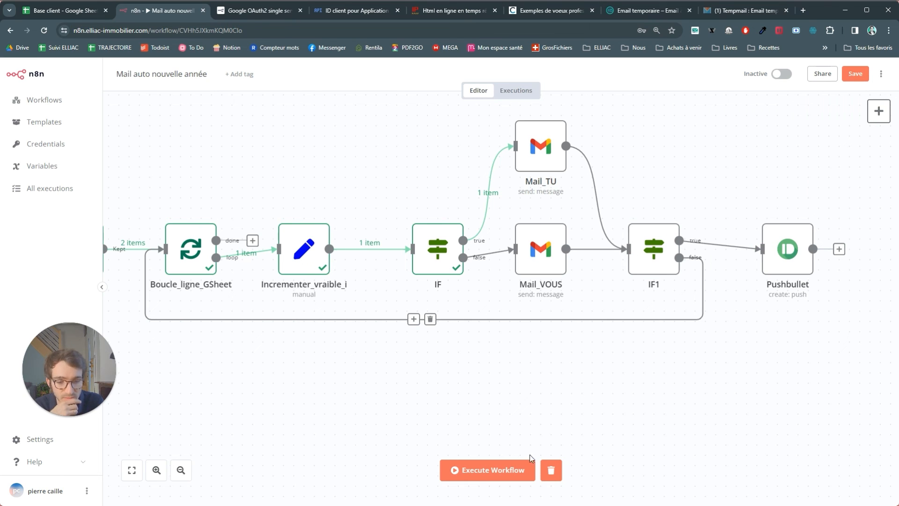
Step: Clear the previous execution data and execute the whole workflow from the manual trigger through to Pushbullet
left_click(551, 470)
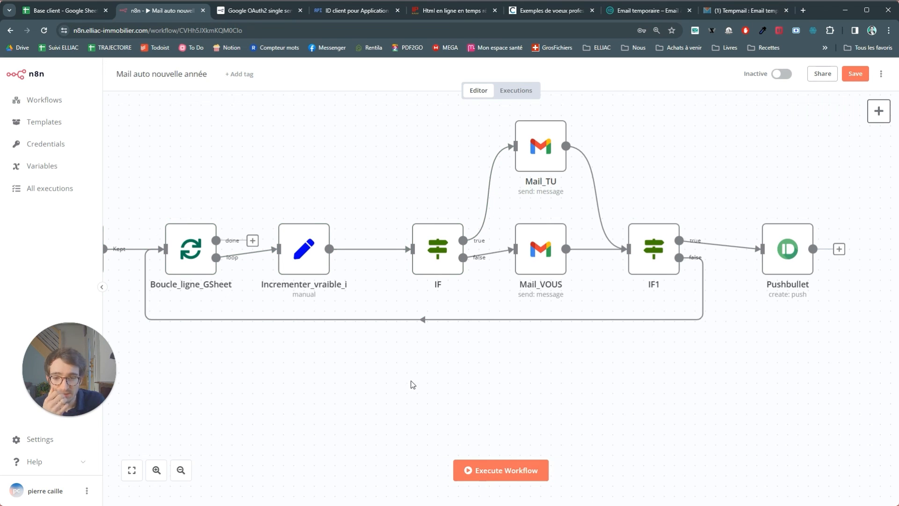
scroll(401, 353, "down", 2)
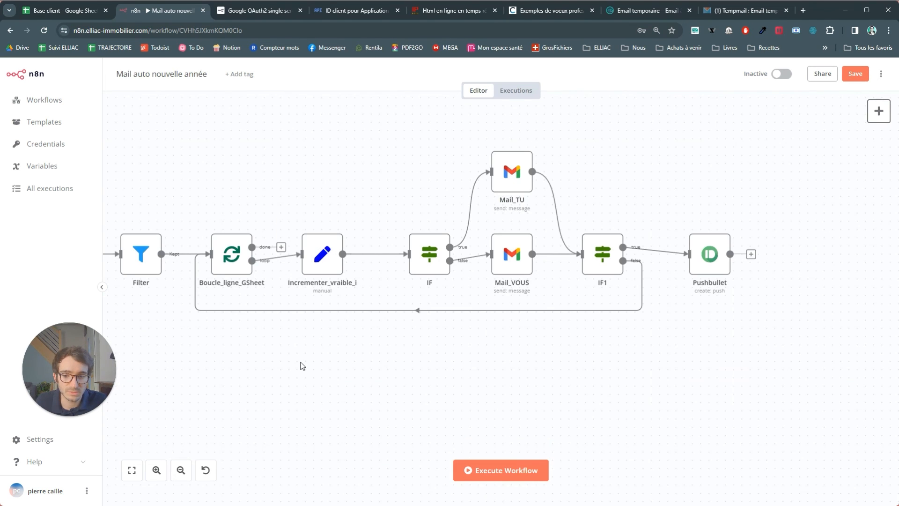
left_click_drag(301, 366, 418, 347)
scroll(414, 347, "down", 1)
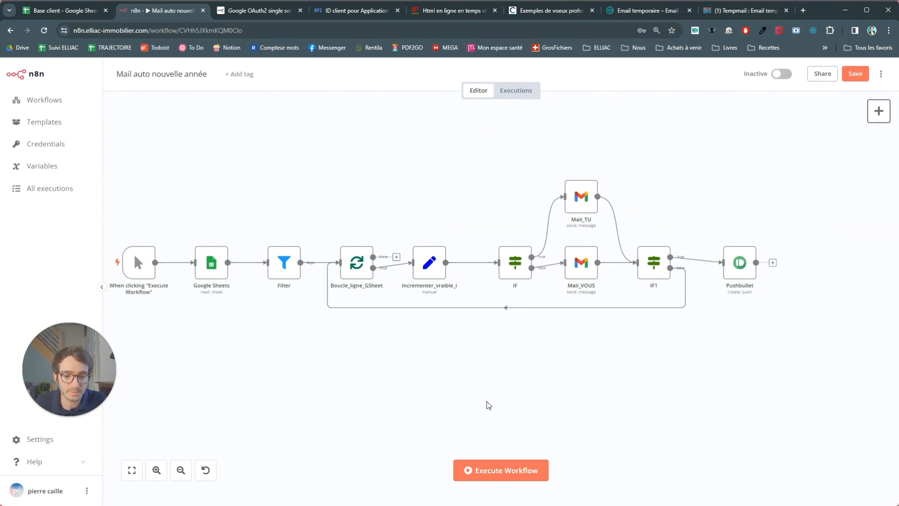
left_click(489, 471)
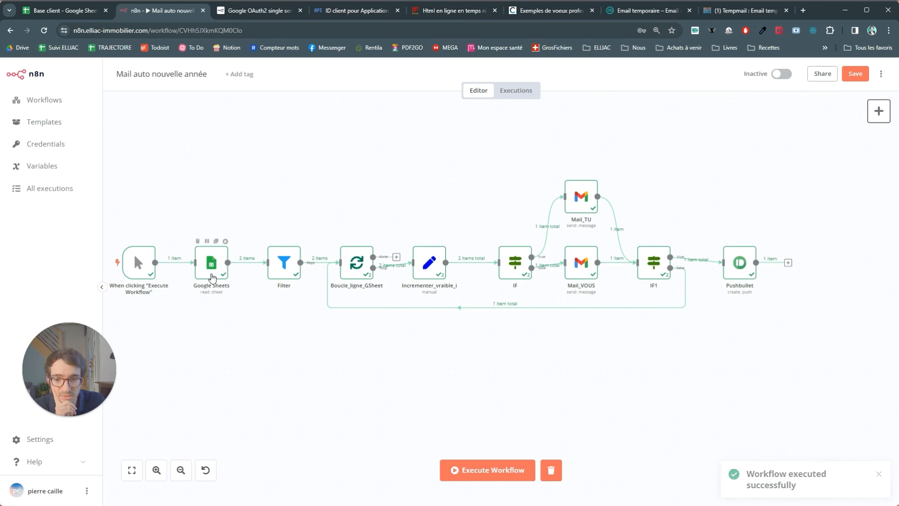
mouse_move(322, 258)
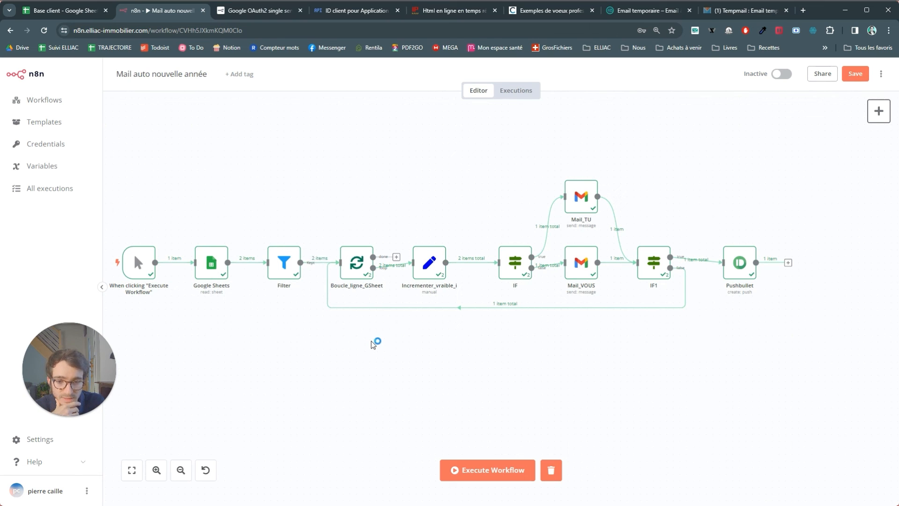
mouse_move(379, 266)
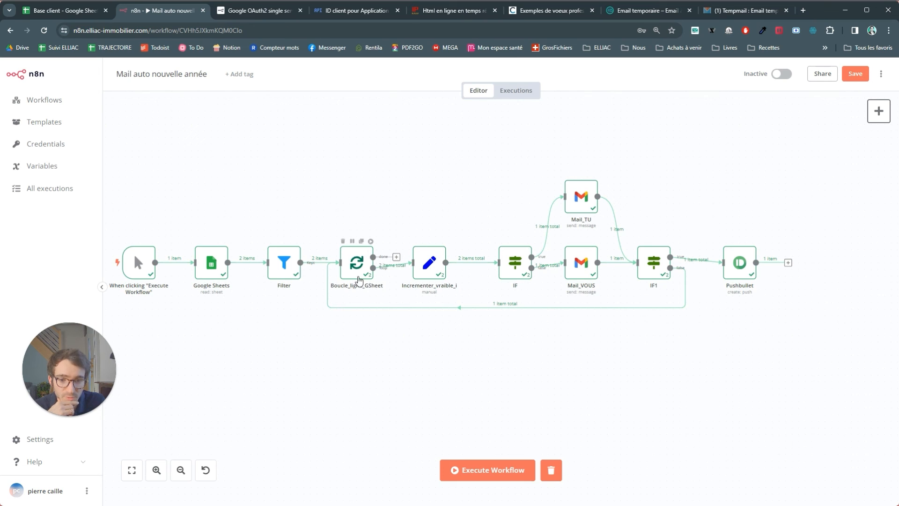
mouse_move(437, 267)
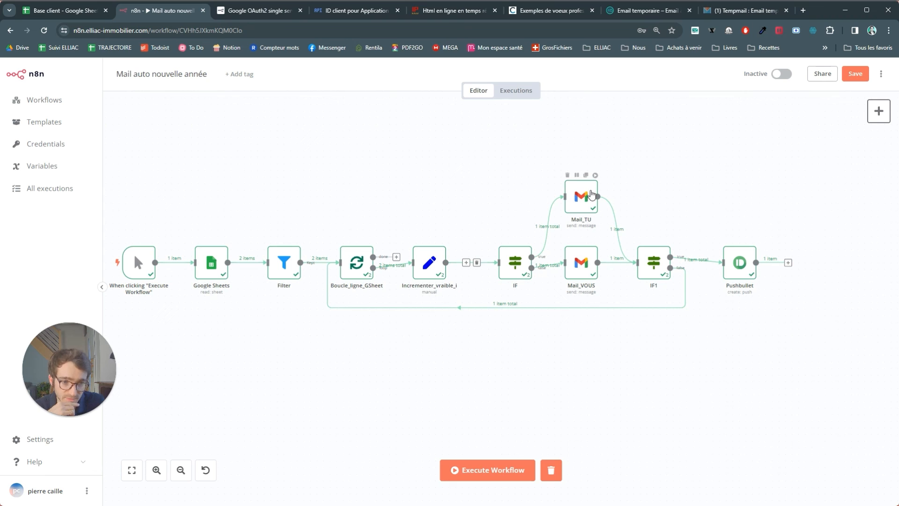
mouse_move(652, 277)
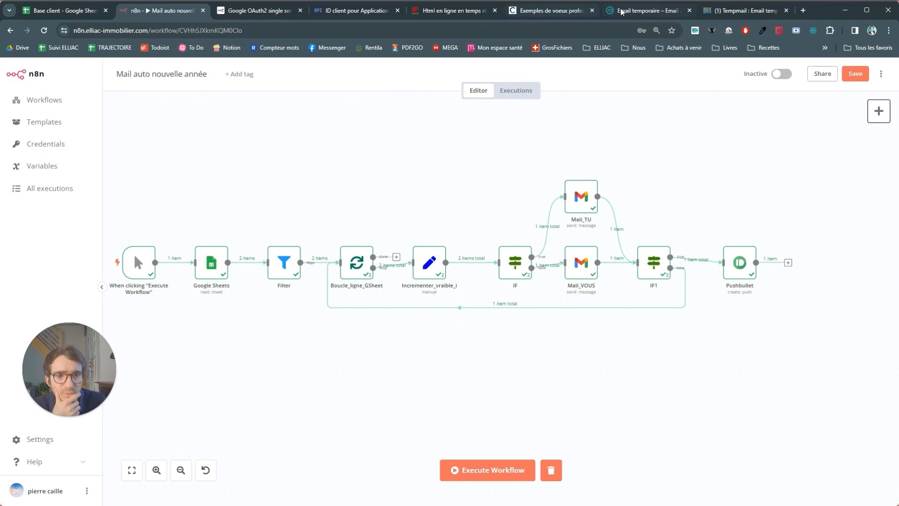
Step: Check the Temp Mail and Tempail inboxes against the addresses in the Base client sheet and open the New Year e-mail in each
left_click(632, 15)
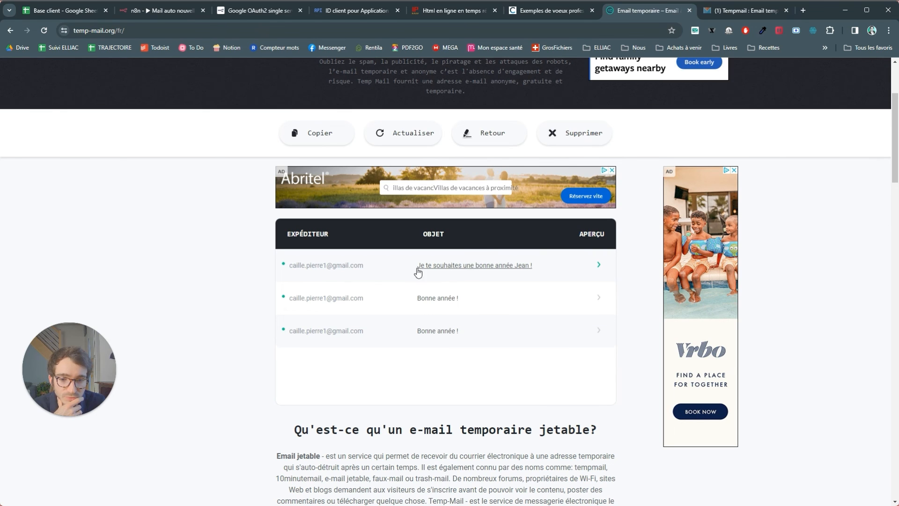
left_click(63, 12)
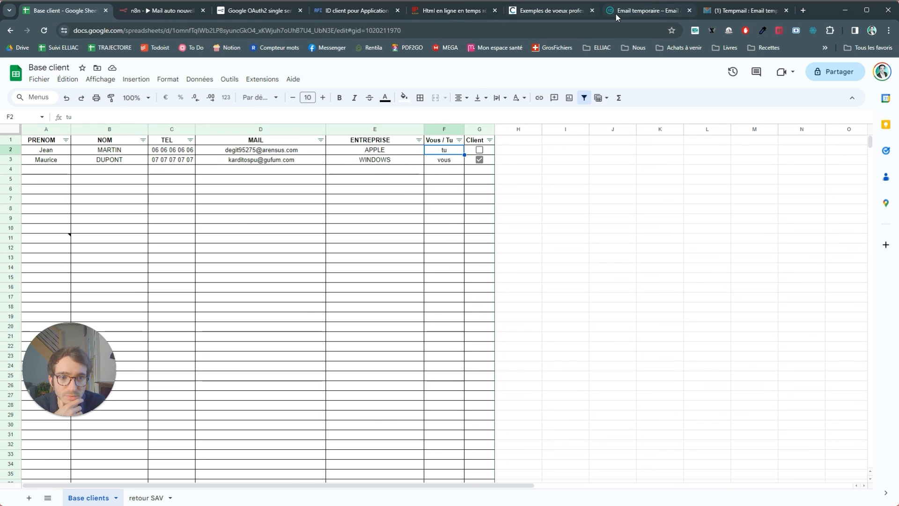
left_click(646, 10)
scroll(474, 115, "up", 3)
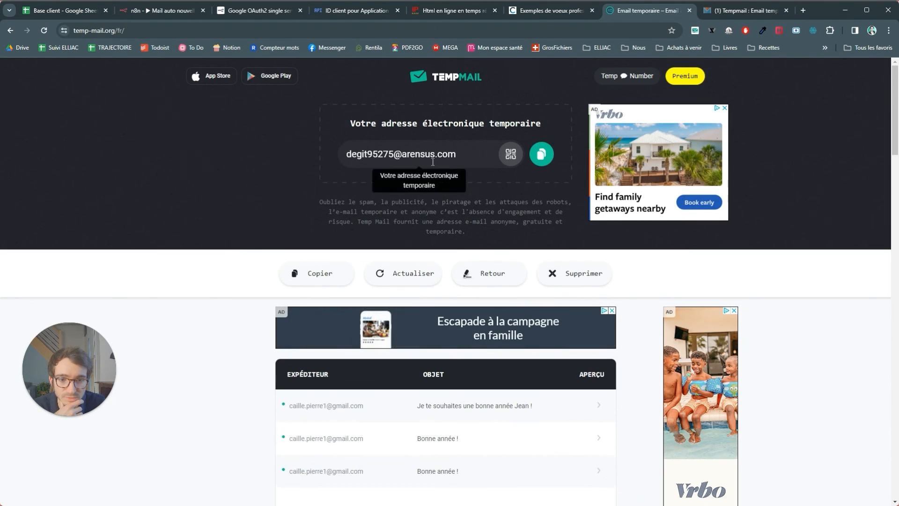
scroll(403, 313, "down", 1)
left_click(440, 364)
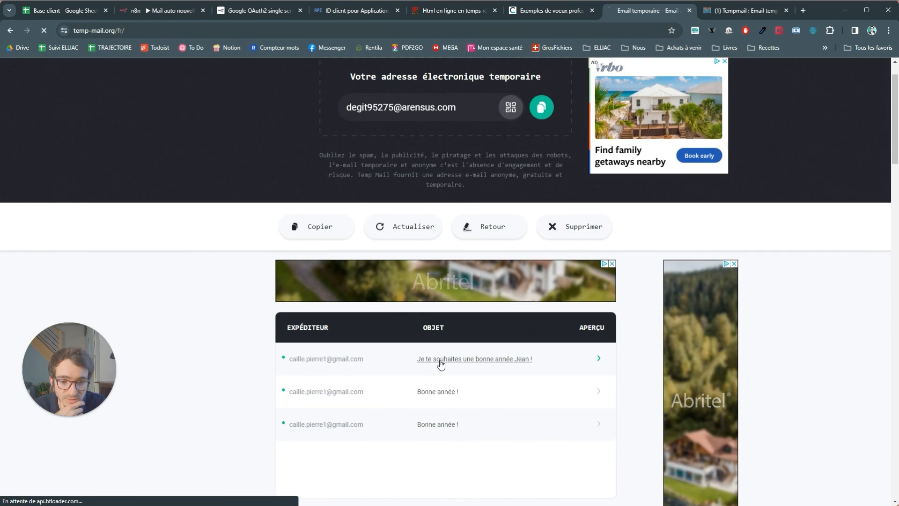
scroll(439, 355, "down", 4)
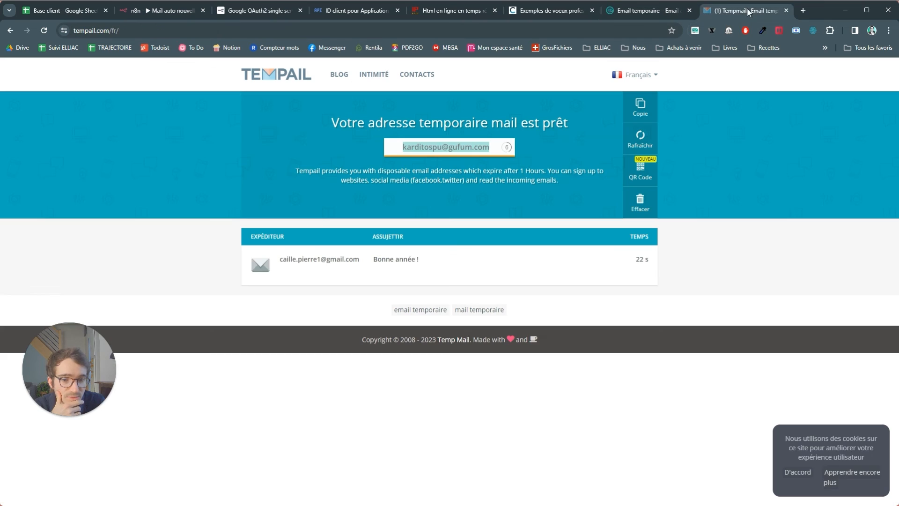
left_click(746, 13)
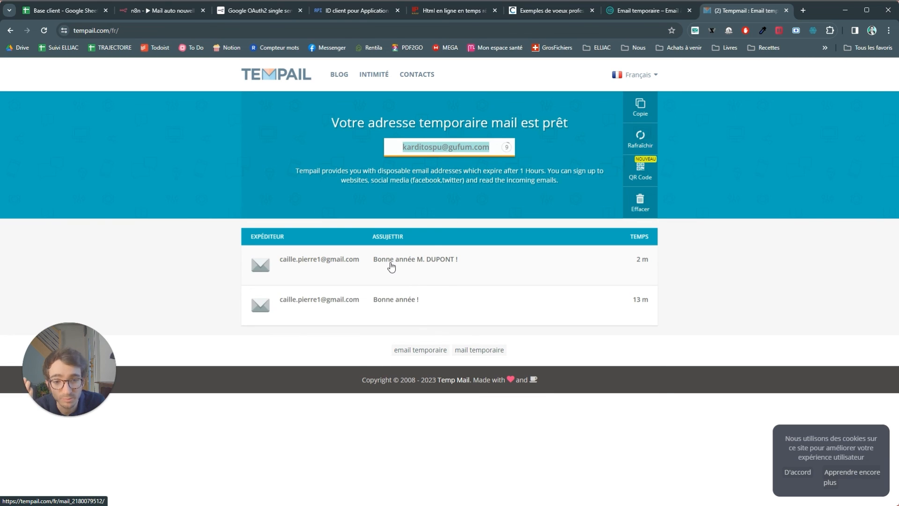
left_click(391, 267)
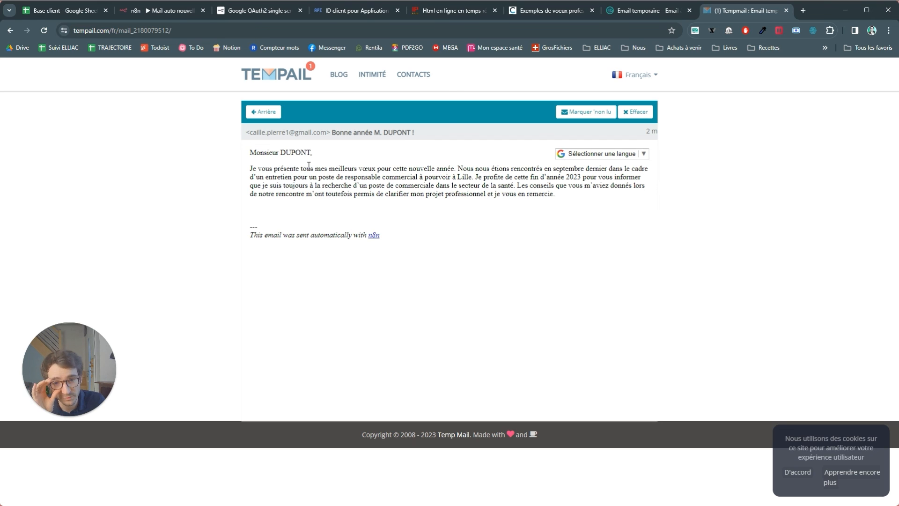
Step: Switch back to n8n and review the Mail_VOUS node's message, selecting the word "vous" in its opening sentence
left_click(154, 11)
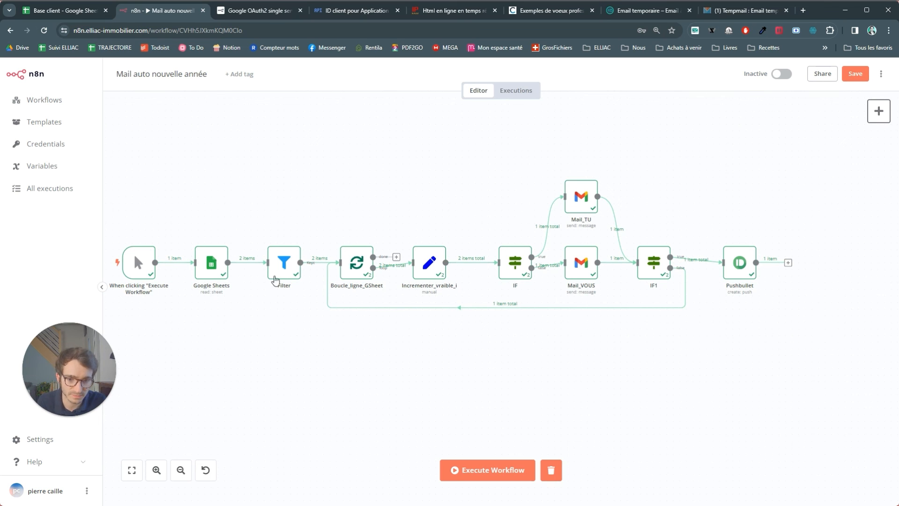
scroll(283, 327, "left", 1)
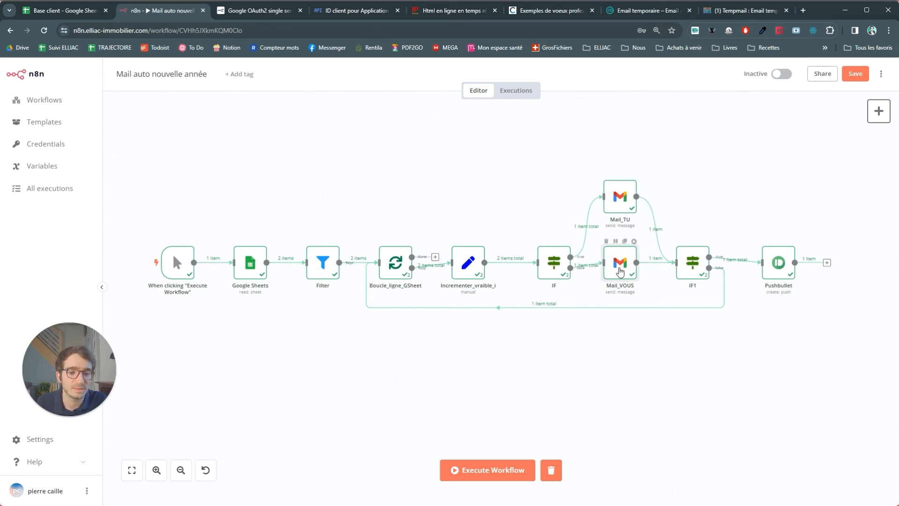
double_click(620, 271)
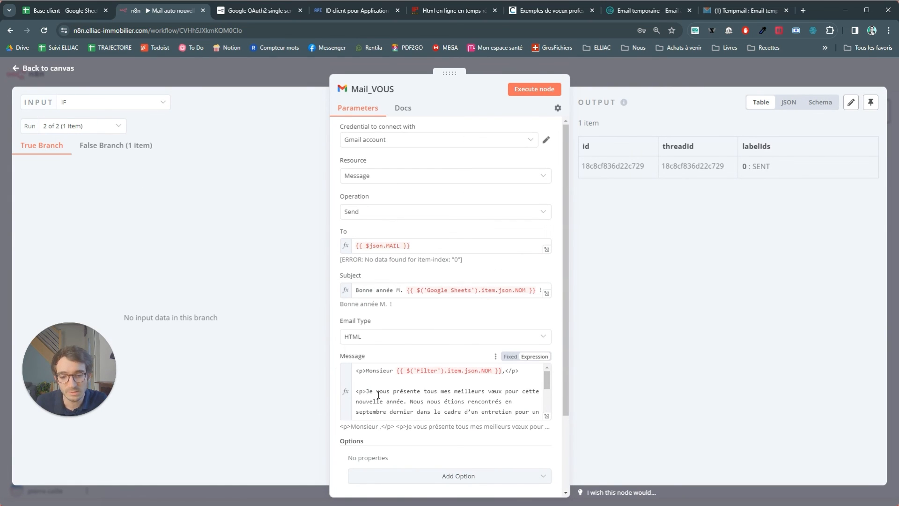
left_click_drag(376, 391, 390, 390)
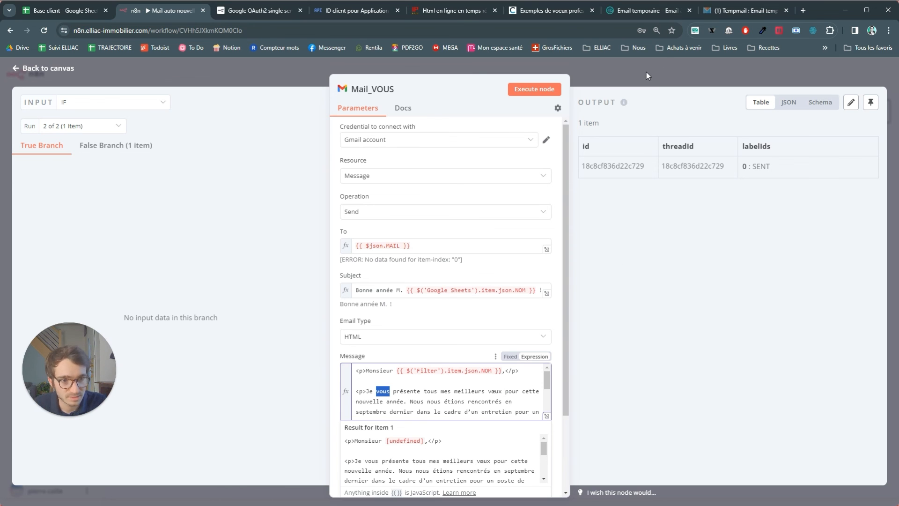
key("Escape")
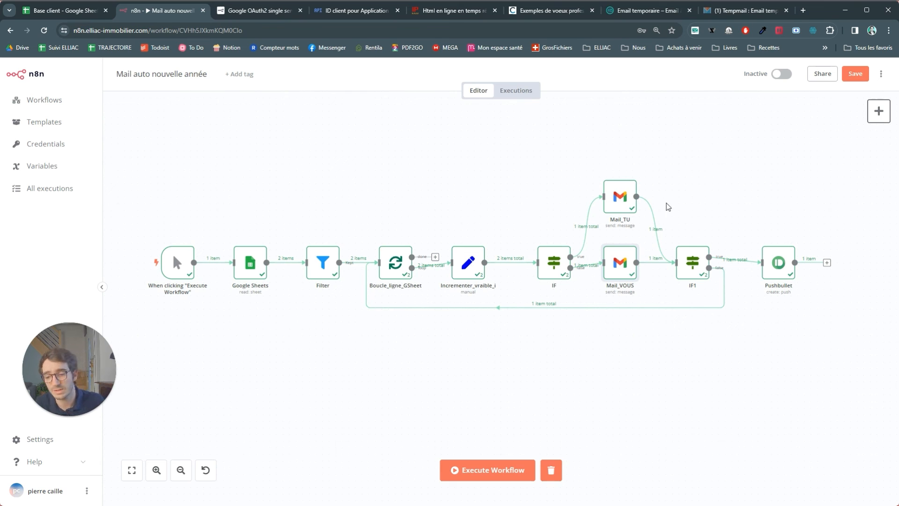
left_click(69, 418)
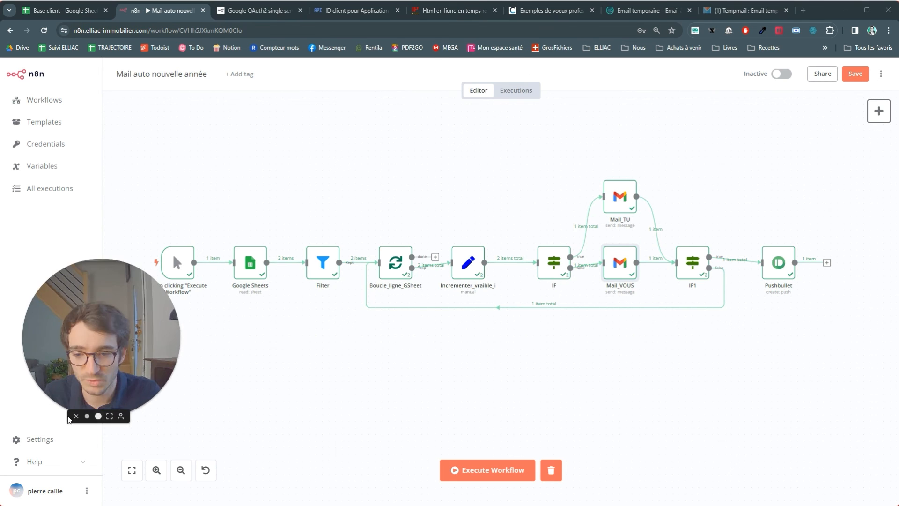
left_click_drag(88, 379, 176, 392)
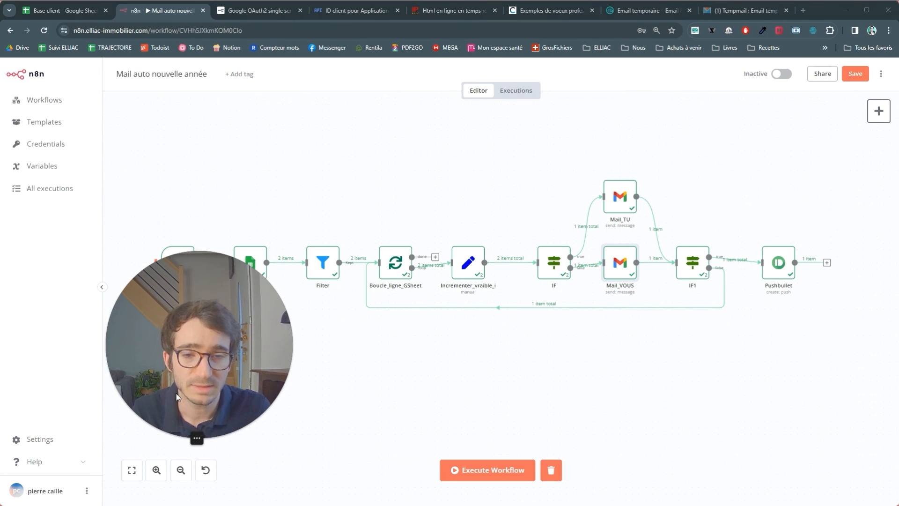